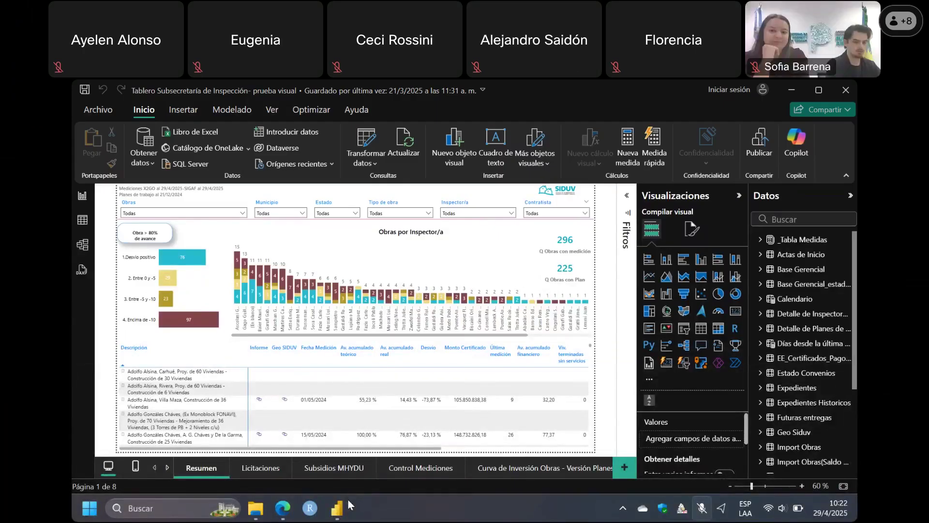
- Turn on the microphone and raise the system volume to 33
left_click(702, 508)
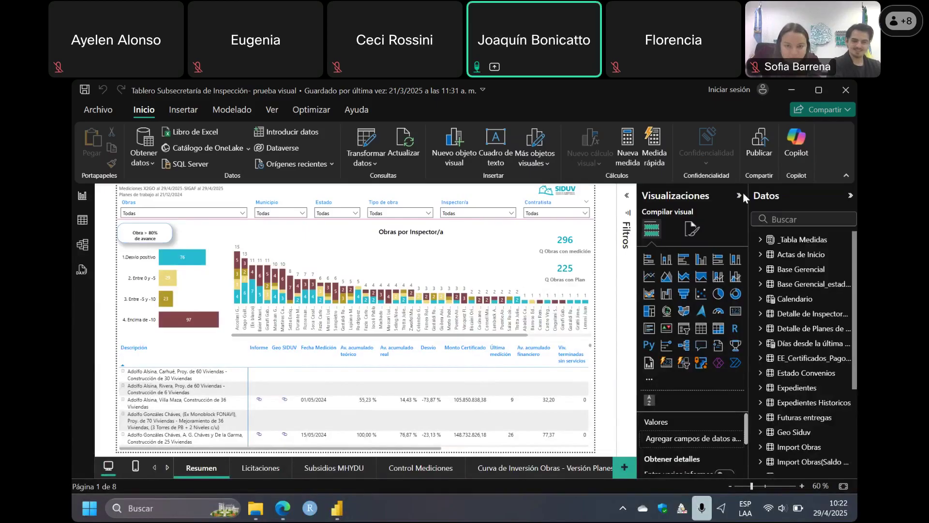
left_click(829, 511)
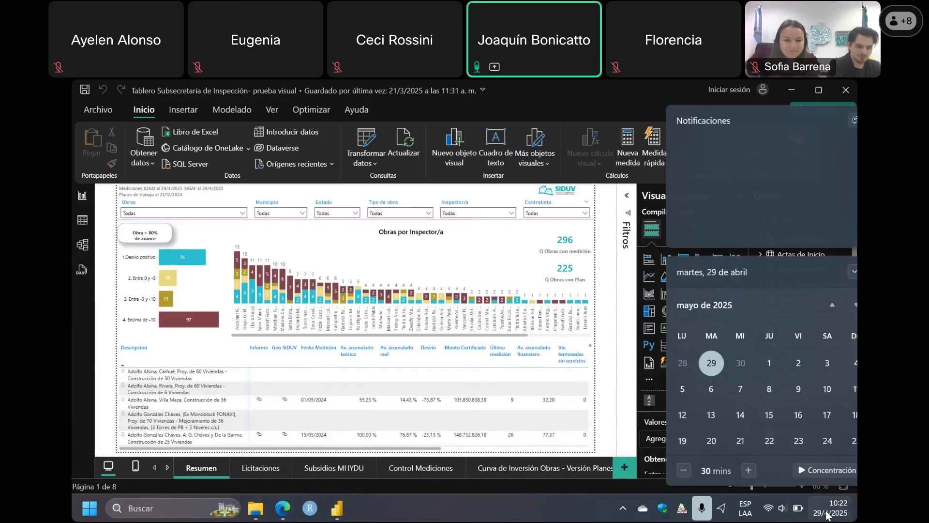
left_click(782, 513)
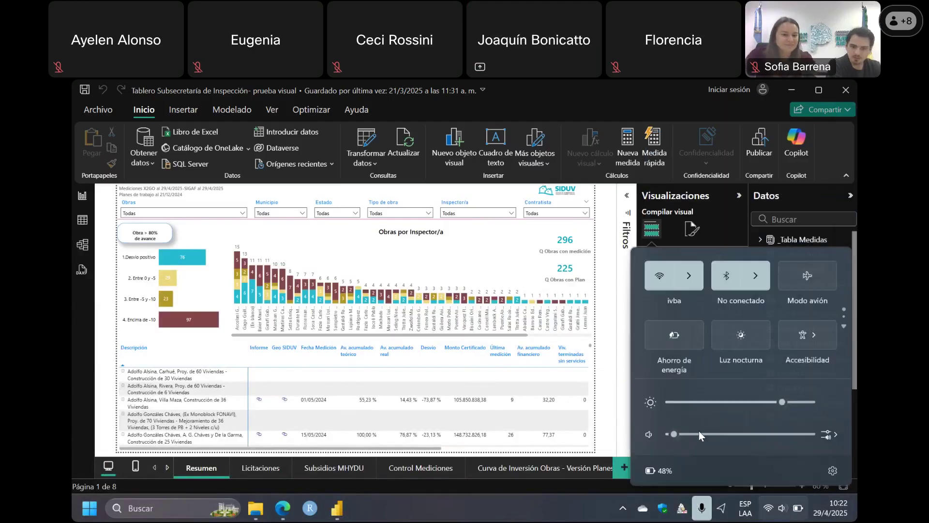
left_click(699, 431)
left_click(717, 431)
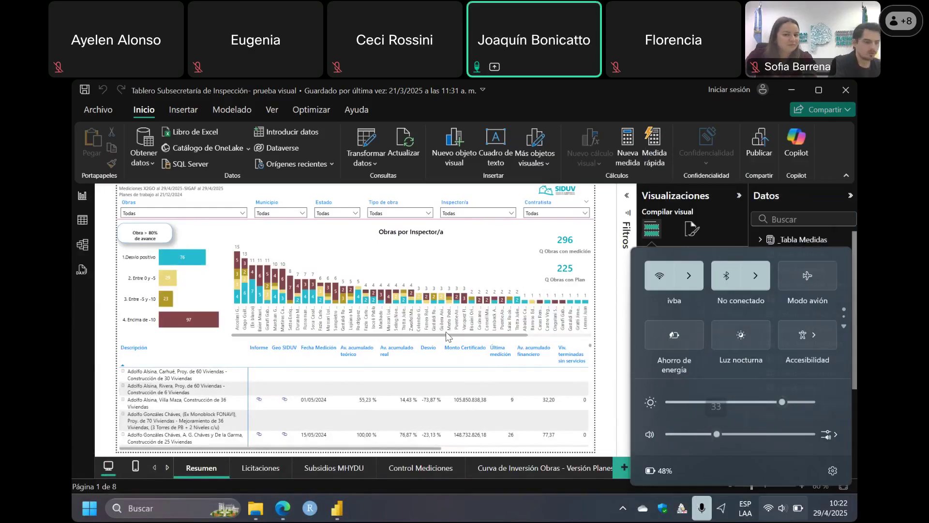
left_click(609, 246)
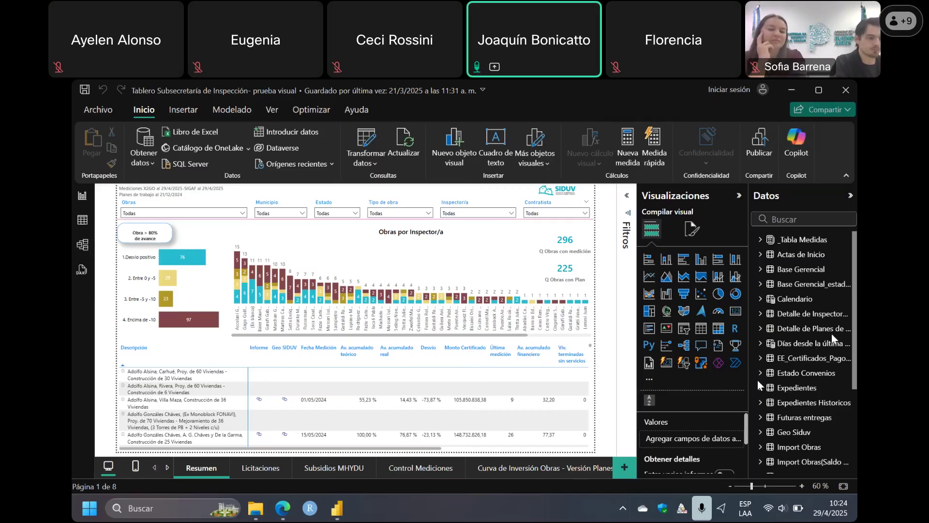
- Select the Actas de Inicio and Base Gerencial tables in turn to view their table tools, ending with nothing selected
left_click(800, 257)
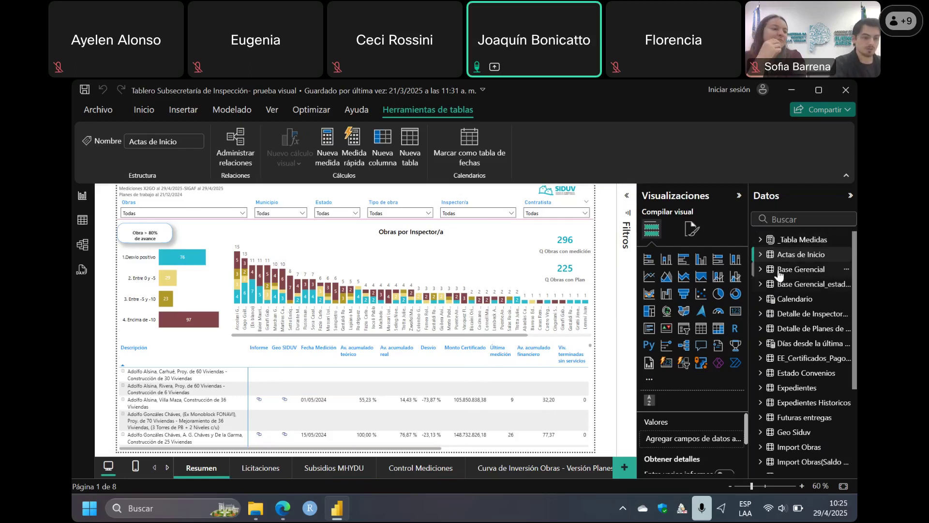
left_click(799, 270)
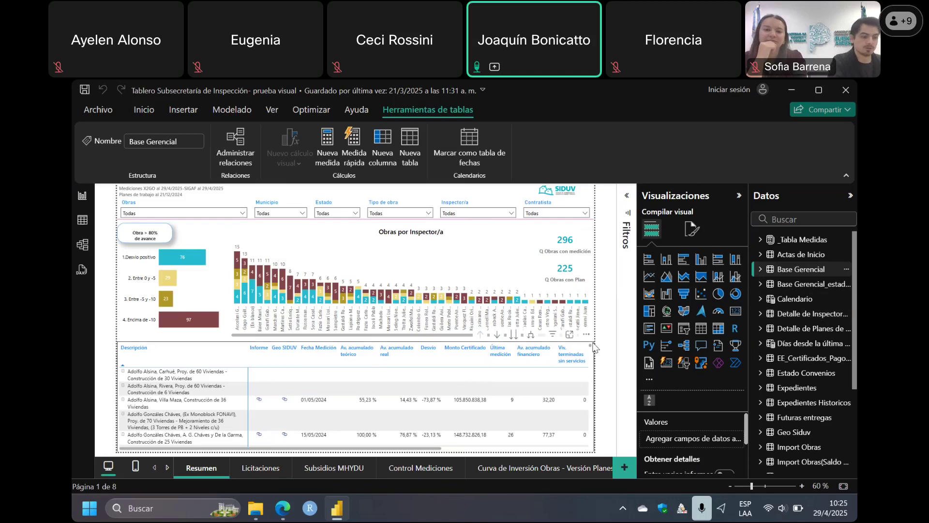
left_click(454, 340)
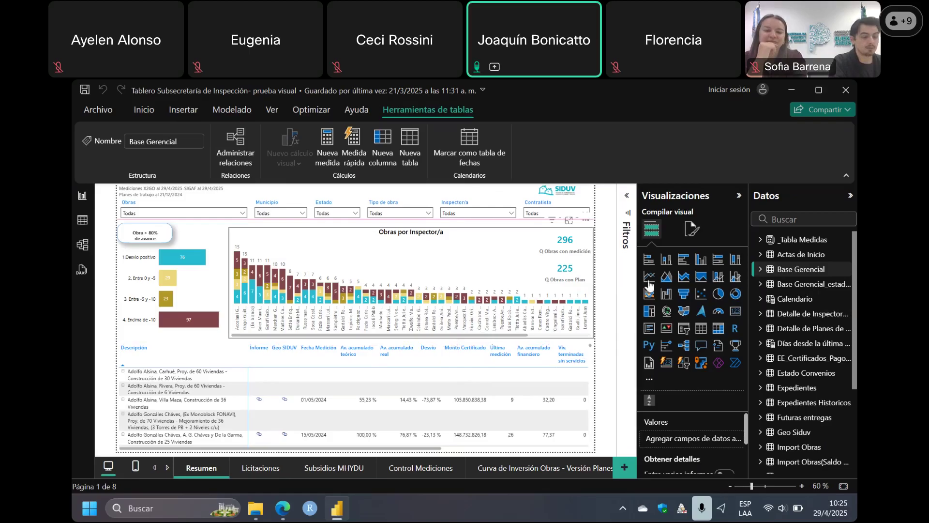
left_click(605, 278)
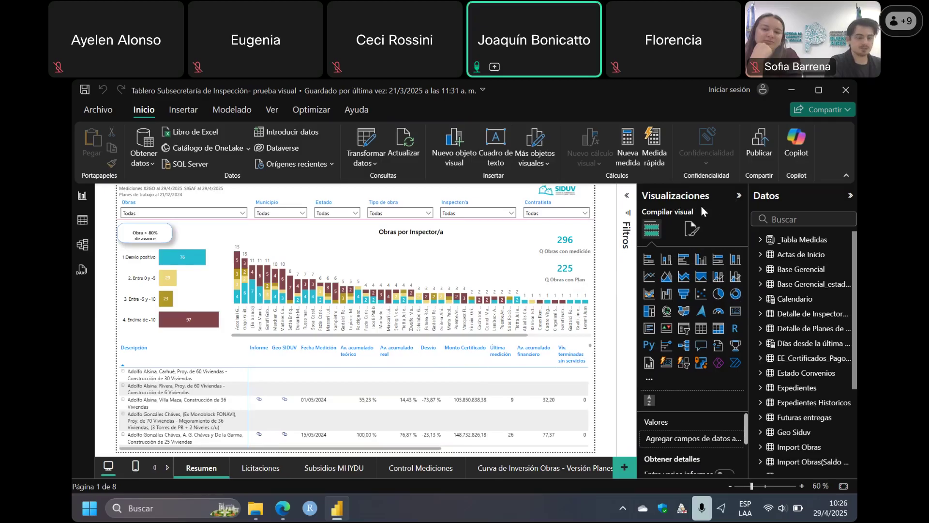
- Collapse and re-expand the Visualizaciones pane, and hide the Filtros pane
left_click(738, 196)
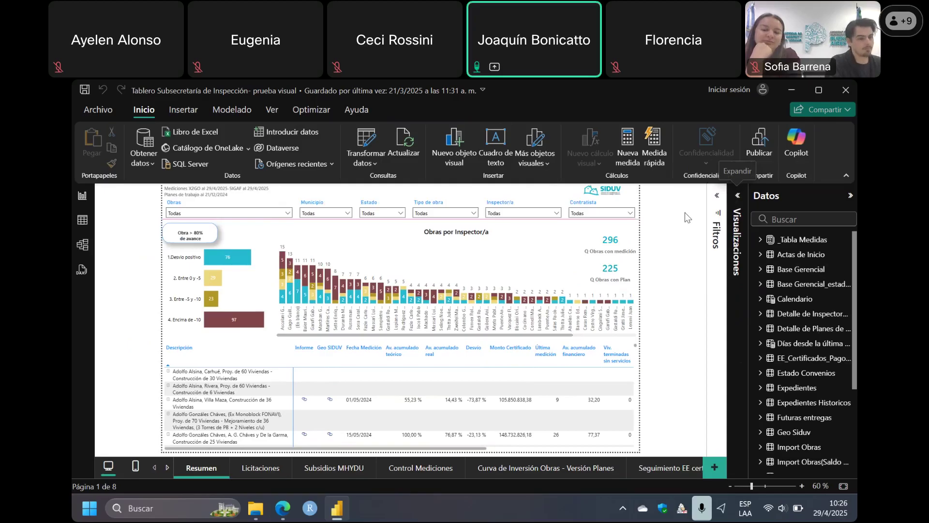
left_click(739, 197)
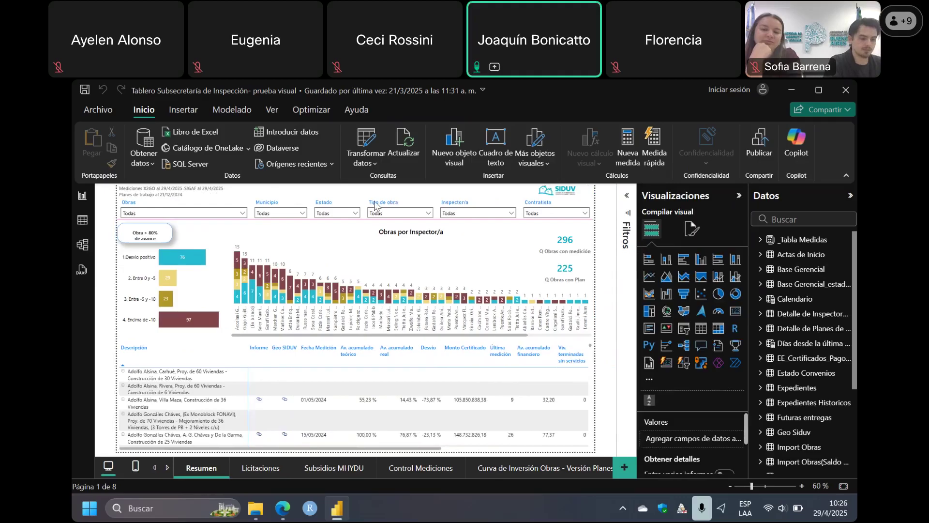
left_click(271, 115)
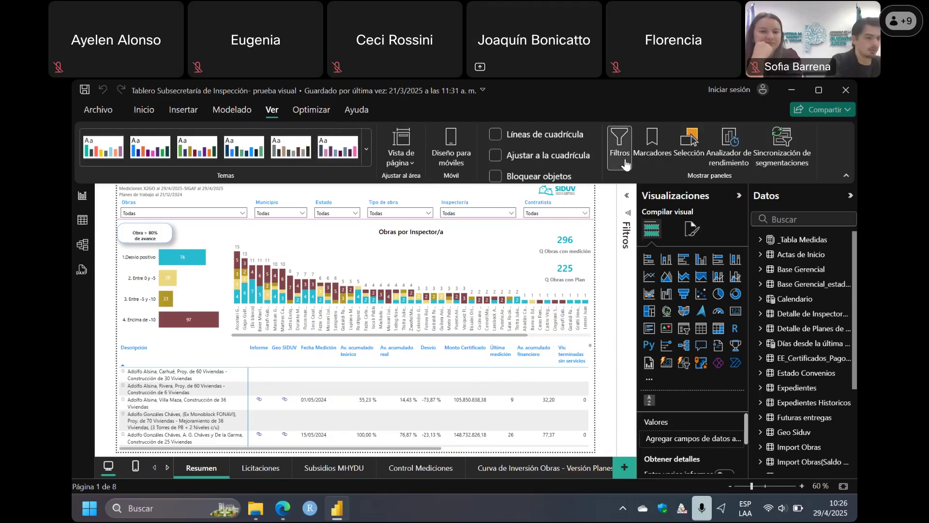
left_click(620, 145)
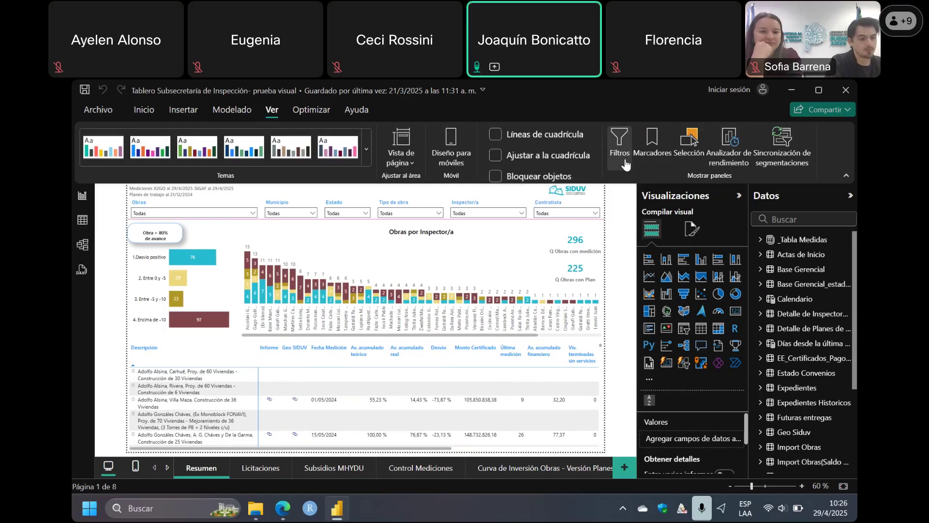
left_click(624, 154)
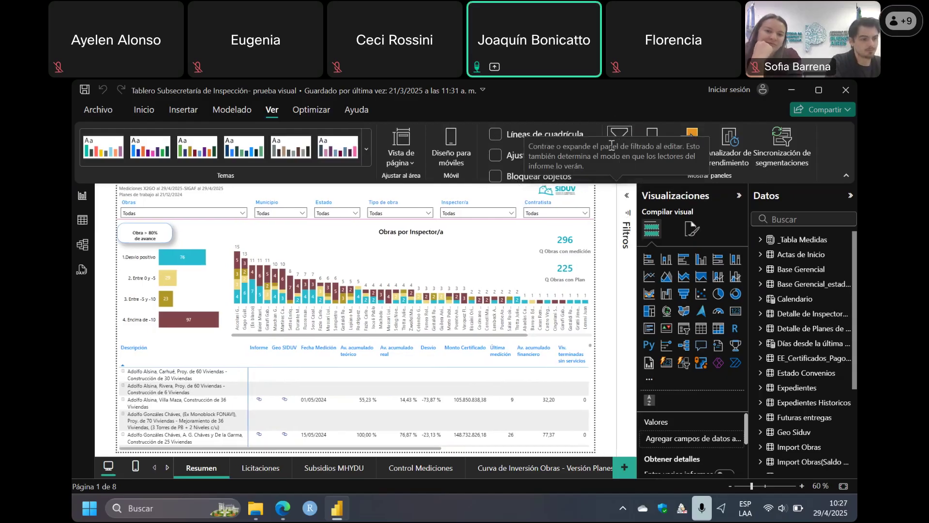
left_click(618, 138)
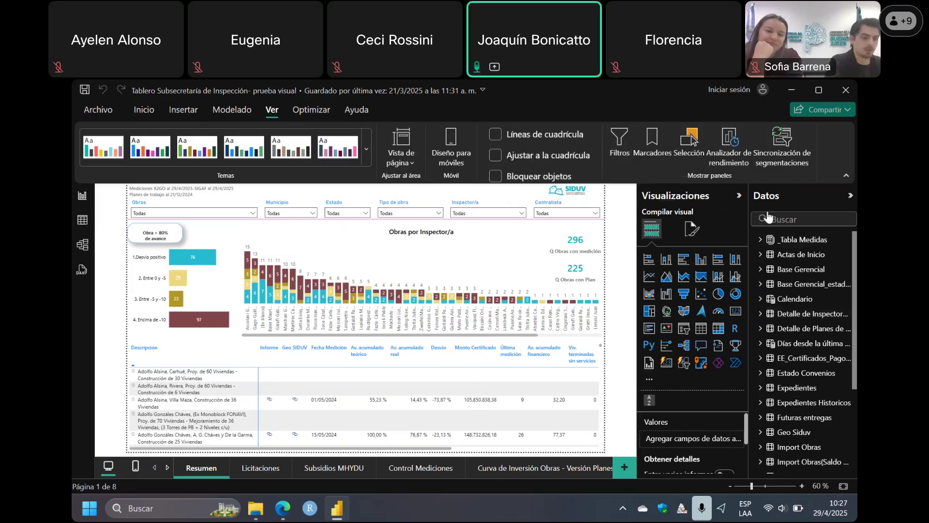
left_click(144, 109)
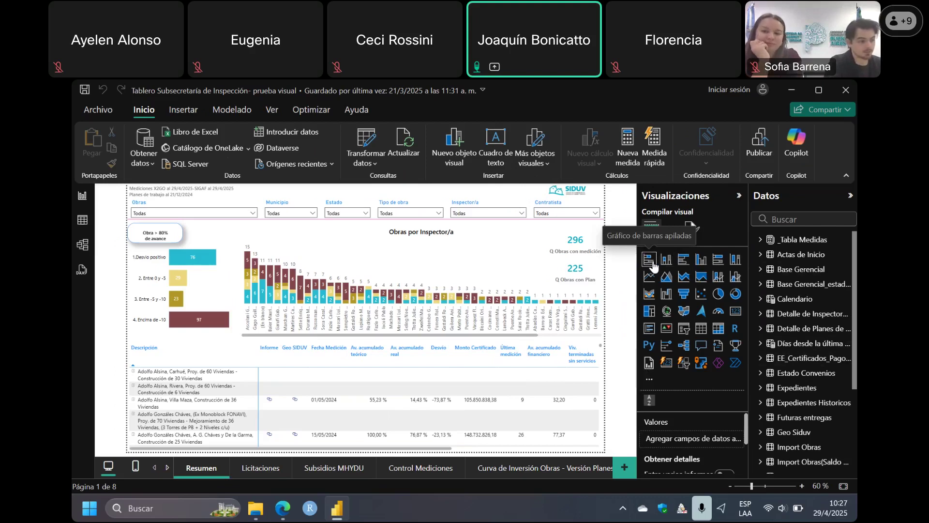
- Inspect the visual types of the deviation bar chart, the Obras por Inspector/a chart and the works table
left_click(215, 284)
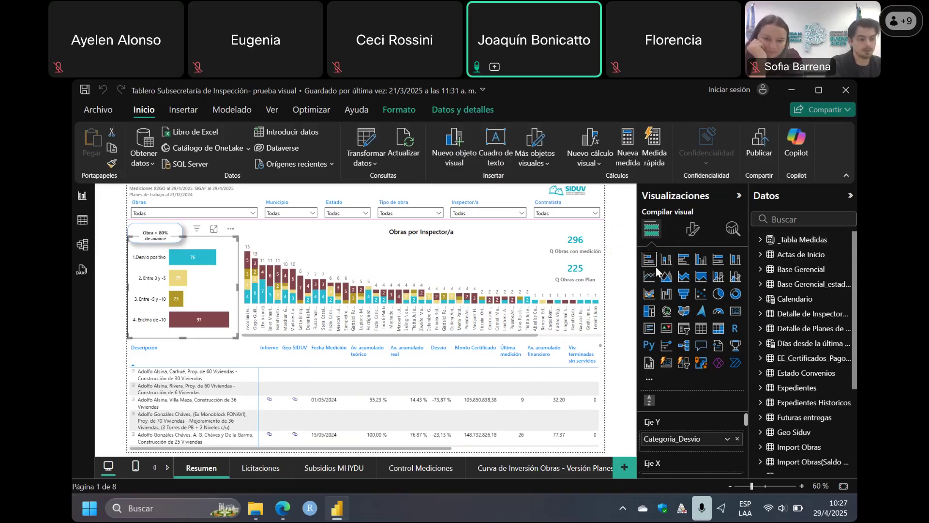
left_click(448, 286)
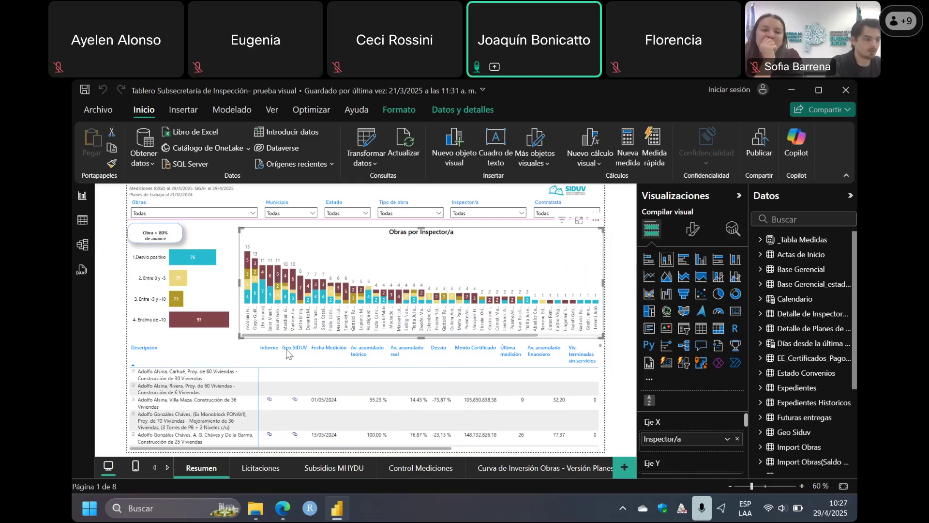
left_click(240, 347)
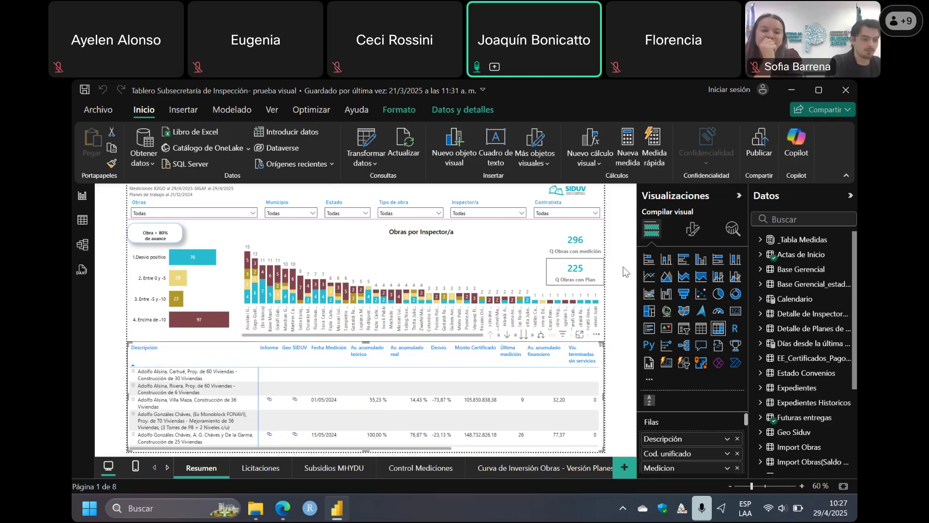
left_click(617, 279)
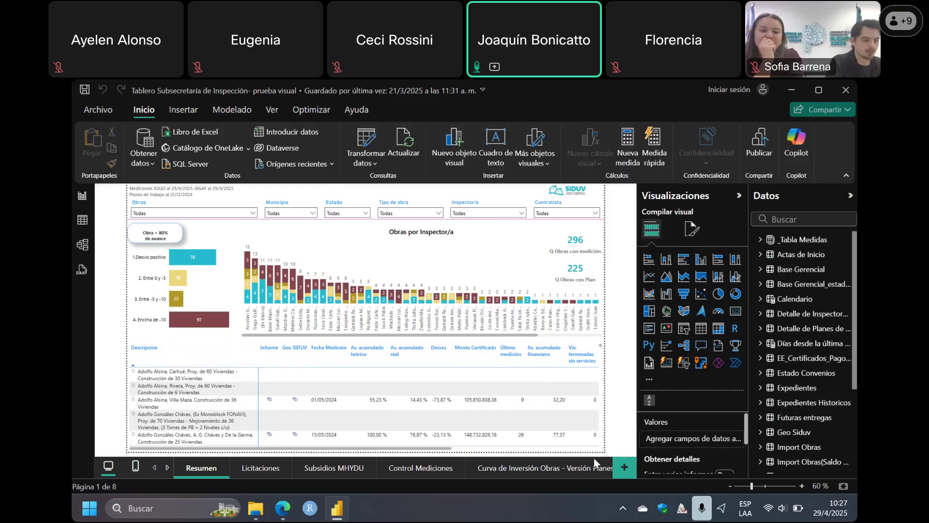
- Add a new report page and insert an empty stacked bar chart on it
left_click(624, 471)
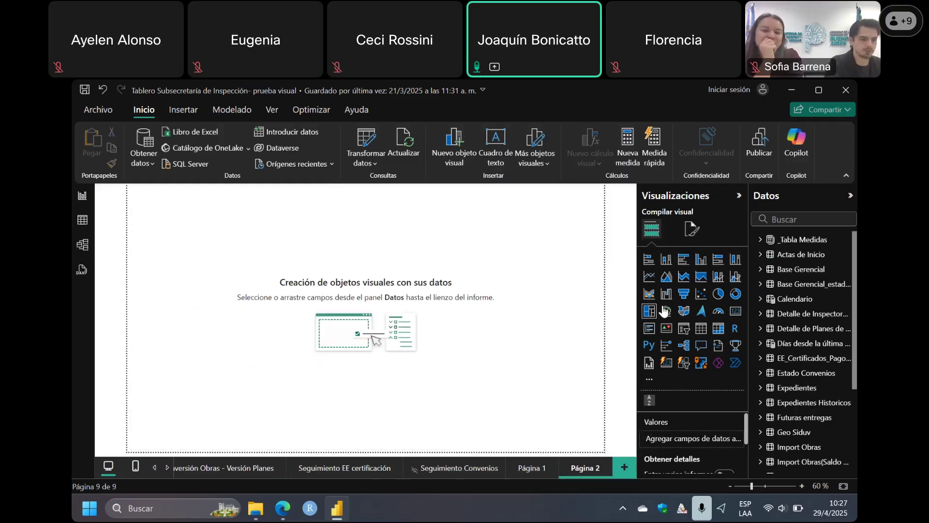
left_click(652, 262)
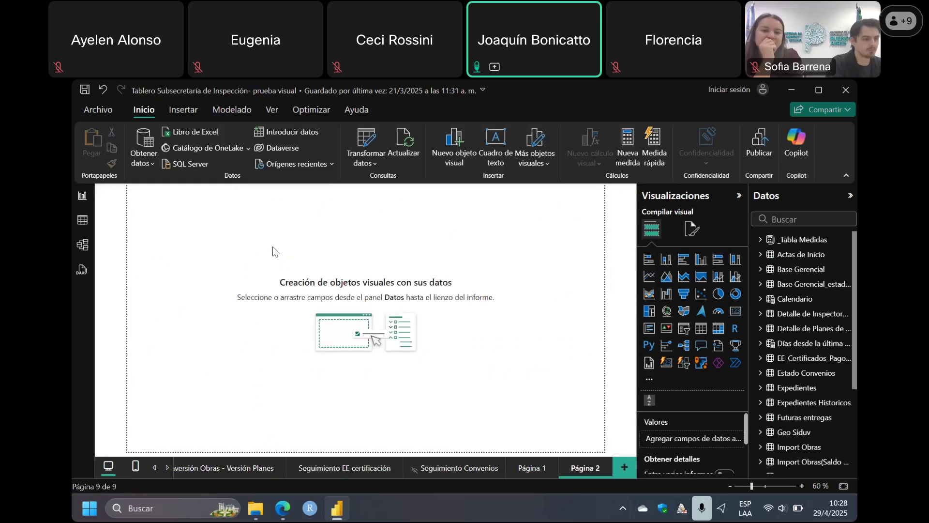
left_click(325, 262)
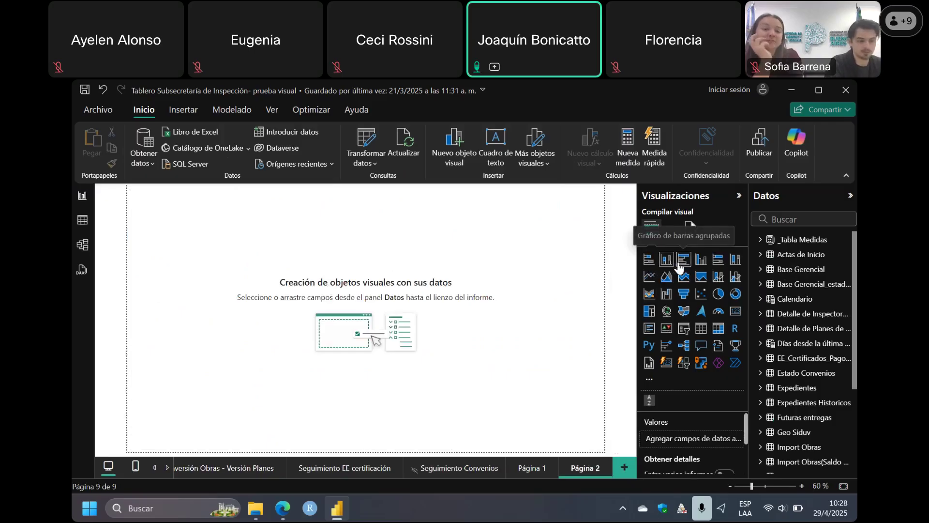
left_click(646, 264)
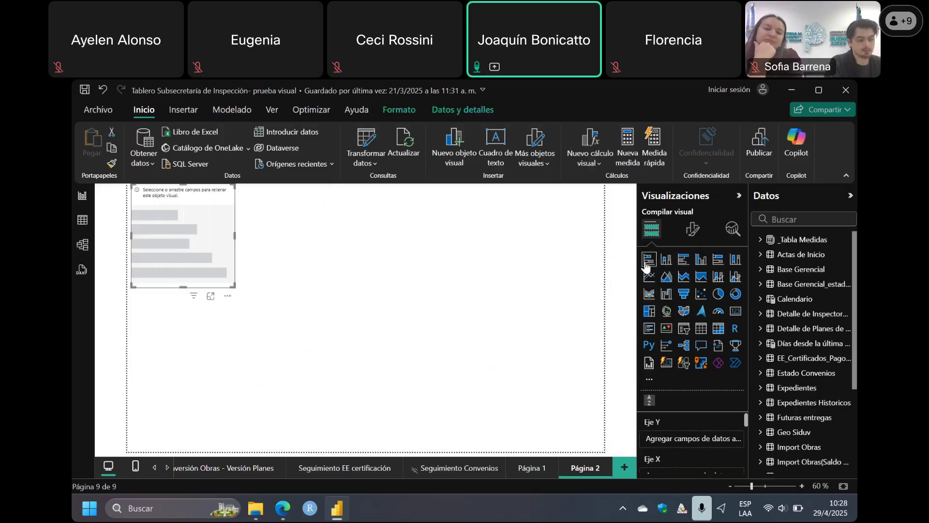
- Resize the empty bar chart and place it at the bottom centre of the page
left_click_drag(220, 249, 500, 311)
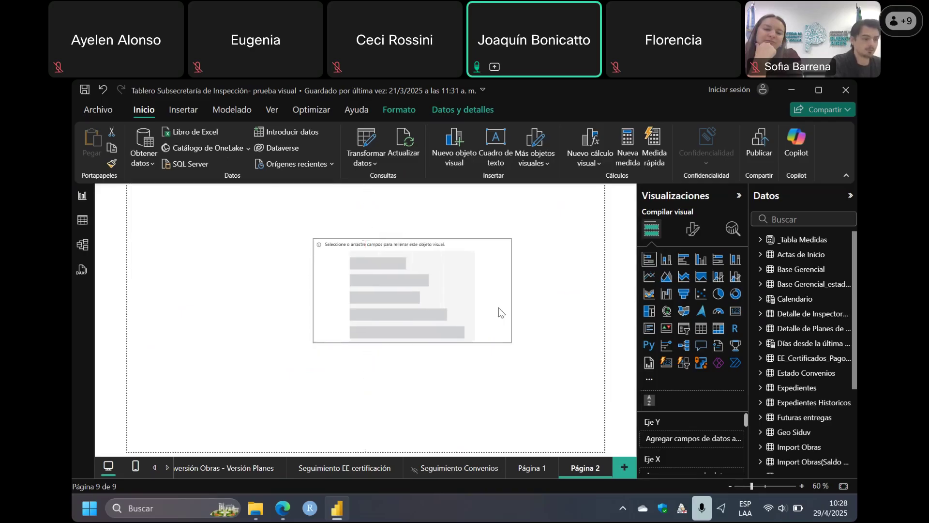
left_click_drag(409, 238, 409, 201)
left_click_drag(402, 345, 477, 317)
left_click_drag(461, 244, 396, 417)
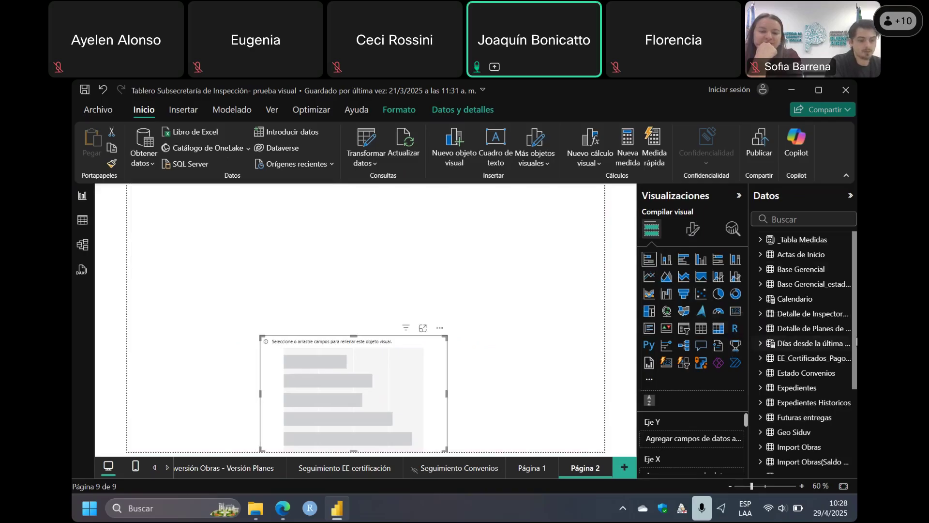
- Review the list of data tables and the bar chart's axis and Leyenda field slots
scroll(762, 395, "down", 3)
scroll(762, 396, "down", 1)
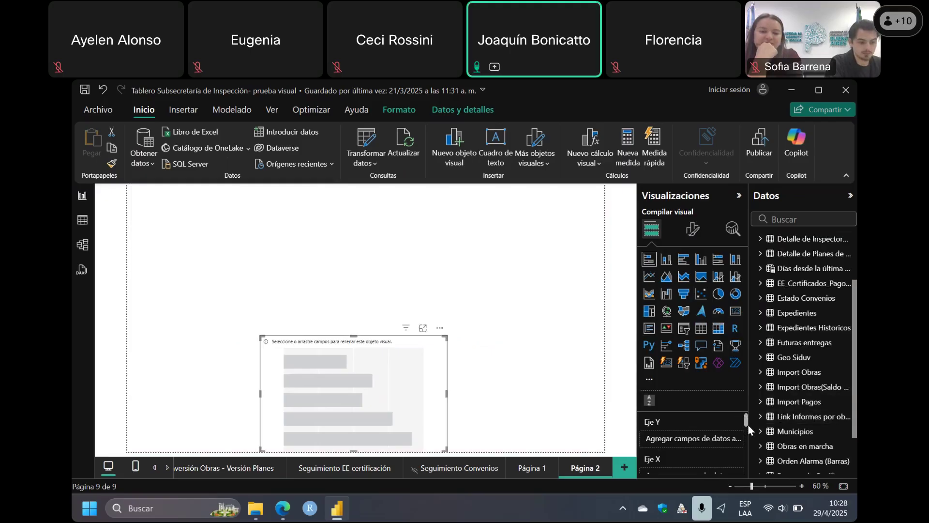
mouse_move(747, 419)
left_mouse_down()
mouse_move(748, 429)
mouse_move(753, 413)
left_mouse_up()
left_click_drag(746, 424, 745, 436)
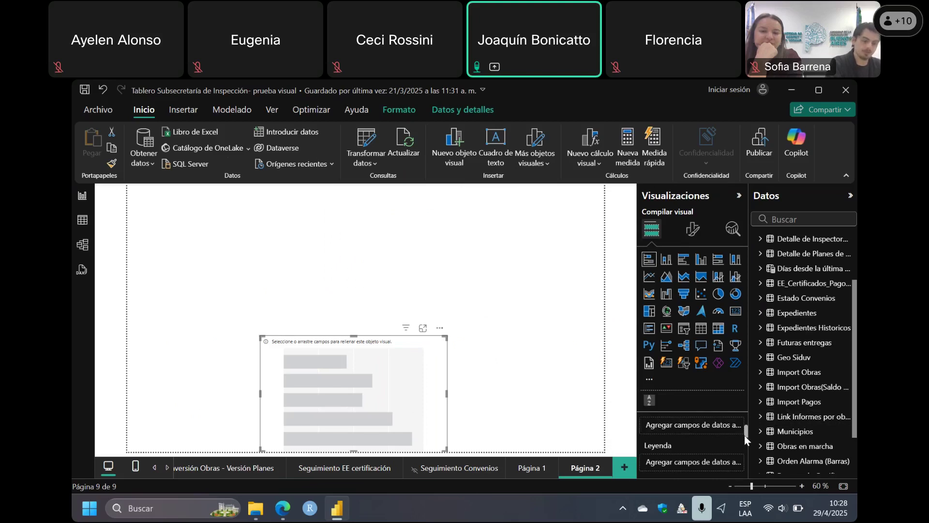
scroll(744, 435, "down", 1)
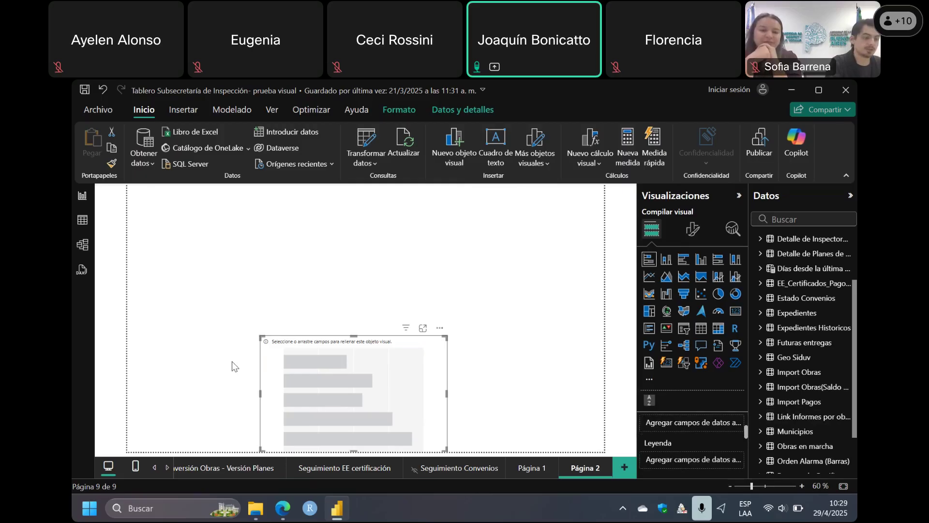
- Move the empty bar chart to the top of the page and delete it
left_click_drag(277, 421, 373, 300)
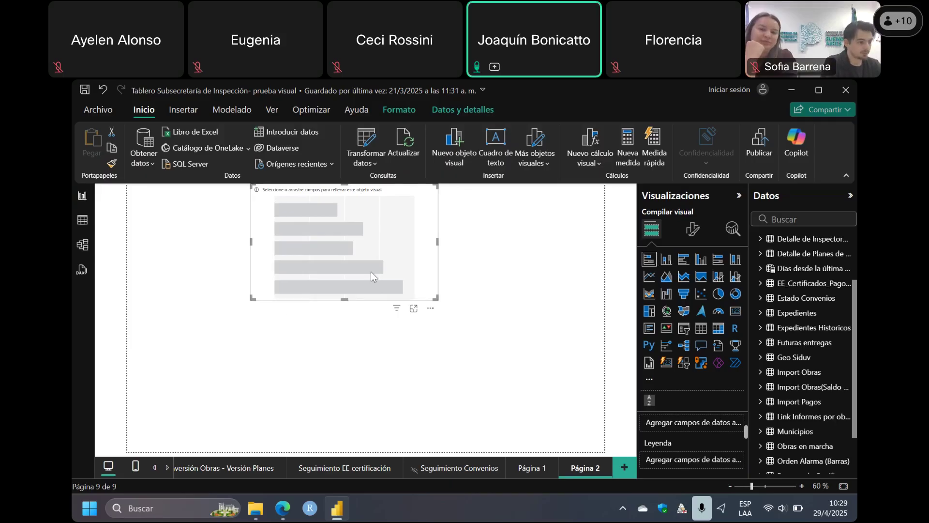
key("Delete")
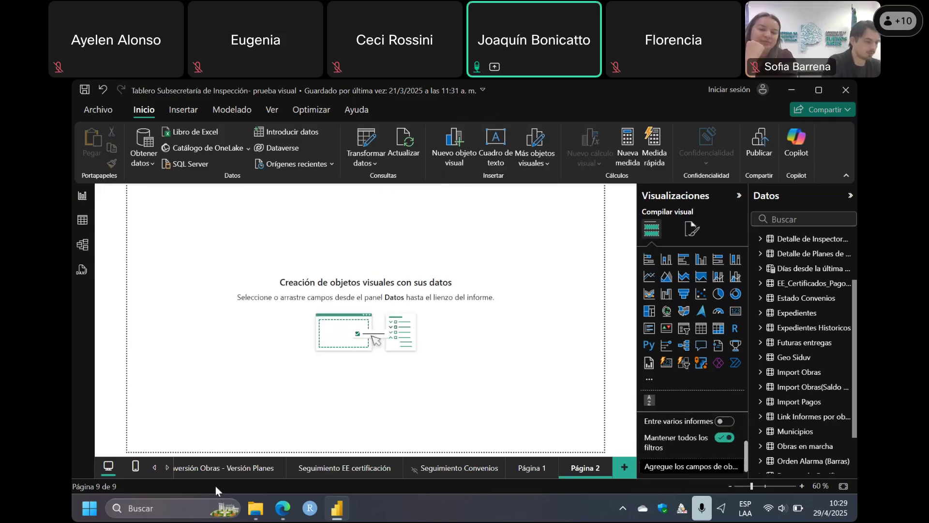
- Return to the Resumen page and examine the Eje Y and Leyenda fields of the Obras por Inspector/a chart
left_click(154, 468)
left_click(155, 467)
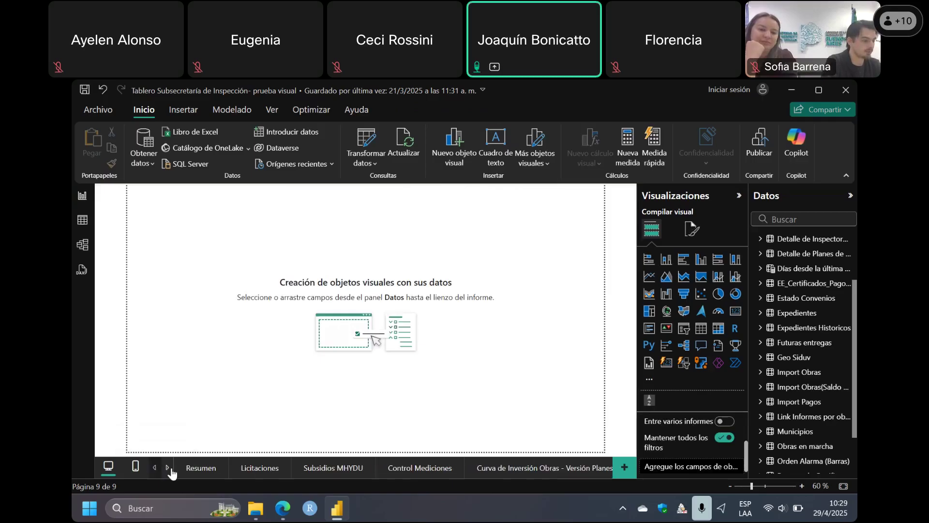
left_click(192, 471)
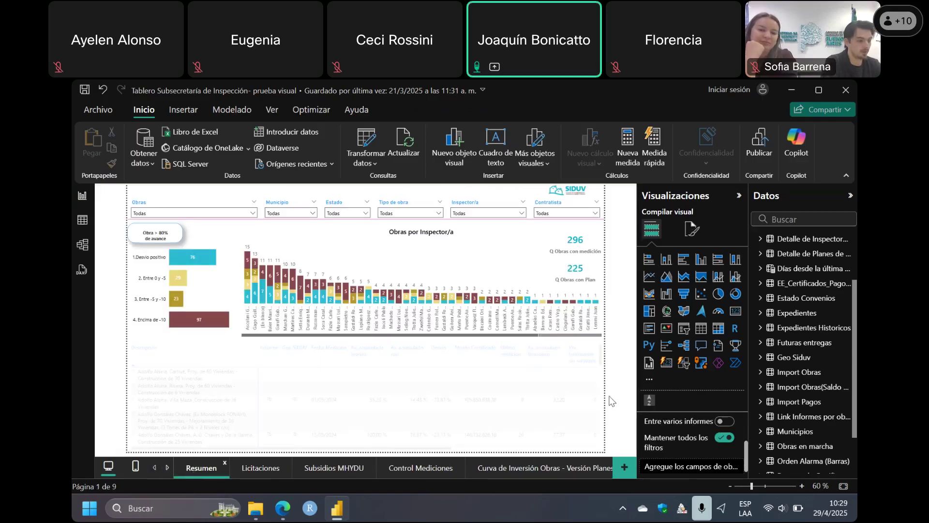
left_click(519, 260)
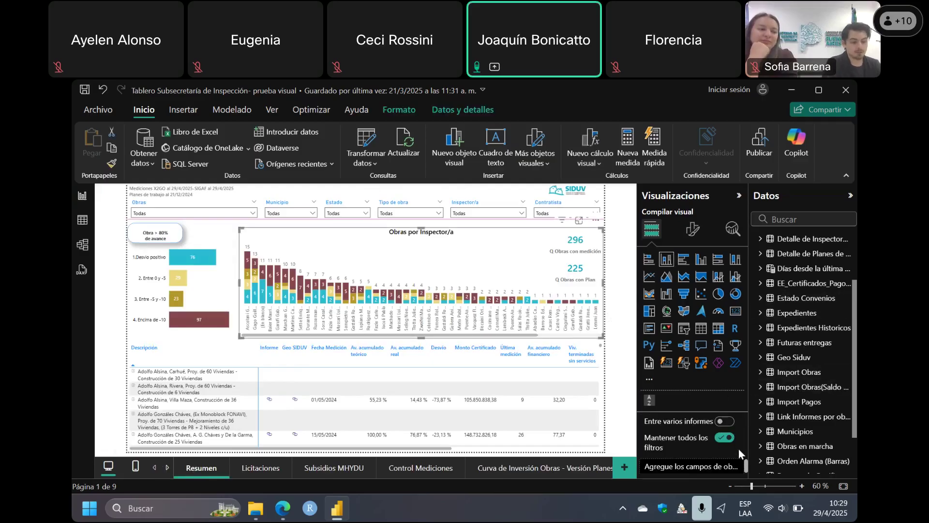
left_click_drag(746, 465, 750, 425)
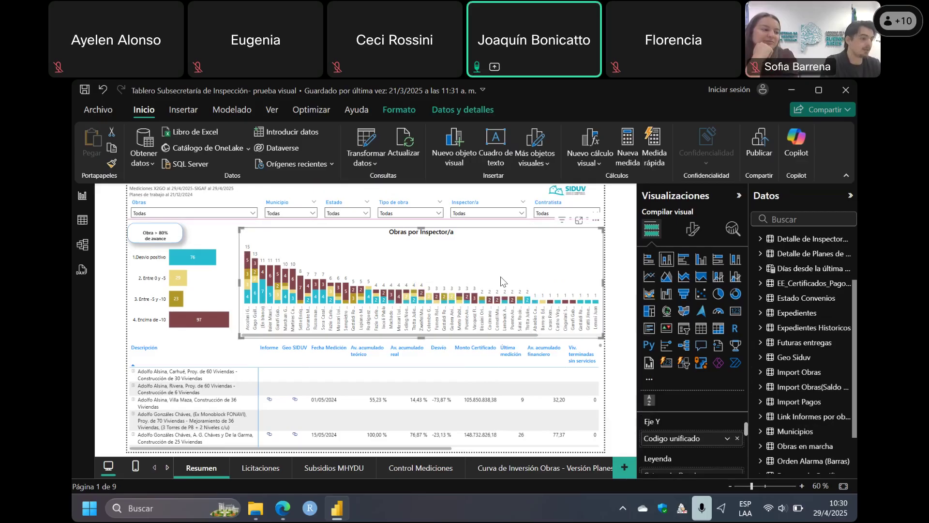
- Inspect bar details in the Obras por Inspector/a chart and its Eje X, Eje Y and Leyenda fields
mouse_move(247, 303)
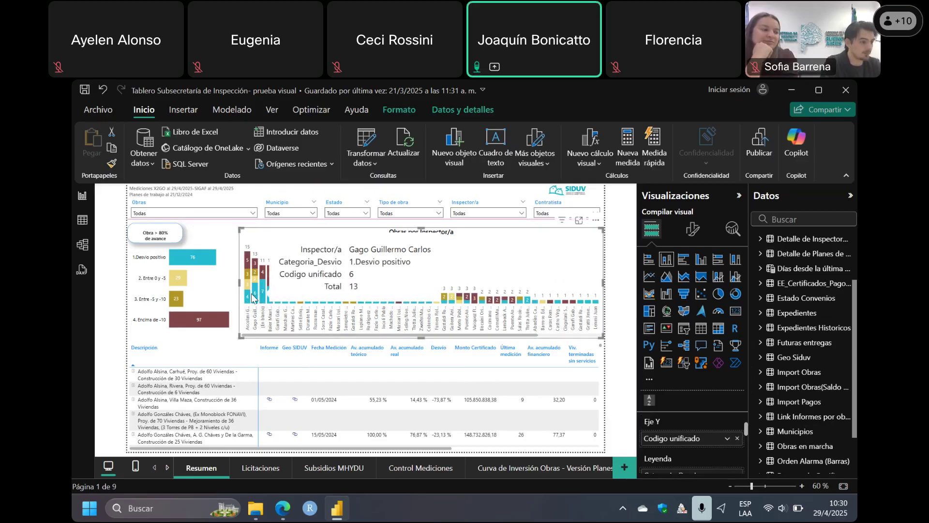
mouse_move(249, 269)
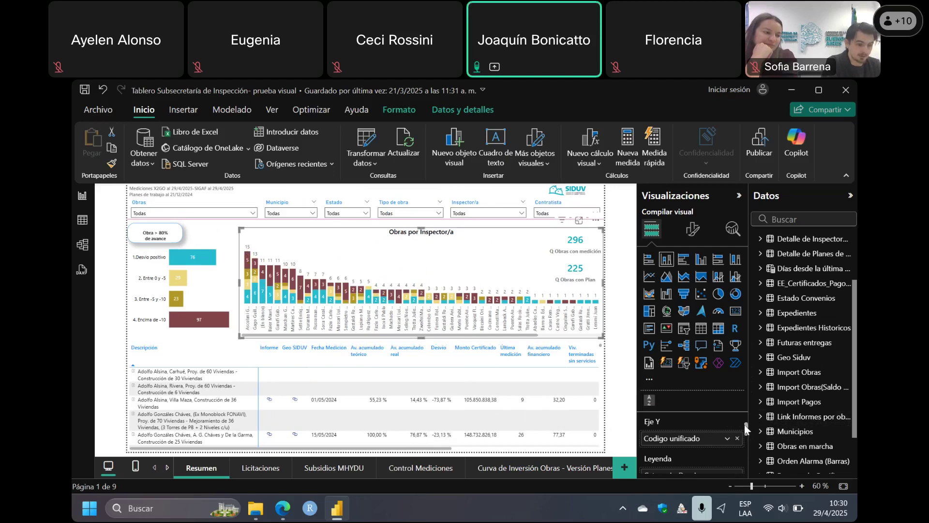
left_click_drag(745, 425, 748, 435)
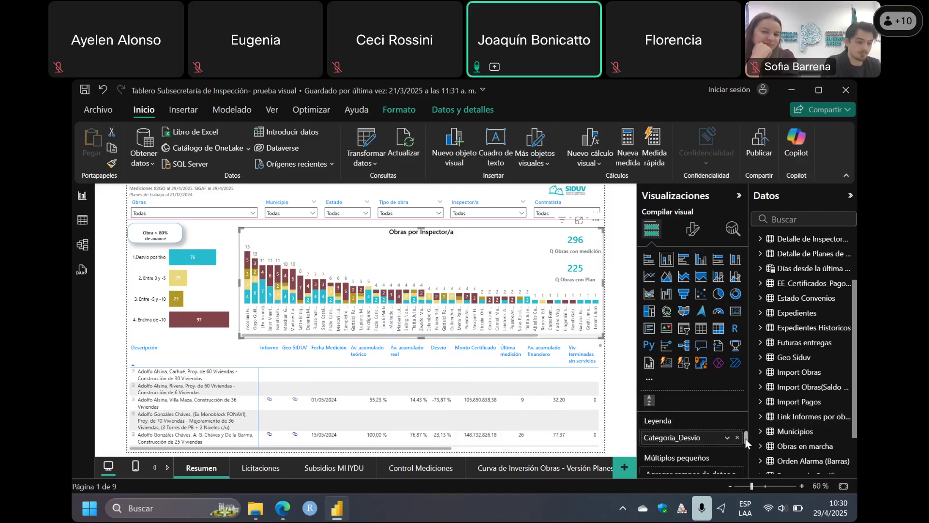
left_click_drag(745, 438, 749, 415)
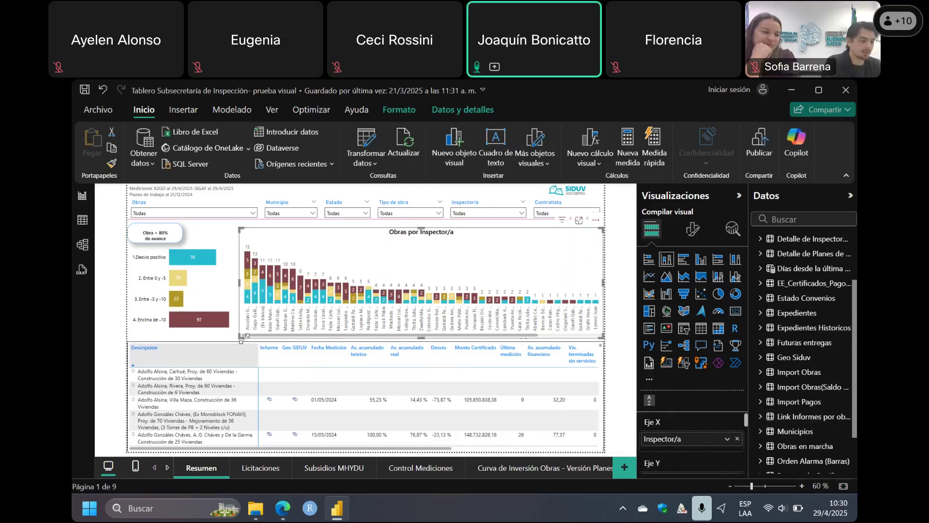
- Remove Inspector/a from the Eje X of the Obras por Inspector/a chart, undo the removal and deselect the chart
left_click(738, 439)
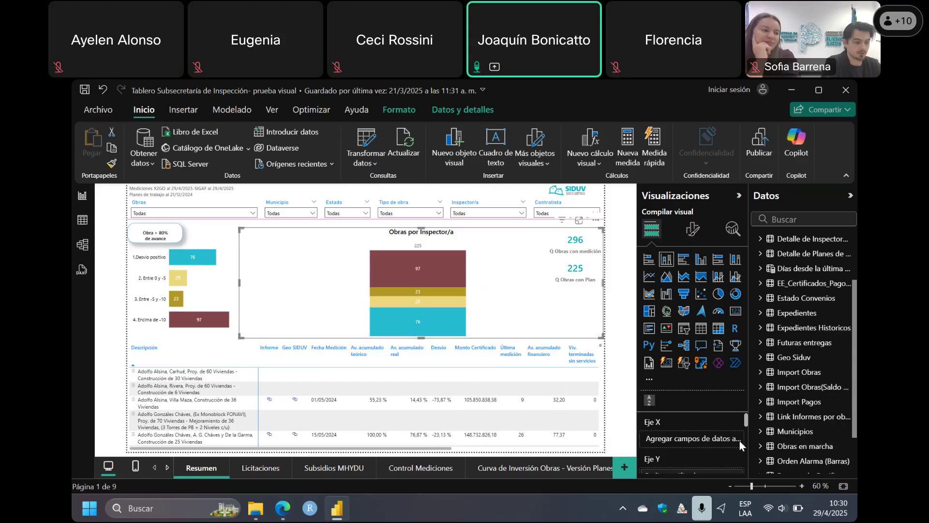
left_click(624, 315)
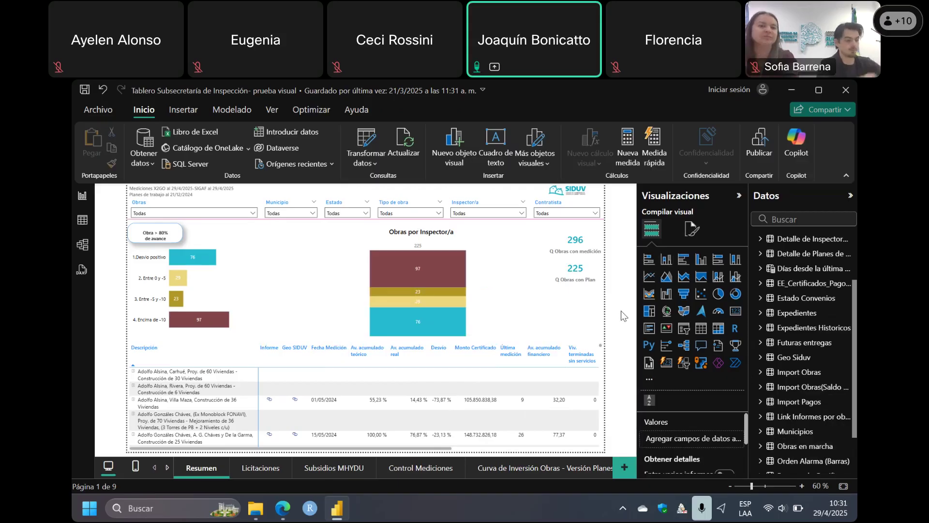
key("ctrl+z")
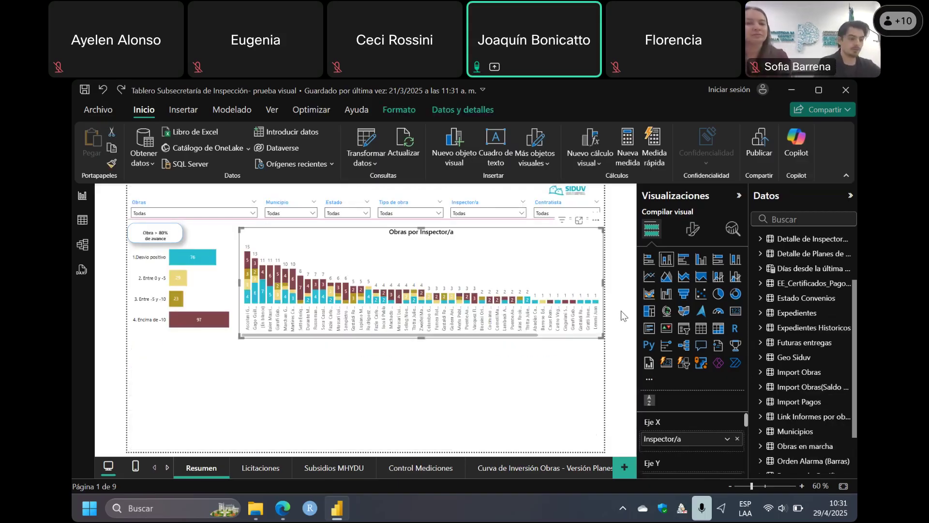
left_click(624, 315)
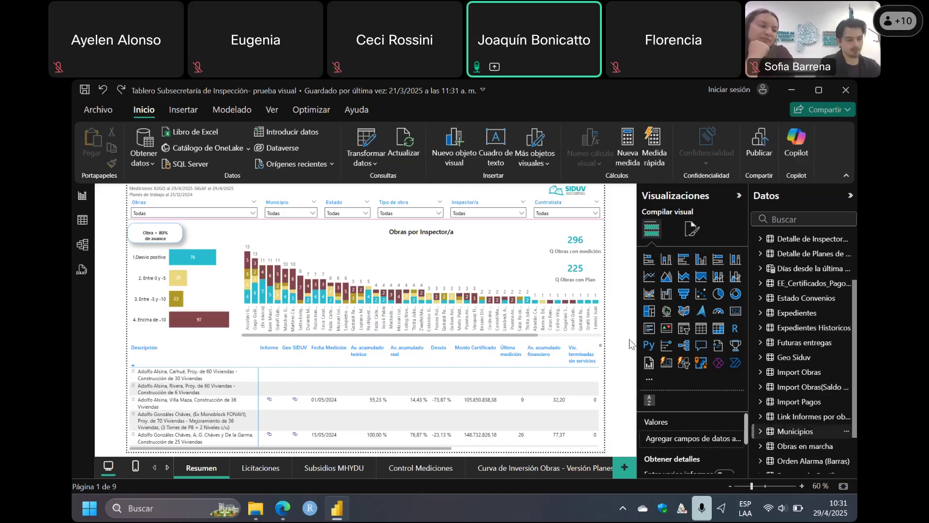
- Select the Obras por Inspector/a chart again and check its Eje X field
mouse_move(603, 334)
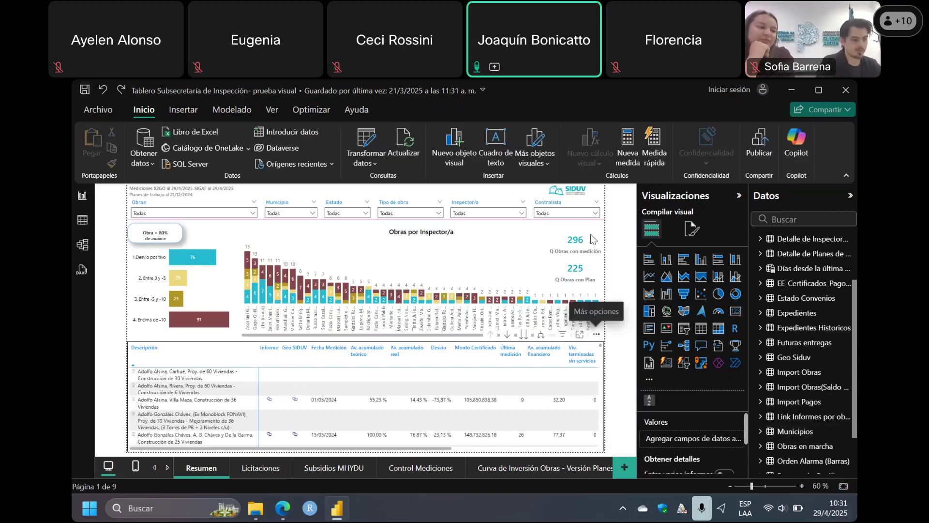
left_click(512, 263)
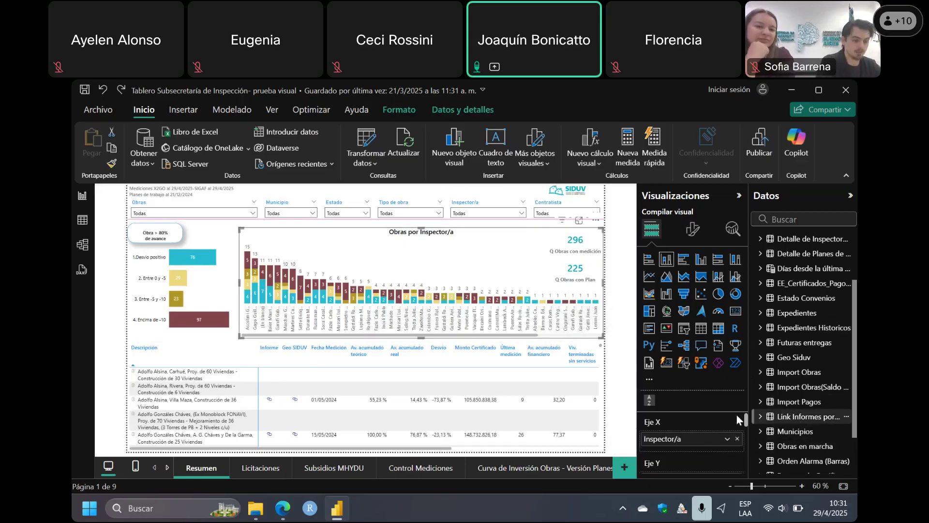
left_click_drag(744, 416, 745, 417)
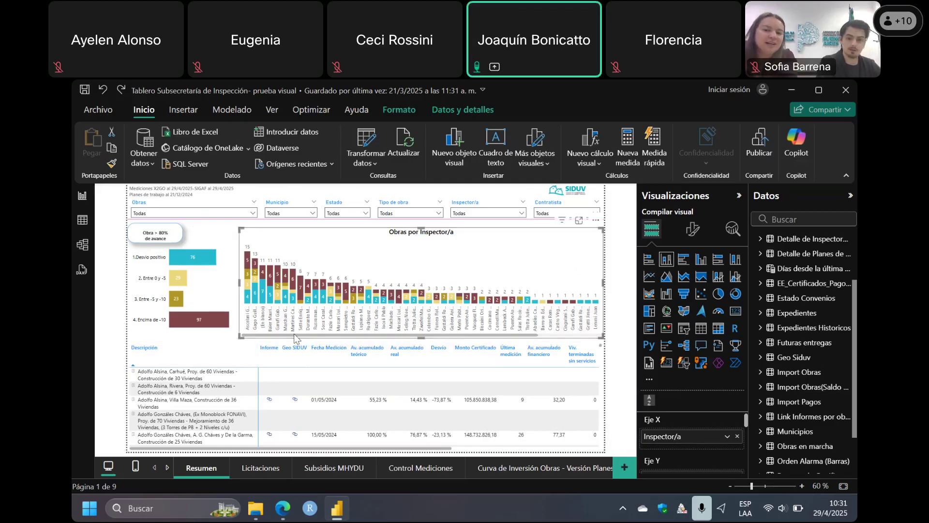
- Examine the fields of the Detalle de Planes table, collapse it and review the rest of the data table list
left_click(760, 254)
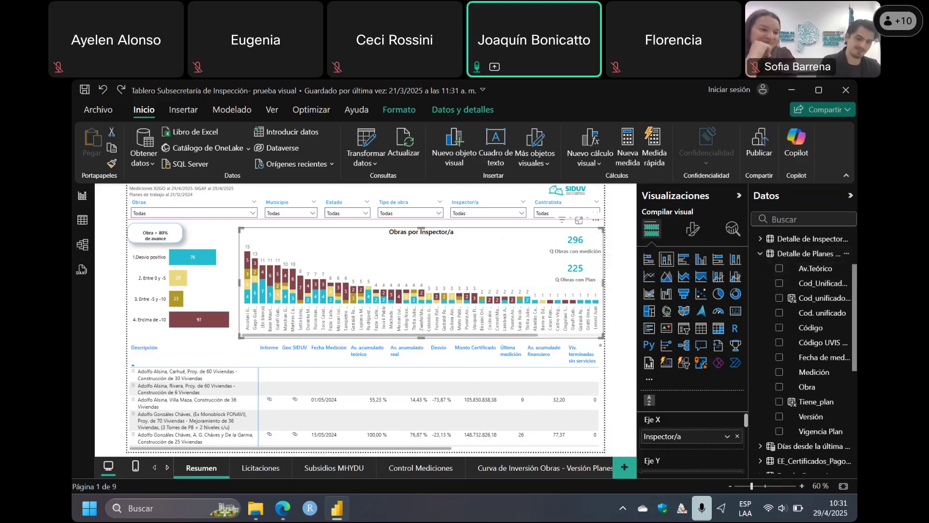
scroll(811, 262, "down", 1)
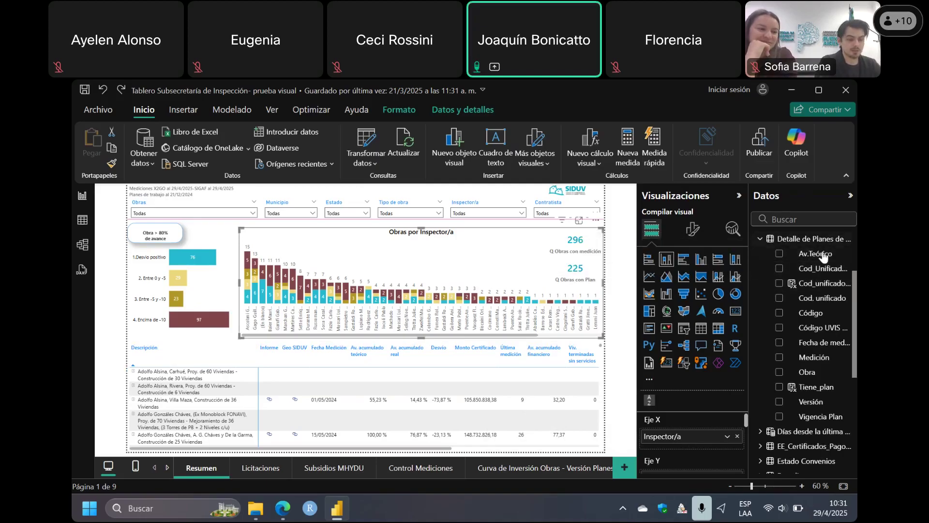
left_click(760, 239)
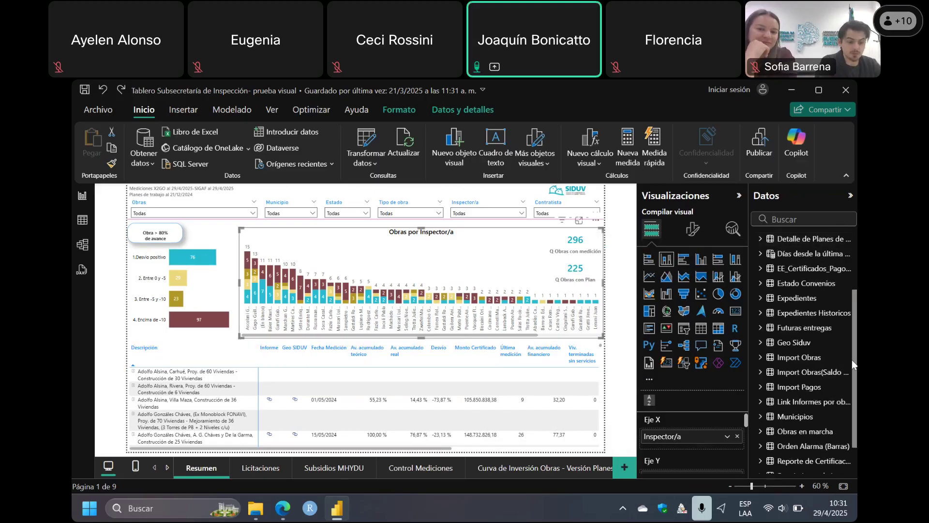
scroll(852, 357, "down", 2)
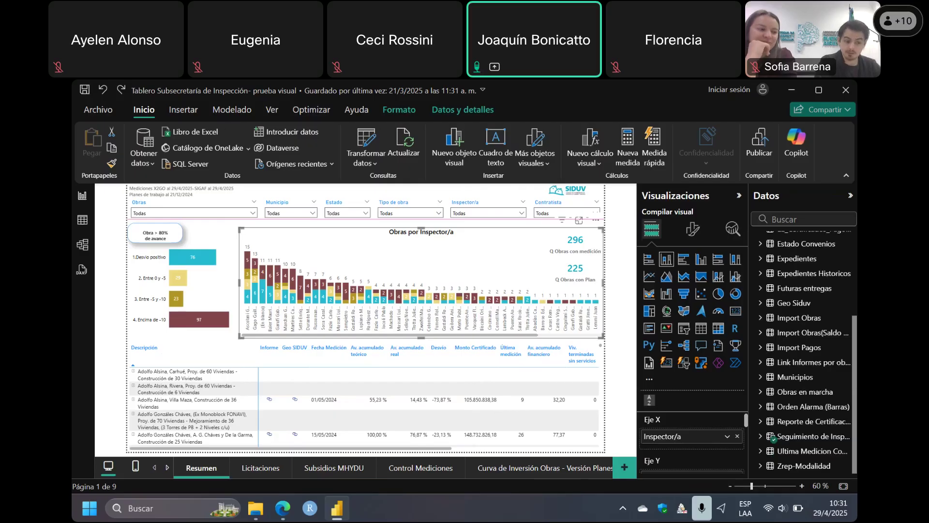
scroll(847, 277, "up", 6)
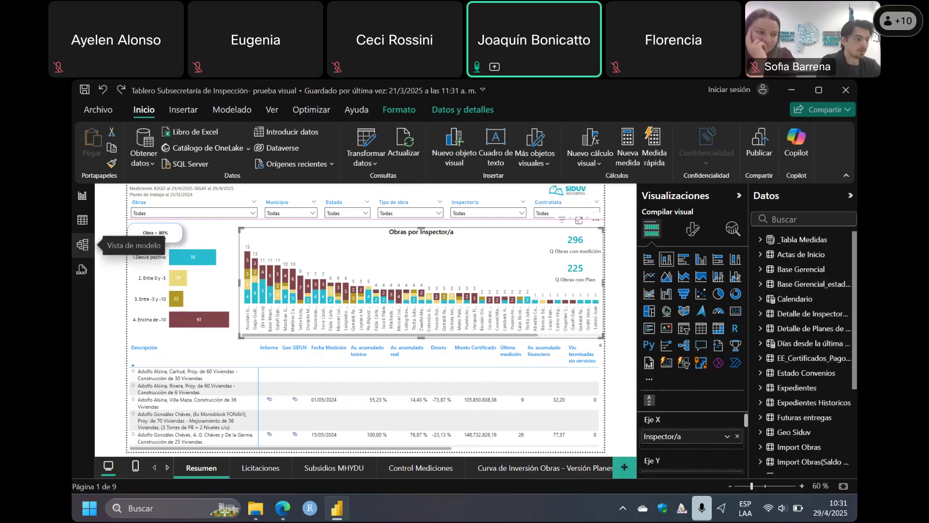
- View the table relationships in the model view with the Propiedades pane collapsed, and return to the report view
left_click(82, 245)
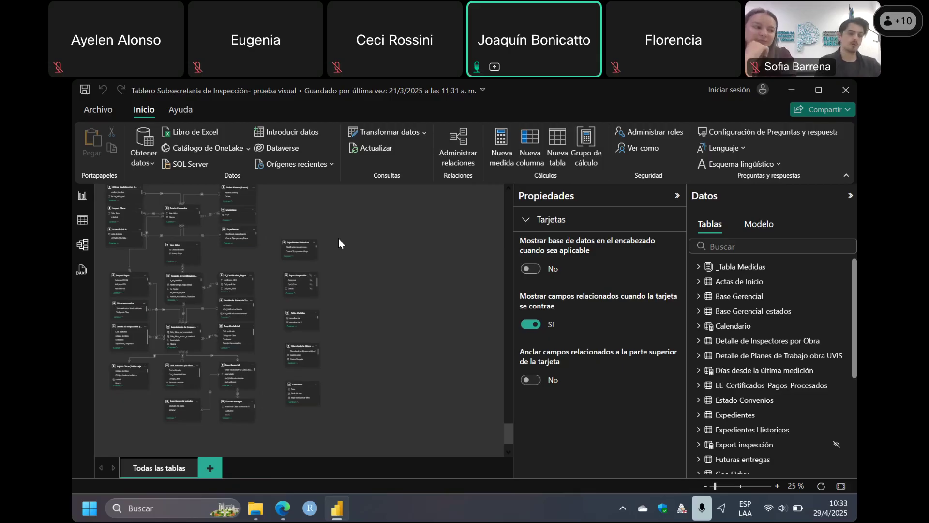
left_click(677, 195)
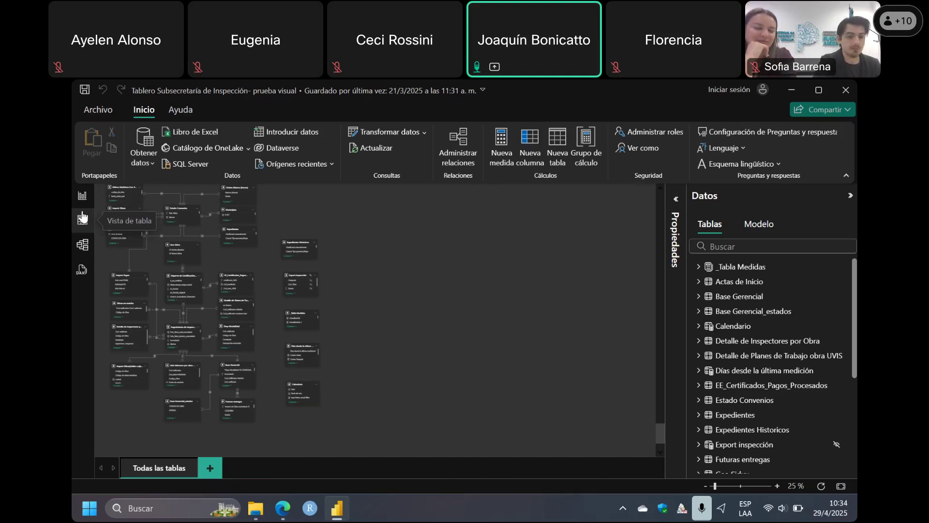
left_click(81, 196)
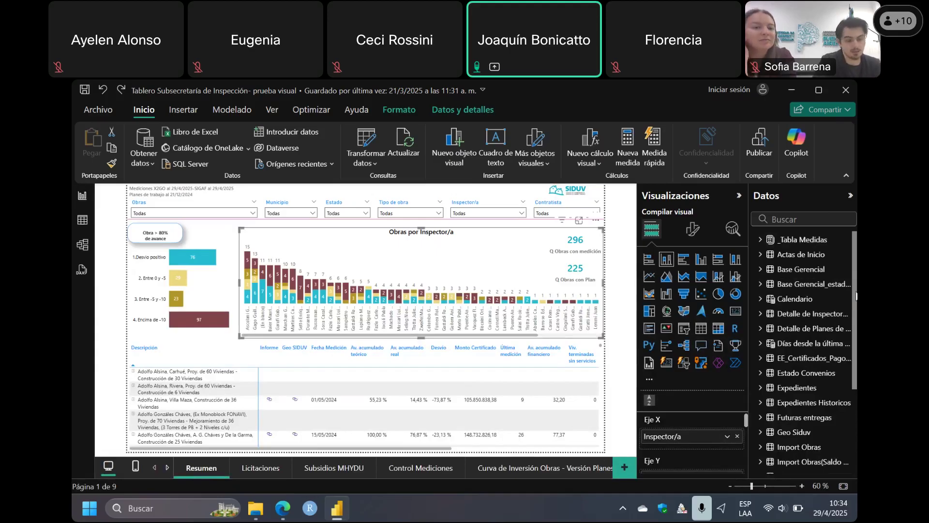
- Review the report's data table list and the chart's Eje X slot
scroll(856, 297, "down", 5)
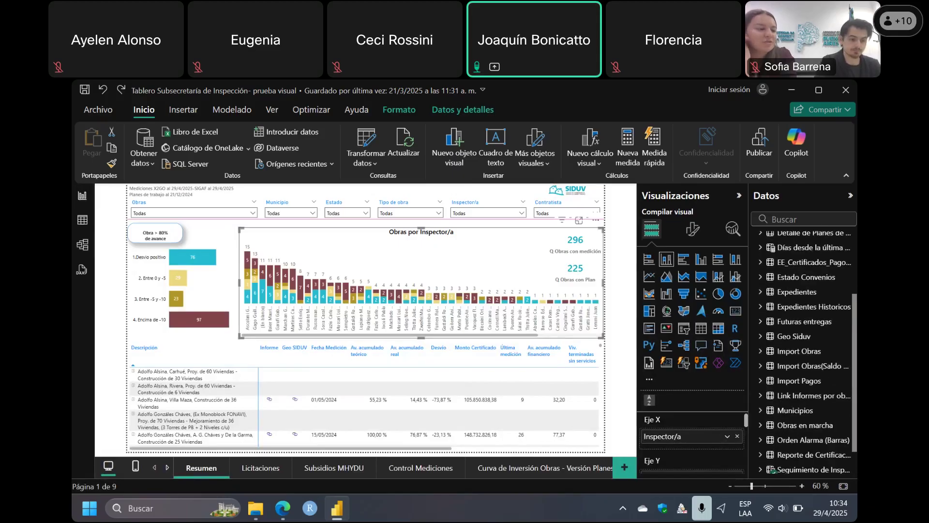
scroll(855, 300, "up", 3)
scroll(855, 300, "up", 1)
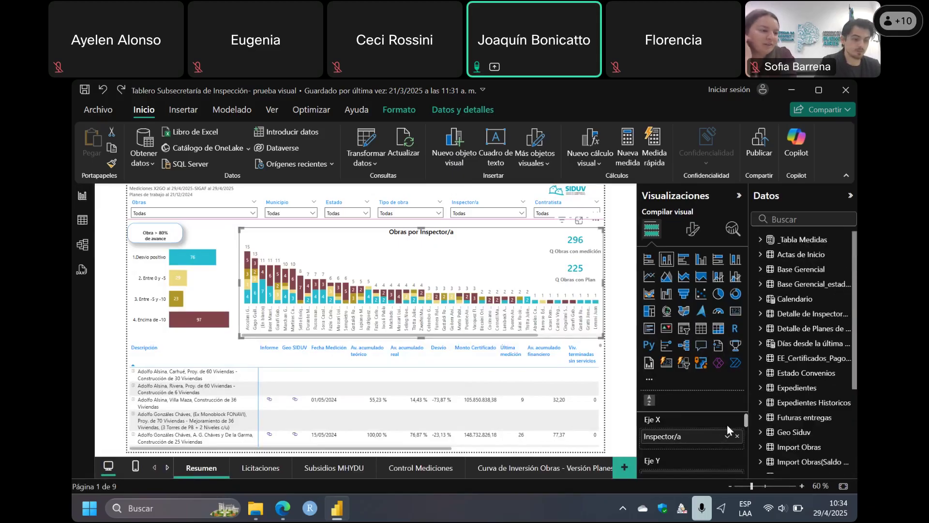
left_click_drag(747, 421, 752, 418)
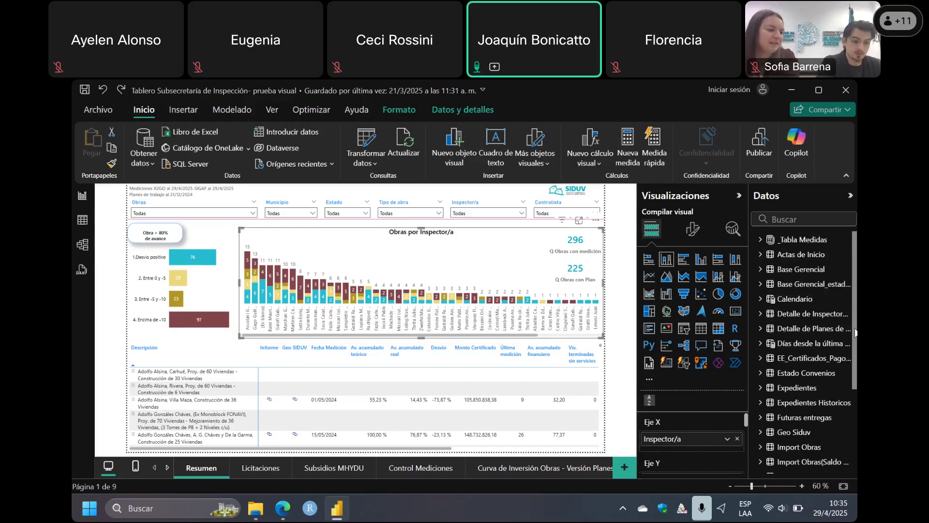
- Replace the Eje Y field of the Obras por Inspector/a chart with Cod. unificado from the Seguimiento table
left_click_drag(855, 332, 761, 413)
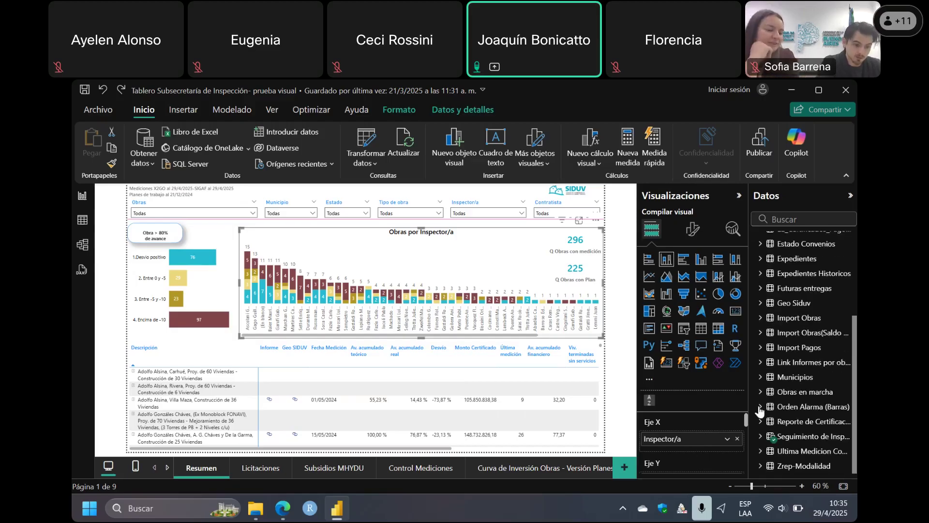
left_click(760, 437)
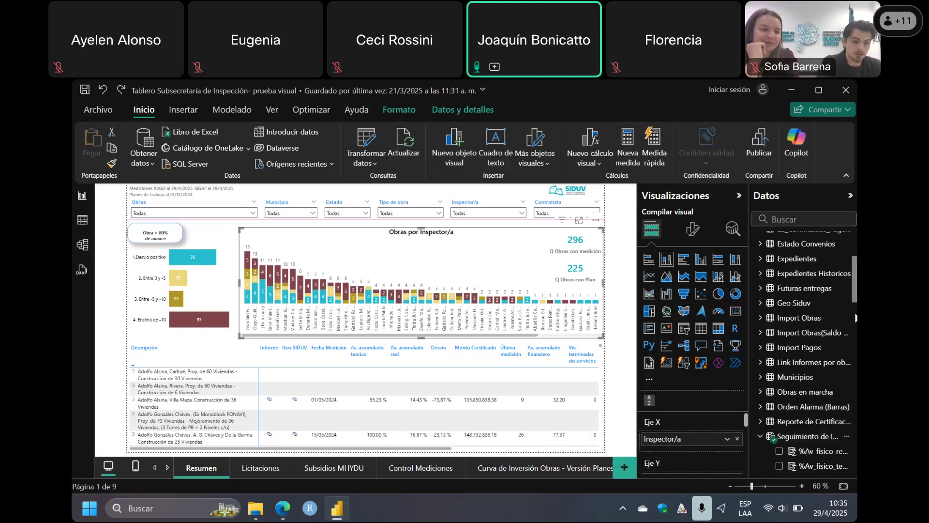
scroll(831, 308, "down", 10)
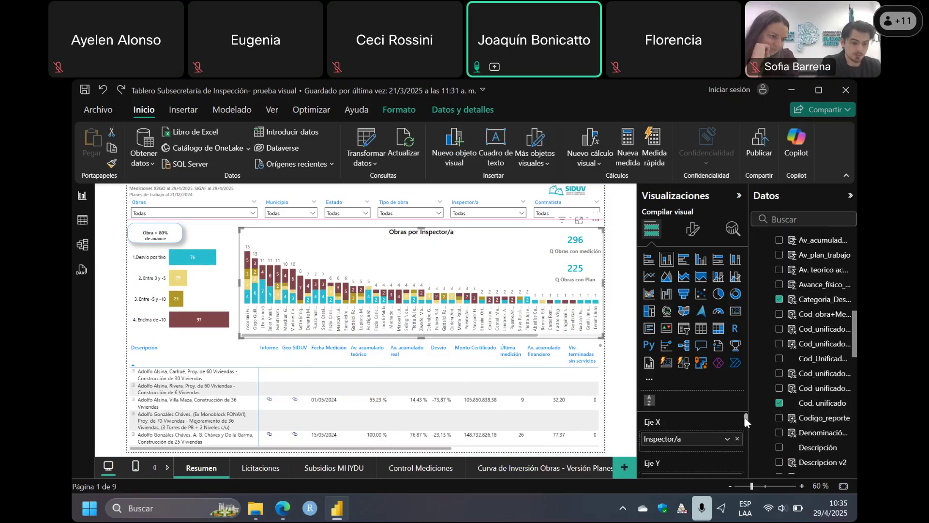
left_click_drag(745, 417, 743, 425)
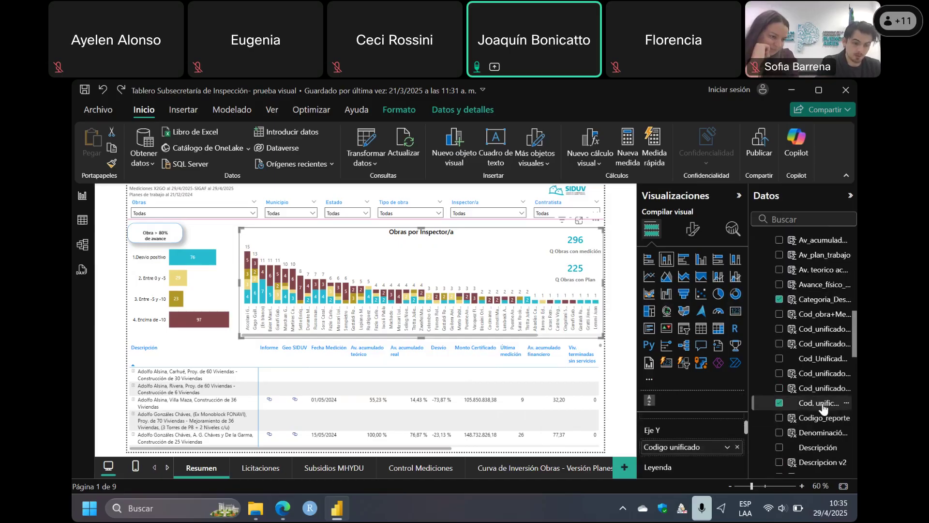
left_click_drag(823, 408, 704, 449)
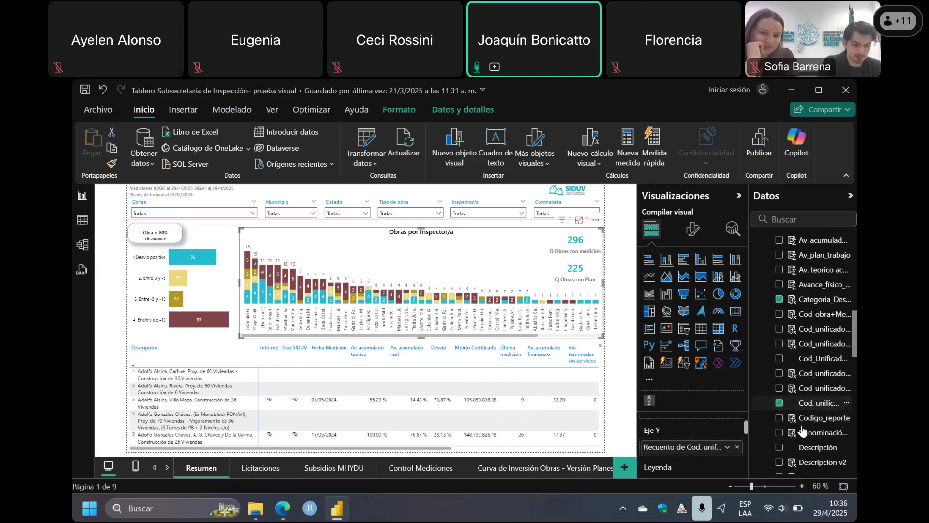
- Add Cod. unificado to the chart's Eje X beneath Inspector/a and remove it again
left_click_drag(747, 433, 748, 420)
mouse_move(804, 406)
left_mouse_down()
mouse_move(673, 412)
mouse_move(691, 448)
left_mouse_up()
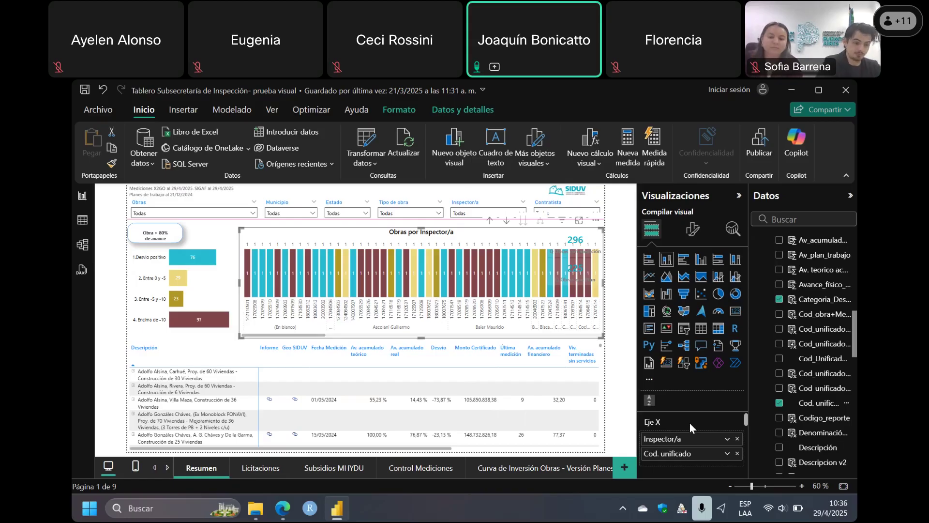
left_click(738, 454)
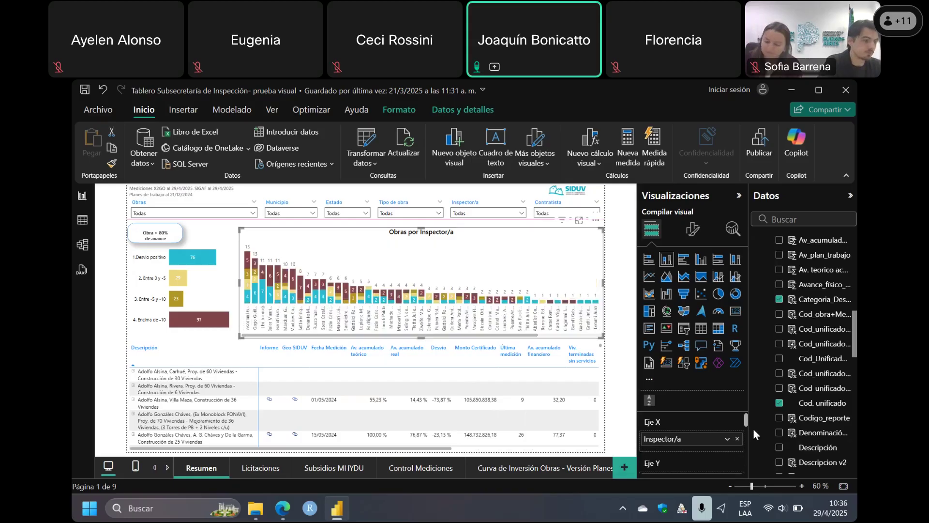
- Show the visual formatting options of the Obras por Inspector/a chart
left_click(691, 231)
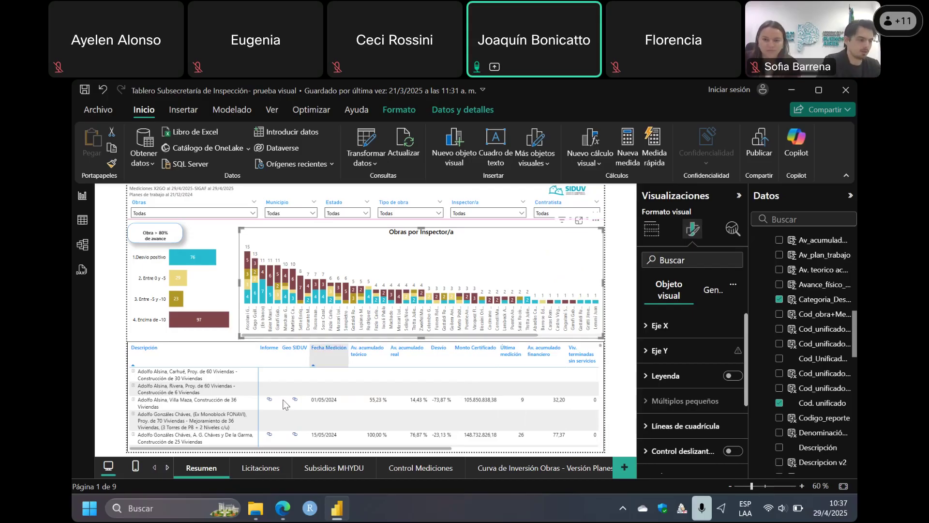
- Switch to the Edge browser and open the Power BI service's Mi área de trabajo in a new tab
key("alt+Tab")
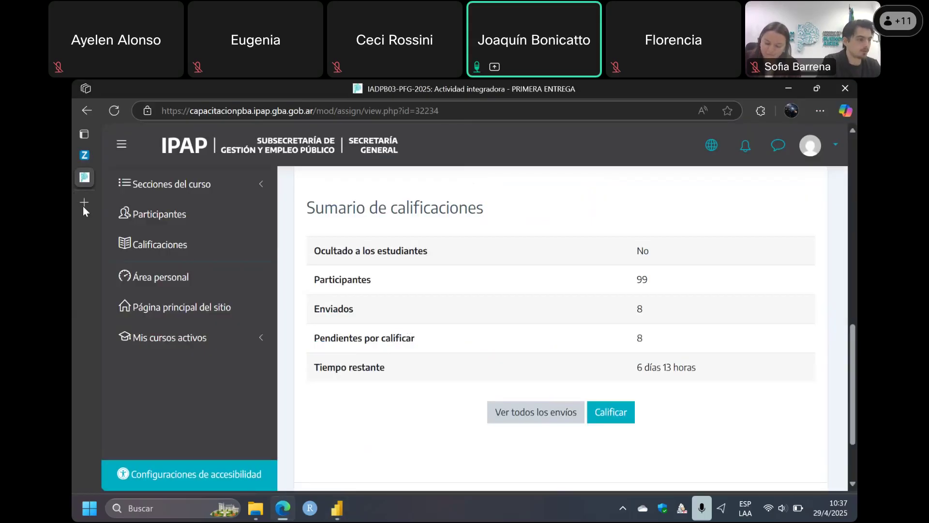
left_click(83, 203)
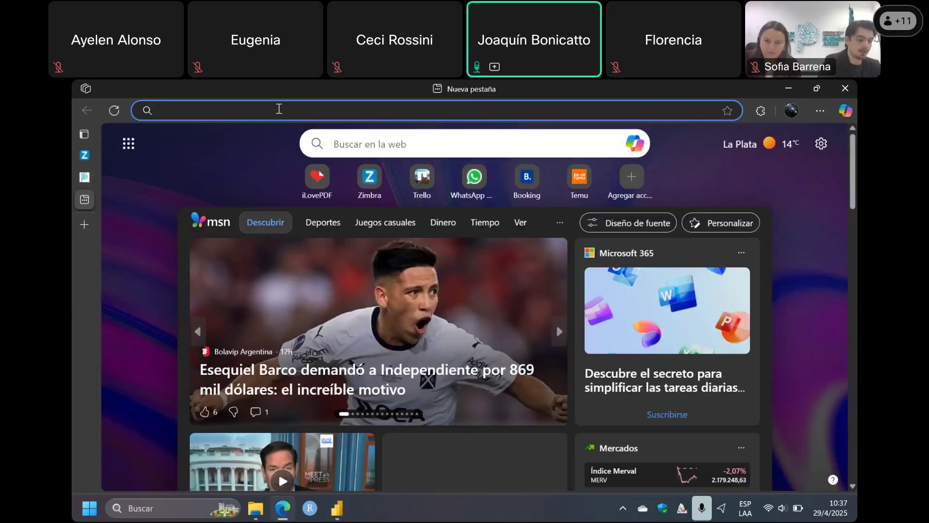
type("power")
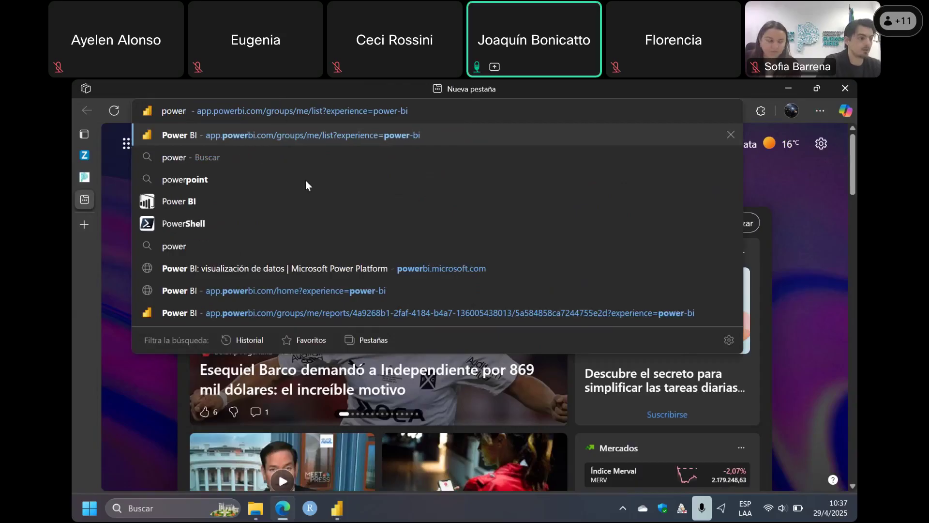
left_click(310, 144)
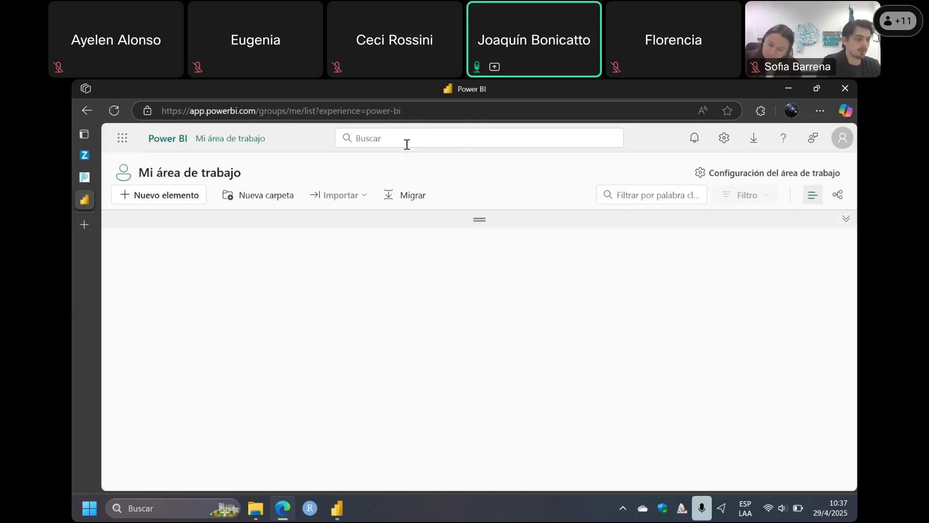
left_click(407, 140)
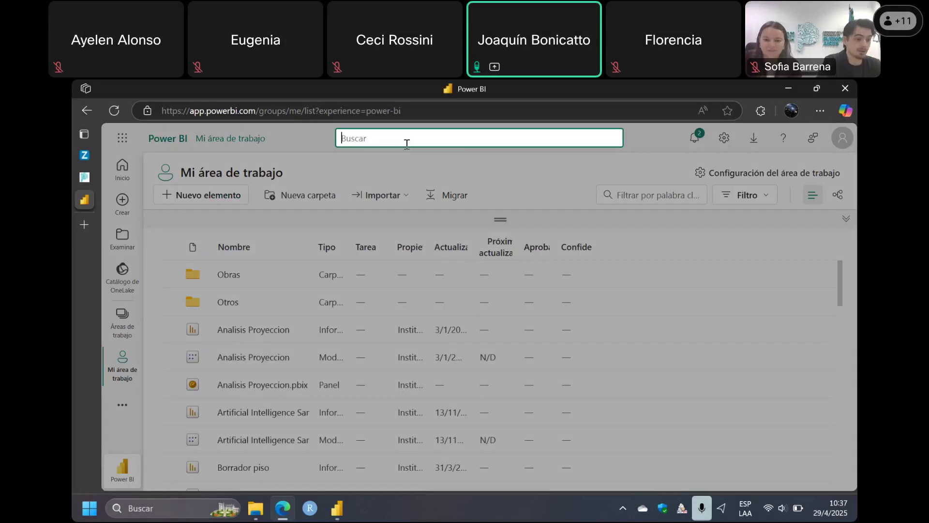
- Search the workspace for "inspecc", open the Tablero Subsecretaría de Inspección report in My workspace, and reset its filters to default
type("isped")
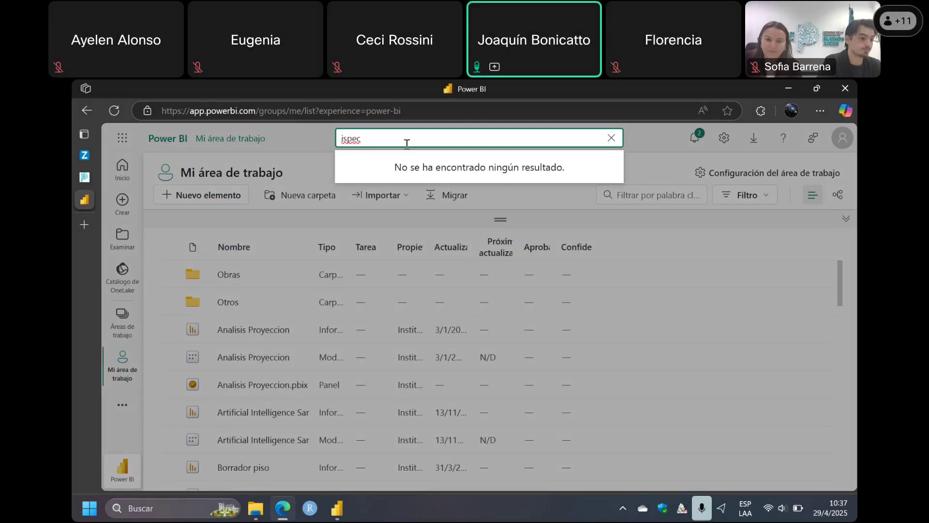
key("BackSpace")
key("BackSpace")
key("BackSpace")
key("BackSpace")
key("BackSpace")
type("inspecc")
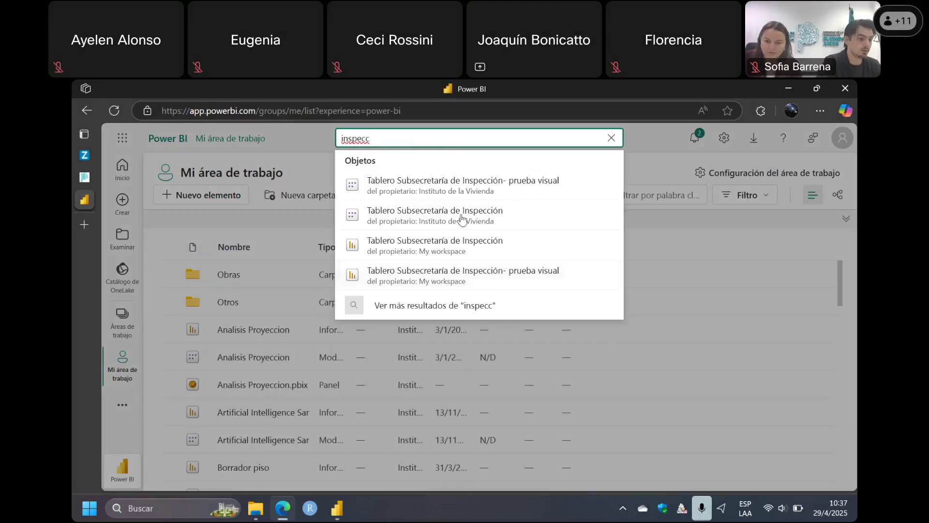
left_click(474, 249)
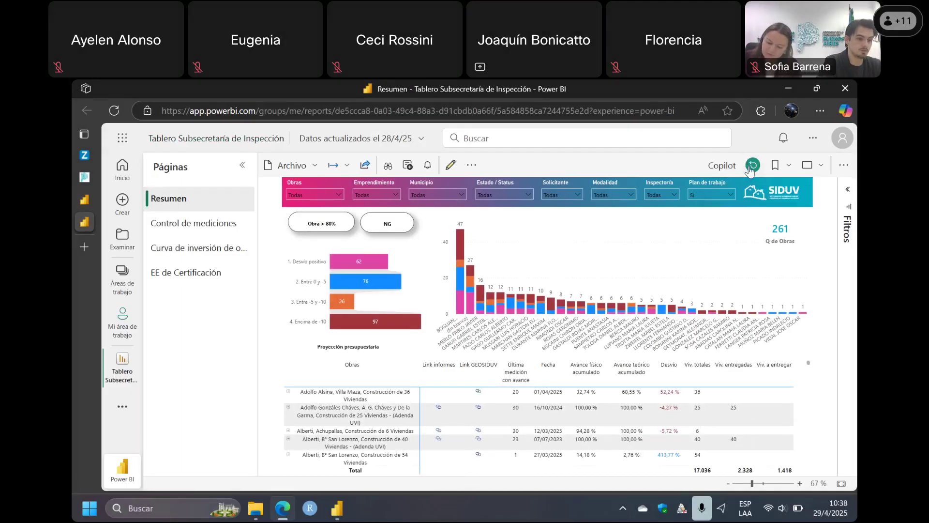
left_click(753, 165)
left_click(514, 350)
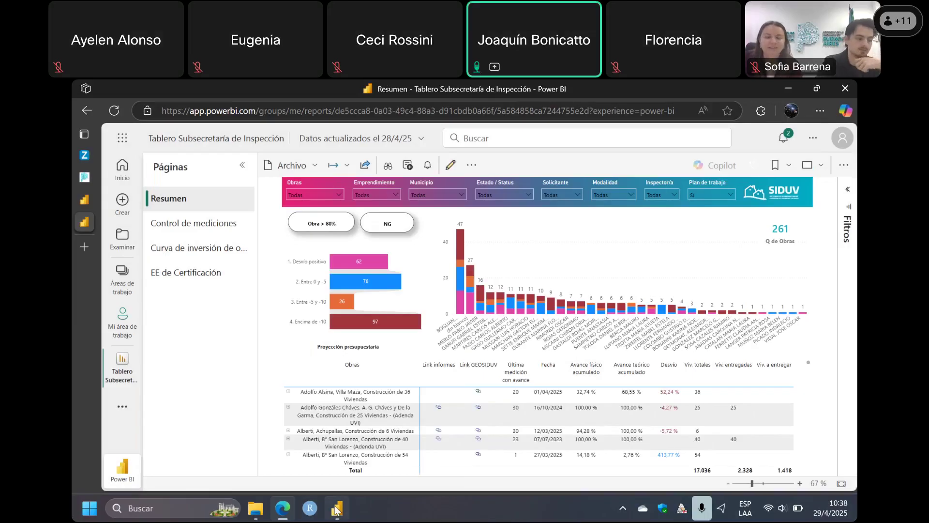
- Switch to Power BI Desktop and show the Seguimiento de Inspección table among the data tables
mouse_move(338, 509)
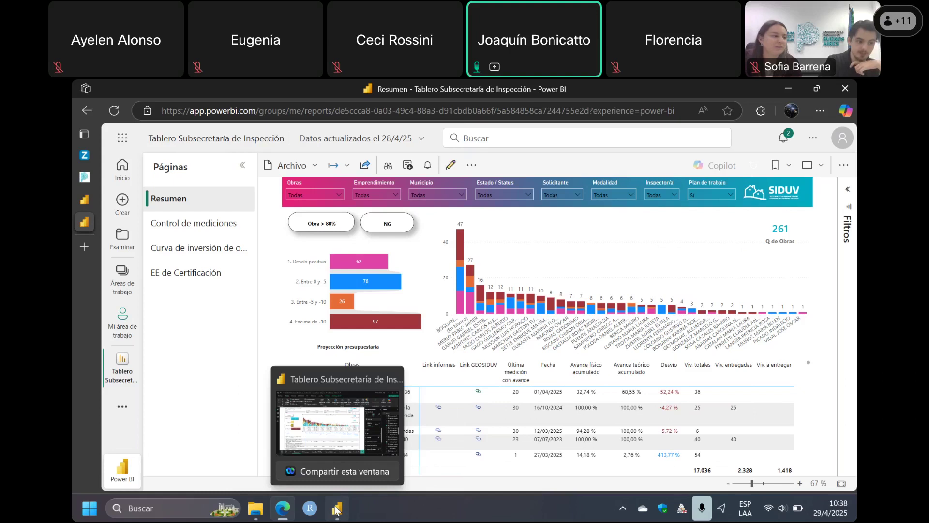
left_click(337, 510)
left_click(618, 310)
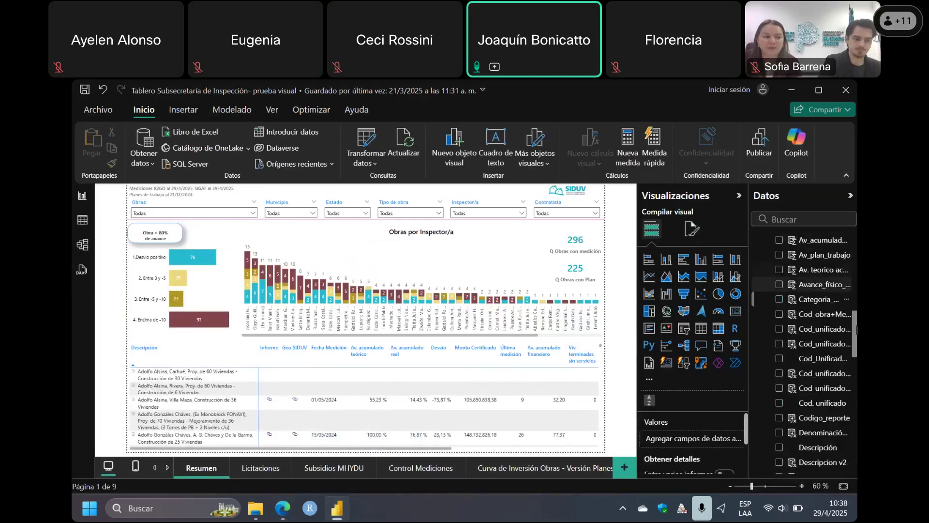
scroll(798, 285, "up", 1)
scroll(799, 339, "up", 4)
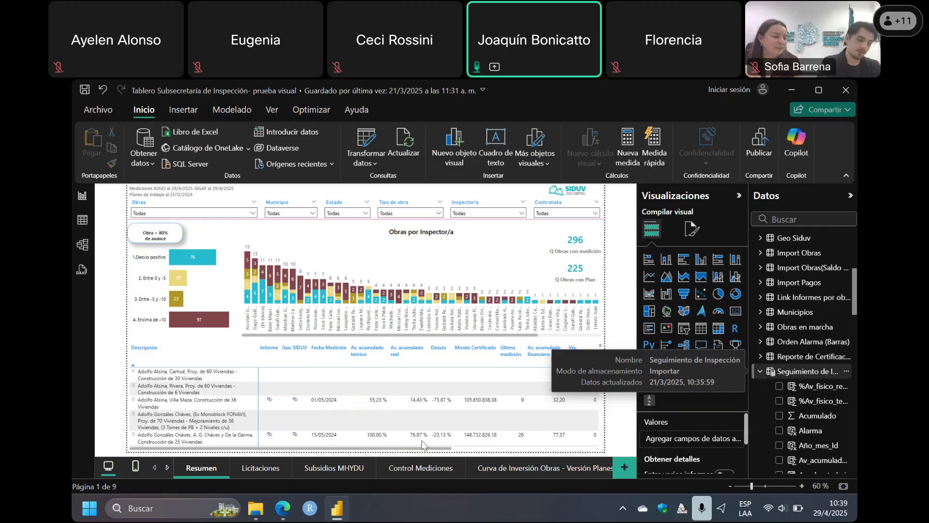
- Switch to the online report in Edge and show Control de mediciones, Curva de inversión de obras and EE de Certificación, returning to Resumen
left_click(293, 512)
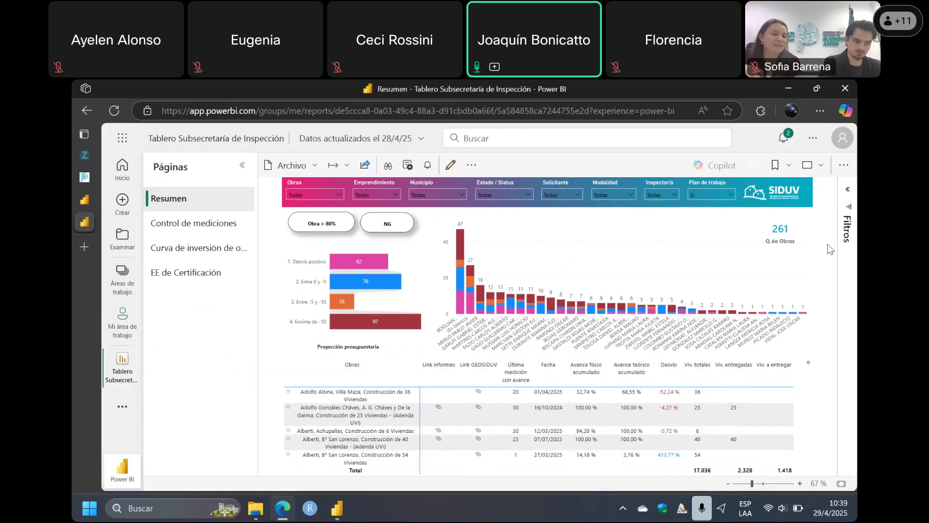
left_click(209, 226)
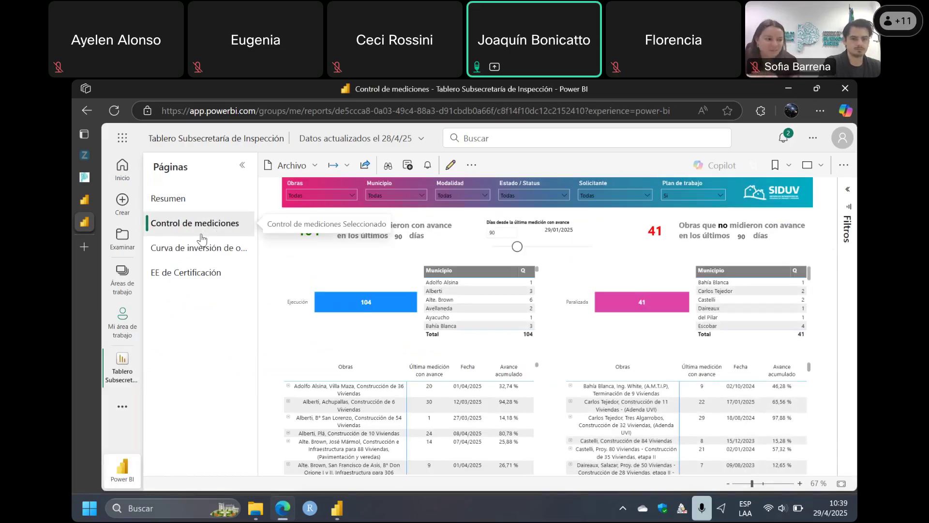
left_click(207, 250)
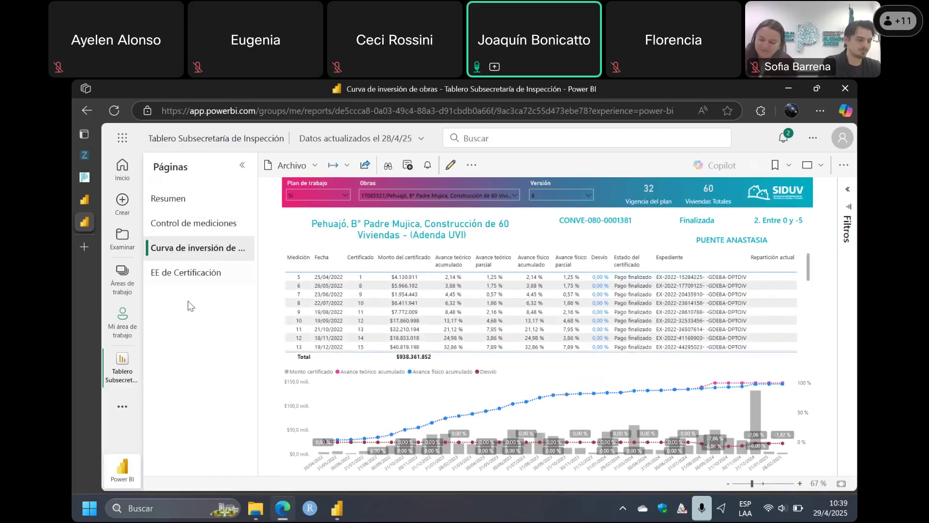
left_click(178, 274)
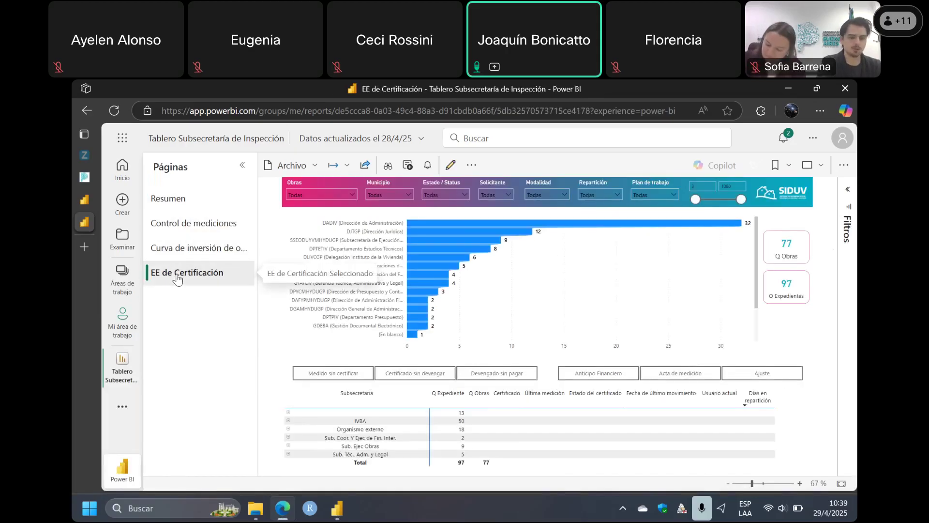
left_click(199, 198)
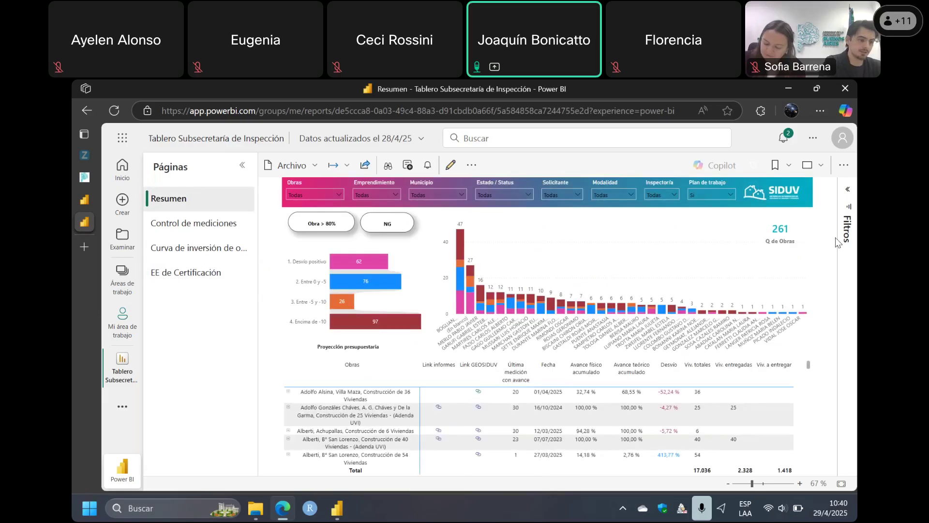
- Follow the SIDUV logo link in the report and sign in to the SIDUV site
left_click(776, 197)
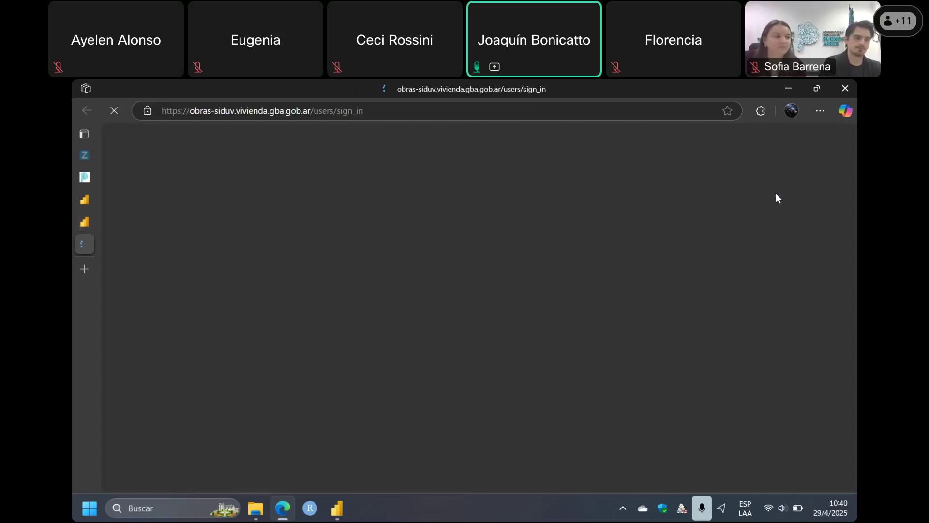
left_click(553, 415)
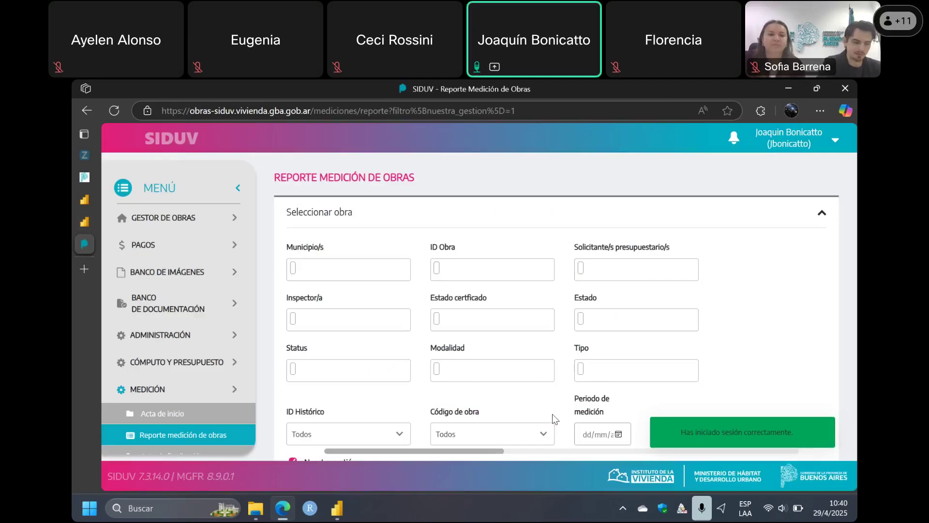
- Switch to Power BI Desktop and show the button types available for insertion in the report
left_click(348, 511)
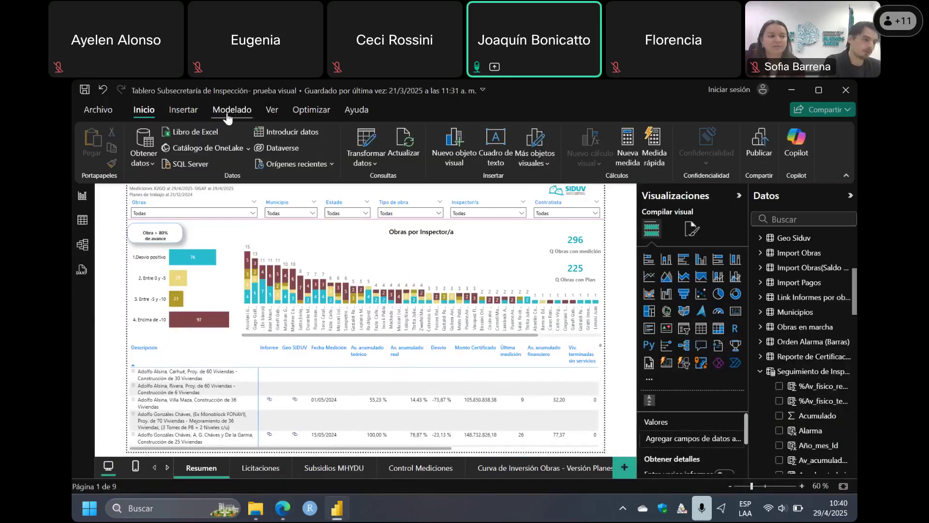
left_click(177, 114)
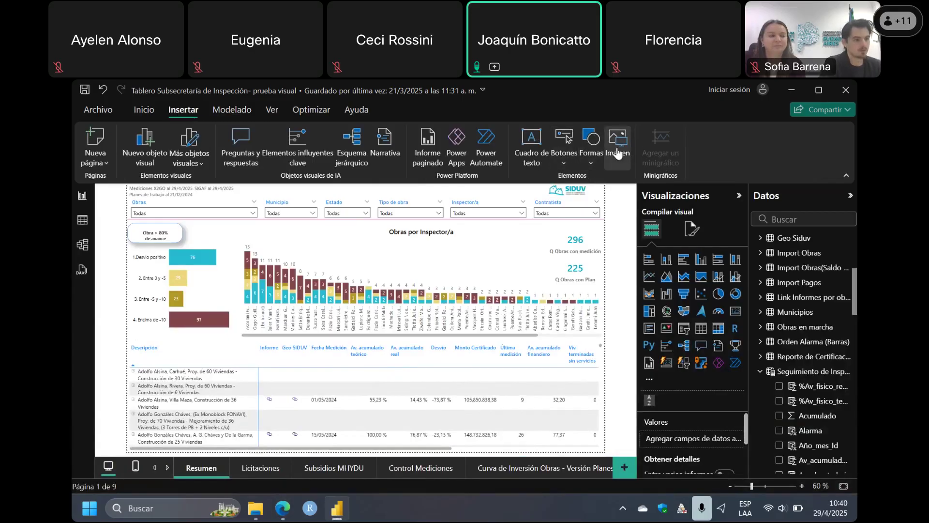
left_click(566, 166)
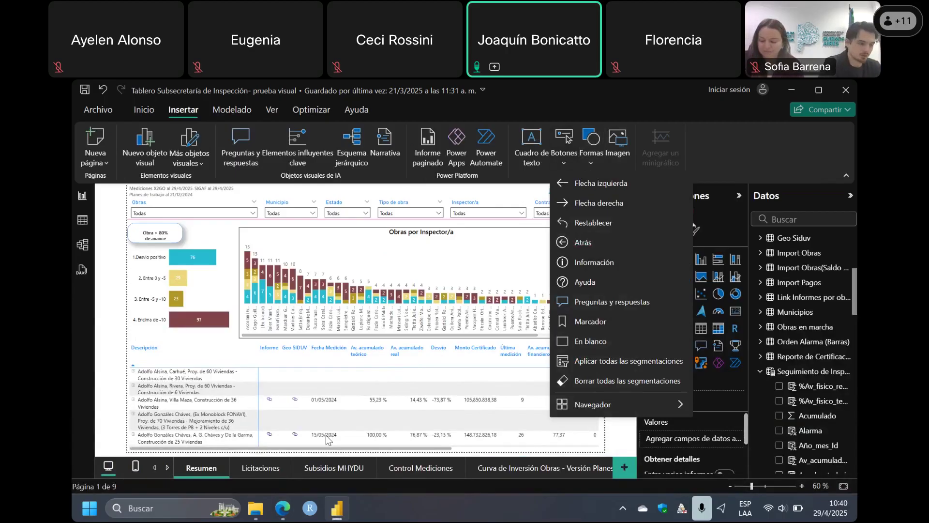
- Switch to Edge and highlight the web address of the SIDUV Reporte Medición de Obras page
left_click(283, 508)
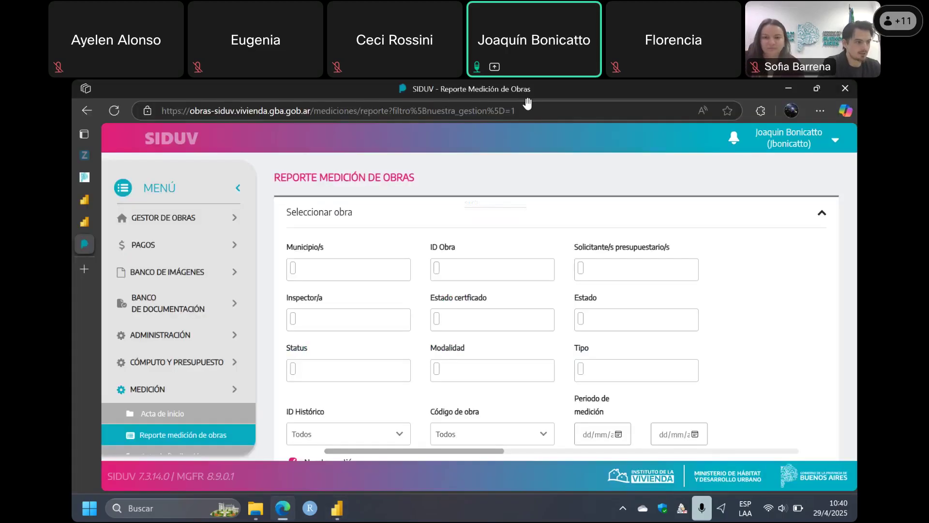
left_click(523, 112)
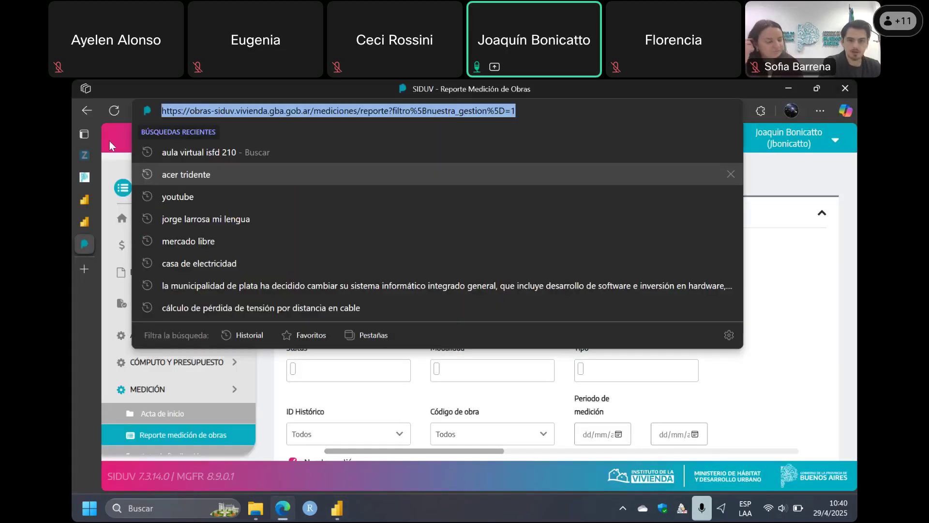
left_click(783, 346)
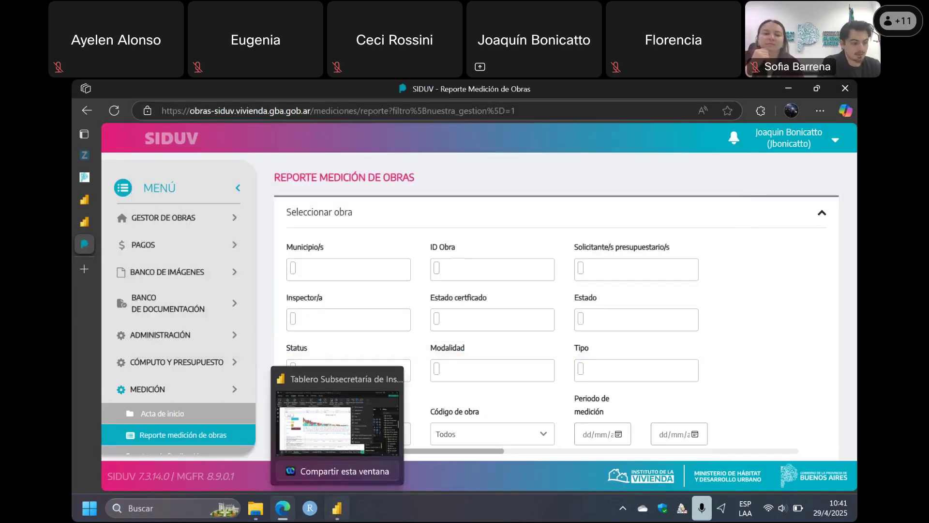
- Return to Power BI Desktop, dismiss the button types and show the shapes available for insertion
left_click(337, 508)
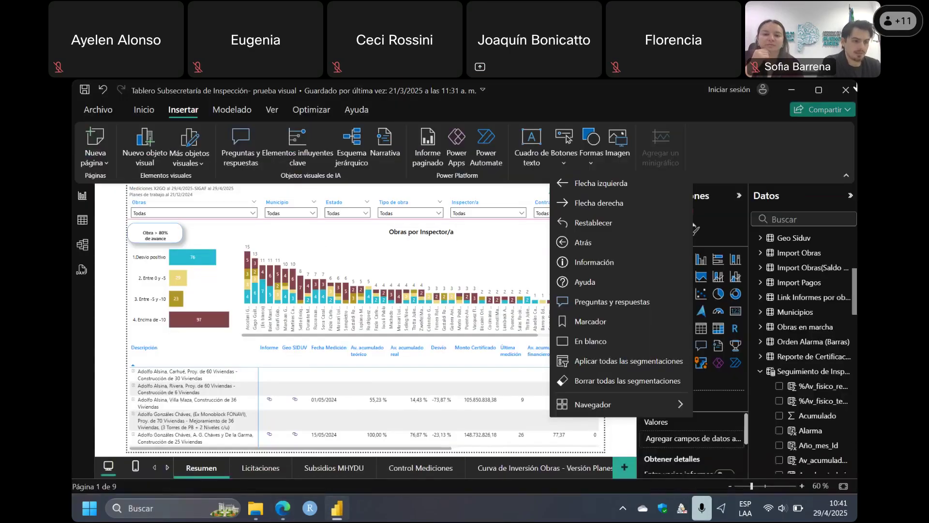
left_click(771, 149)
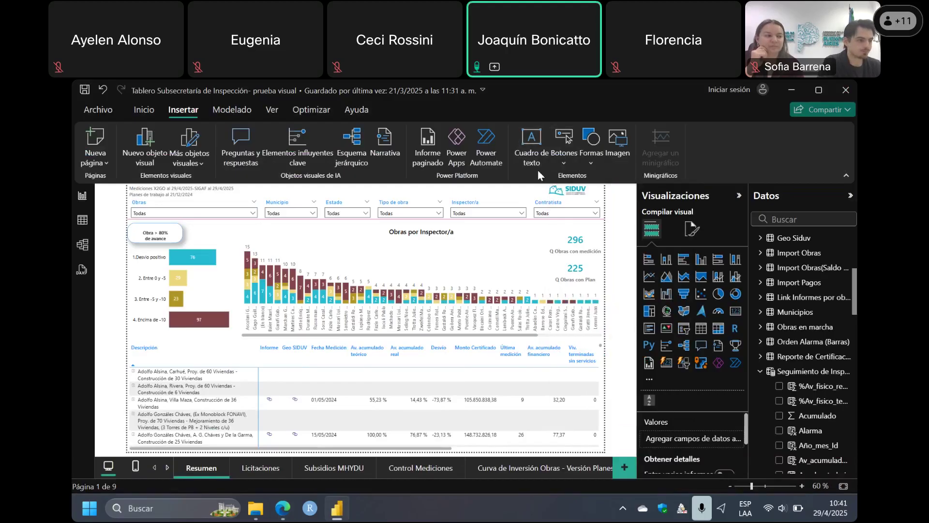
left_click(587, 163)
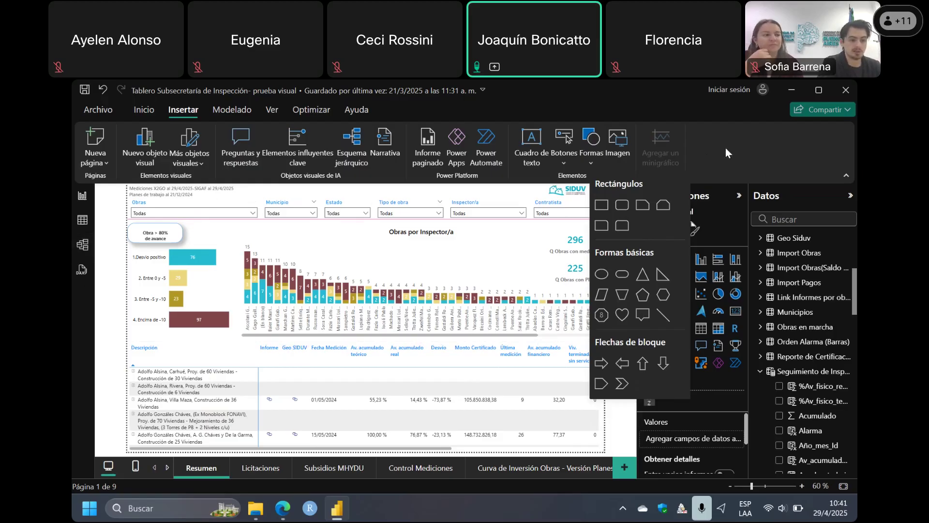
key("Escape")
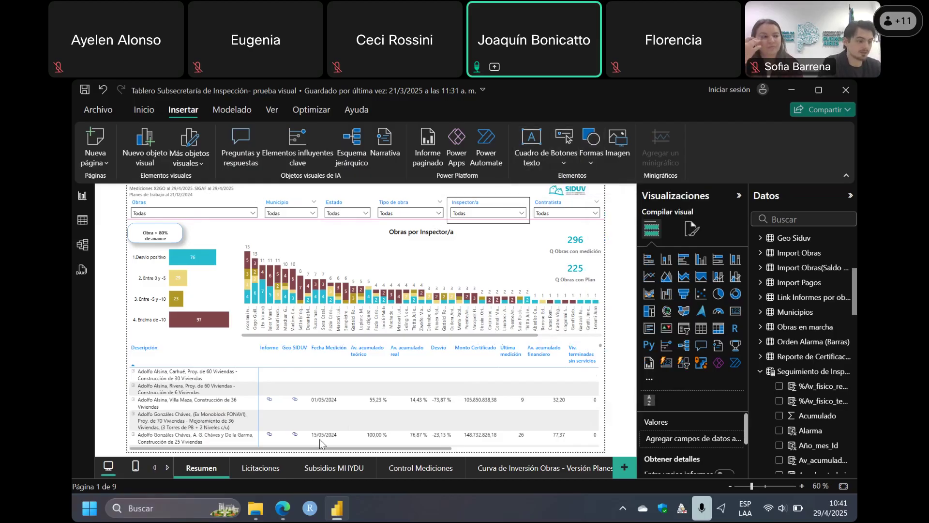
- Return to the online inspection report in Edge and show its Control de mediciones and Resumen pages
left_click(283, 515)
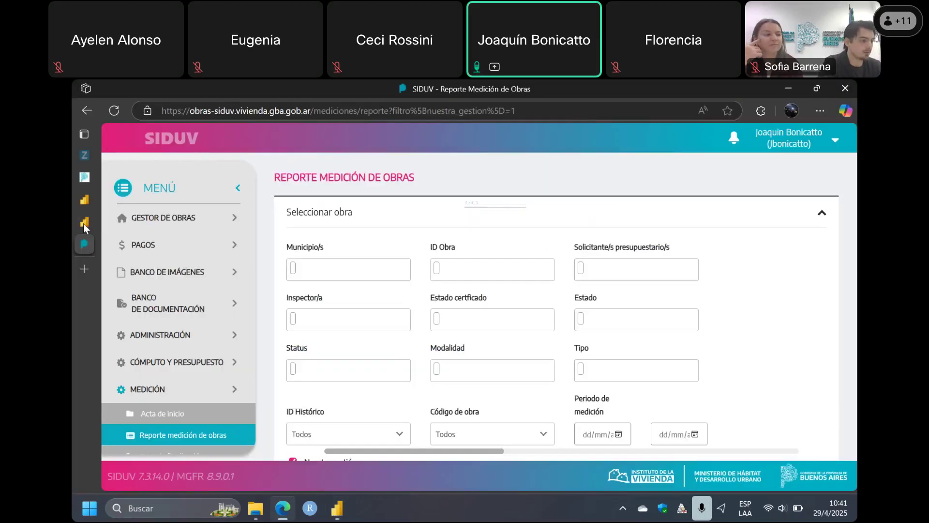
left_click(101, 199)
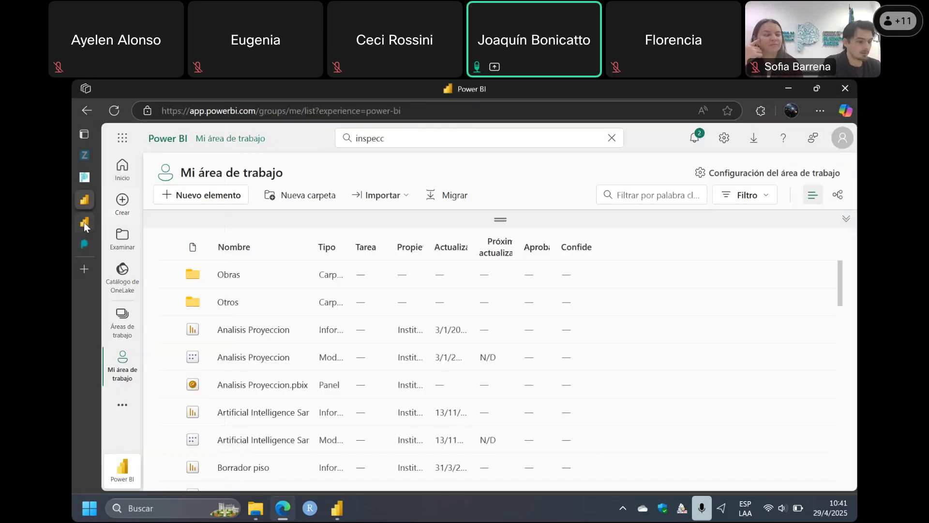
left_click(83, 222)
left_click(197, 216)
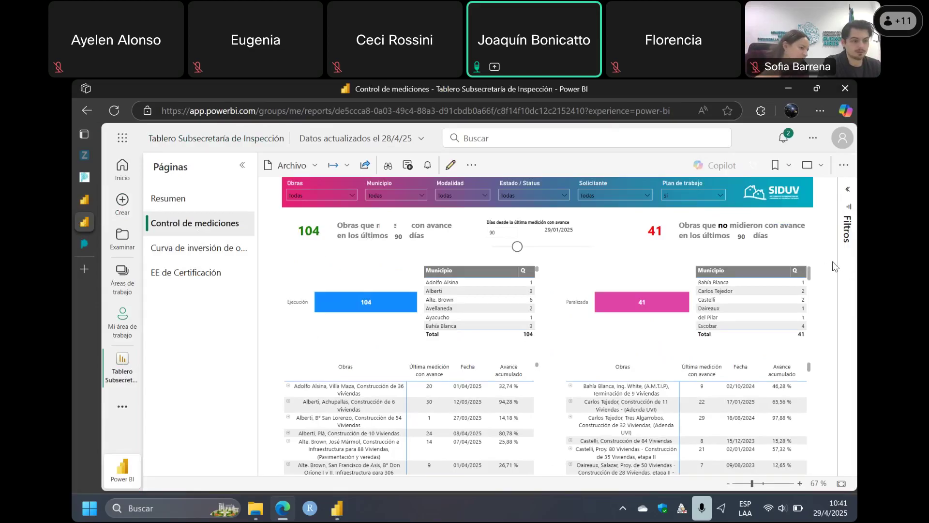
left_click(175, 201)
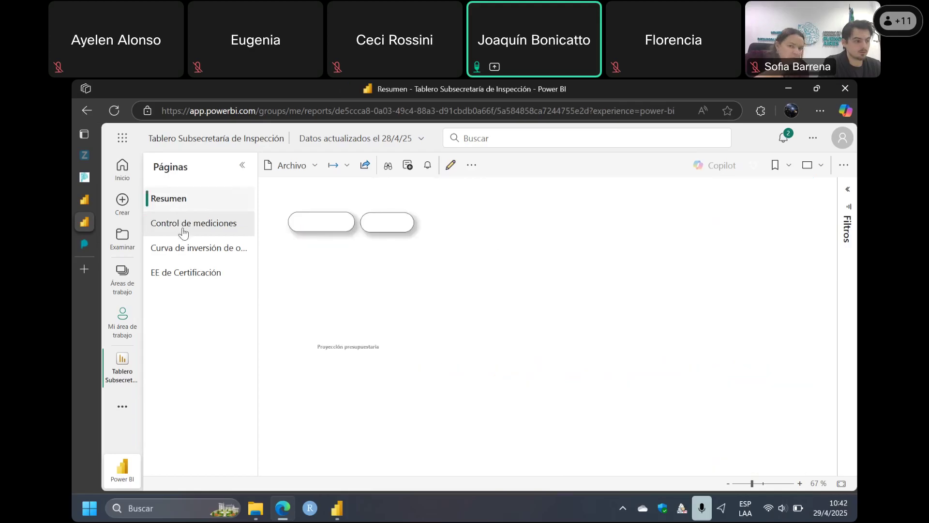
- Set the days since the last measurement with progress to 193 on the Control de mediciones page
left_click(183, 231)
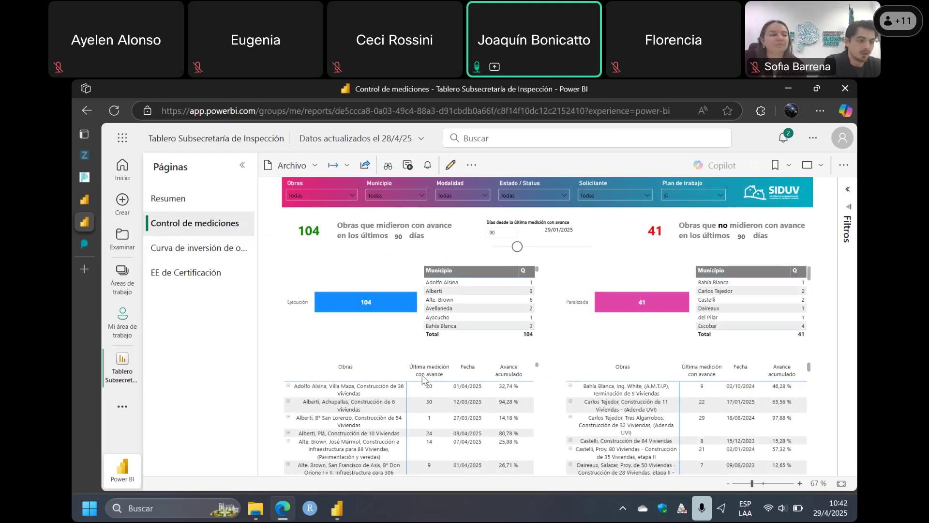
left_click_drag(530, 249, 530, 248)
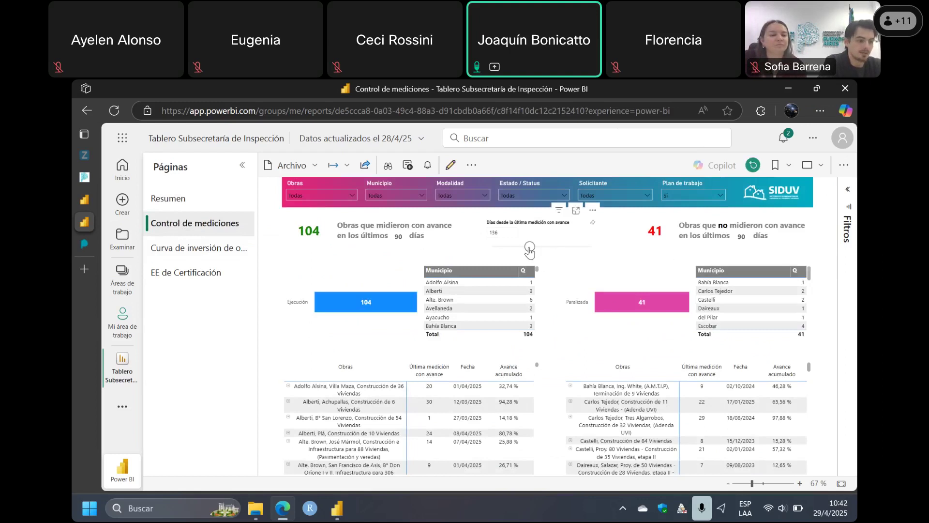
left_click(545, 248)
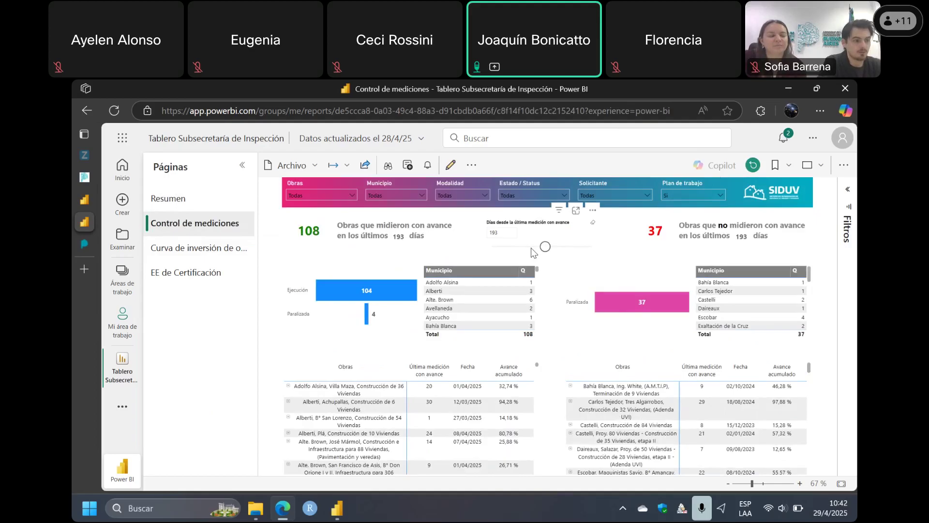
- Switch to Power BI Desktop and insert the image file diagrama conjunto on the Resumen page
left_click(337, 513)
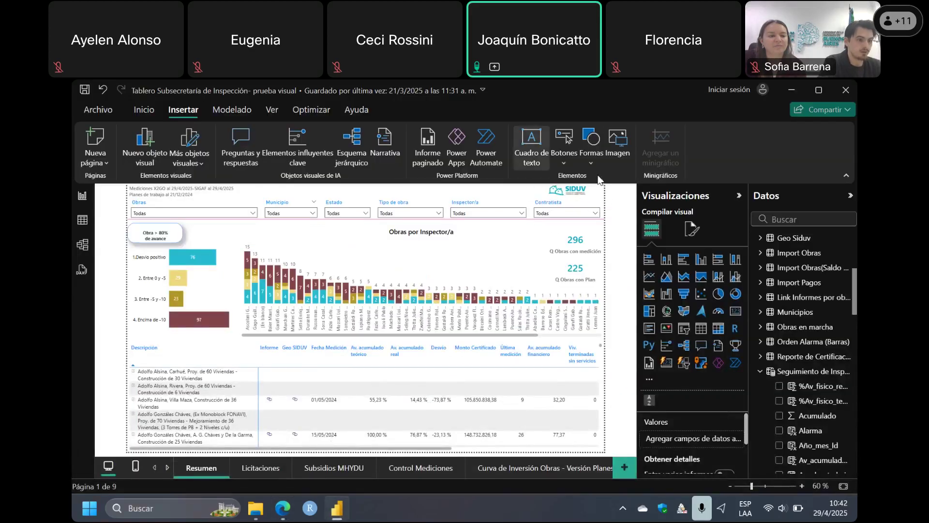
left_click(611, 153)
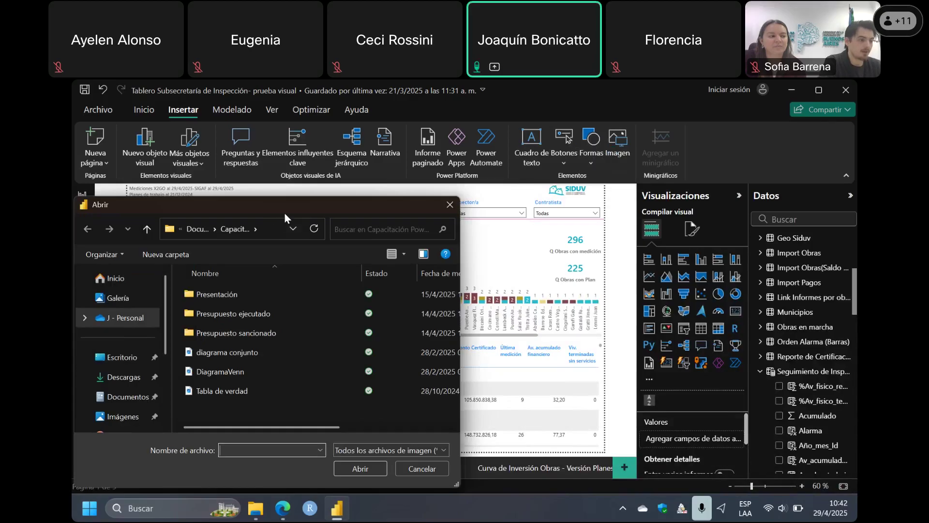
left_click_drag(288, 210, 483, 235)
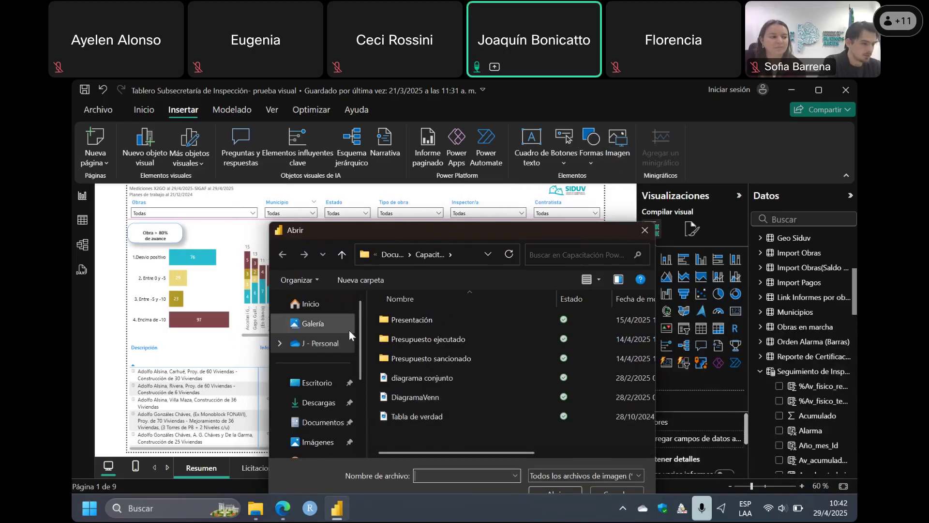
left_click(421, 316)
double_click(420, 315)
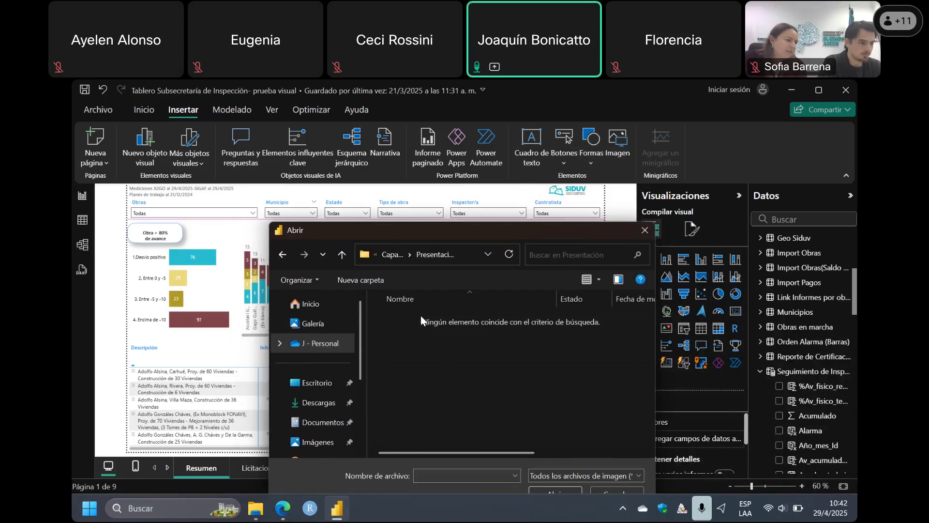
left_click(282, 230)
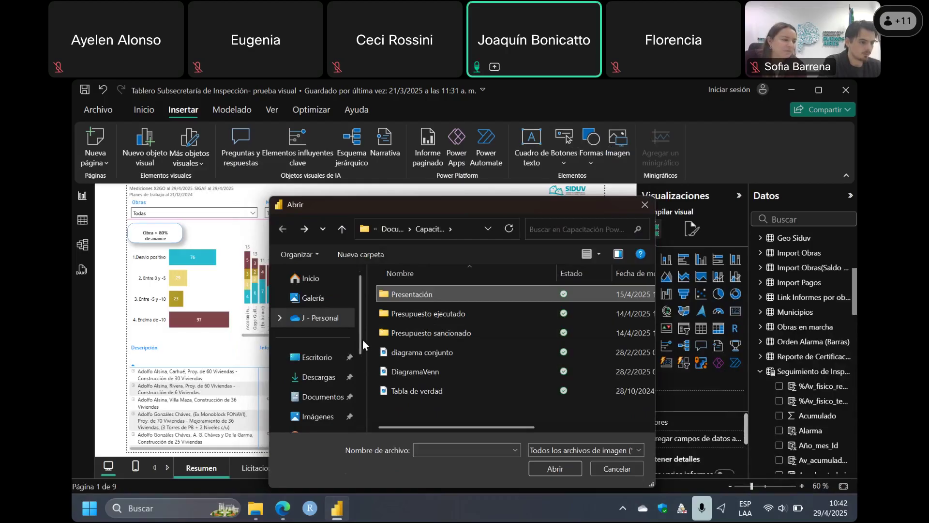
scroll(359, 359, "down", 1)
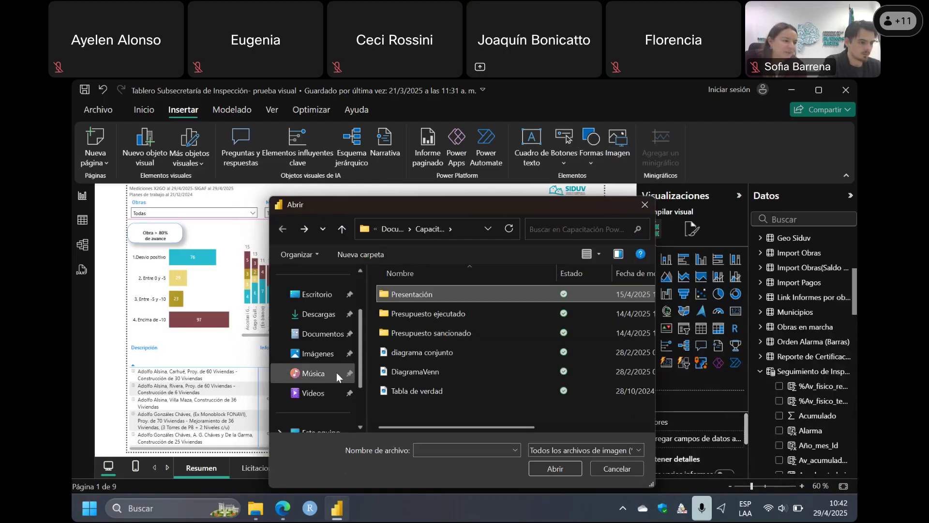
scroll(364, 408, "down", 1)
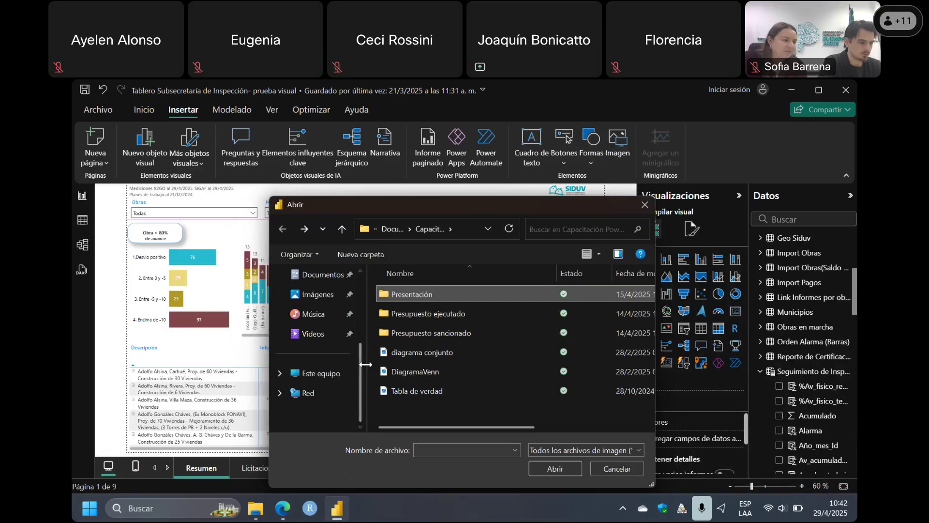
left_click(440, 354)
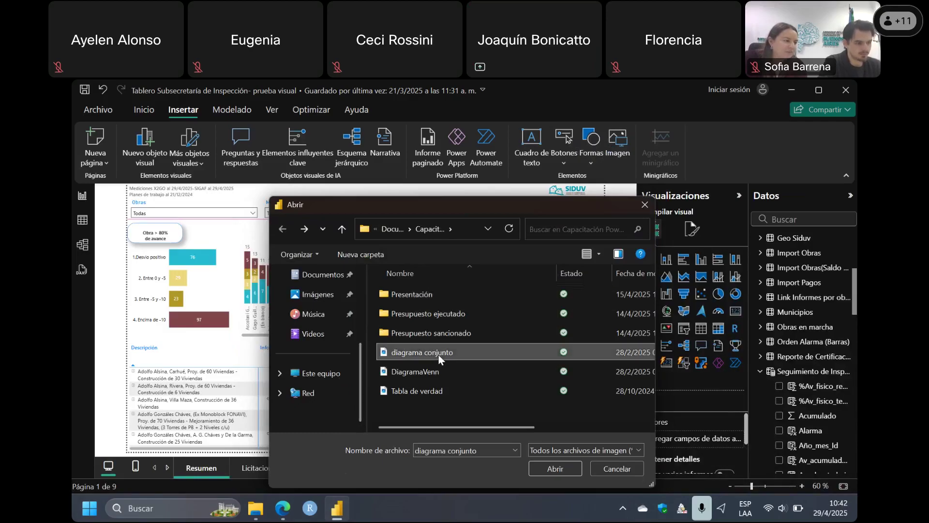
left_click(550, 469)
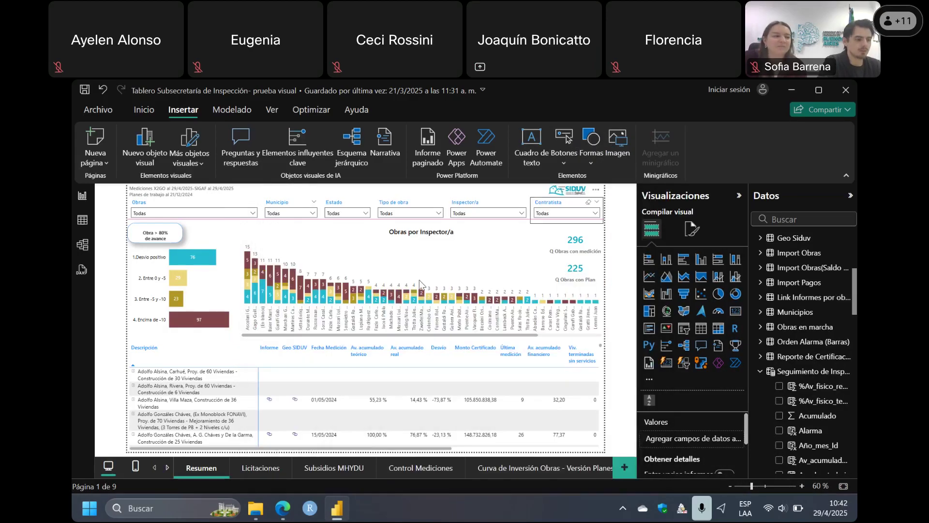
- Shrink the inserted diagram image beside the SIDUV logo in the page header and delete it
left_click_drag(216, 262, 460, 259)
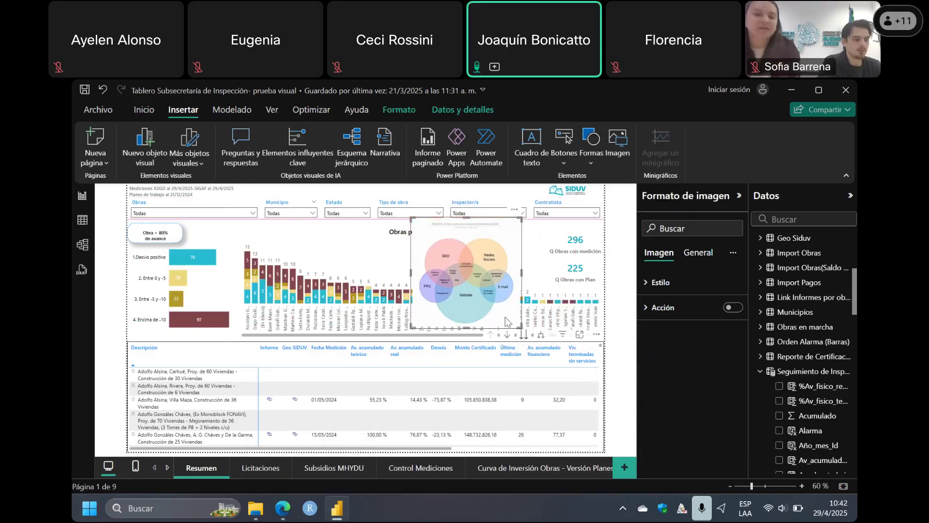
left_click_drag(519, 323, 503, 222)
left_click_drag(497, 186, 497, 186)
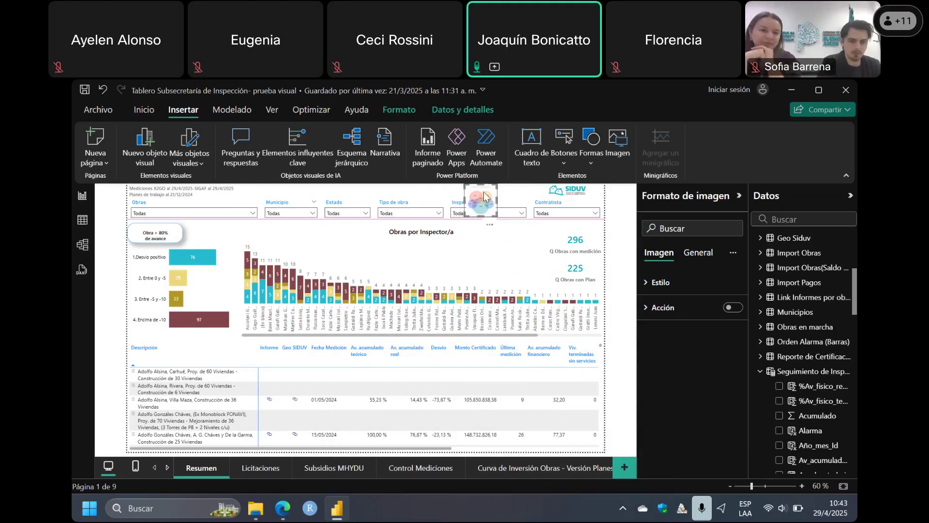
mouse_move(484, 196)
left_mouse_down()
mouse_move(512, 190)
mouse_move(511, 208)
mouse_move(330, 233)
mouse_move(462, 234)
mouse_move(436, 218)
mouse_move(502, 199)
left_mouse_up()
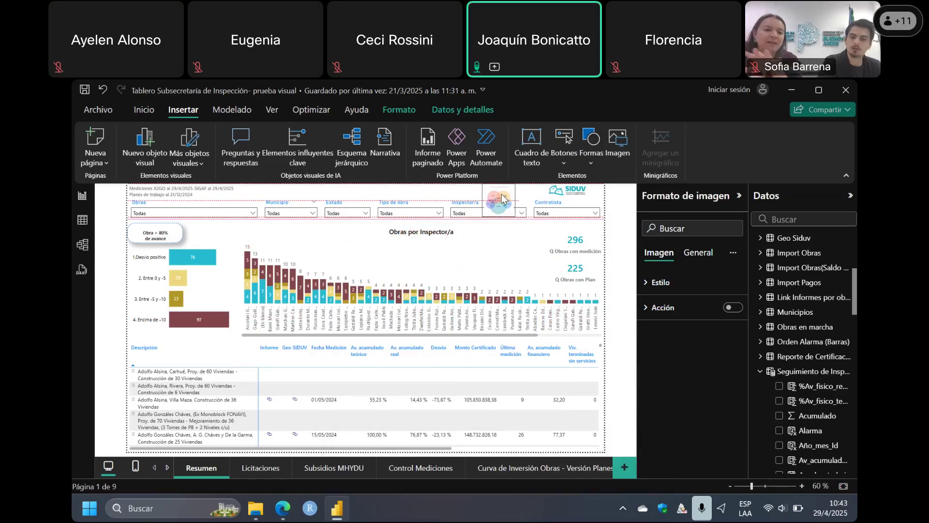
left_click_drag(502, 199, 503, 199)
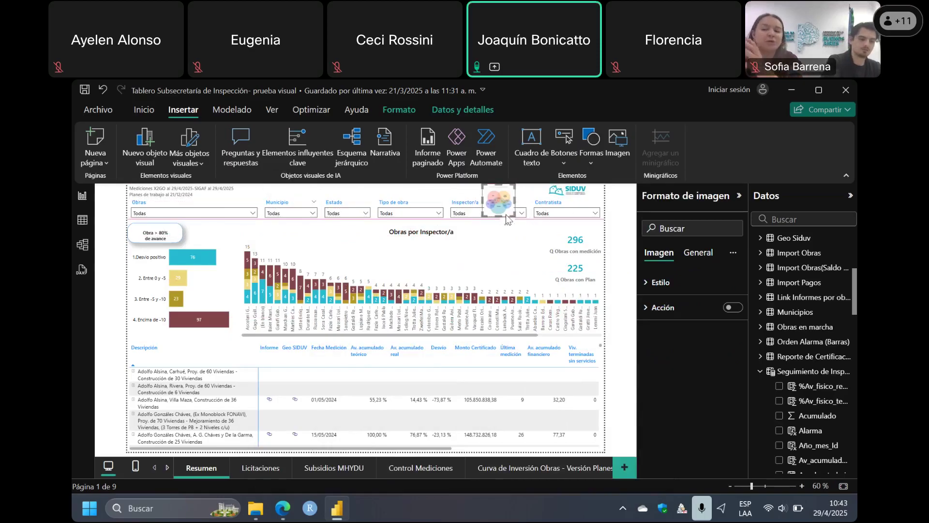
key("Delete")
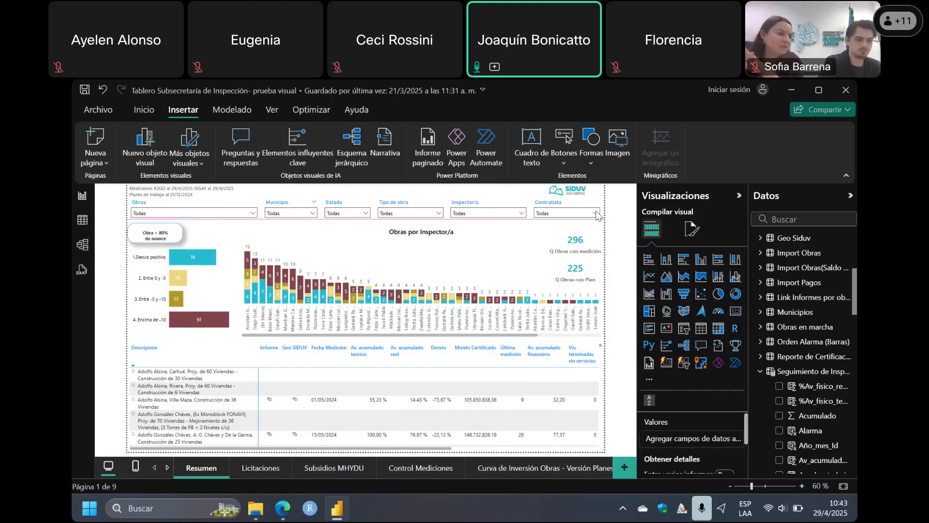
- Move the SIDUV logo onto the bar chart and back to the header, narrowing its frame to about the Contratista slicer's width
left_click_drag(545, 194, 670, 392)
left_click_drag(551, 279, 410, 257)
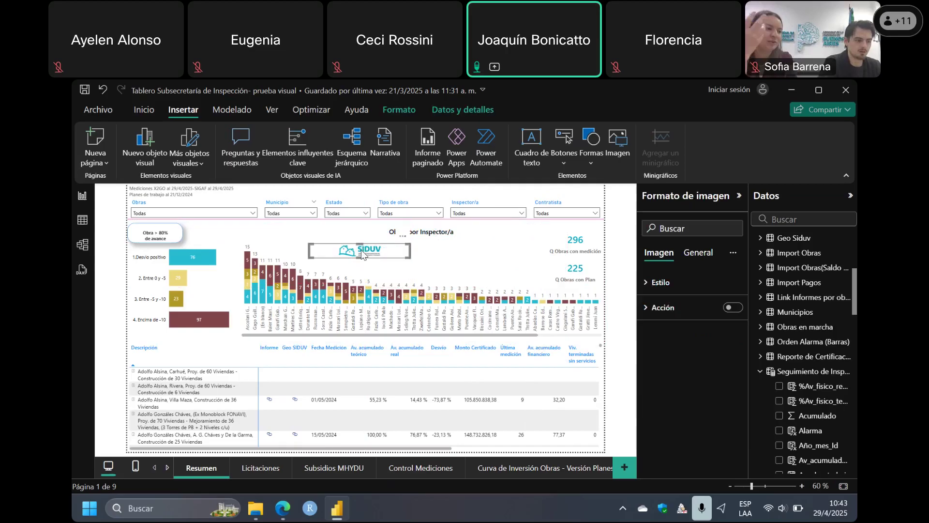
left_click_drag(360, 252, 554, 190)
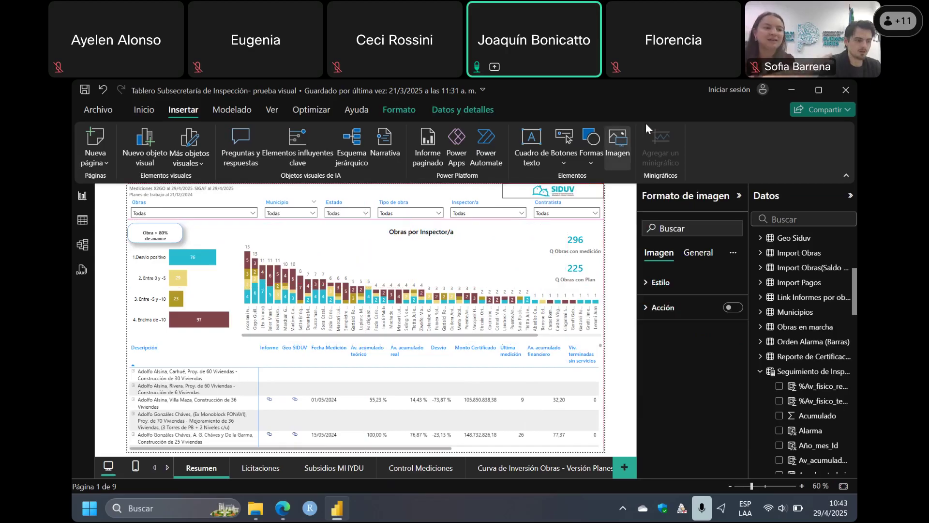
left_click(466, 194)
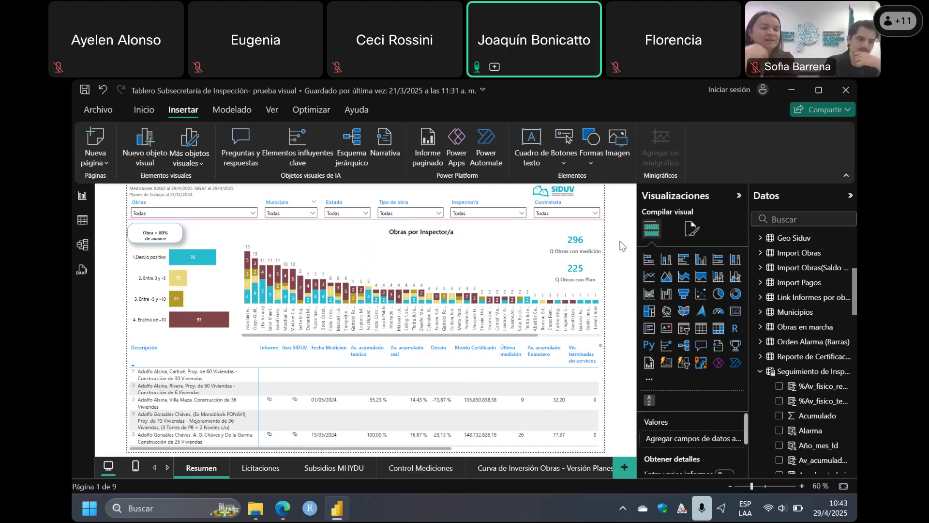
left_click(507, 190)
left_click_drag(501, 190, 536, 190)
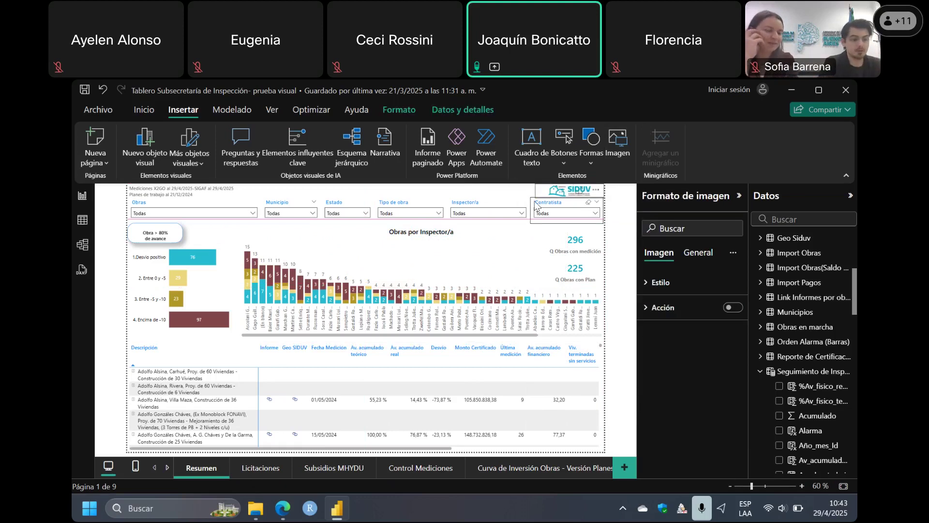
left_click(612, 265)
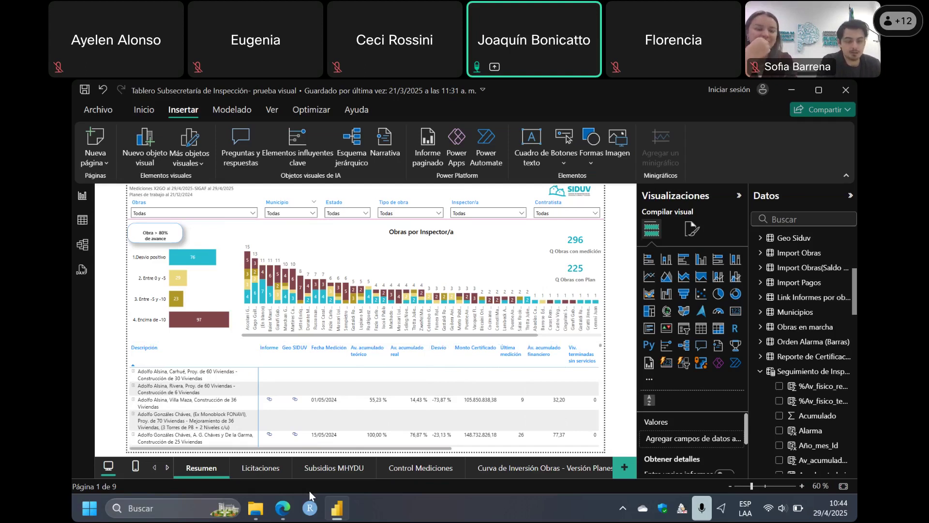
- Return to the online inspection report in Edge and reset its filters to the defaults from the Resumen page
mouse_move(289, 516)
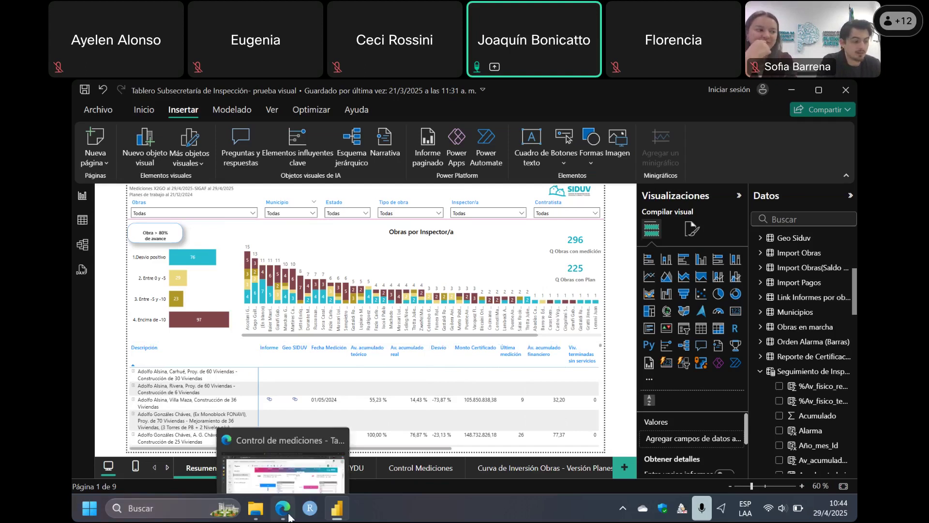
left_click(283, 421)
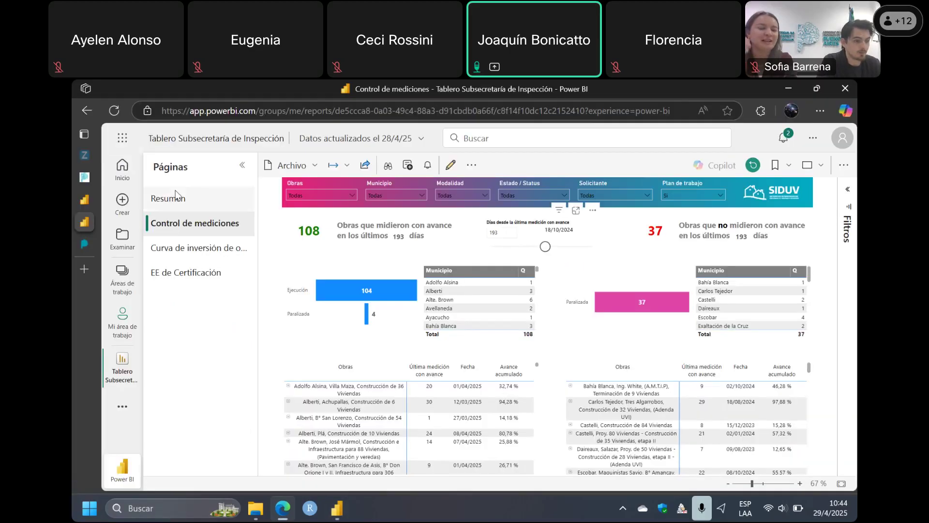
left_click(169, 198)
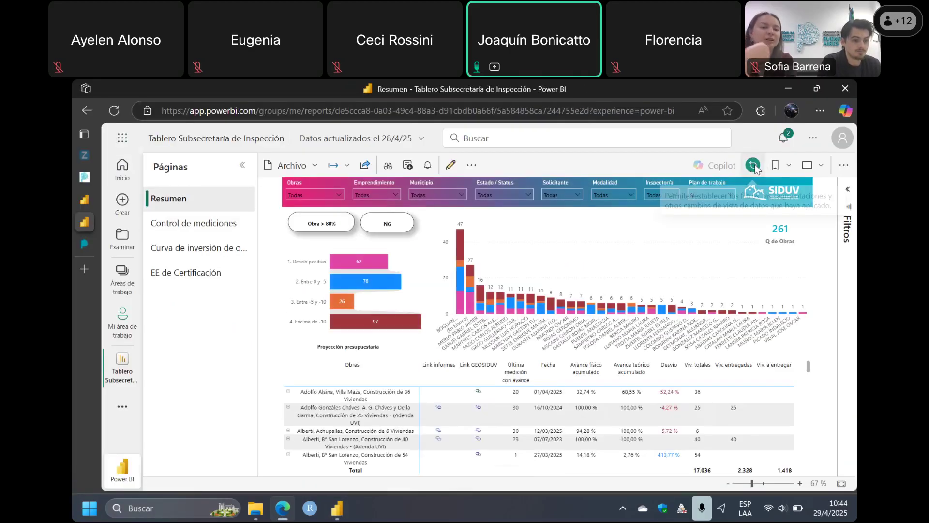
left_click(753, 165)
left_click(496, 342)
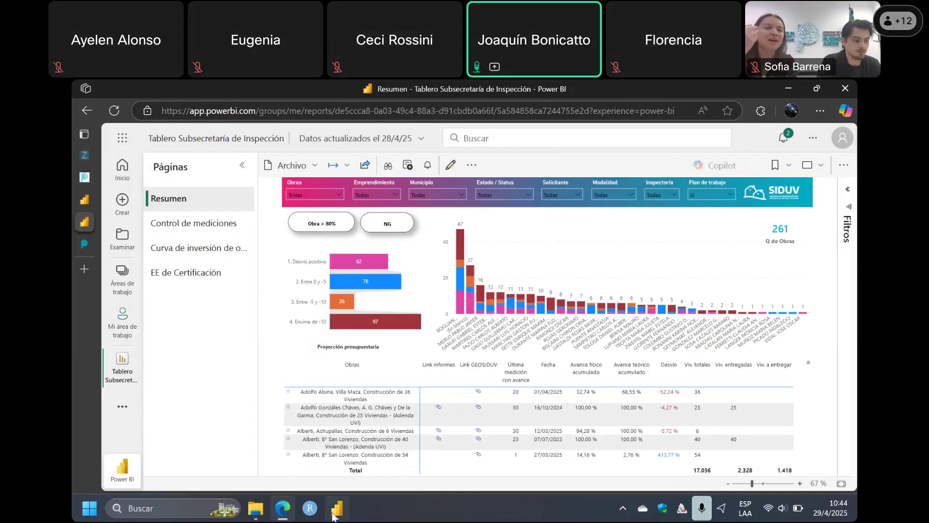
- Return to Power BI Desktop, collapse the expanded Seguimiento de Insp... table and show the data table list from its beginning
mouse_move(336, 514)
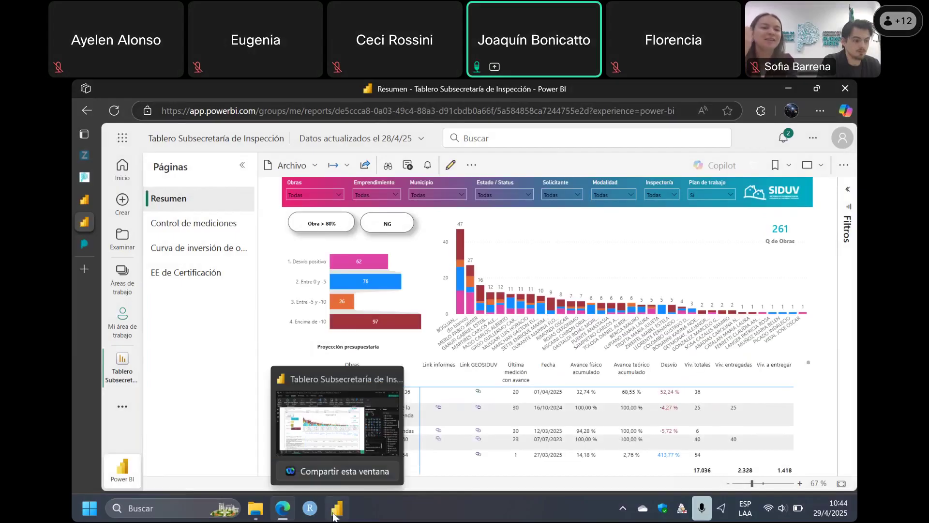
left_click(350, 422)
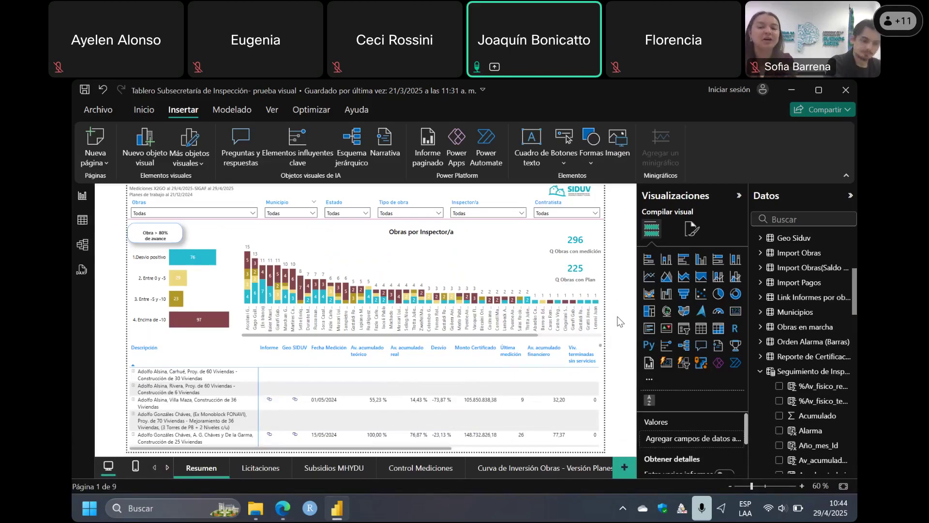
left_click(762, 373)
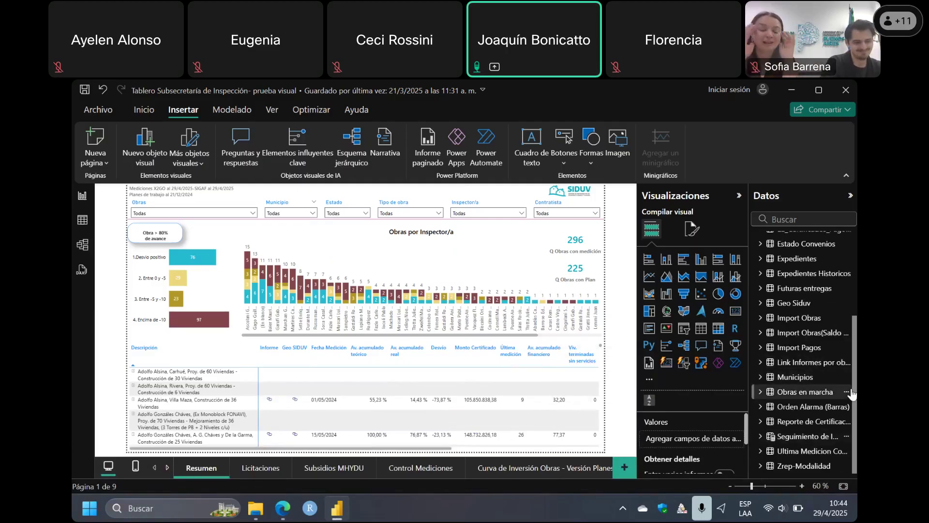
left_click_drag(855, 393, 857, 260)
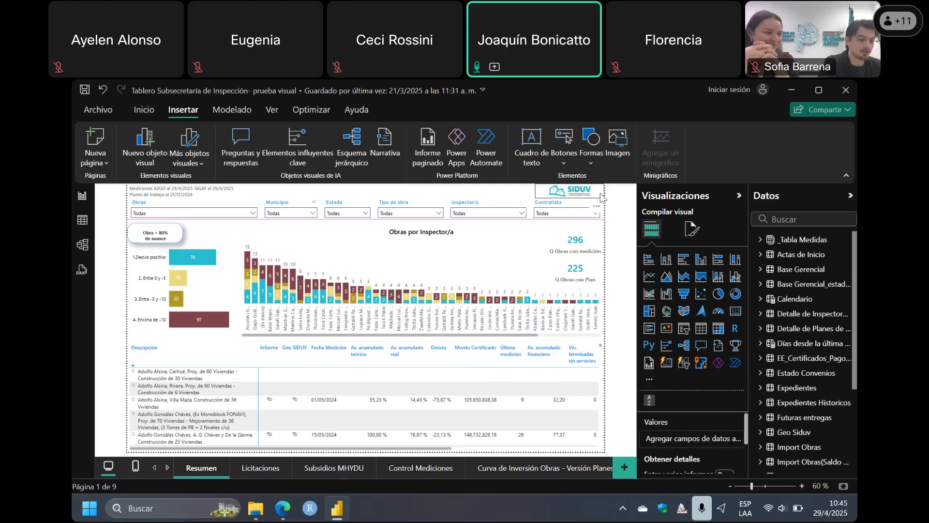
- Move the SIDUV logo toward the Inspector/a slicer and undo the move
left_click(556, 194)
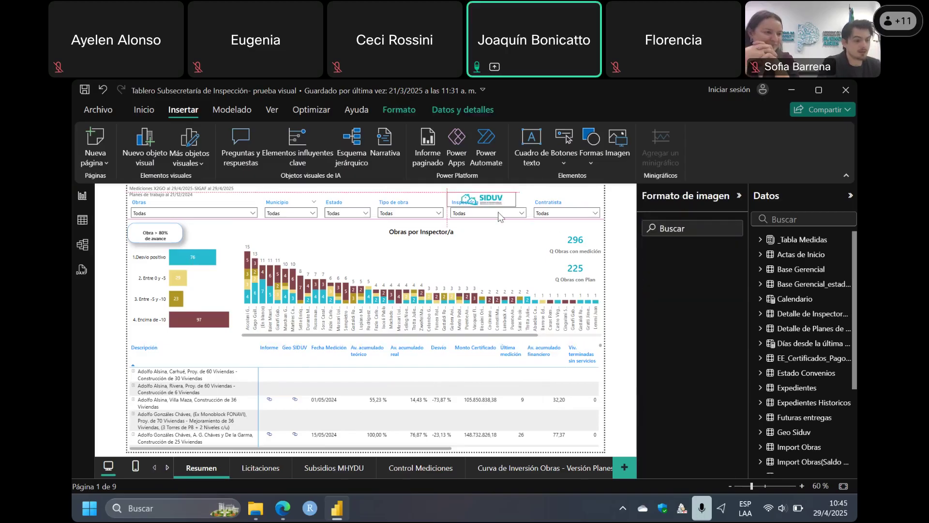
left_click_drag(559, 203, 548, 203)
key("ctrl+z")
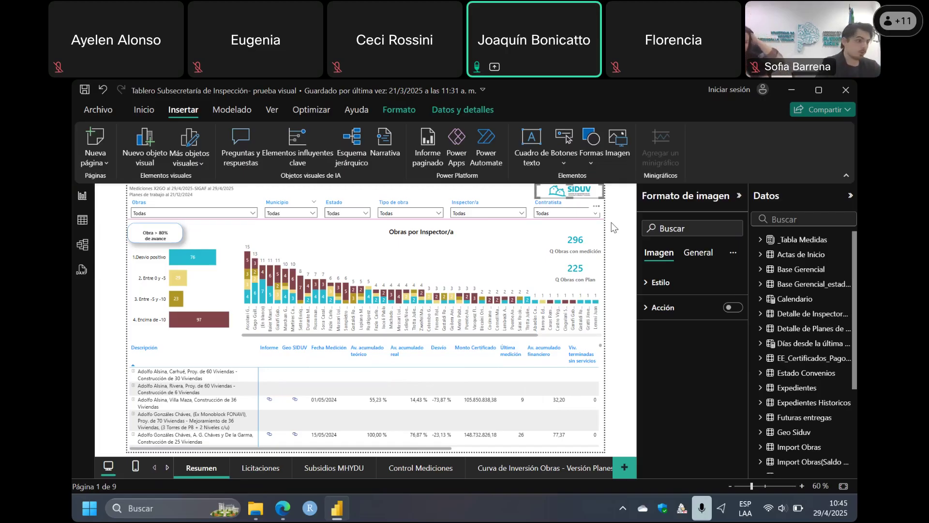
- Try a dark-background Power BI theme from the theme gallery on the report
left_click(144, 109)
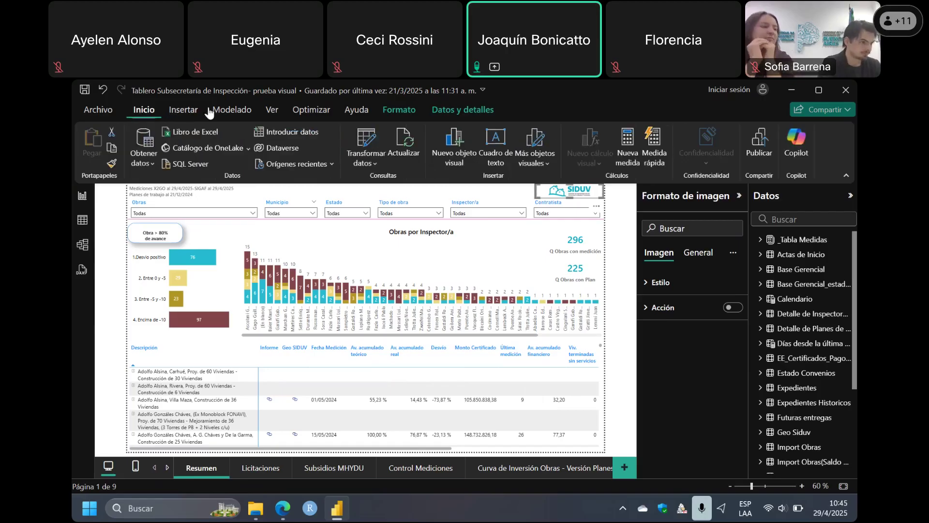
left_click(272, 112)
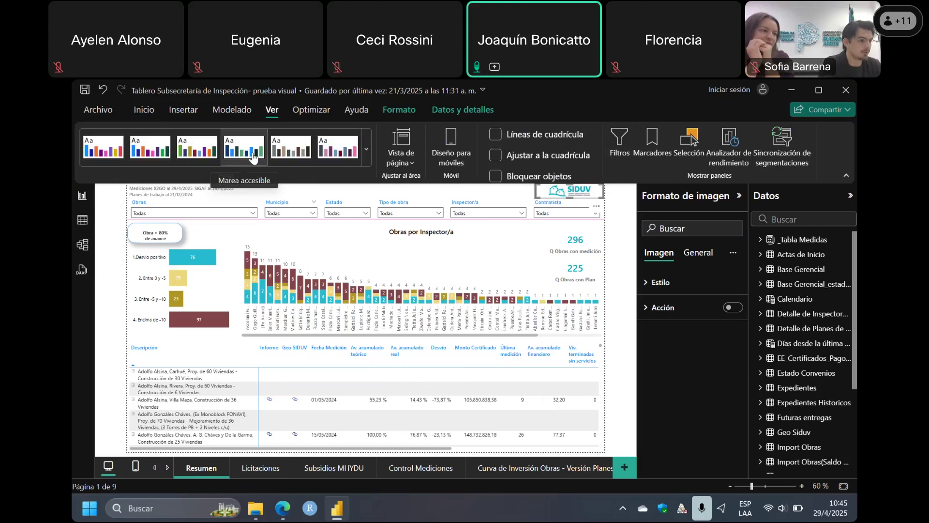
left_click(366, 149)
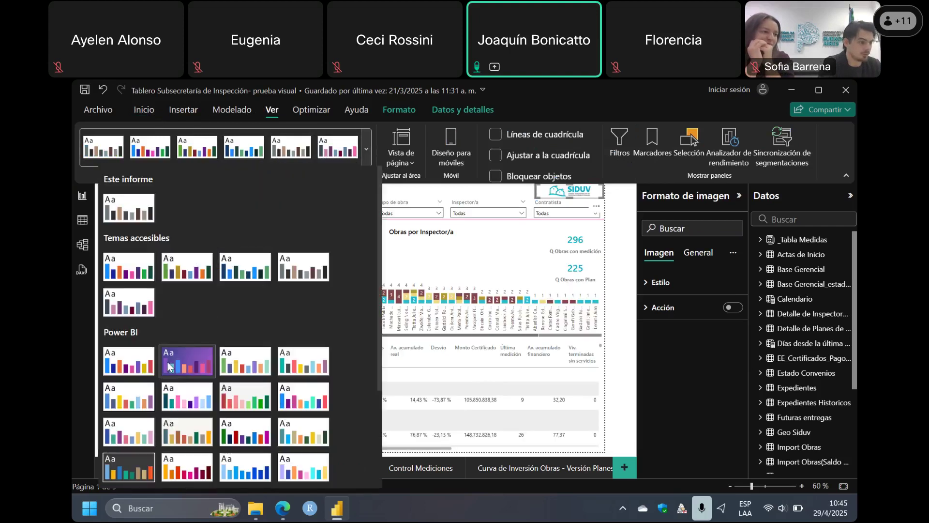
left_click(139, 470)
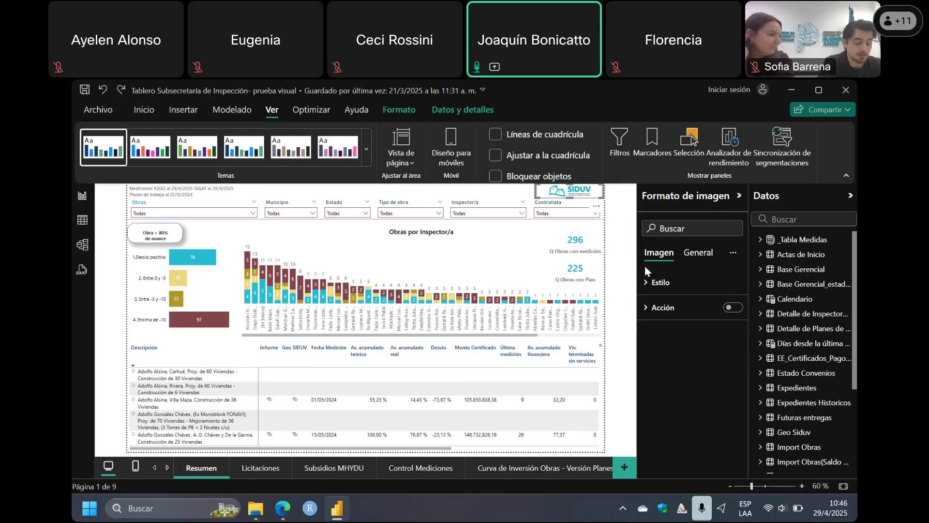
- Enable the Acción setting on the SIDUV logo image and set its type to URL web
left_click(568, 229)
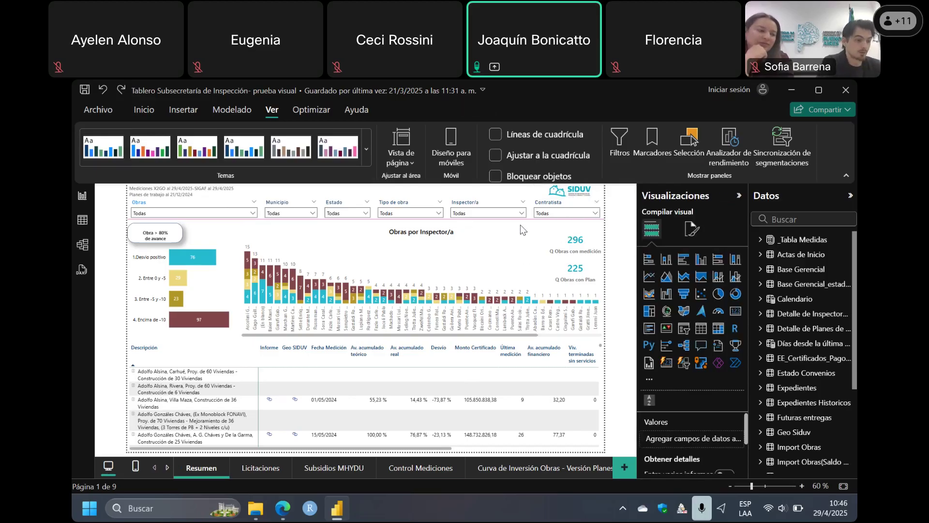
left_click(598, 193)
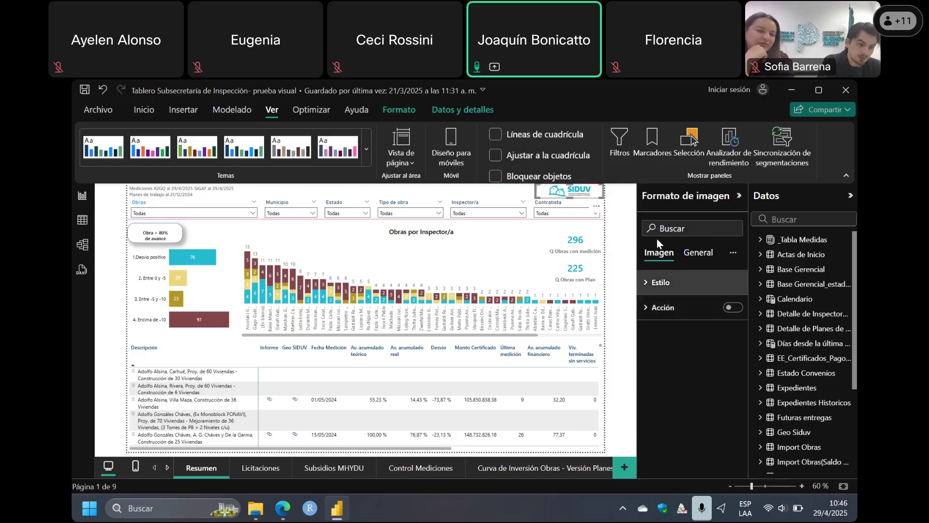
left_click(735, 310)
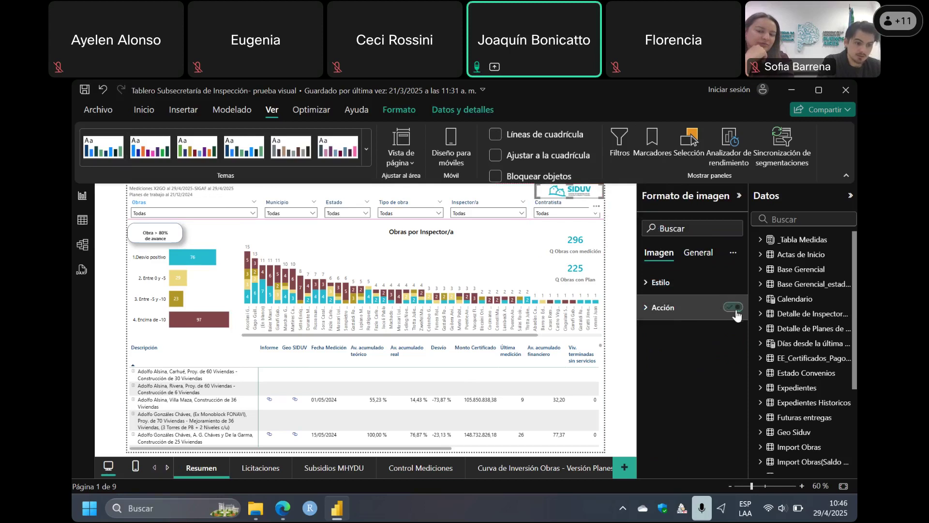
left_click(664, 310)
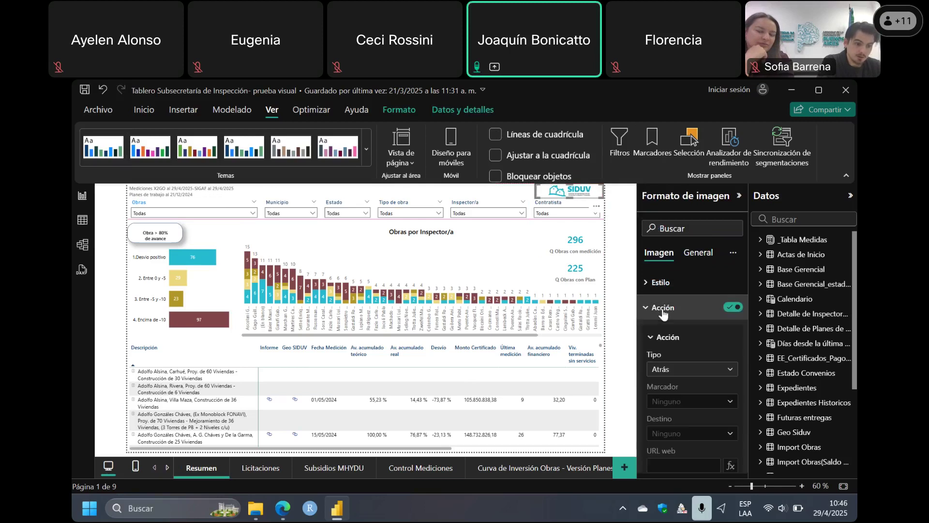
left_click(707, 371)
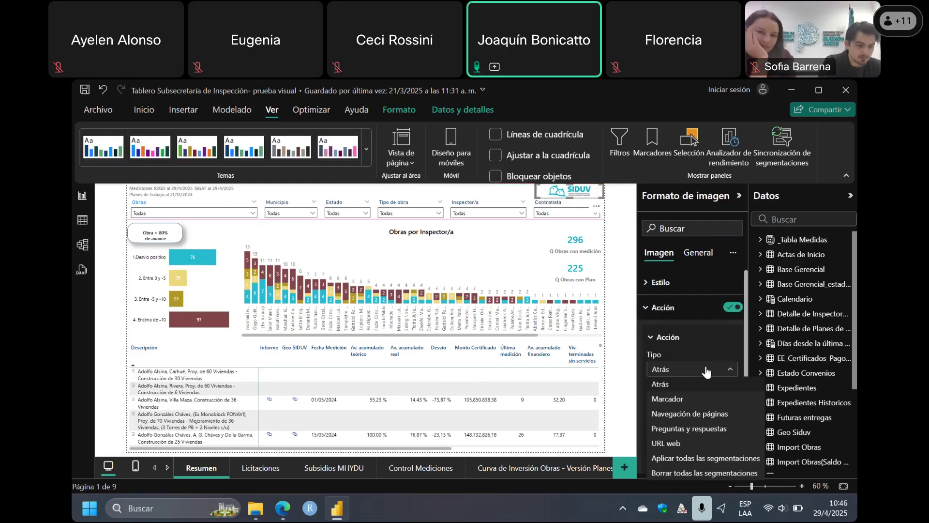
left_click(684, 444)
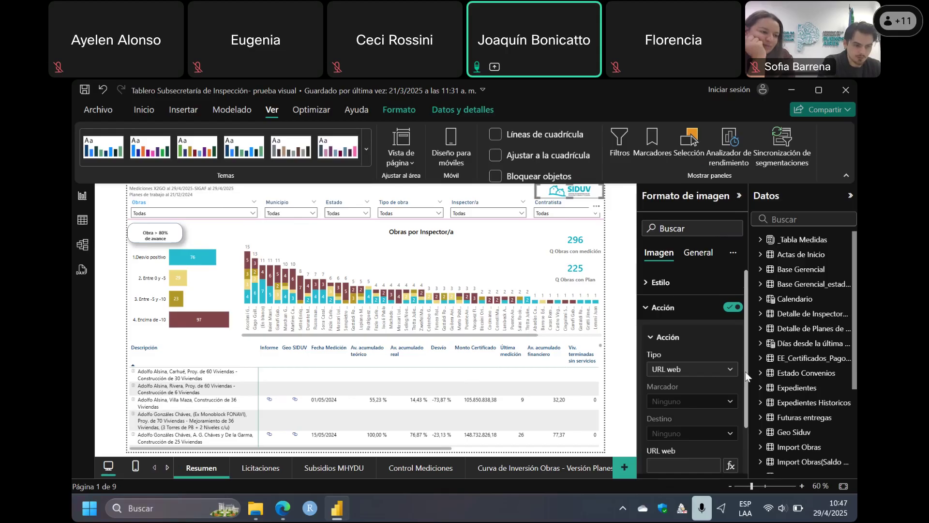
scroll(695, 411, "down", 2)
left_click(694, 405)
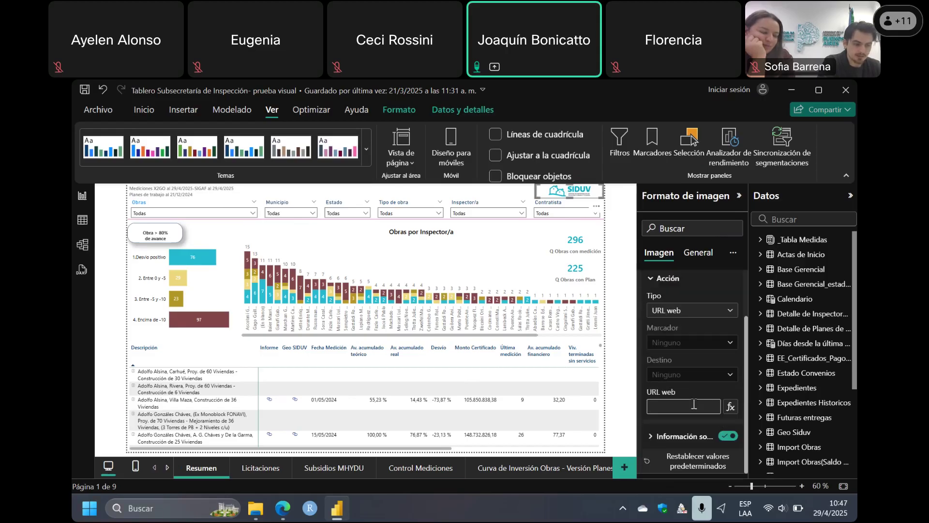
- Copy the address of the IPAP "Actividad integradora - PRIMERA ENTREGA" page from Edge and set it as the logo's web URL in Power BI Desktop
mouse_move(290, 511)
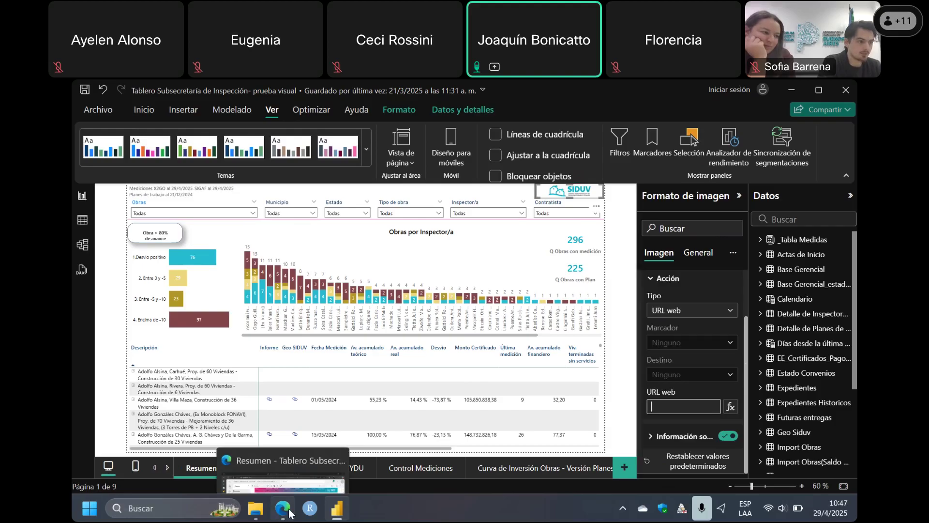
left_click(290, 511)
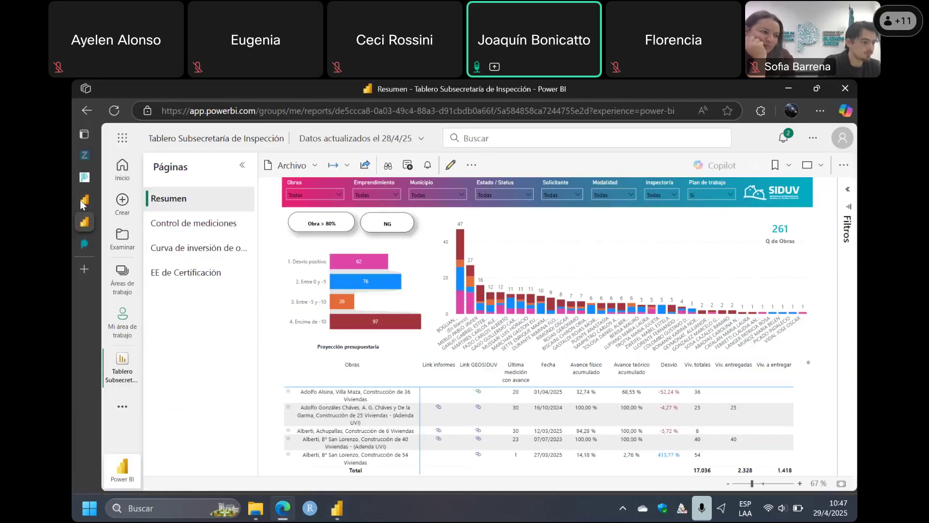
left_click(83, 201)
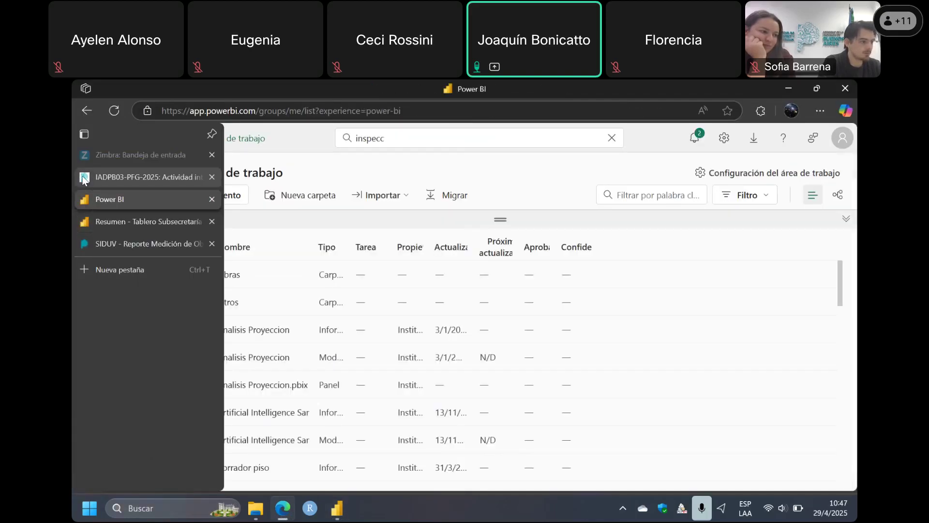
left_click(84, 177)
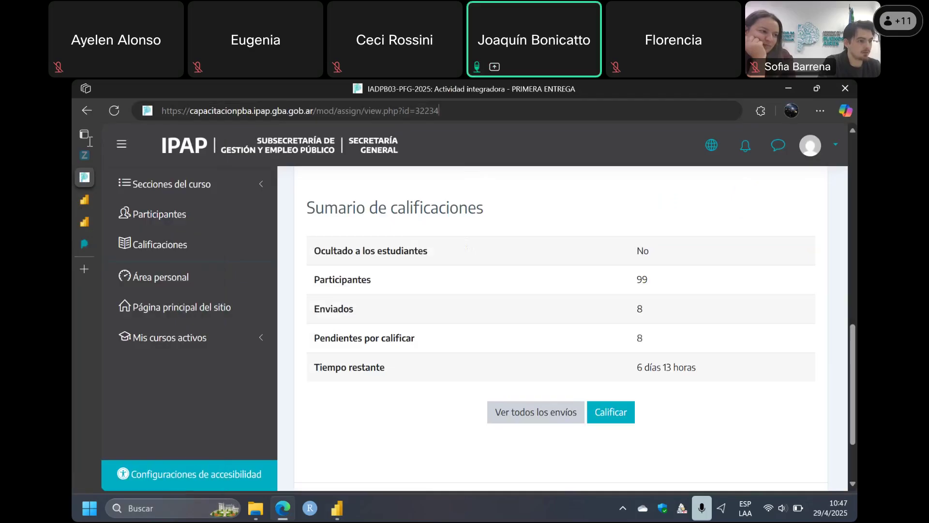
key("ctrl+l")
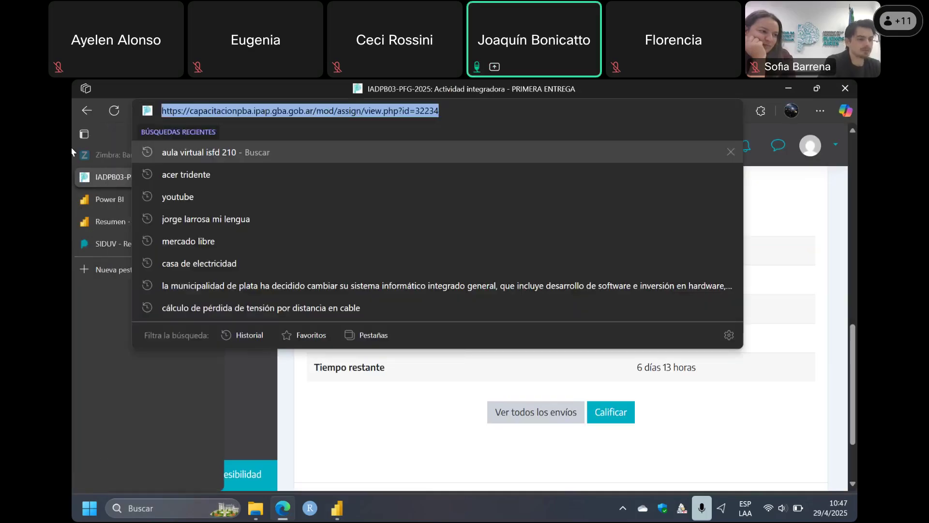
left_click(341, 517)
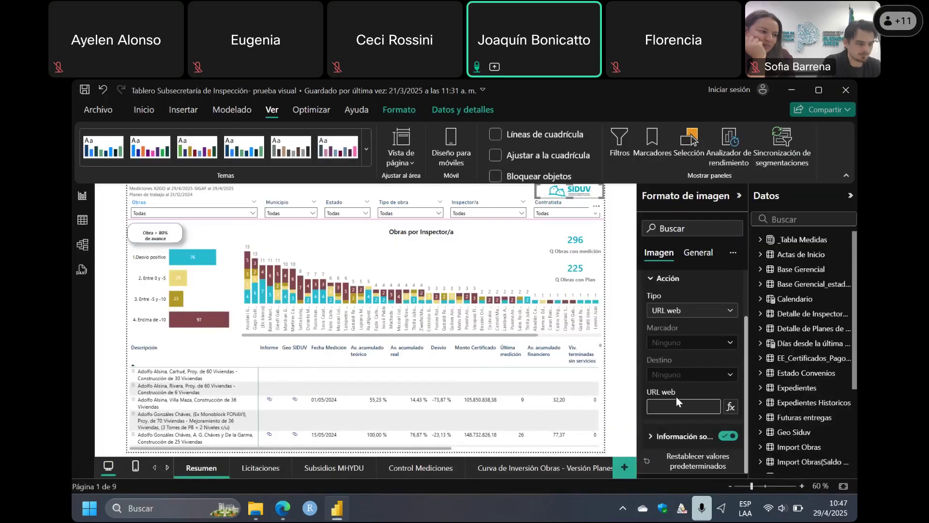
key("ctrl+v")
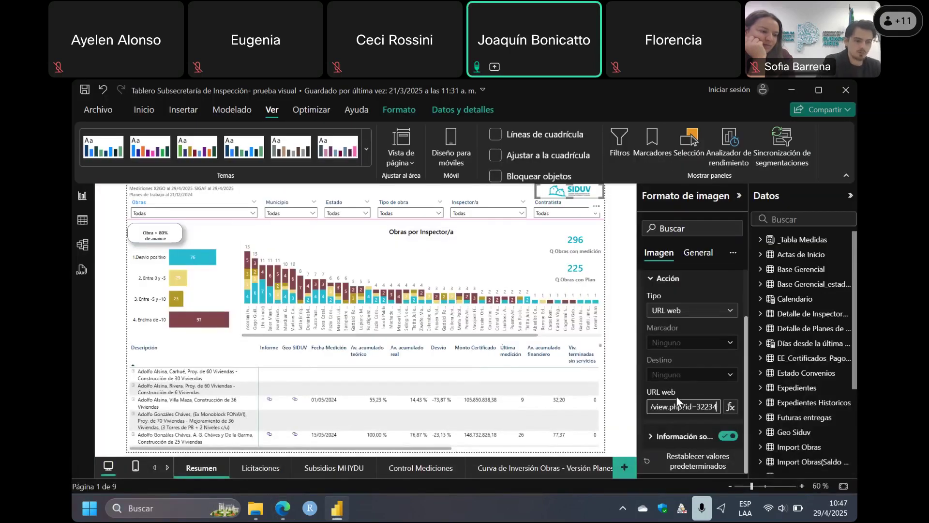
left_click(626, 408)
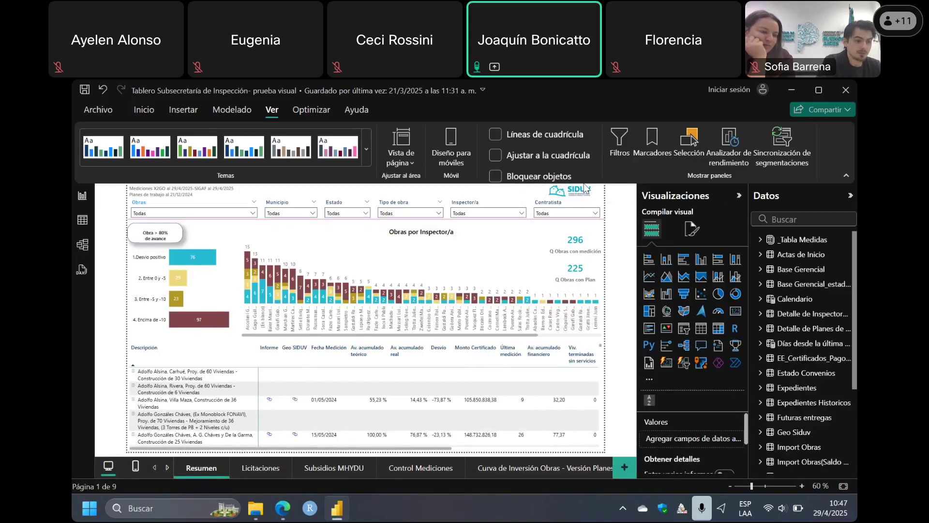
- Test the SIDUV logo's link by opening its web page, and return to Power BI Desktop
left_click(572, 195)
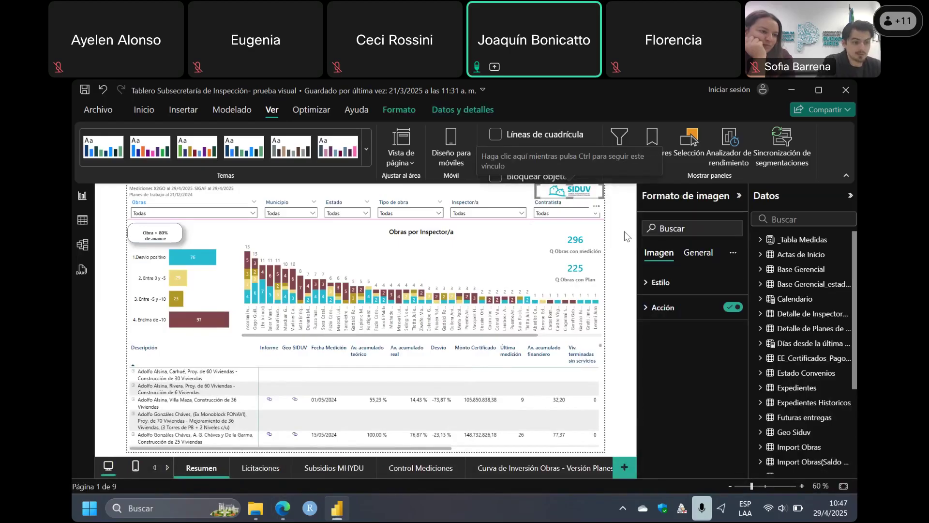
key("Escape")
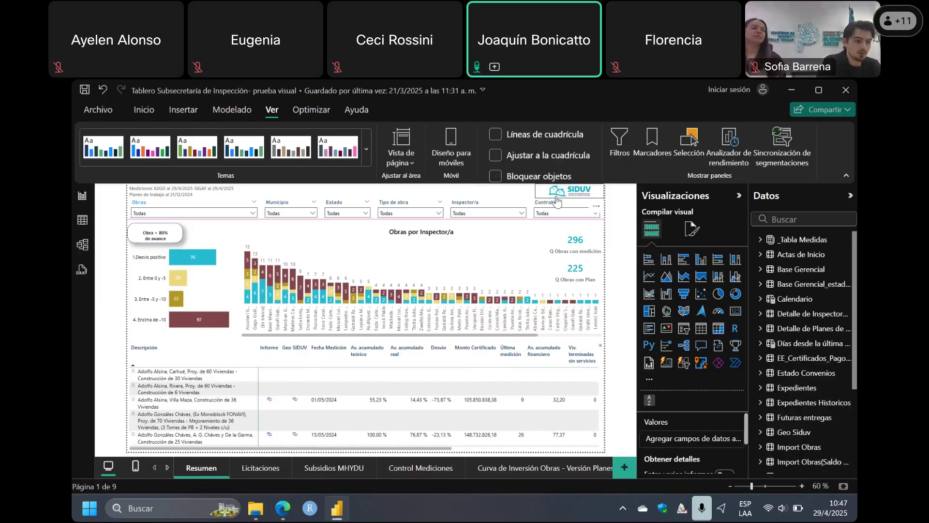
left_click(557, 198, "ctrl")
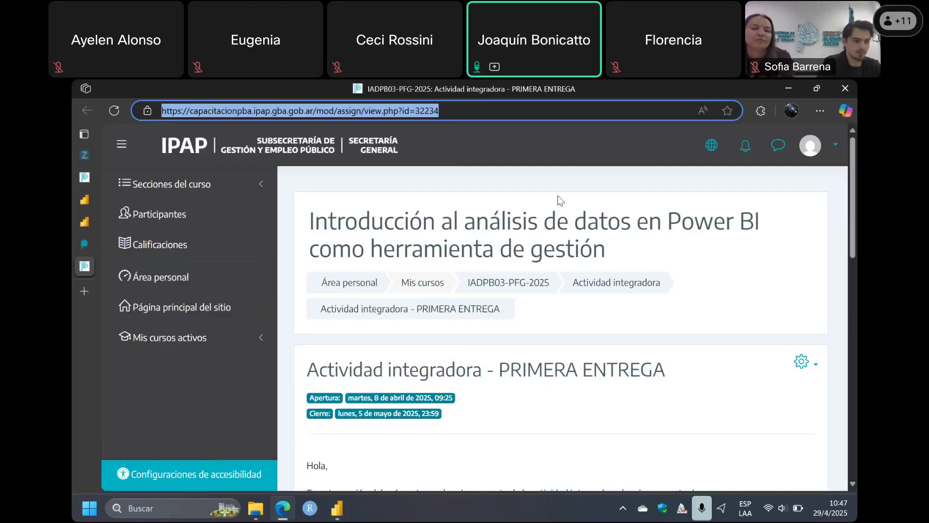
left_click(561, 200)
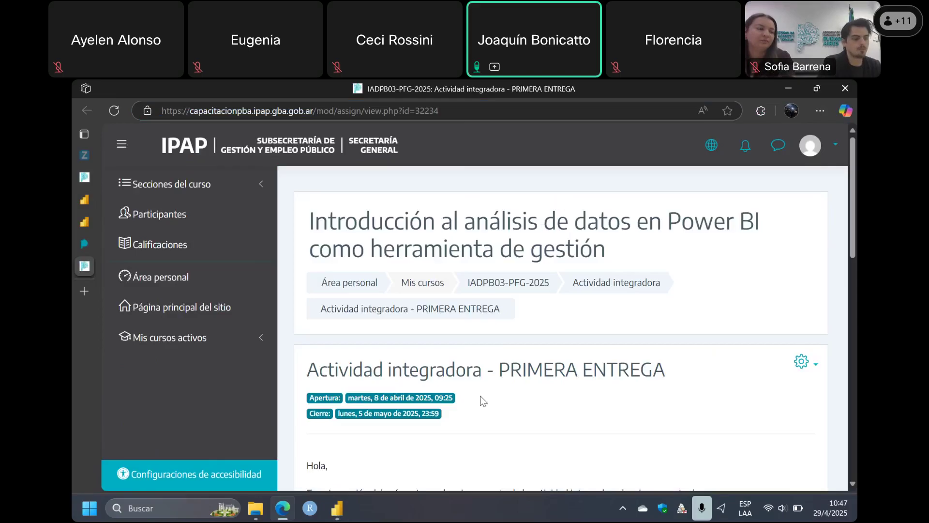
mouse_move(330, 521)
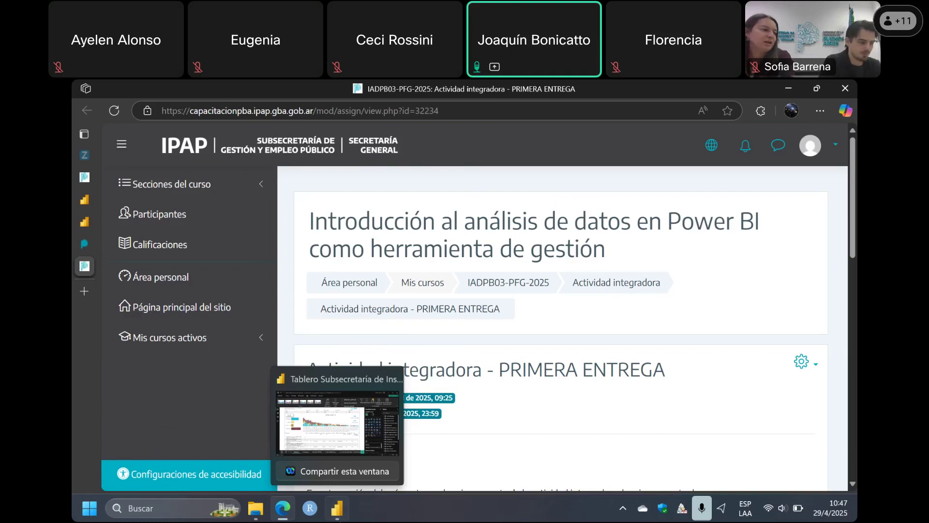
left_click(337, 424)
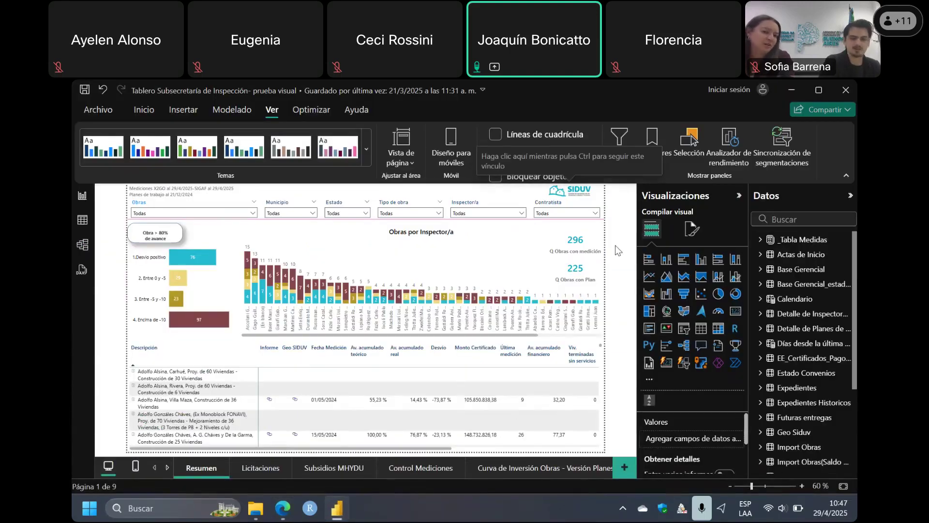
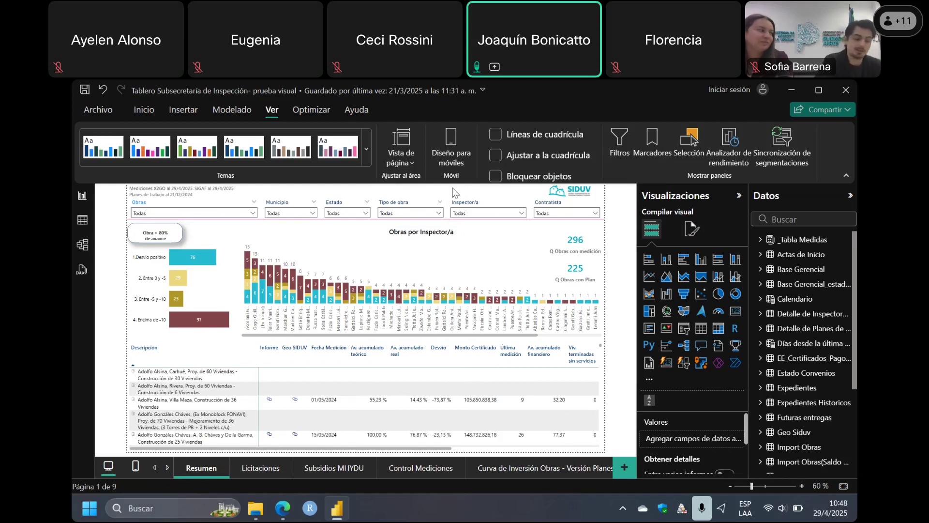
- Turn off the title of the Obras por Inspector/a chart and turn it on again
left_click(299, 238)
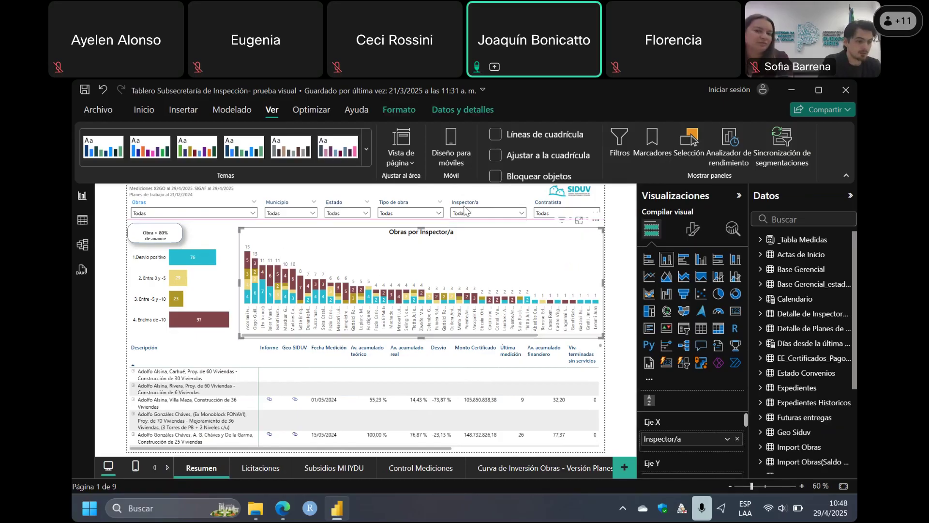
left_click(691, 229)
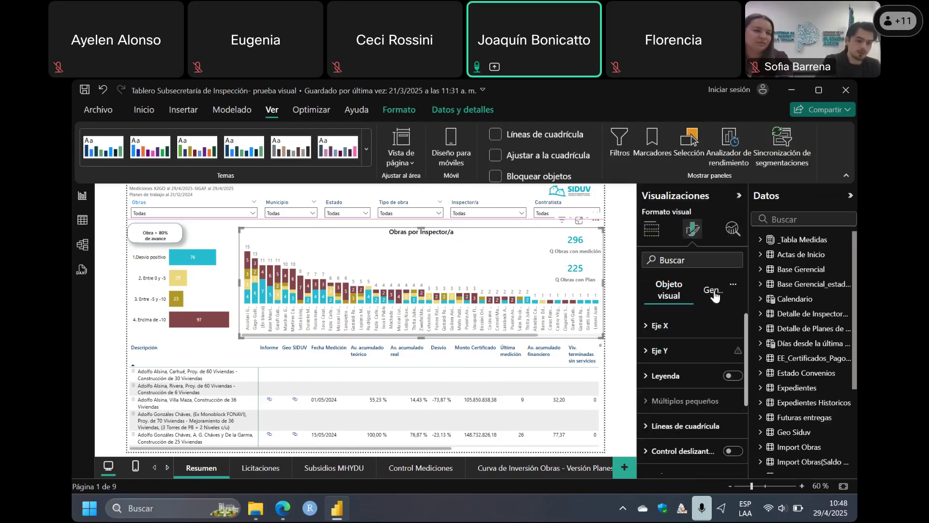
left_click(715, 293)
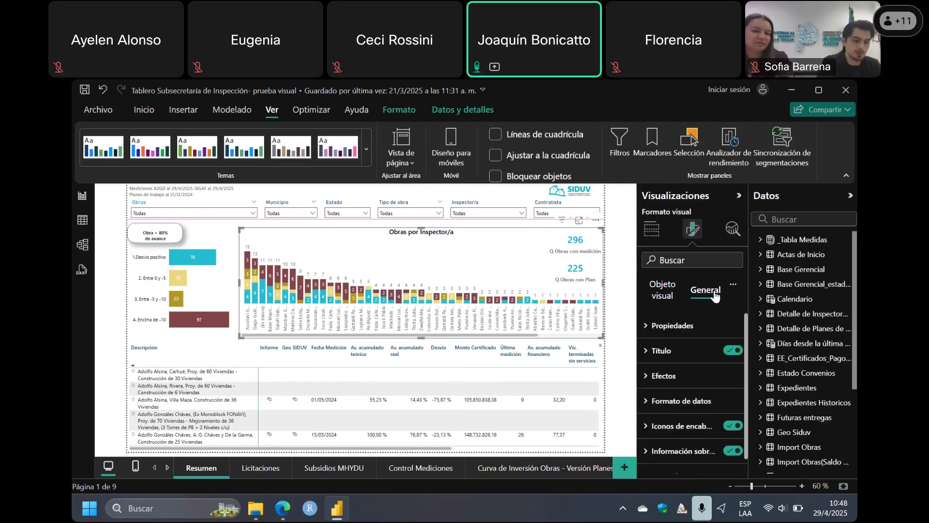
left_click(731, 354)
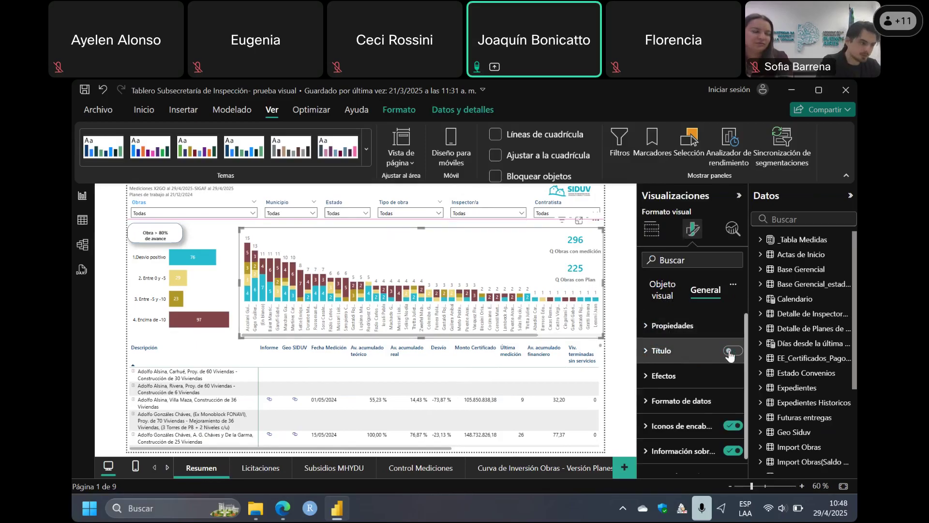
left_click(731, 351)
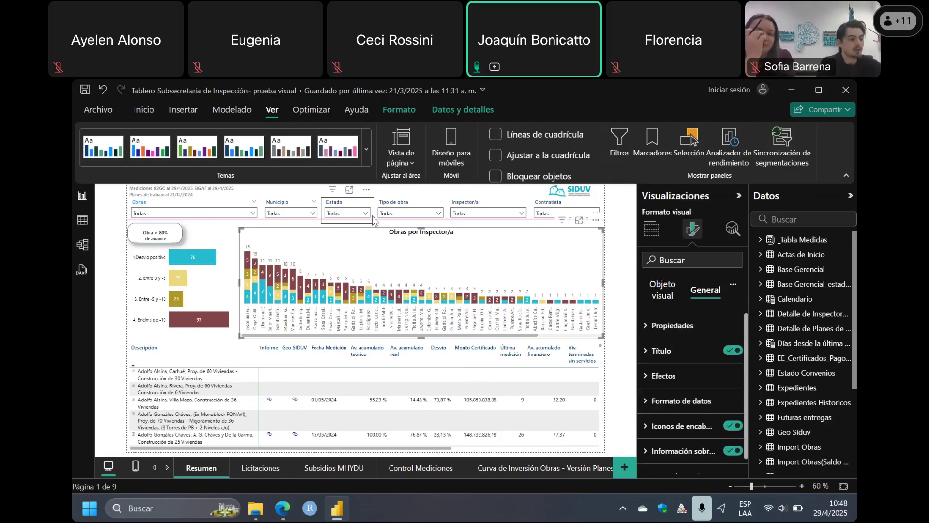
- Highlight the "1.Desvío positivo" bar in the deviation chart and clear the highlight
left_click(196, 256)
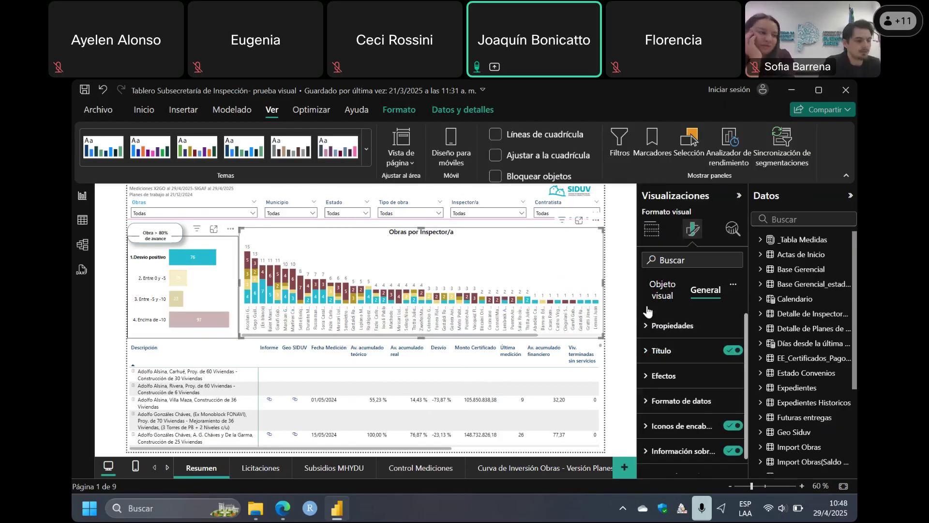
left_click(202, 262)
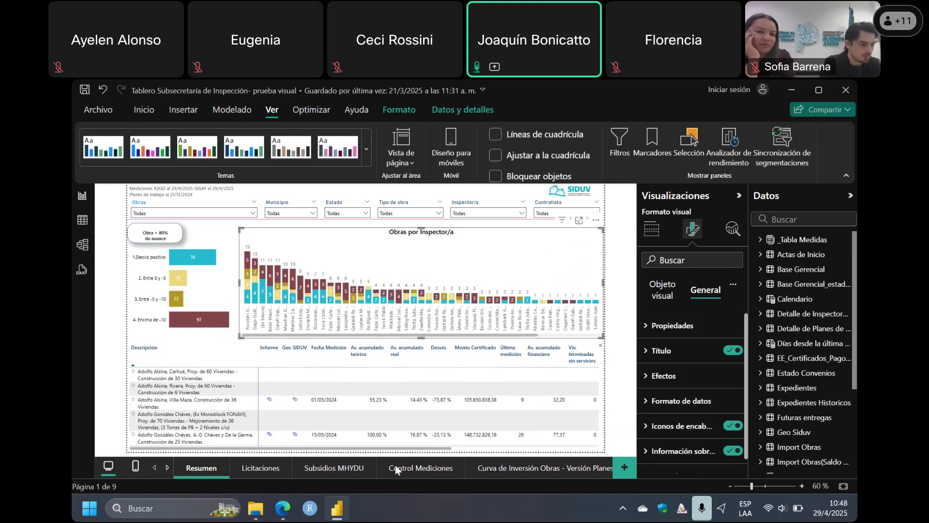
- On the Licitaciones page, rename the Proyección 2024 field to "Proyección 2025" in the Proyectado-Ejecutado 2024 chart's Y axis
left_click(267, 469)
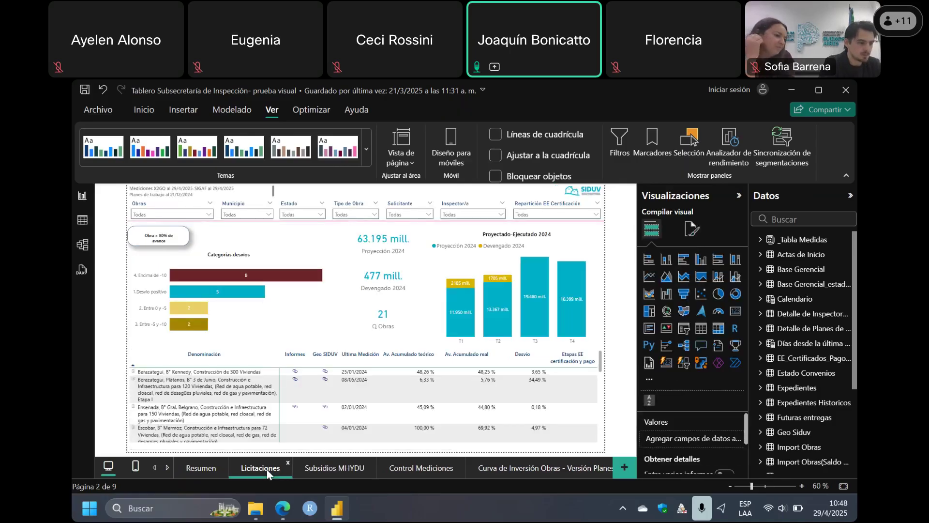
left_click(597, 323)
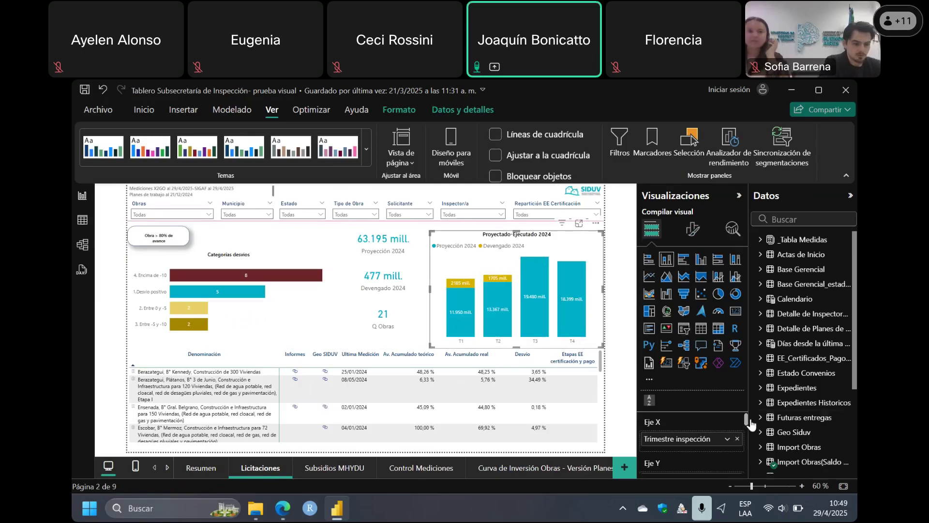
mouse_move(750, 424)
left_mouse_down()
mouse_move(749, 435)
mouse_move(747, 426)
left_mouse_up()
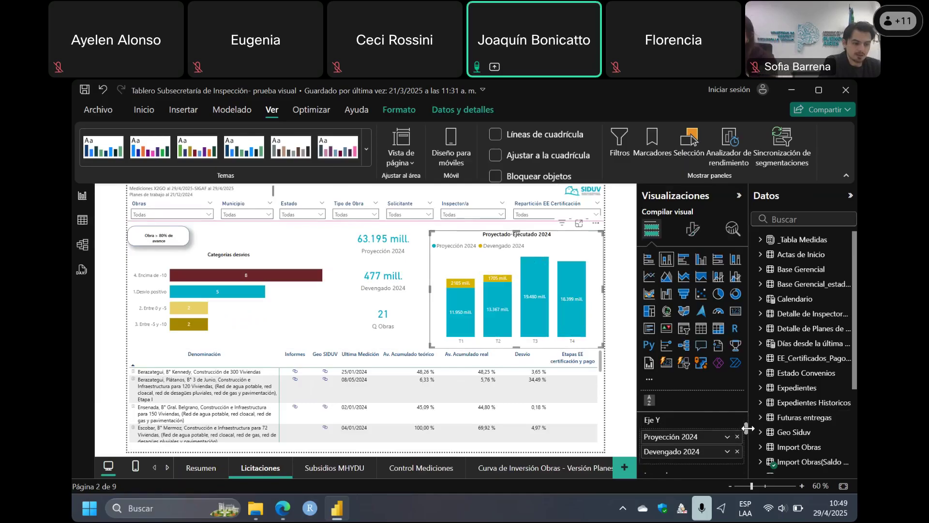
double_click(701, 439)
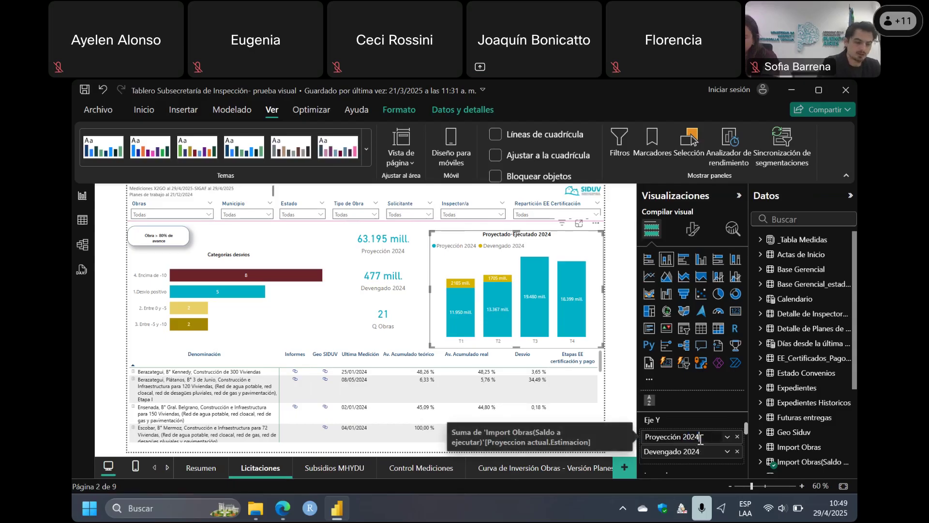
key("ctrl+a")
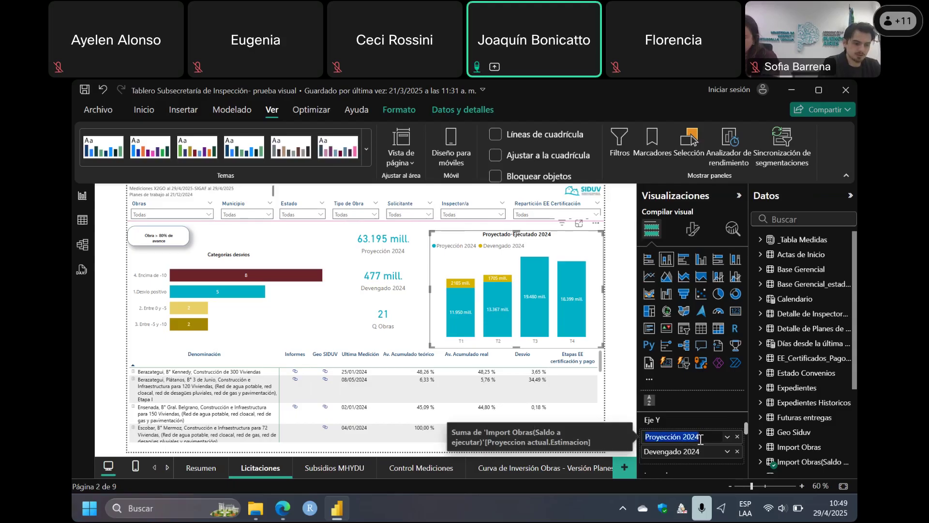
left_click(702, 437)
key("BackSpace")
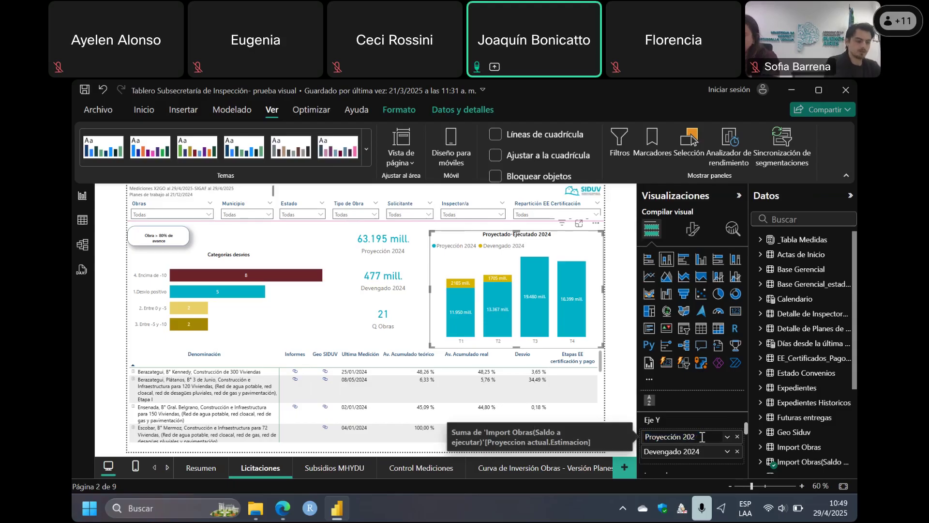
key("Return")
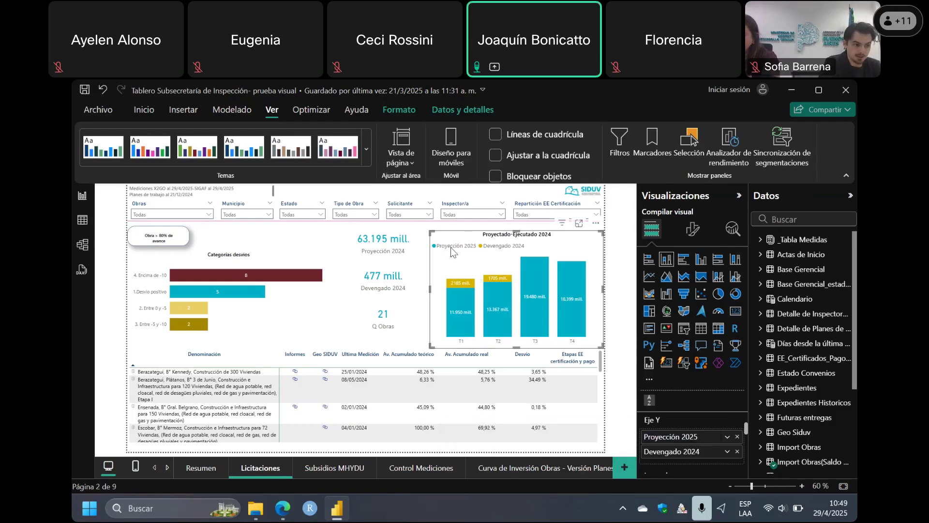
- Examine the fields assigned to the Proyectado-Ejecutado 2024 chart and to the works table below it
left_click(472, 251)
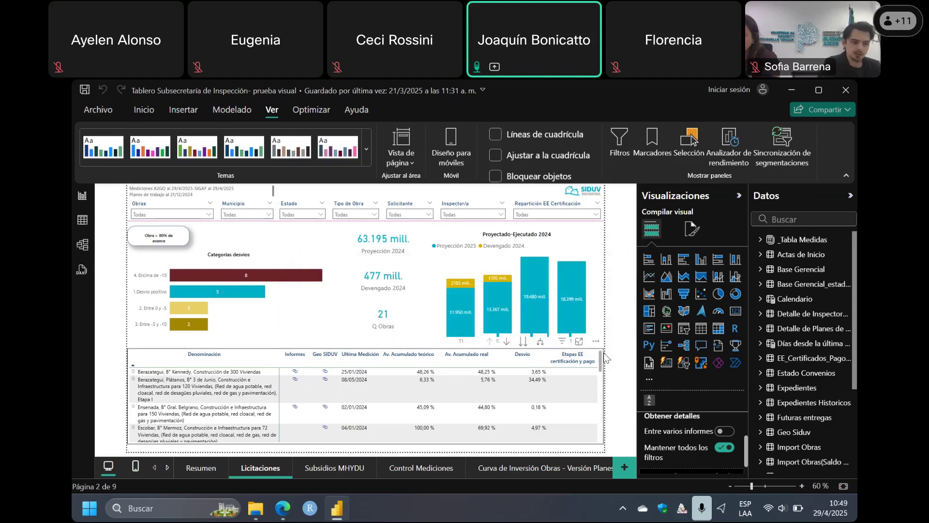
left_click(600, 320)
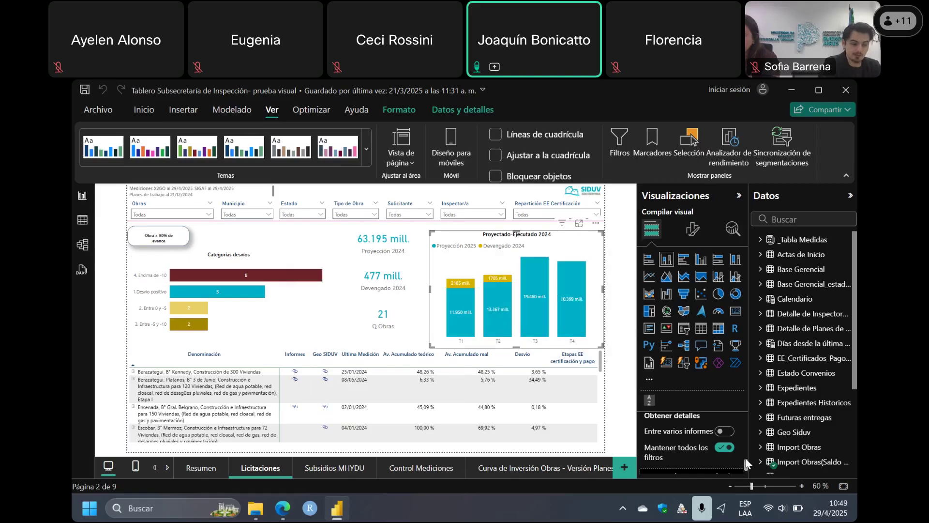
left_click_drag(746, 460, 758, 431)
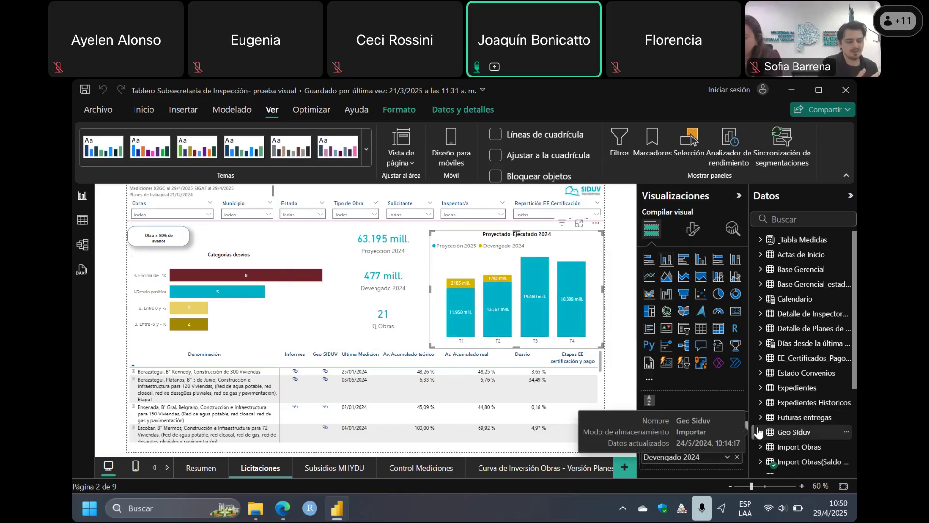
left_click(603, 396)
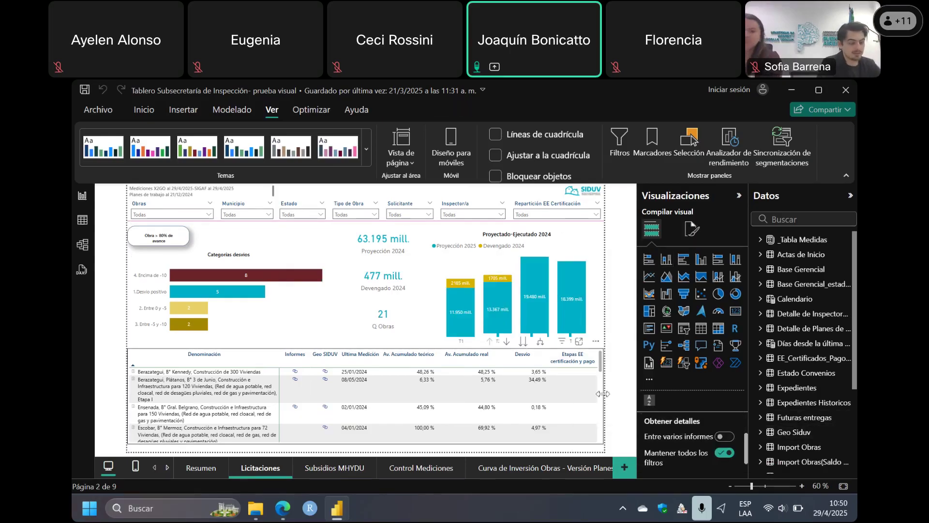
left_click(598, 398)
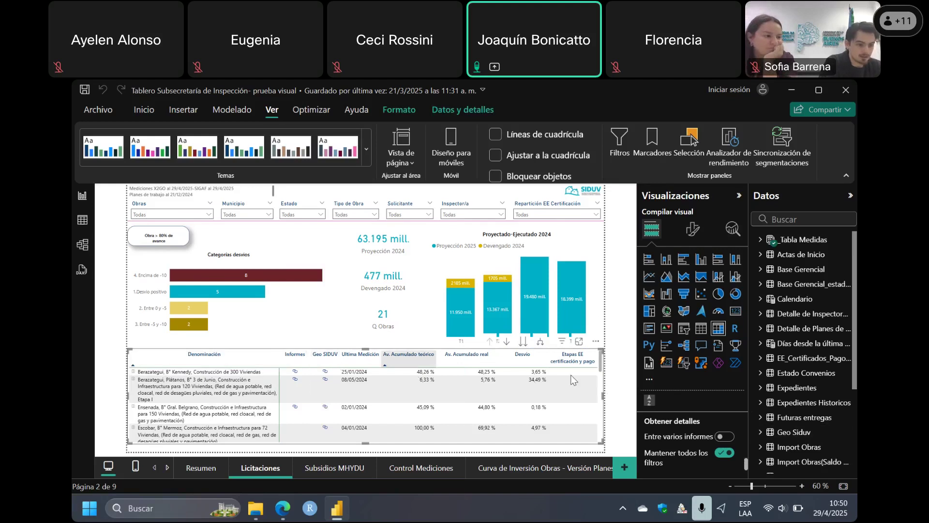
left_click_drag(745, 464, 748, 437)
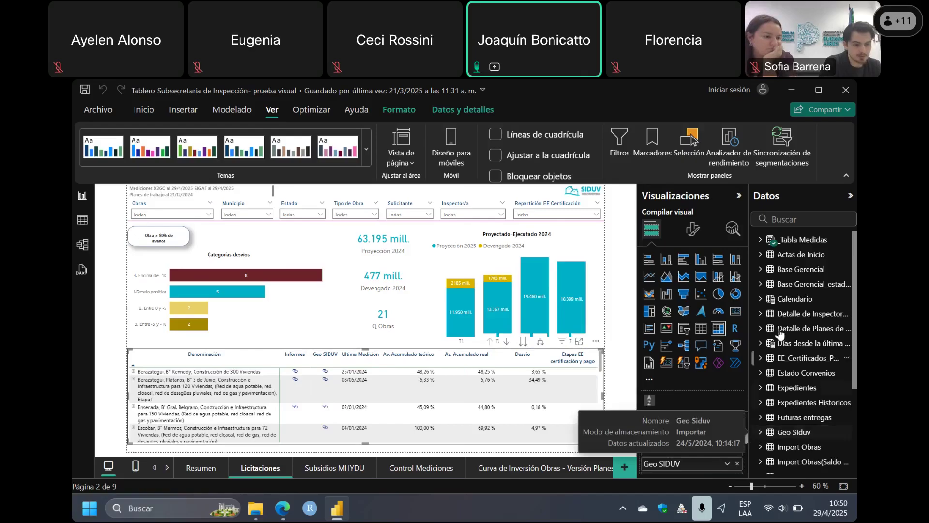
scroll(719, 440, "down", 1)
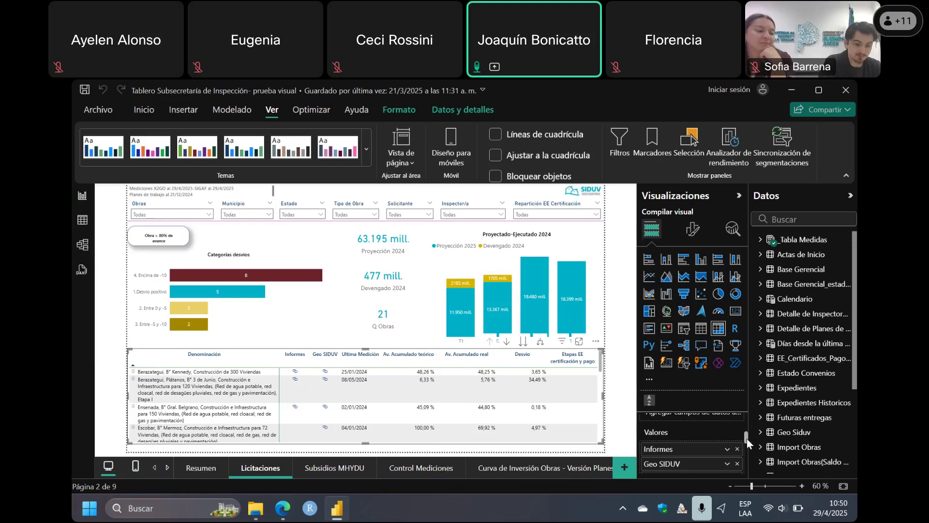
left_click_drag(748, 438, 748, 450)
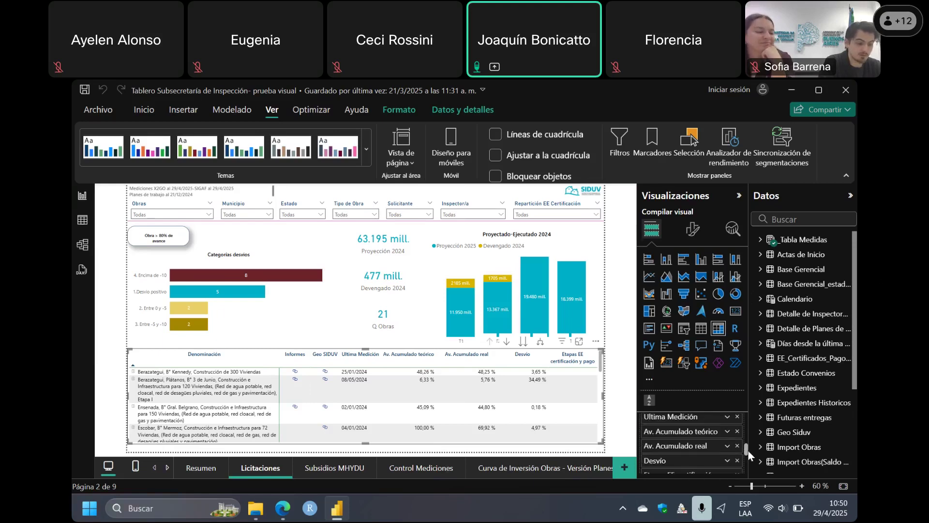
left_click(611, 333)
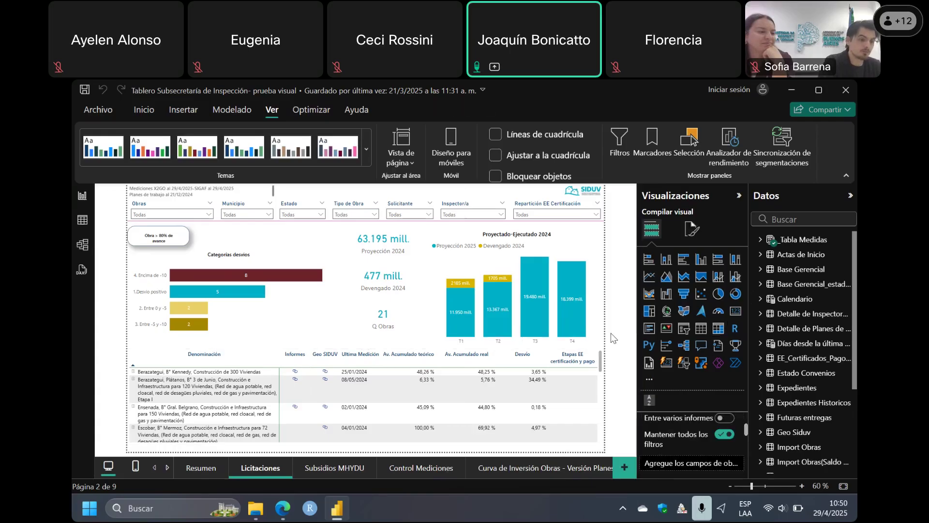
- Set the "1.Desvio positivo" bar in the Categorías desvíos chart to the green theme colour
left_click(284, 319)
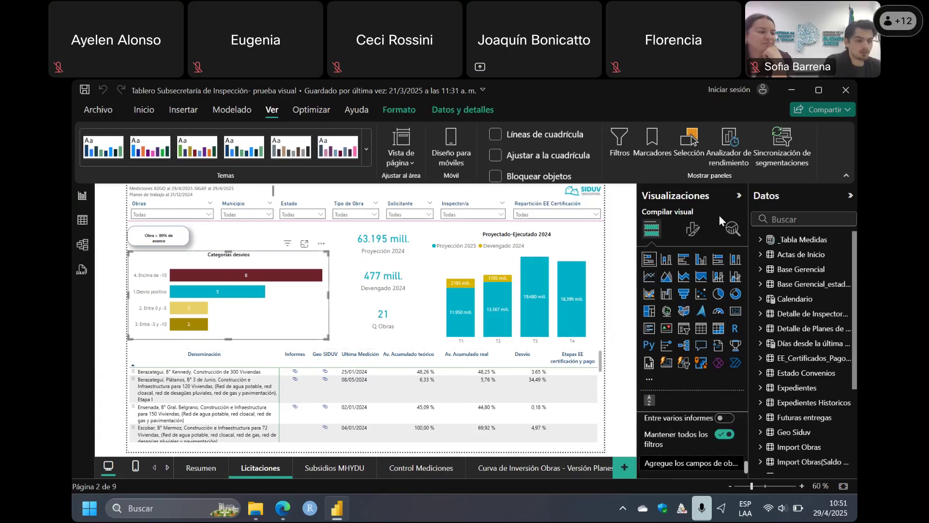
left_click(694, 232)
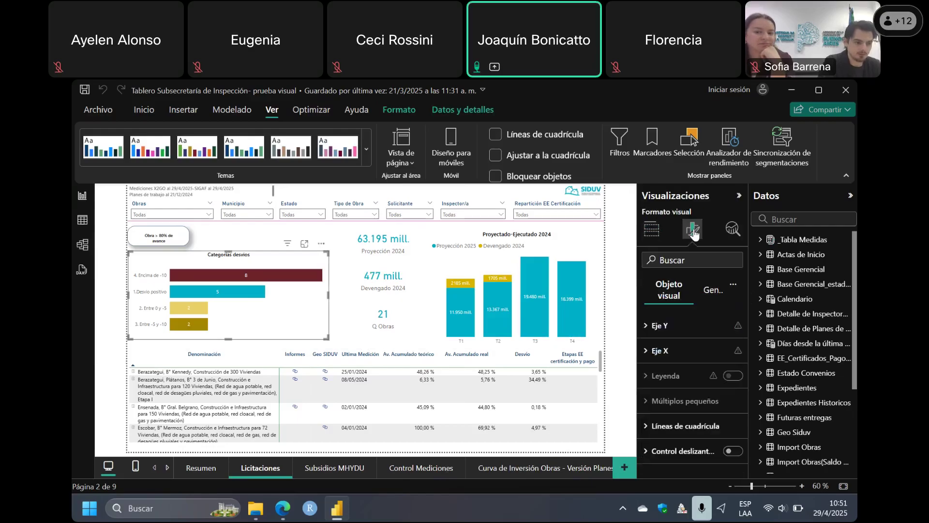
left_click(662, 326)
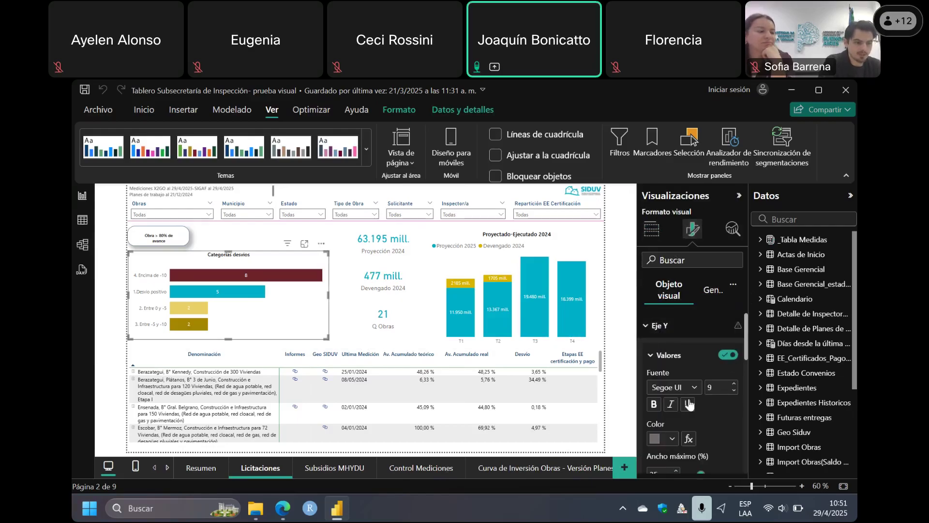
scroll(746, 357, "down", 5)
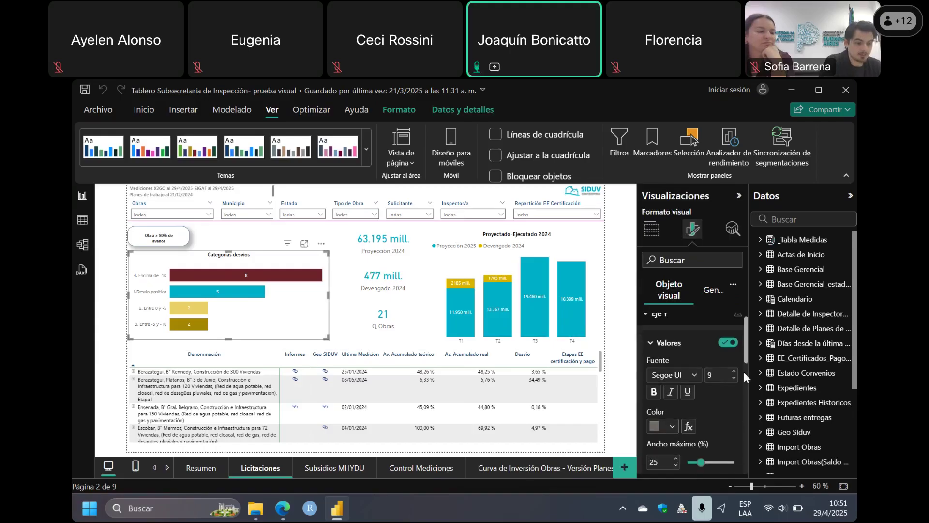
scroll(736, 421, "down", 10)
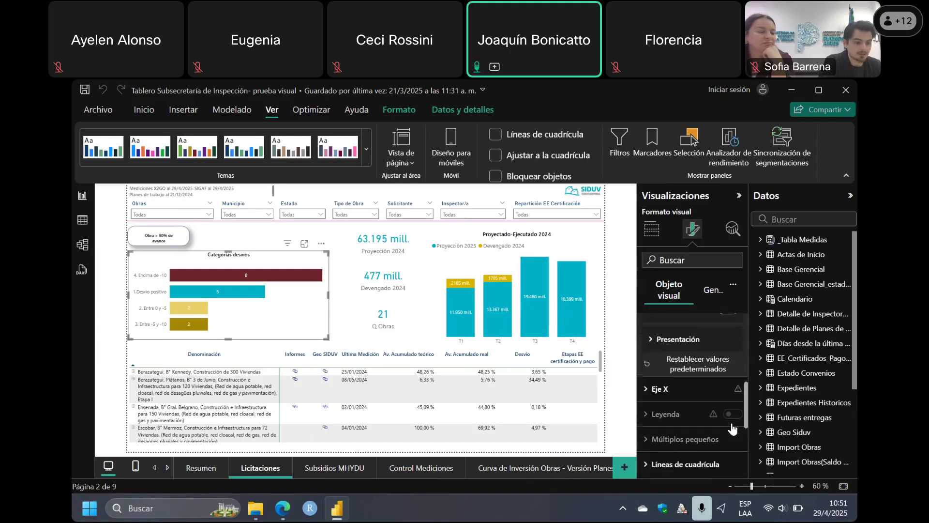
left_click(670, 433)
scroll(736, 395, "down", 5)
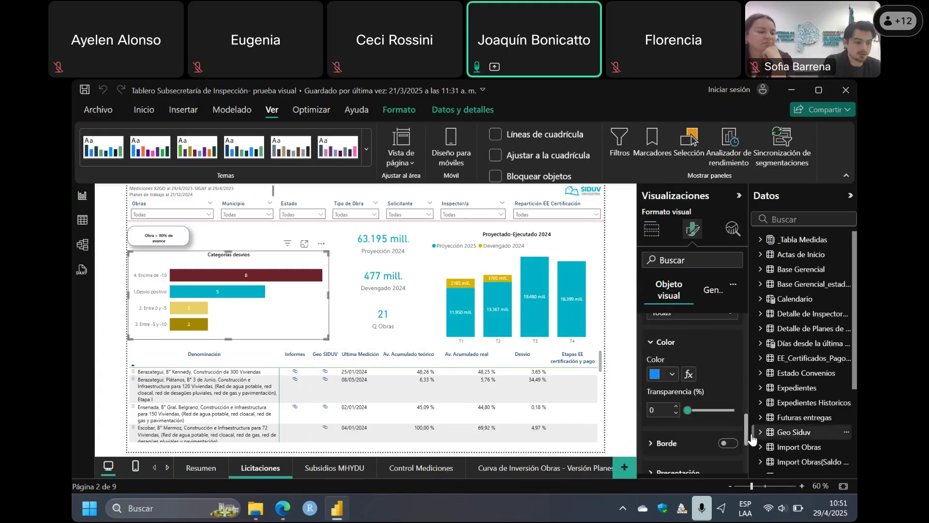
left_click(719, 380)
left_click(719, 380)
left_click(718, 380)
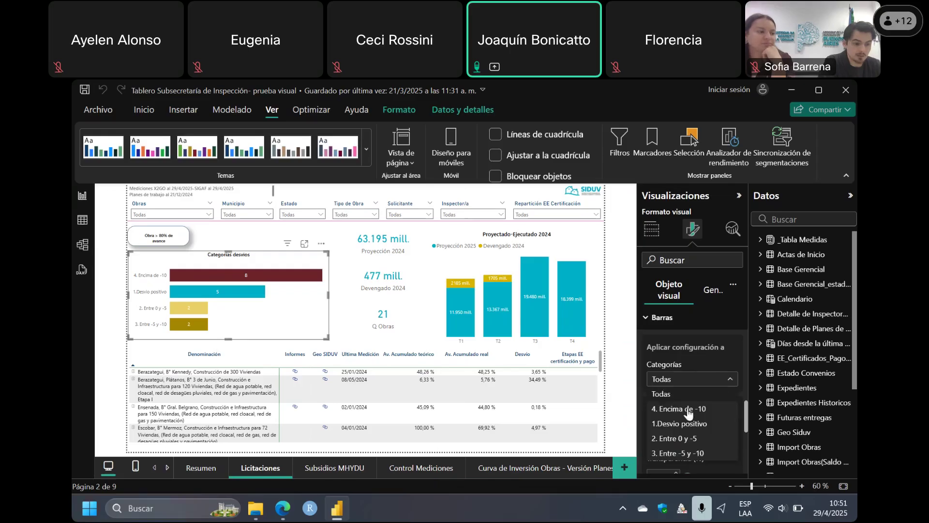
left_click(686, 425)
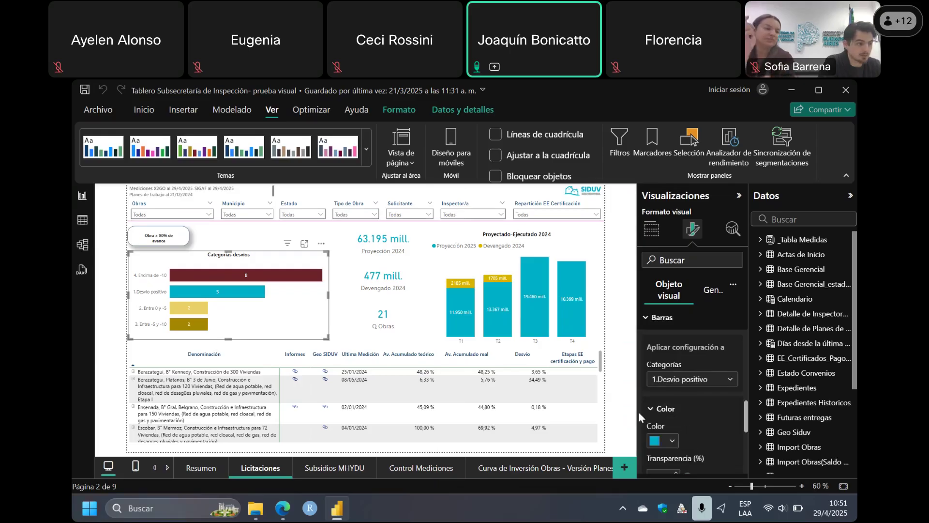
left_click(664, 440)
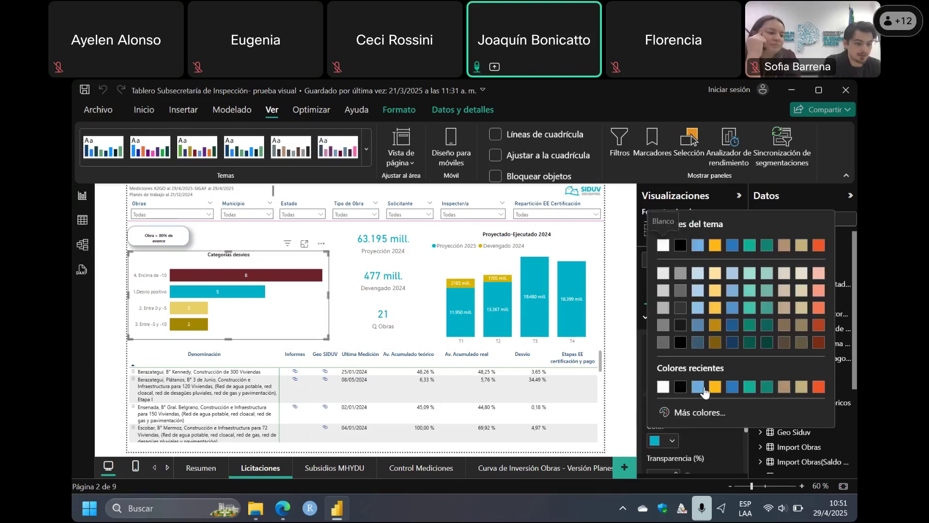
left_click(752, 387)
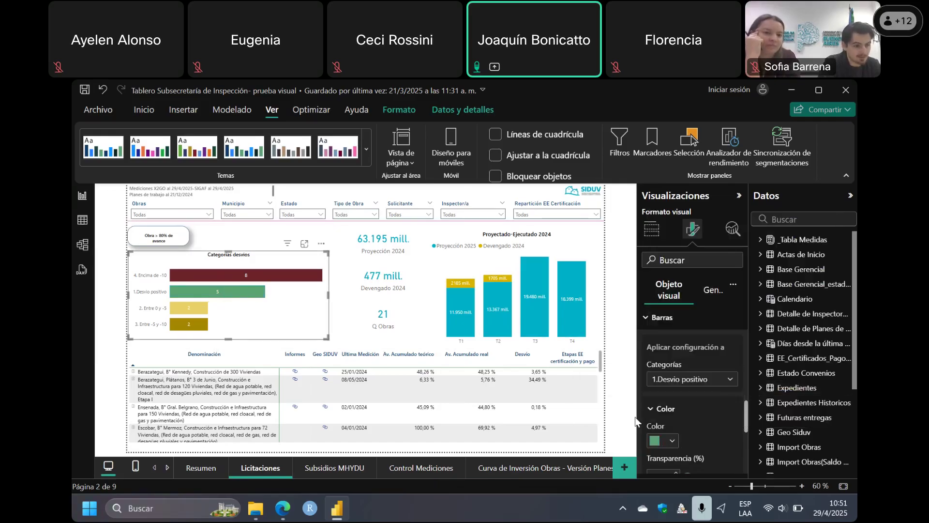
- Set the bar colour for the Todas category setting of the Categorías desvíos chart to grey
left_click(727, 379)
left_click(689, 395)
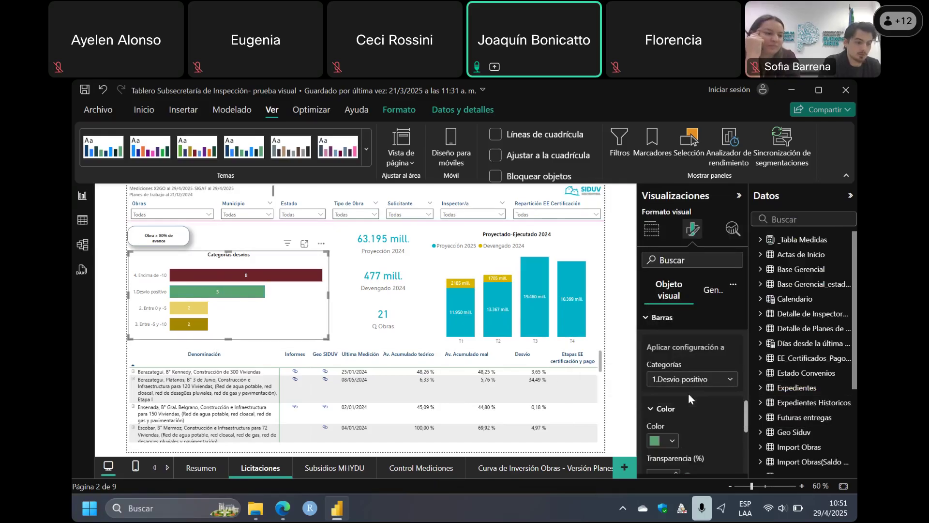
left_click(663, 441)
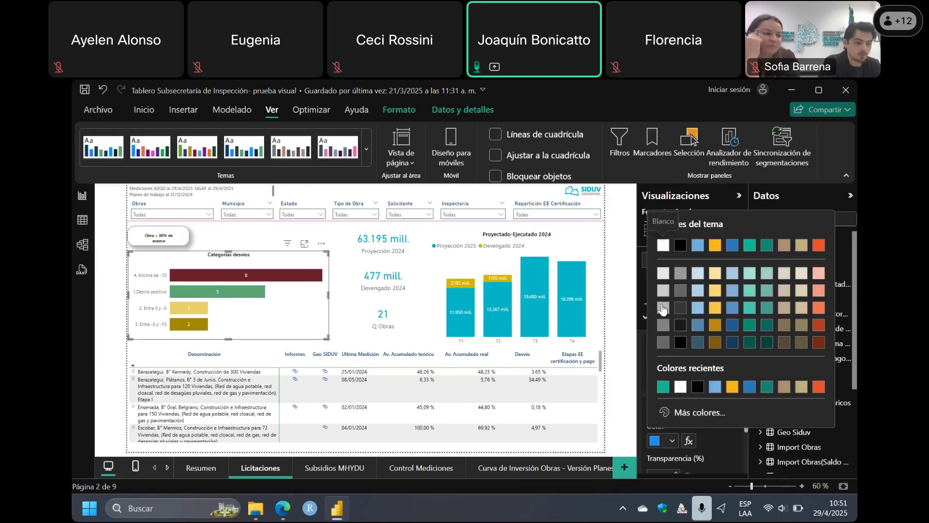
left_click(663, 308)
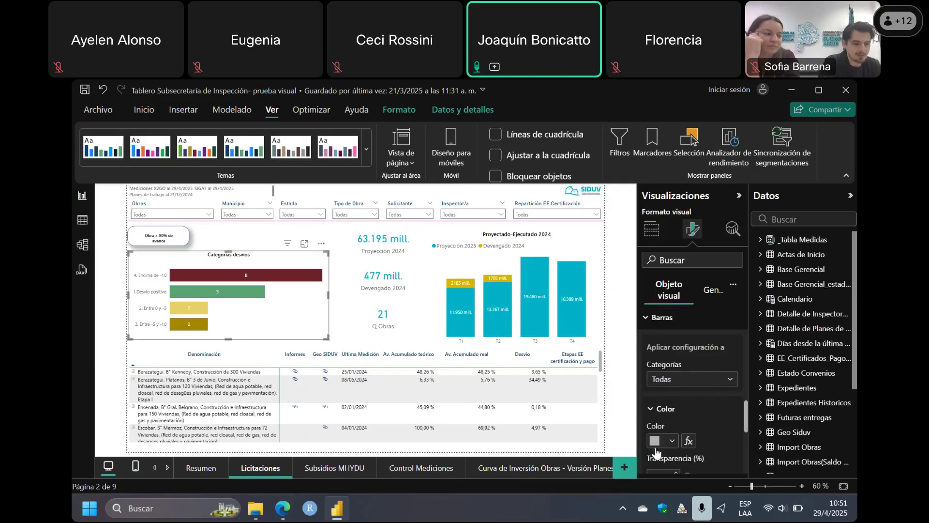
left_click(696, 386)
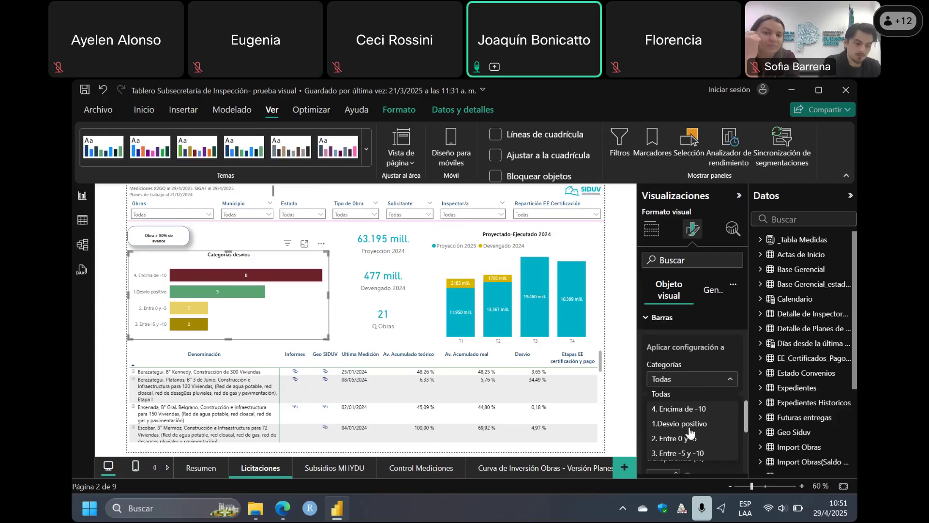
left_click(720, 379)
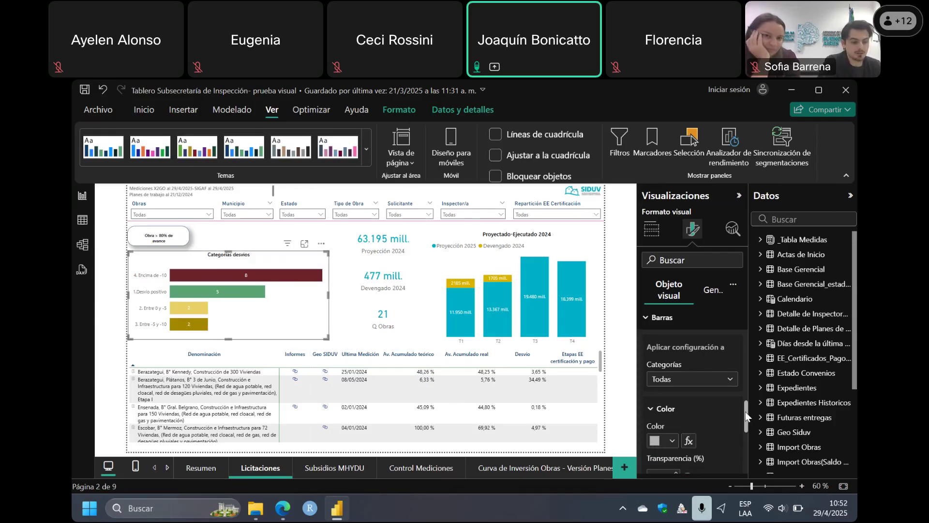
left_click_drag(746, 415, 742, 465)
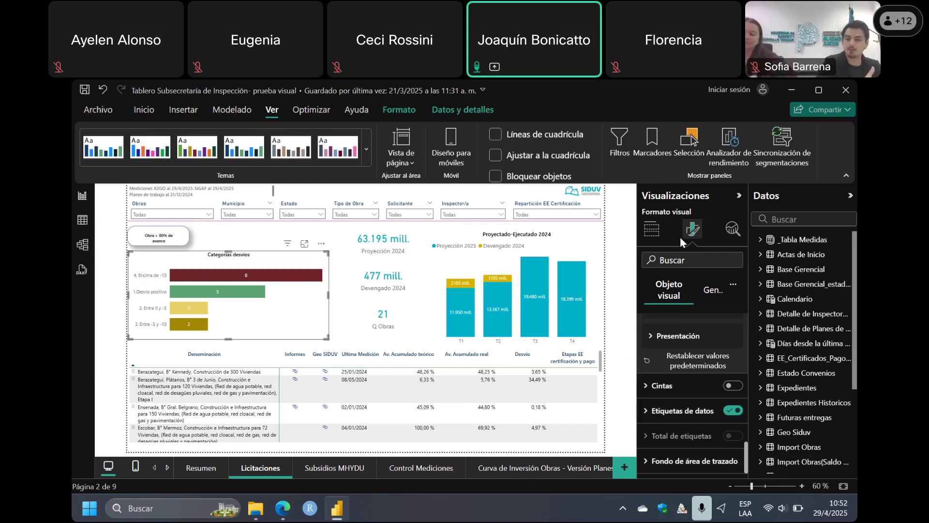
- Show the Categorías desvíos chart's fields and open the option list of the Repartición EE Certificación slicer
left_click(652, 229)
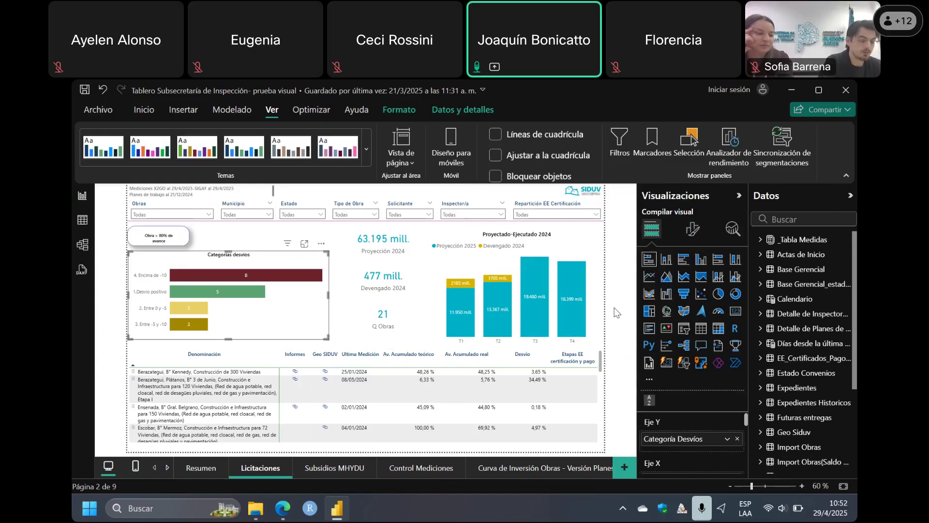
left_click(518, 204)
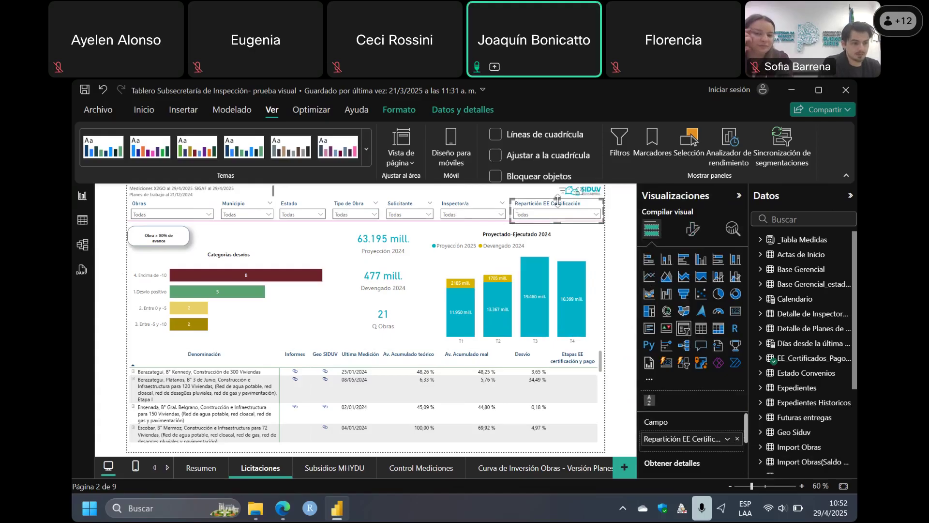
left_click(581, 216)
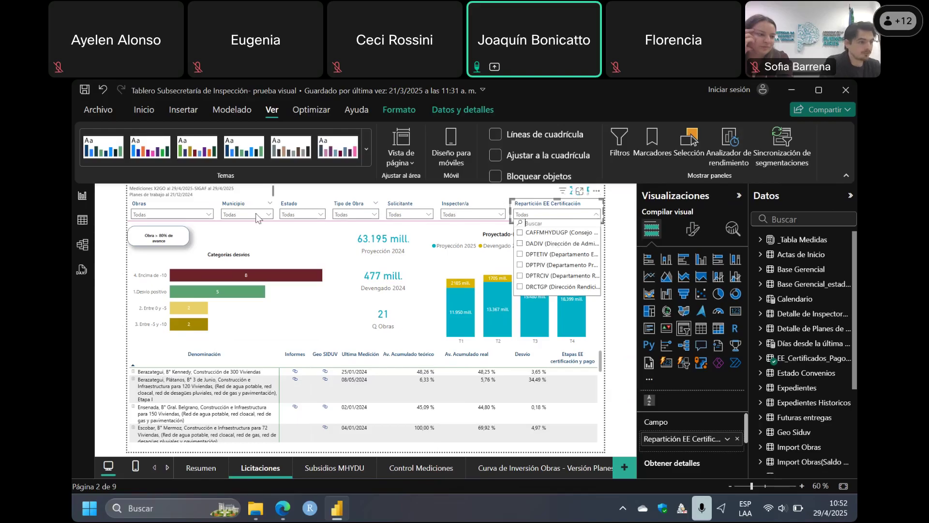
- Filter the Licitaciones page by the municipality AZUL and switch the Municipio selection to CNEL.ROSALES
left_click(241, 215)
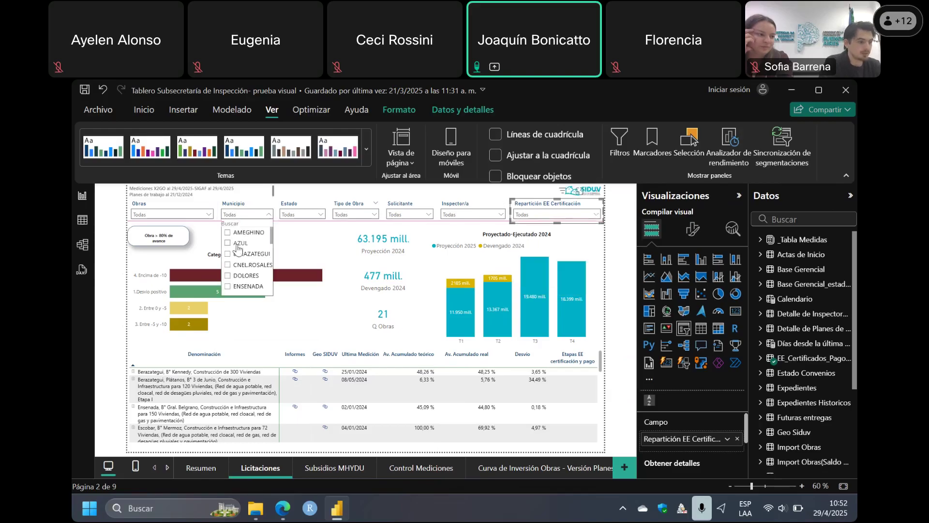
left_click(238, 246)
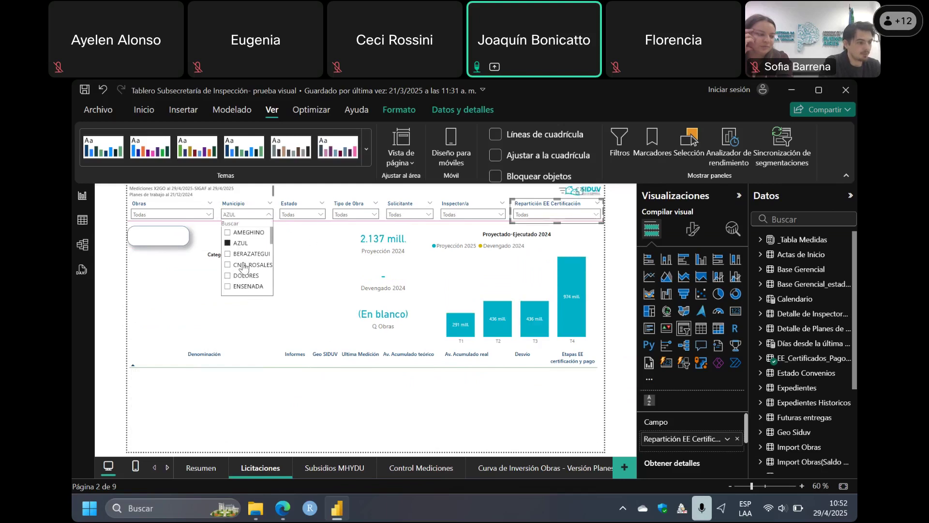
left_click(244, 266)
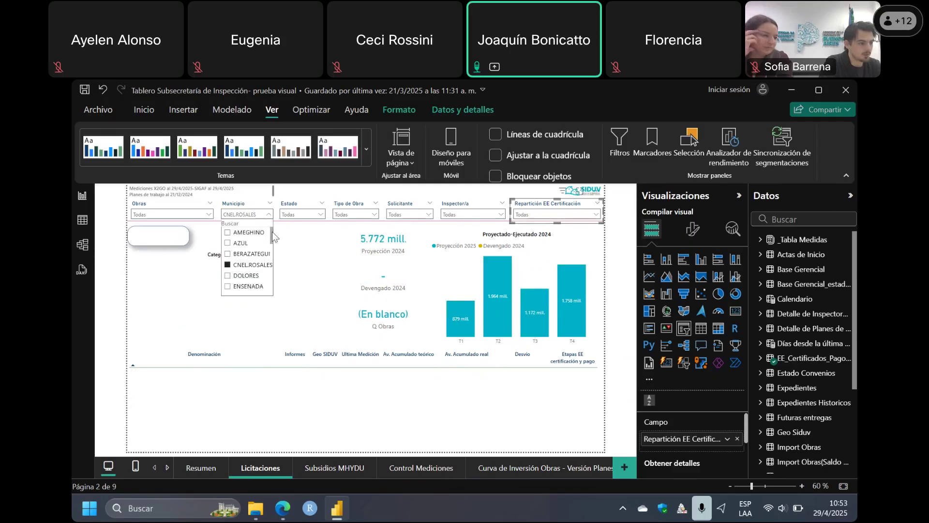
- Filter the Licitaciones page by the municipalities MORENO, MUN.DE LA COSTA and PERGAMINO, one after another
scroll(272, 247, "down", 1)
left_click_drag(273, 247, 269, 275)
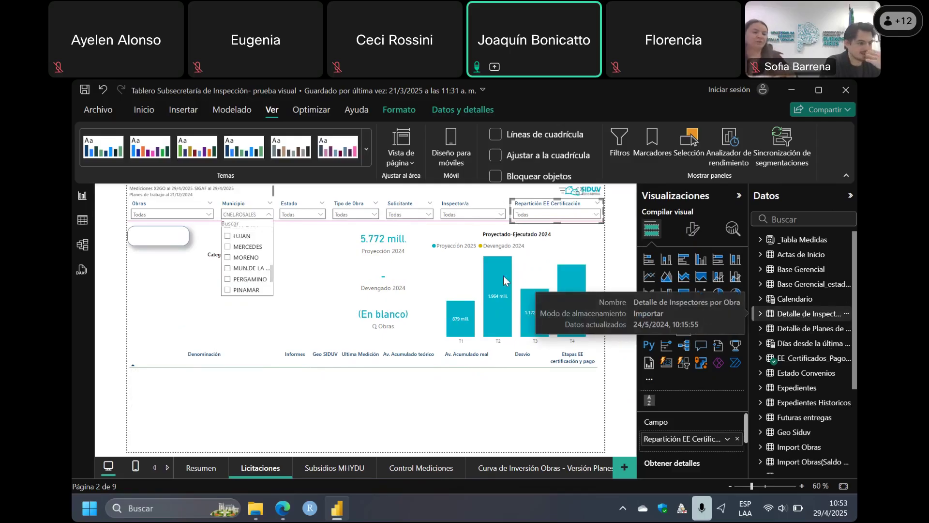
left_click(242, 257)
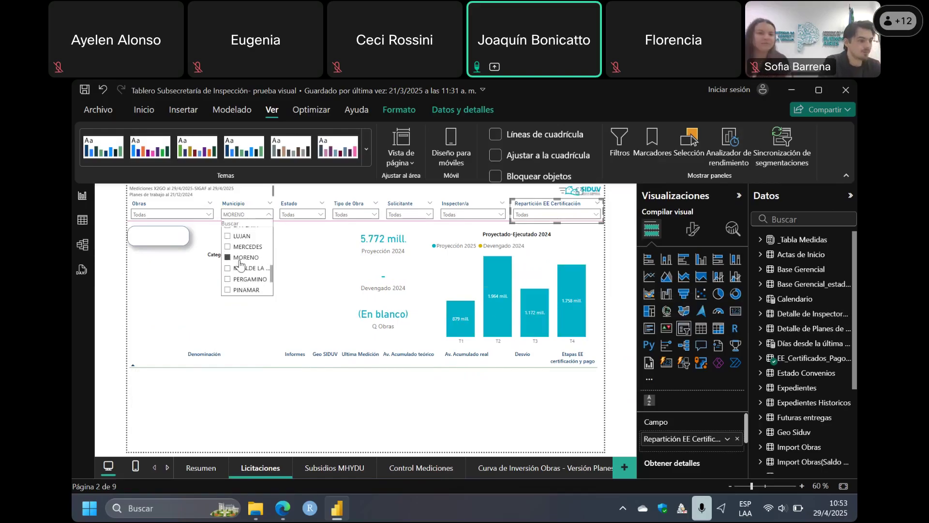
left_click(246, 290)
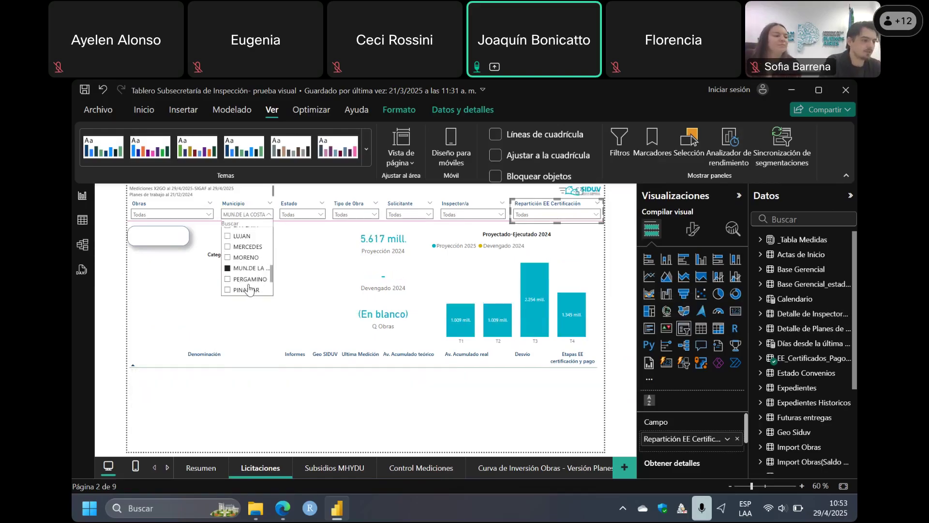
left_click(258, 279)
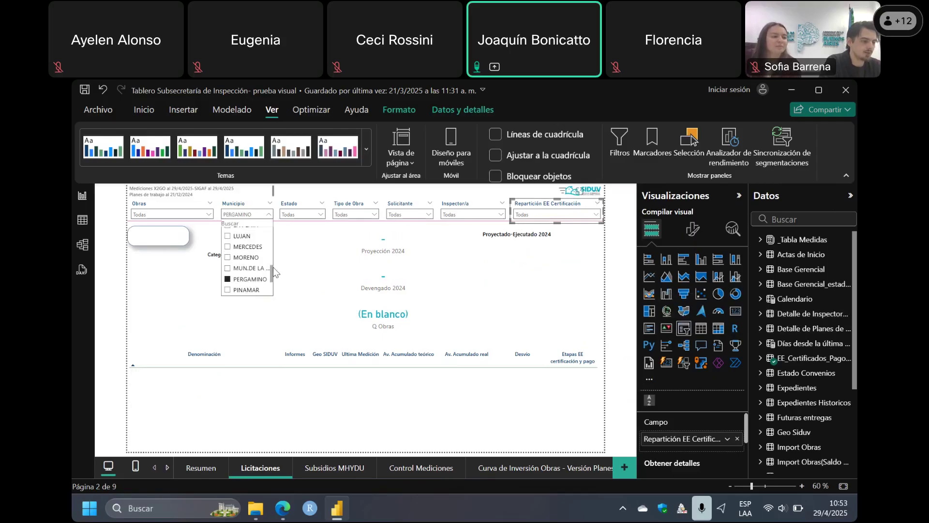
- Filter the Licitaciones page by the municipality TANDIL
left_click_drag(271, 272, 270, 284)
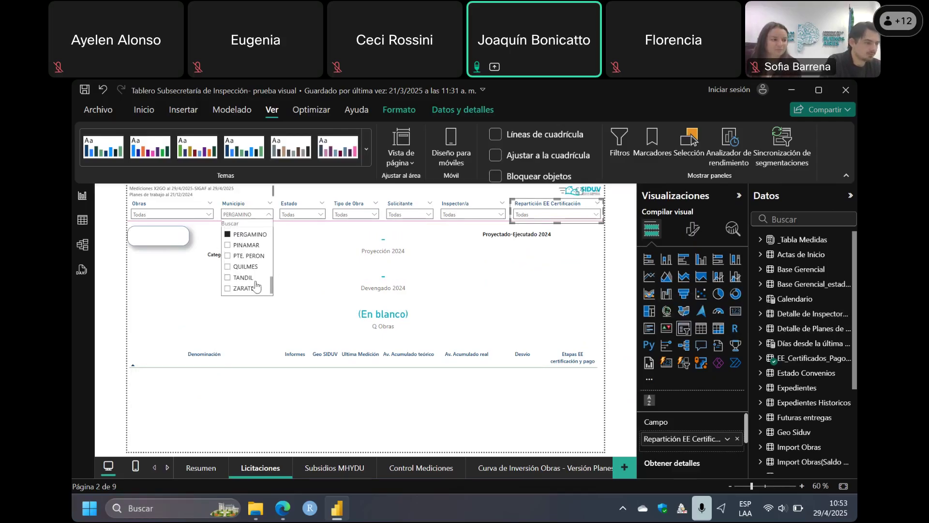
left_click(244, 267)
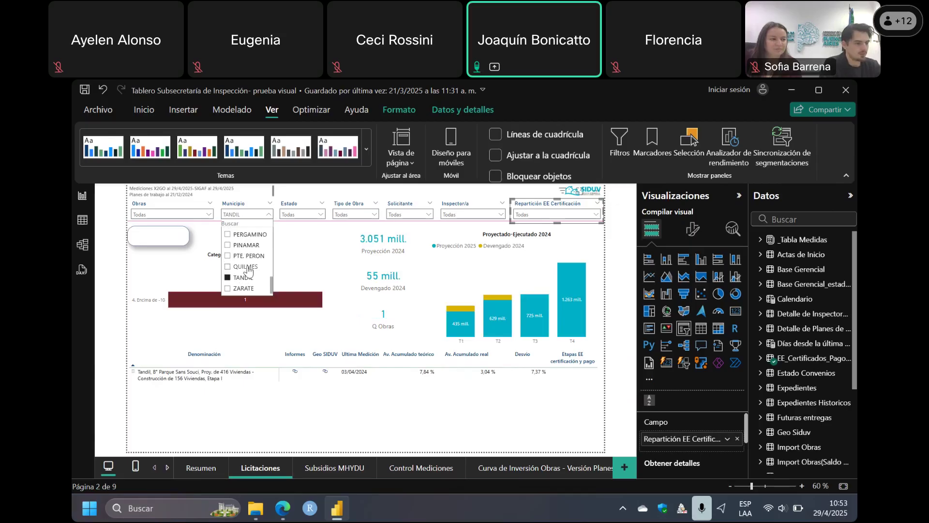
left_click(245, 278)
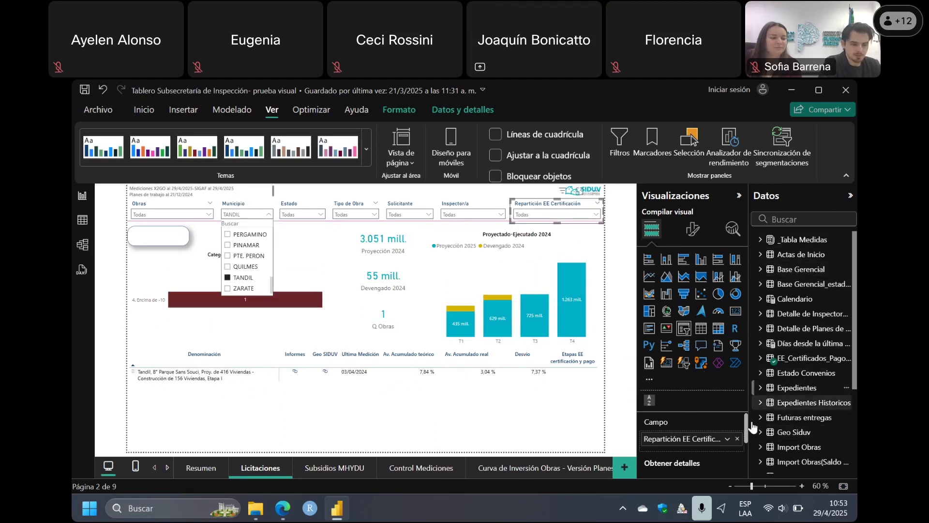
- Add the DISTRITO field from Base Gerencial to the Municipio slicer a second time and remove the duplicate
left_click_drag(745, 433, 750, 410)
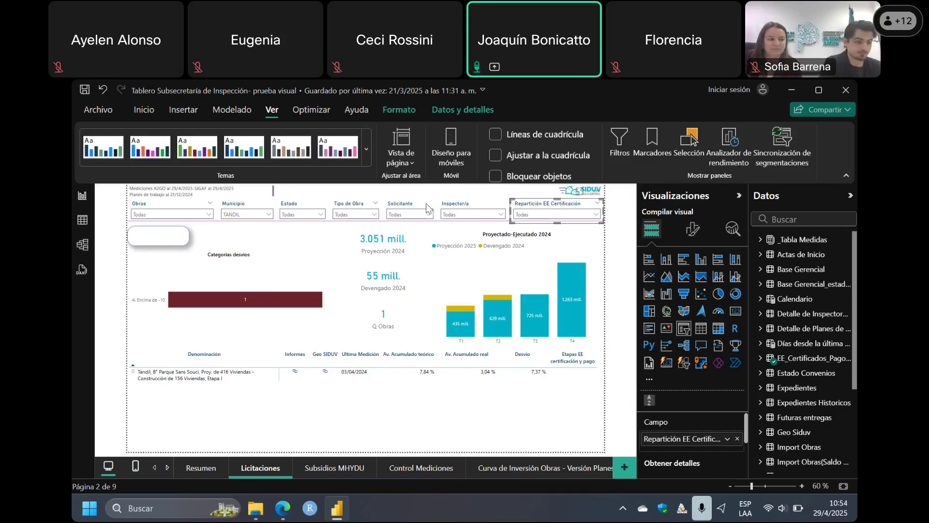
left_click(255, 206)
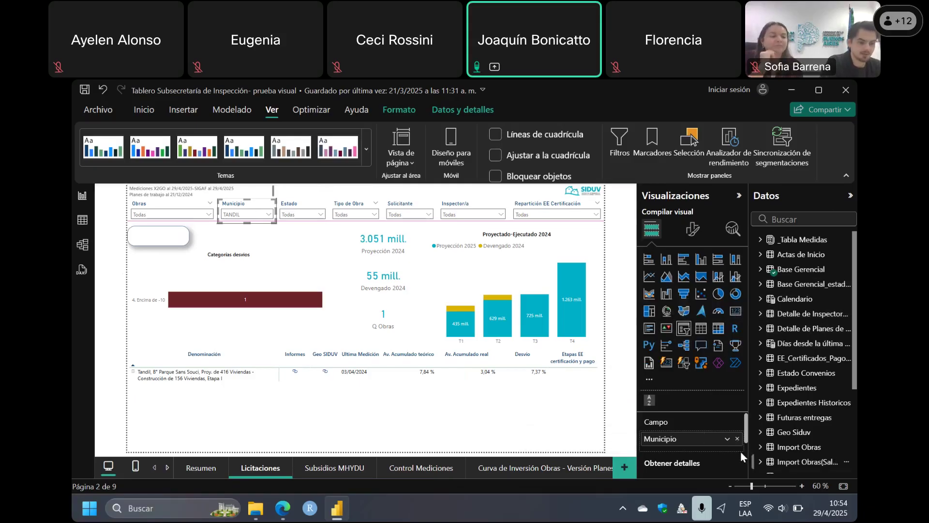
left_click(761, 270)
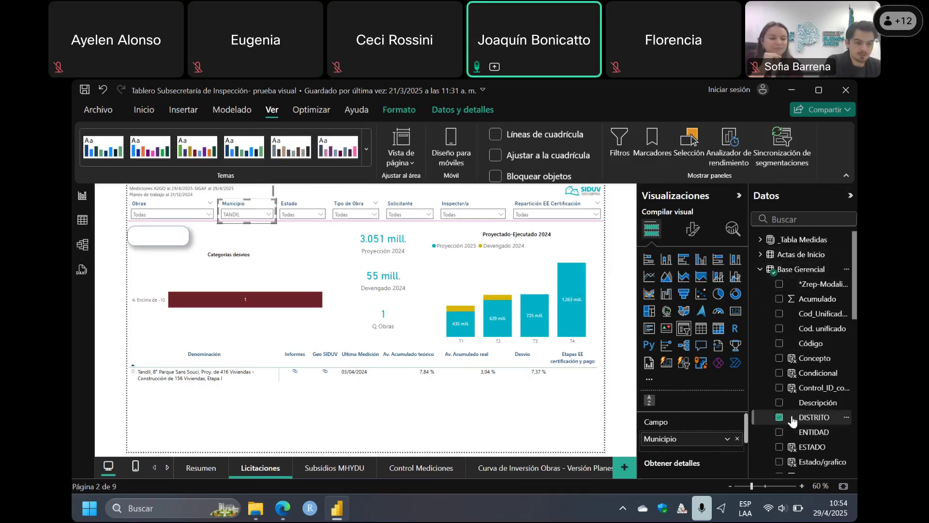
left_click_drag(793, 421, 699, 442)
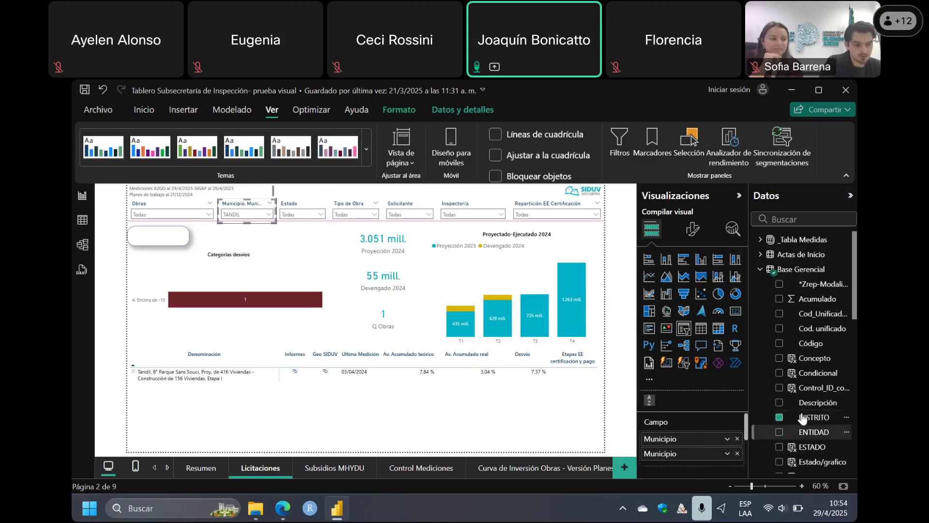
left_click(737, 453)
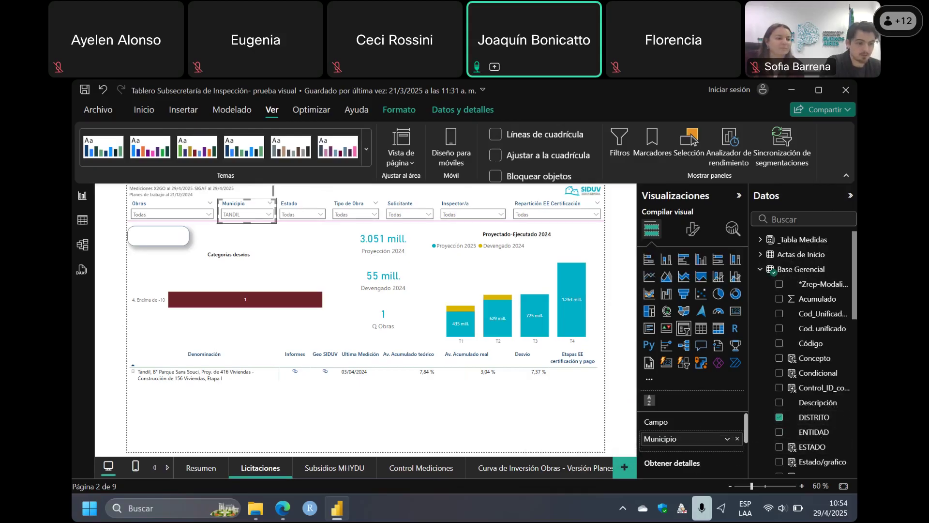
- Set the Municipio slicer's style to Mosaico
left_click(696, 232)
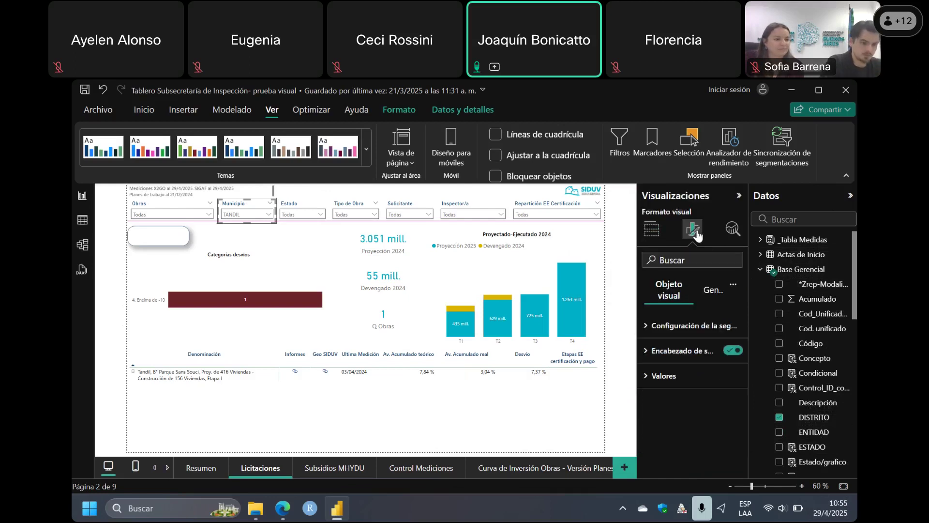
left_click(653, 328)
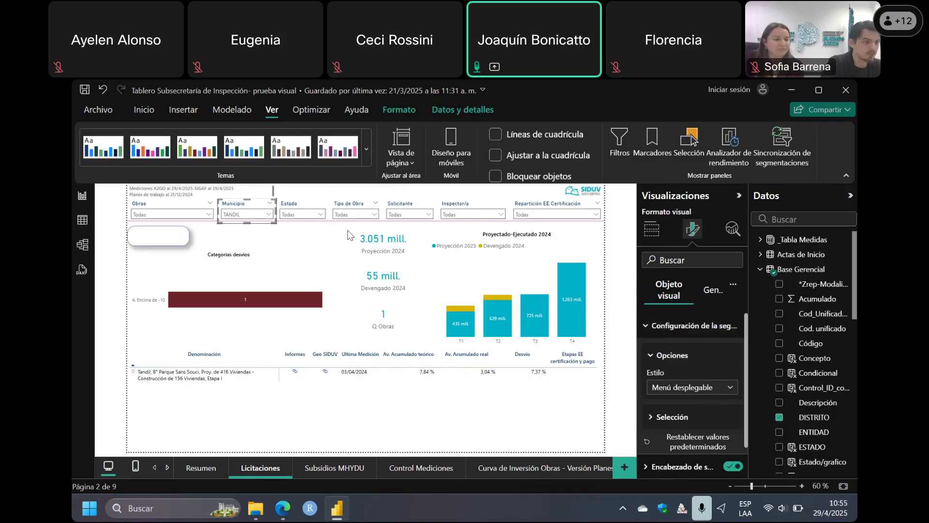
left_click(258, 215)
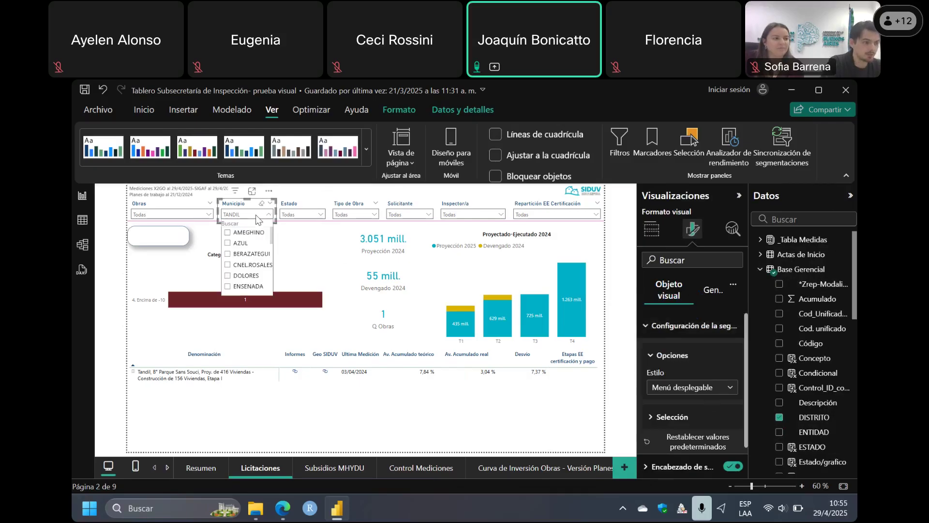
left_click(687, 390)
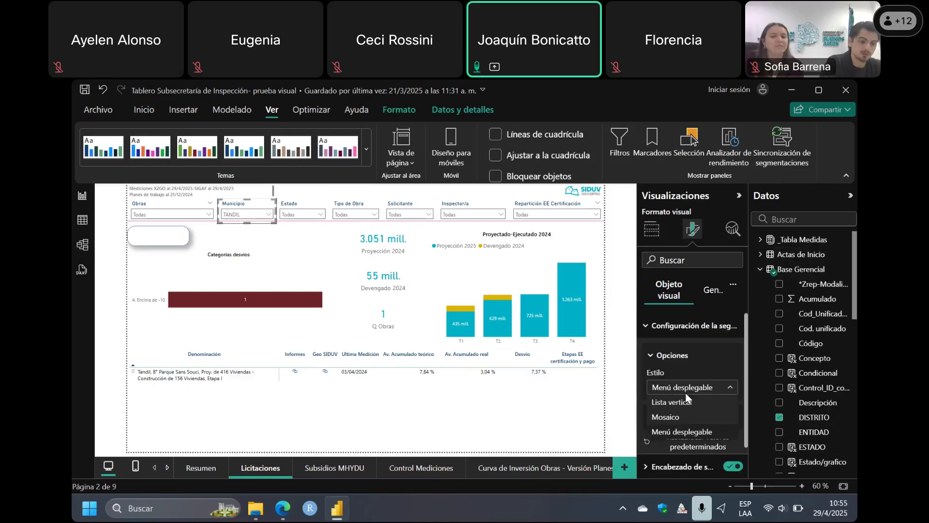
left_click(667, 417)
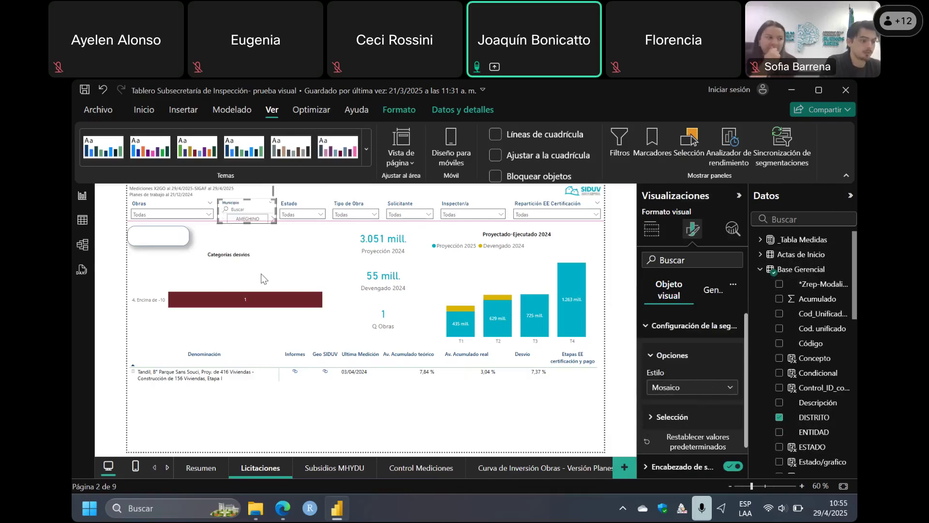
- Enlarge the Municipio slicer down and across most of the Licitaciones page to display all its tiles, and deselect it
left_click_drag(247, 219, 246, 441)
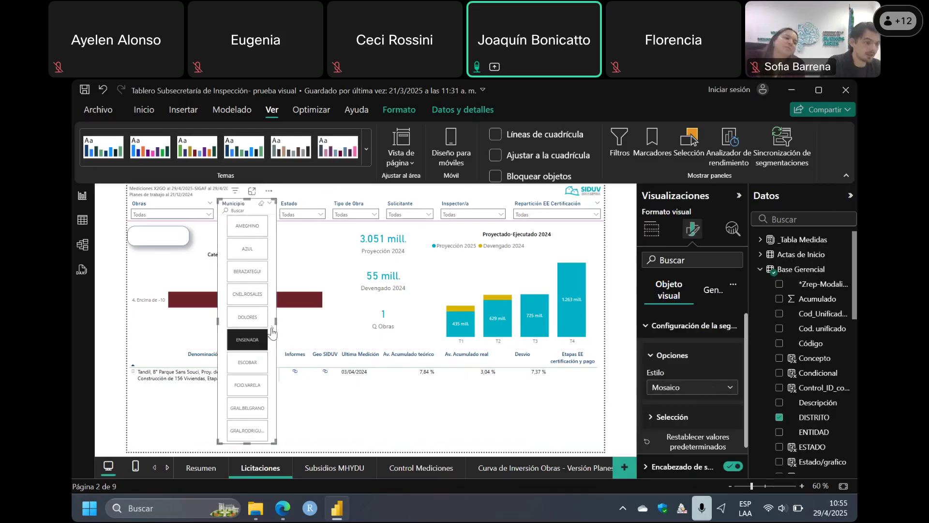
left_click_drag(275, 322, 582, 333)
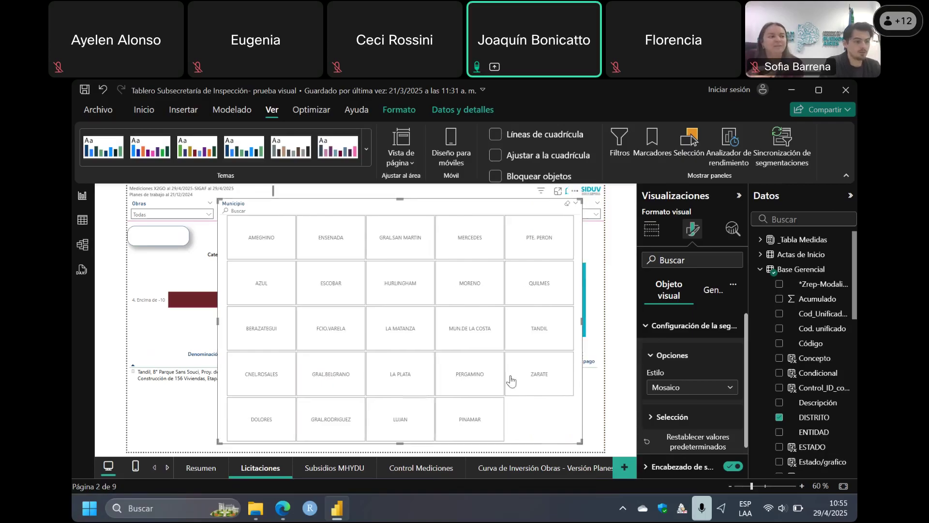
left_click(554, 290)
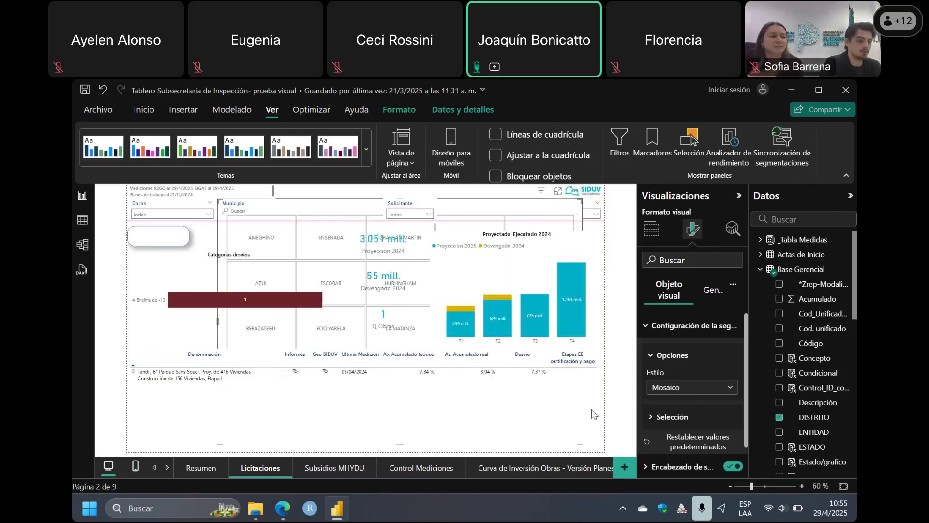
left_click(617, 421)
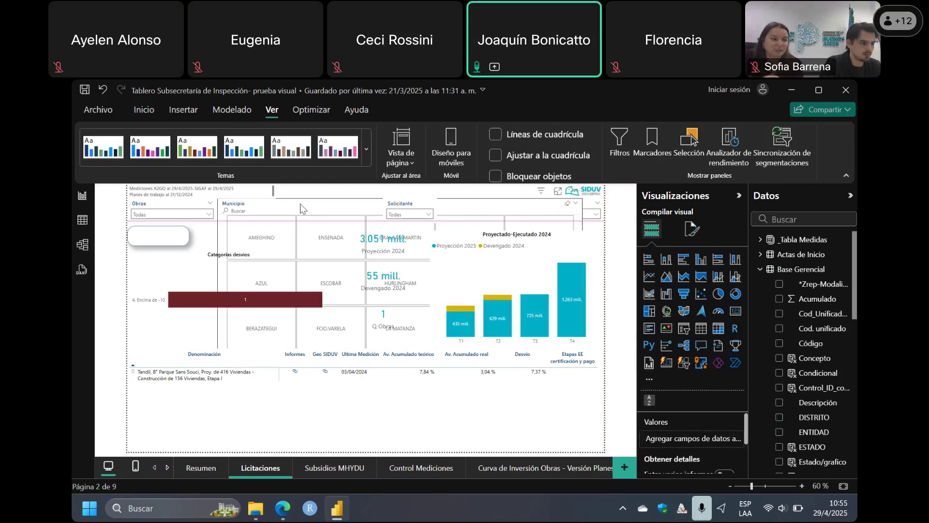
- Move the enlarged Municipio slicer to the page's upper edge and filter by its HURLINGHAM and FCIO.VARELA tiles in turn
left_click_drag(300, 204, 269, 190)
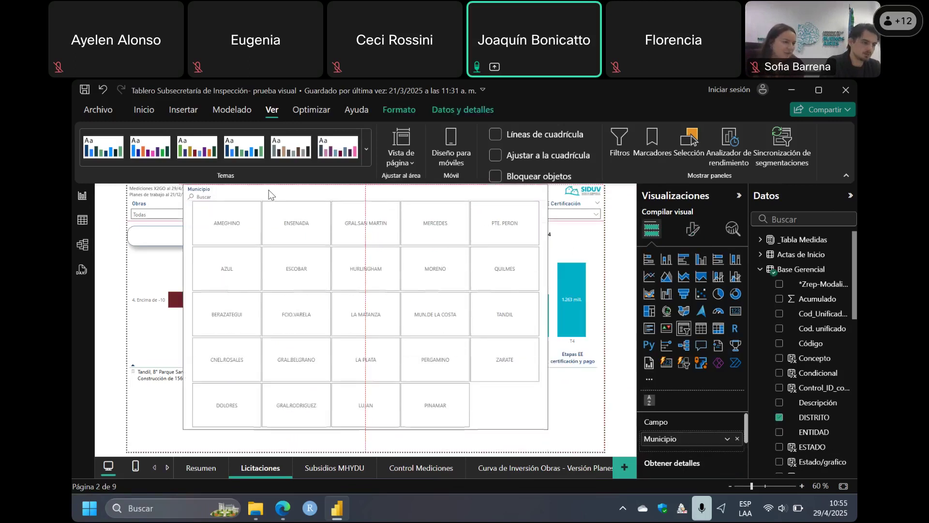
key("ctrl+z")
left_click_drag(304, 210, 217, 188)
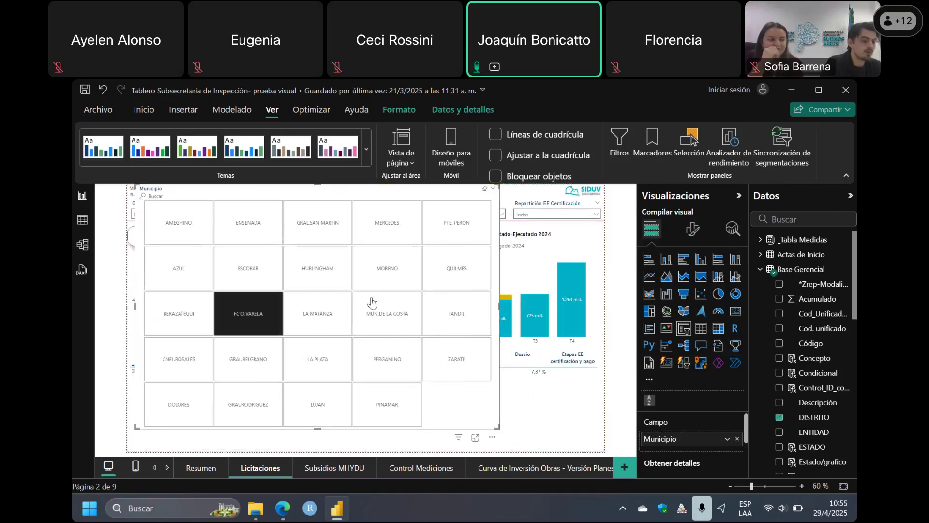
left_click(300, 289)
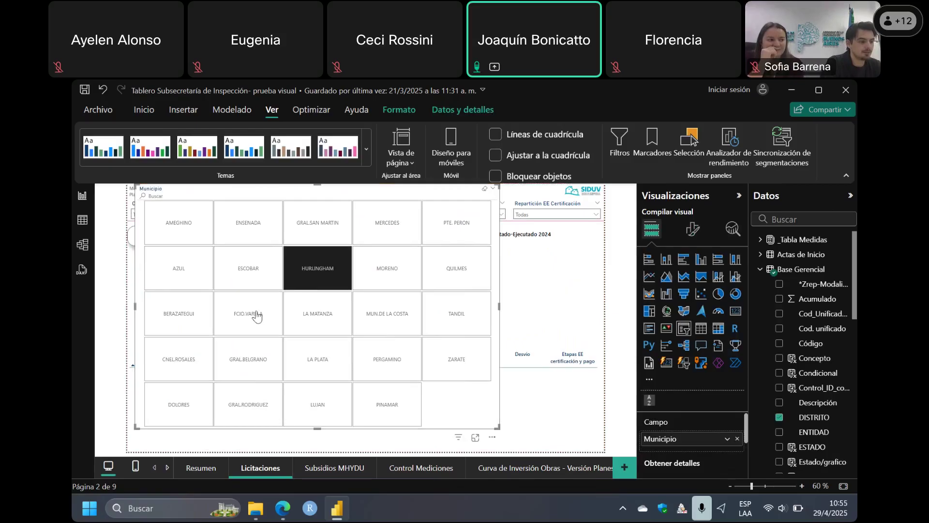
left_click(251, 316)
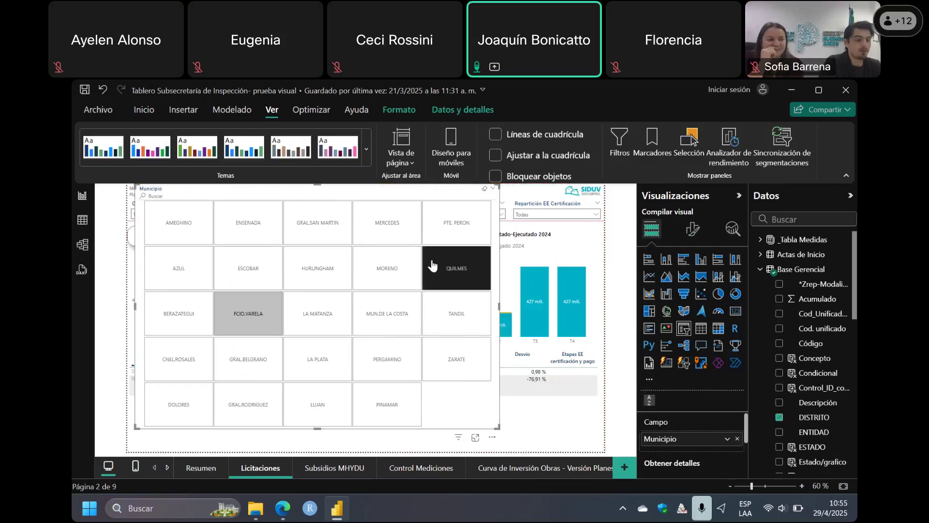
- Undo the latest municipality selections and the moving and enlarging of the Municipio slicer
key("ctrl+z")
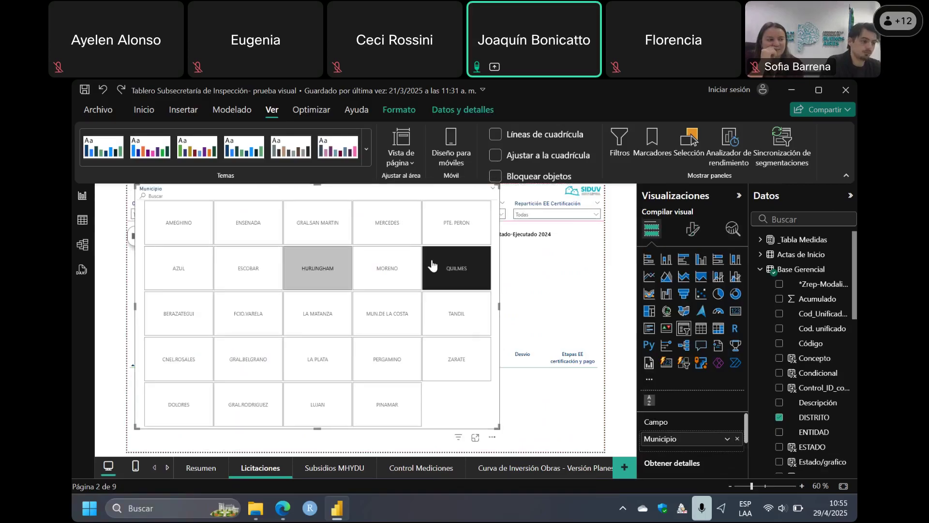
key("ctrl+z")
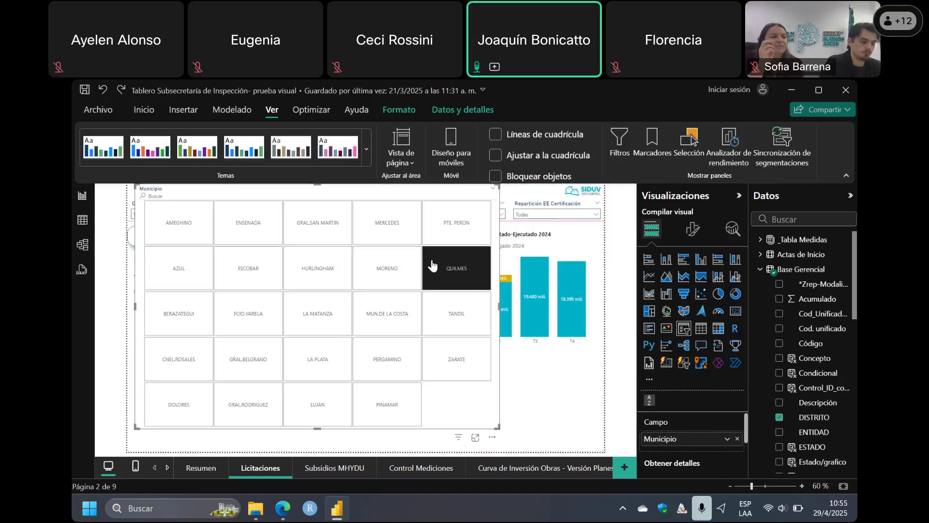
key("ctrl+z")
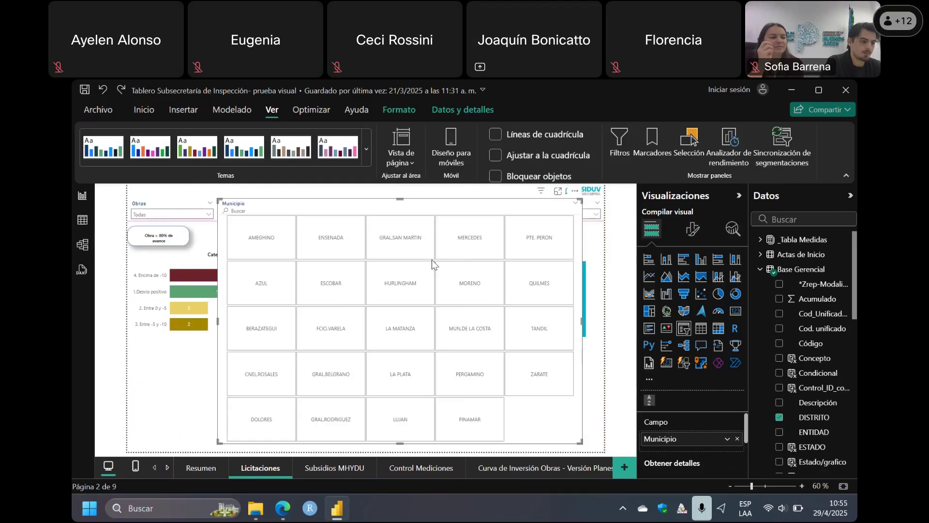
key("ctrl+z")
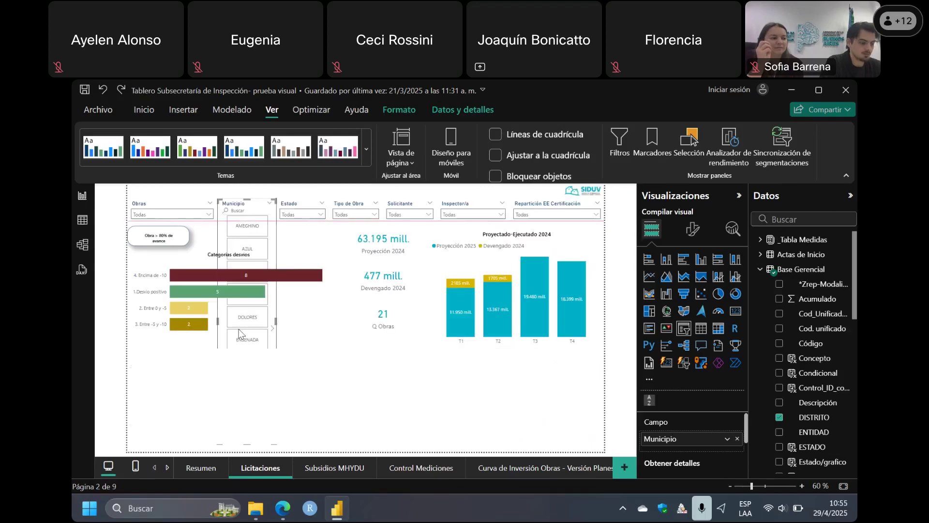
left_click(247, 319)
key("ctrl+z")
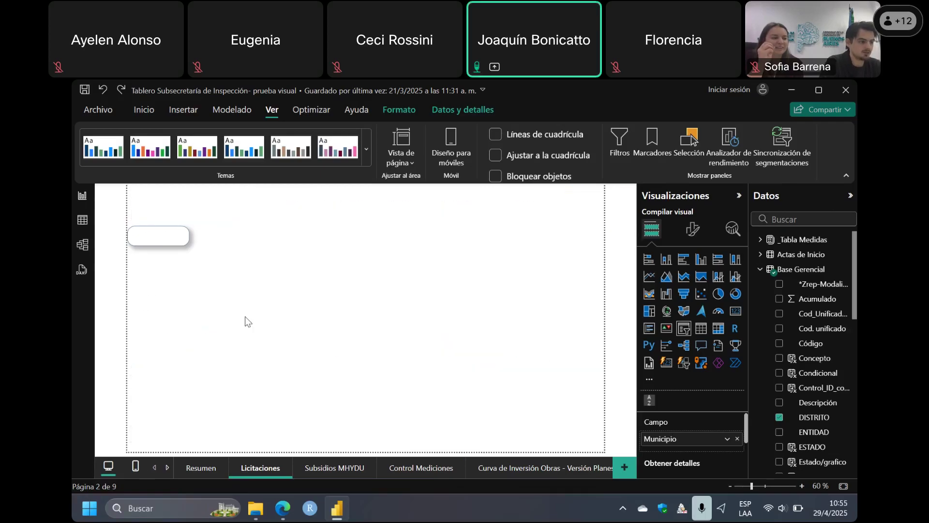
- Go to the Resumen page and filter it with the "Obra > 80% de avance" tile
left_click(201, 472)
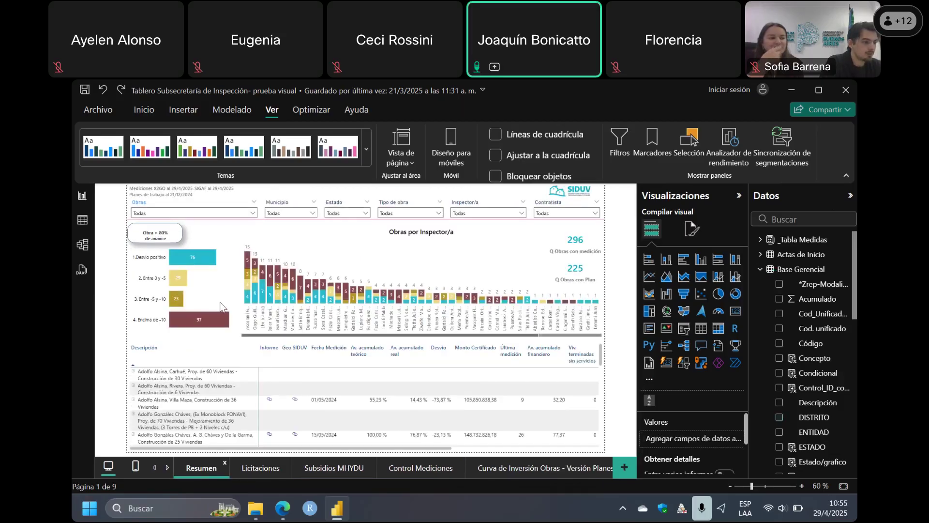
left_click(155, 239)
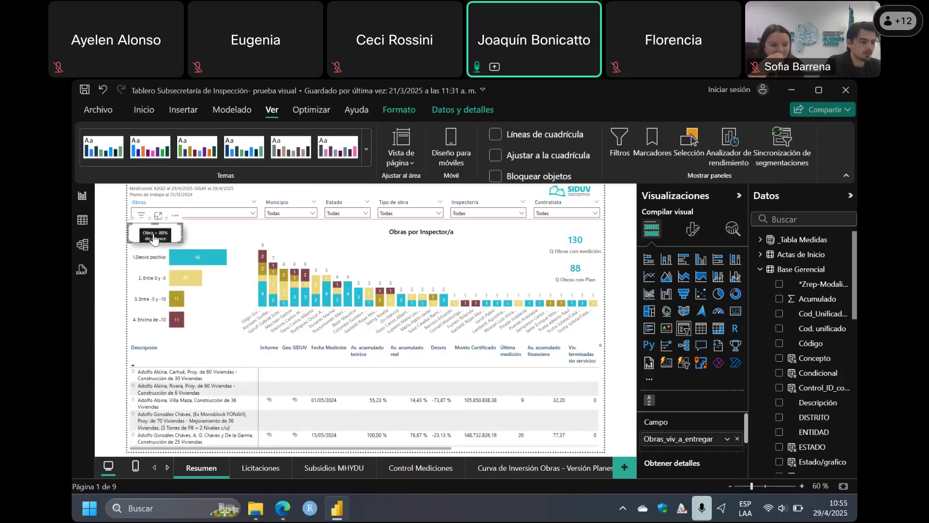
- Clear the "Obra > 80% de avance" tile filter on the Resumen page and reapply it
left_click(155, 239)
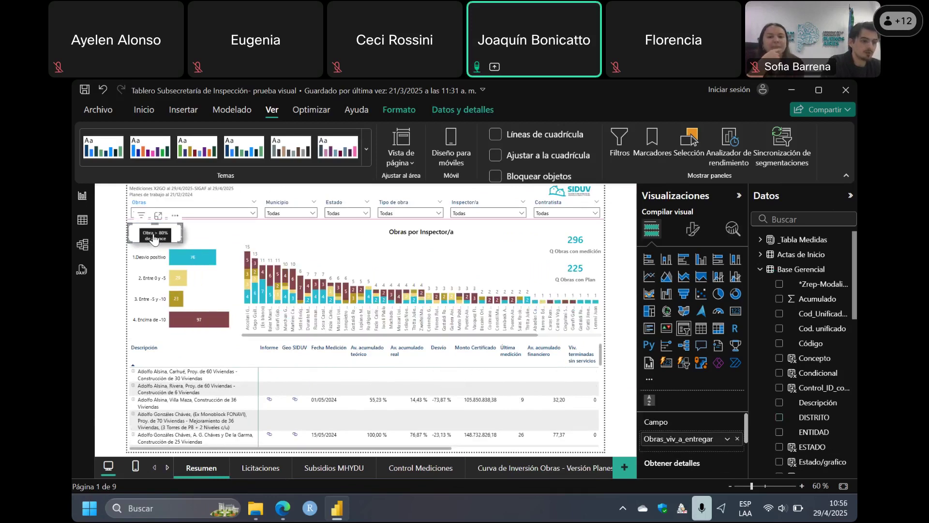
left_click(154, 239)
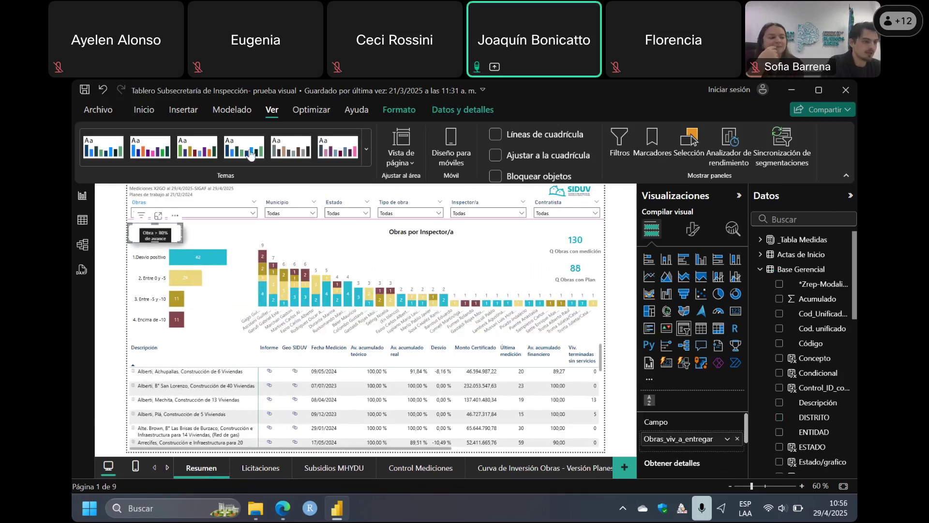
- Show the report's filters, expand the tile slicer's Obras_viv_a_entregar filter to view its settings, and collapse the filters
left_click(183, 109)
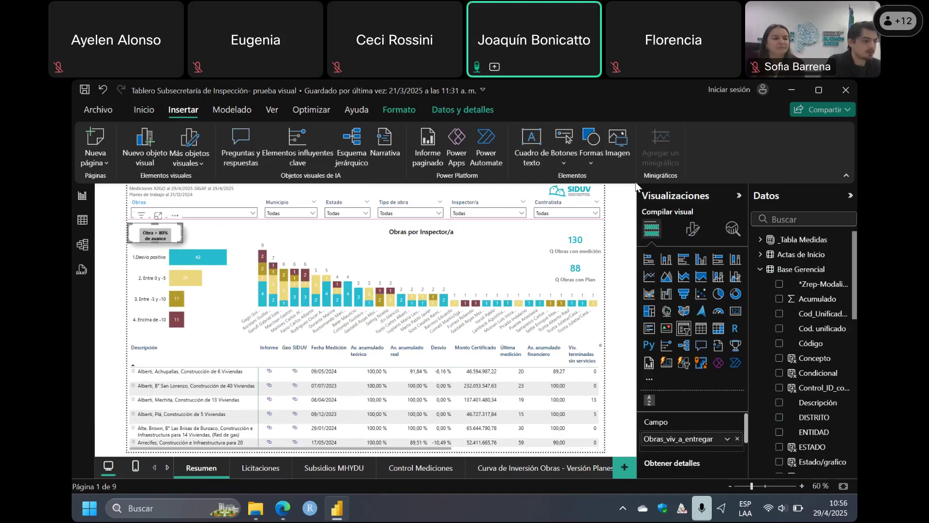
left_click(272, 110)
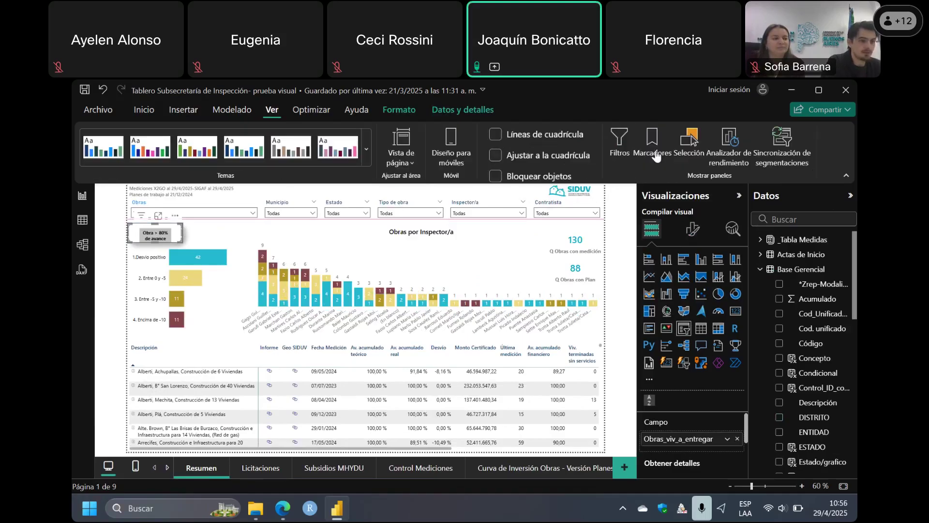
left_click(619, 141)
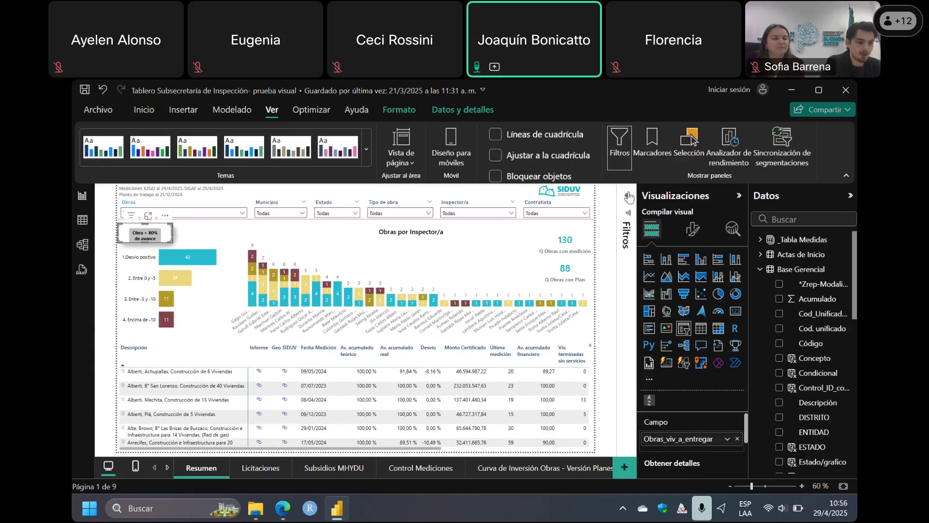
left_click(629, 196)
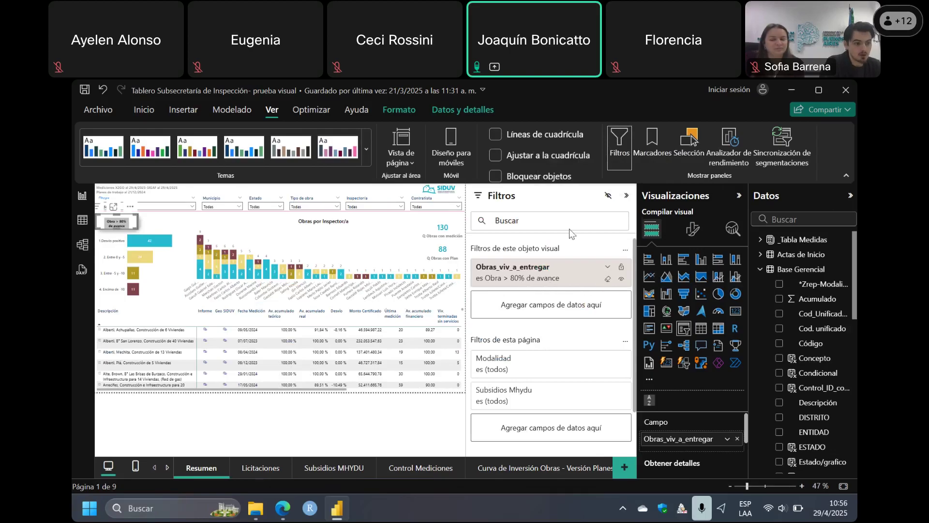
left_click(608, 270)
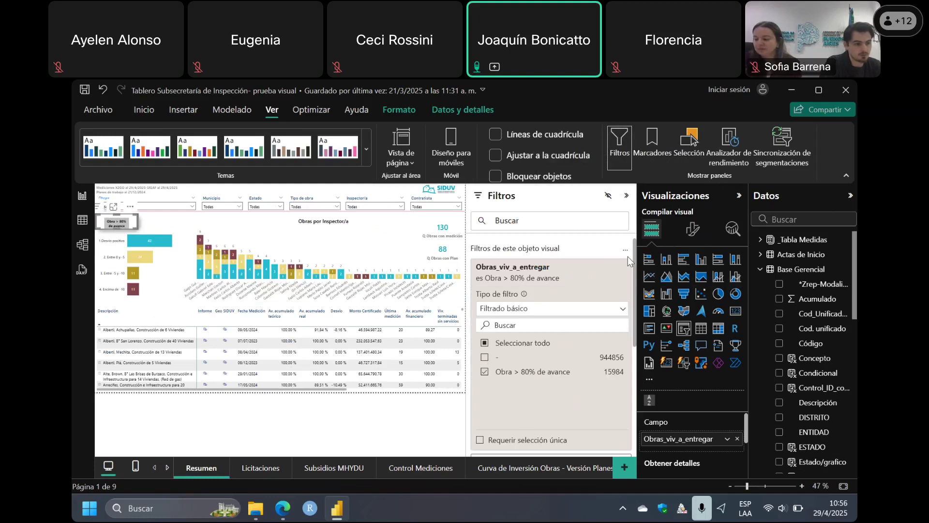
left_click(627, 197)
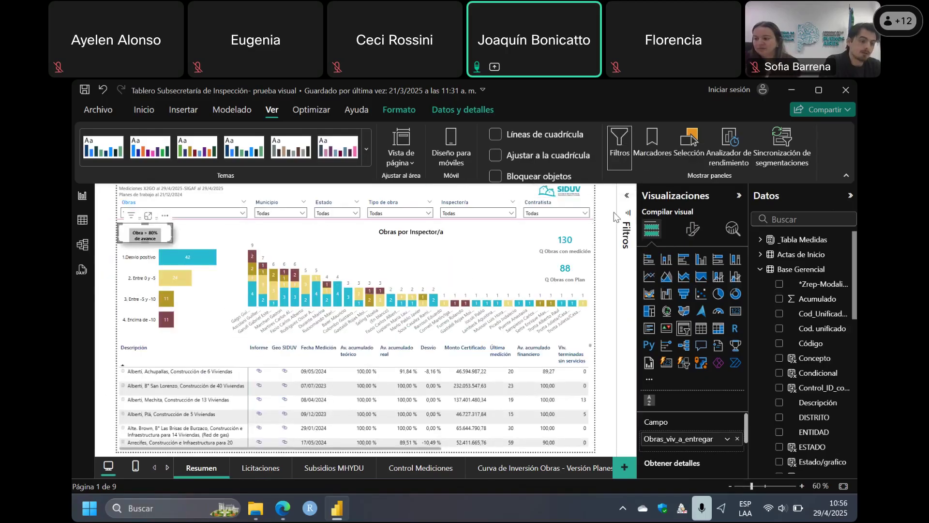
- Switch the Obras_viv_a_entregar filter type to Filtrado avanzado, review its comparison conditions without applying any, and collapse the filters
left_click(627, 198)
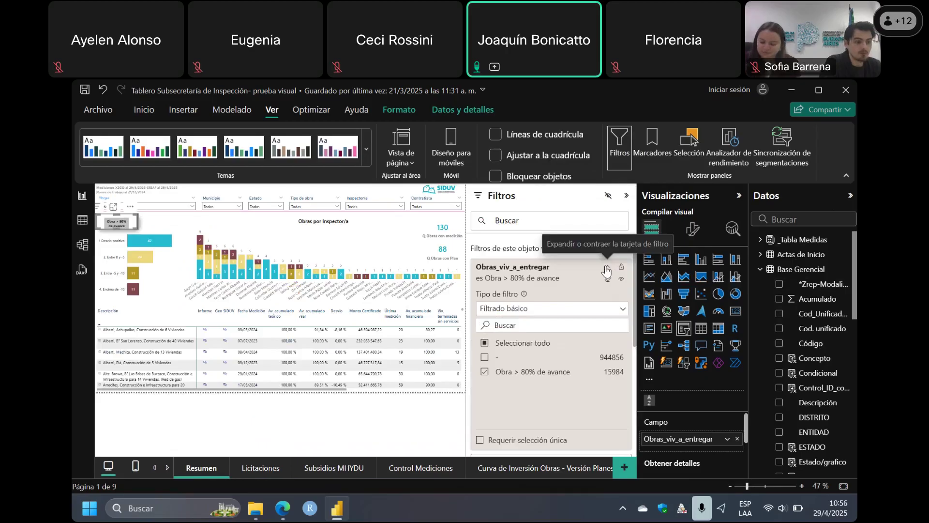
left_click(576, 313)
left_click(536, 327)
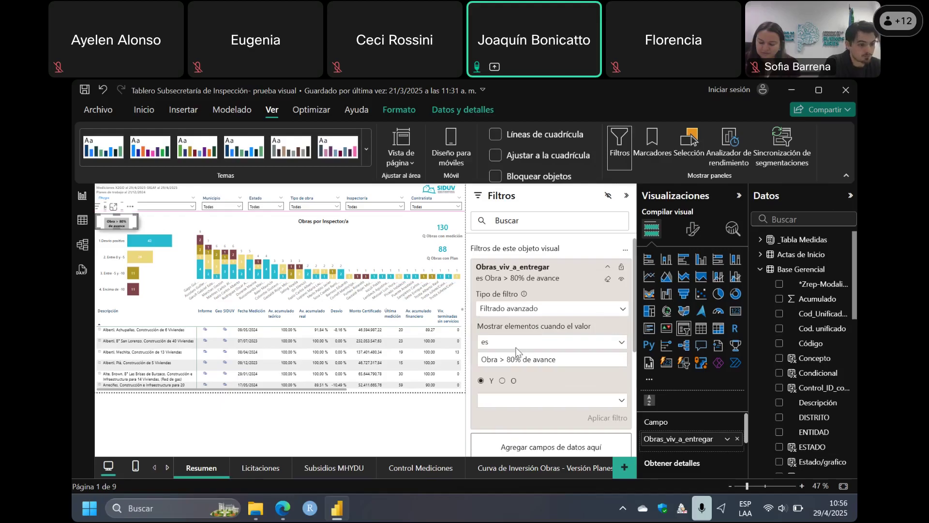
left_click(548, 342)
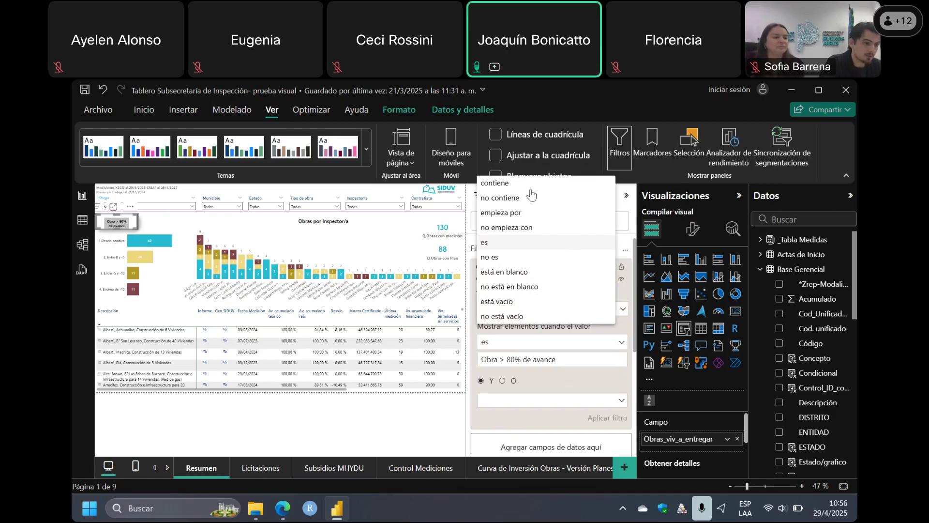
left_click(549, 383)
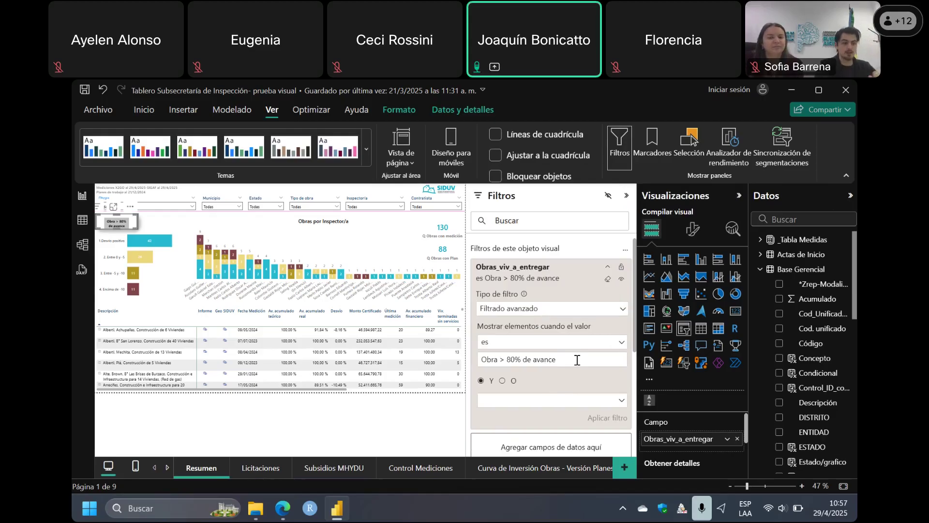
left_click(627, 195)
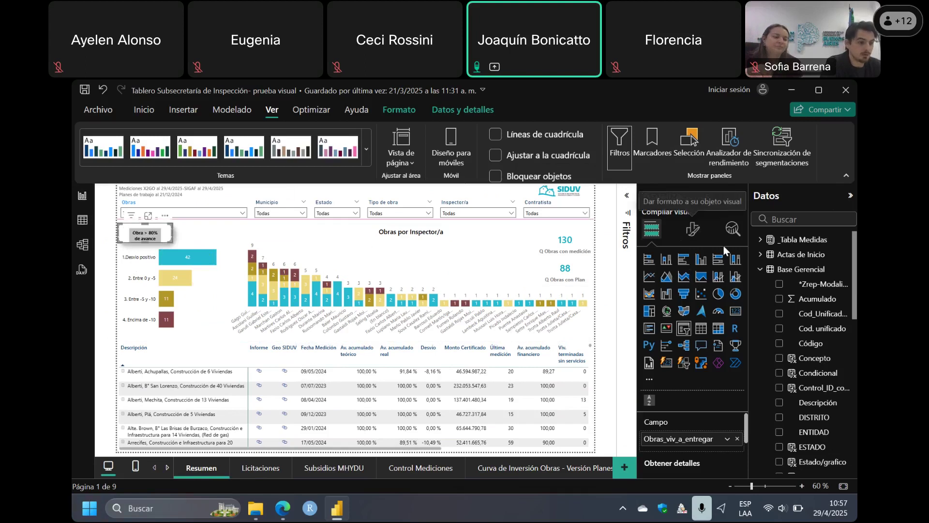
- Check the Resumen tile slicer's style settings, and set the Municipio slicer on the Licitaciones page to the Lista vertical style
left_click(694, 231)
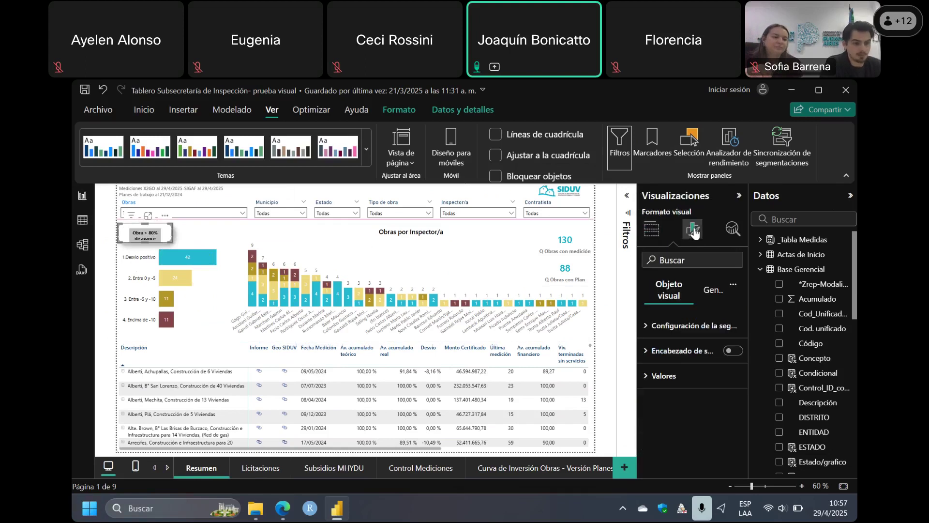
left_click(686, 332)
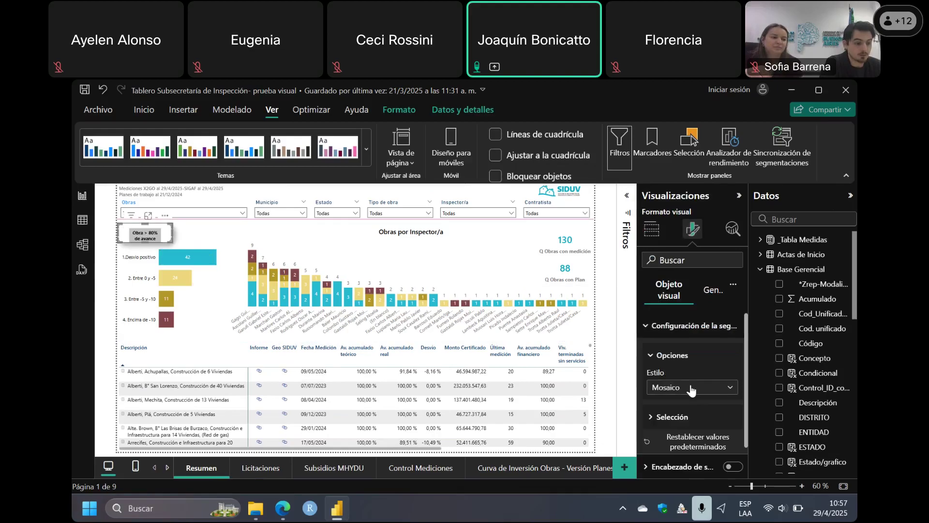
left_click(269, 477)
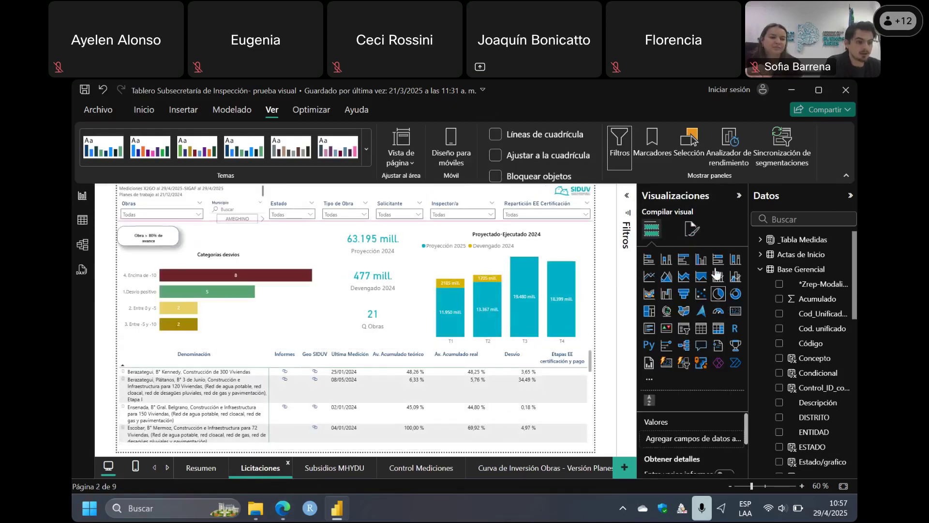
left_click(240, 206)
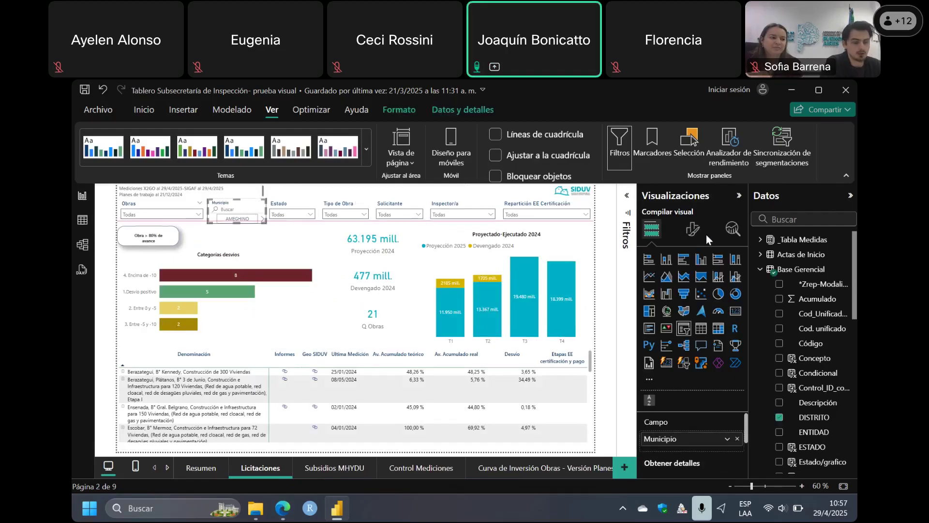
left_click(694, 229)
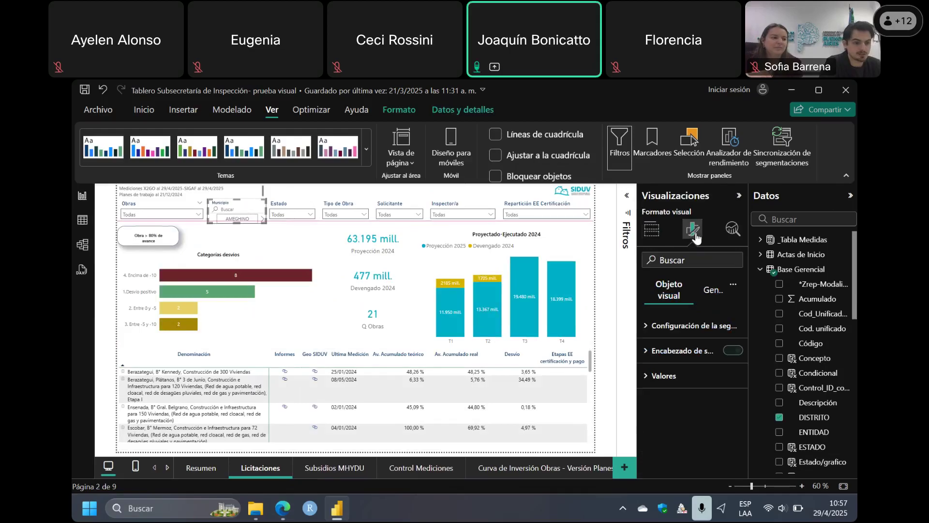
left_click(658, 331)
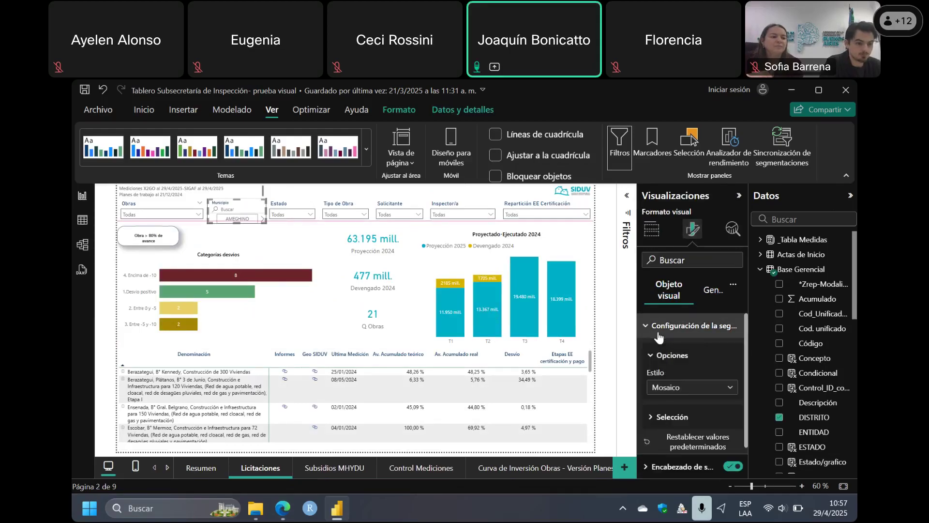
left_click(717, 388)
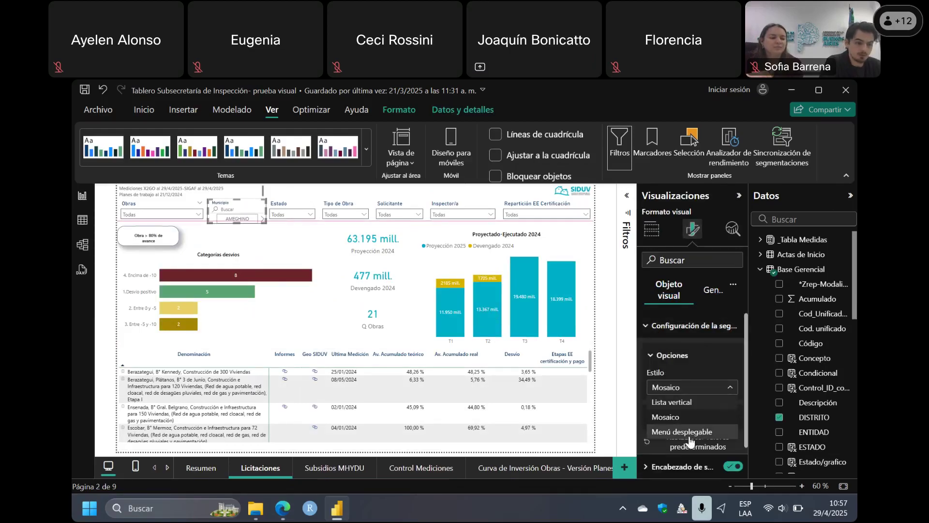
left_click(697, 402)
- Stretch the Municipio slicer down the Licitaciones page, shrink it back to its small height, and deselect it
left_click_drag(237, 223, 237, 473)
left_click_drag(252, 438, 233, 223)
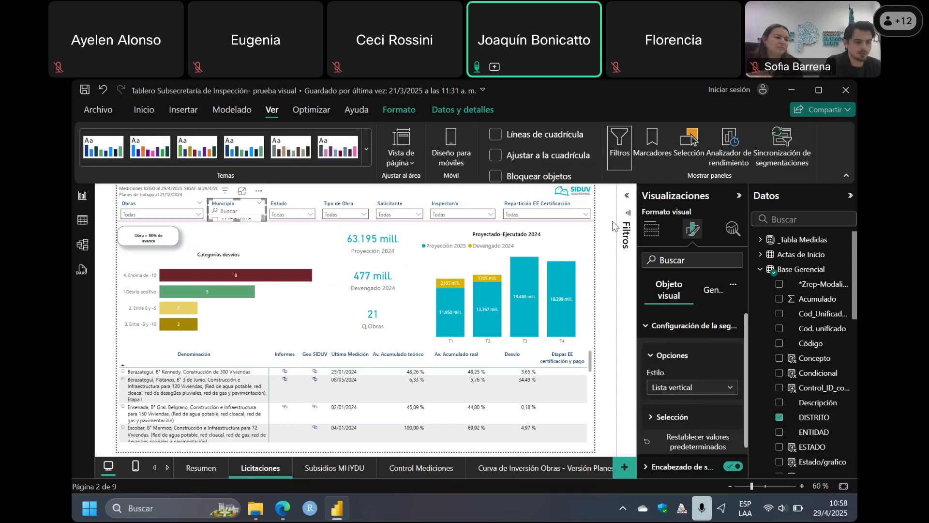
left_click(612, 221)
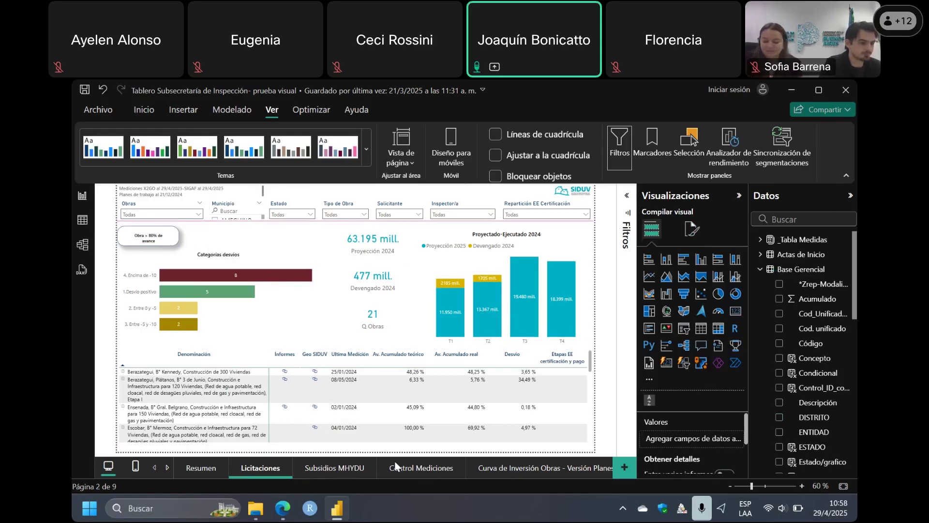
- Examine the works table on Licitaciones, browse the pages from Subsidios MHYDU to Seguimiento EE certificación, and return to Resumen
scroll(591, 431, "down", 5)
left_click(591, 431)
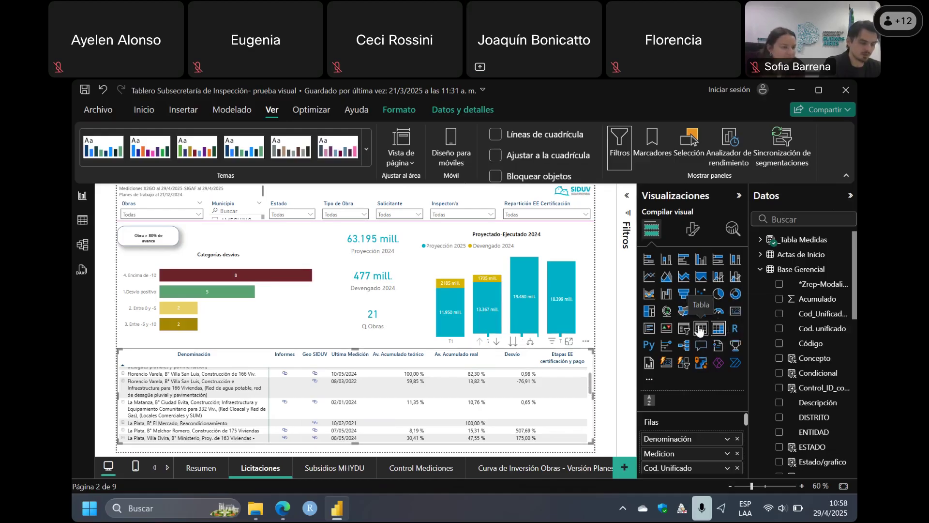
left_click(316, 472)
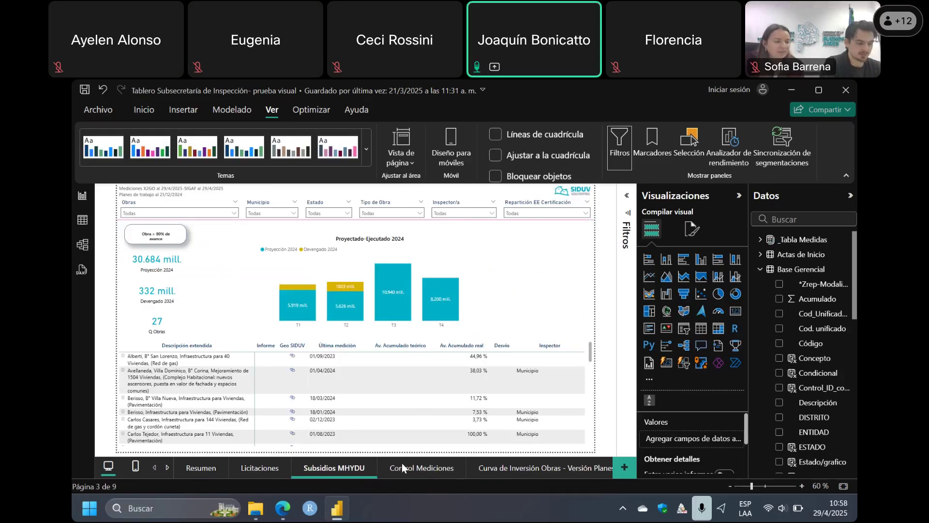
left_click(428, 466)
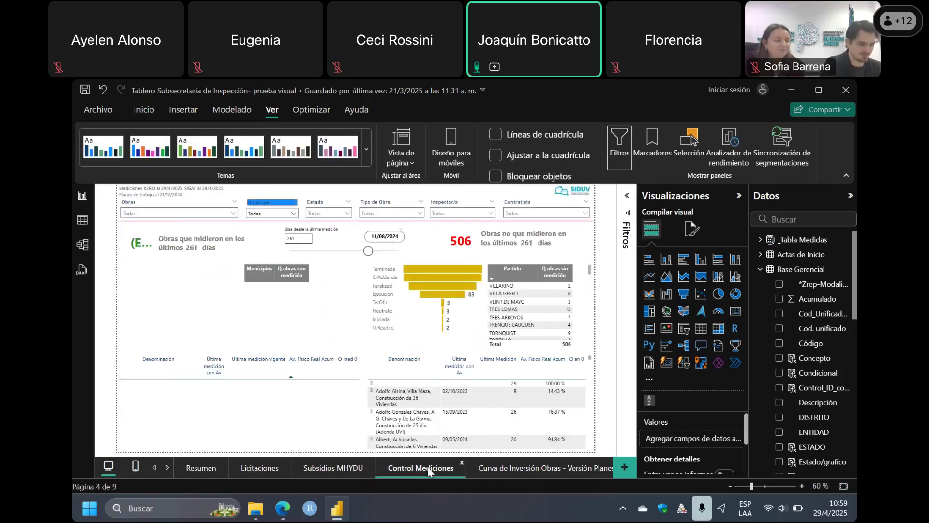
left_click(537, 469)
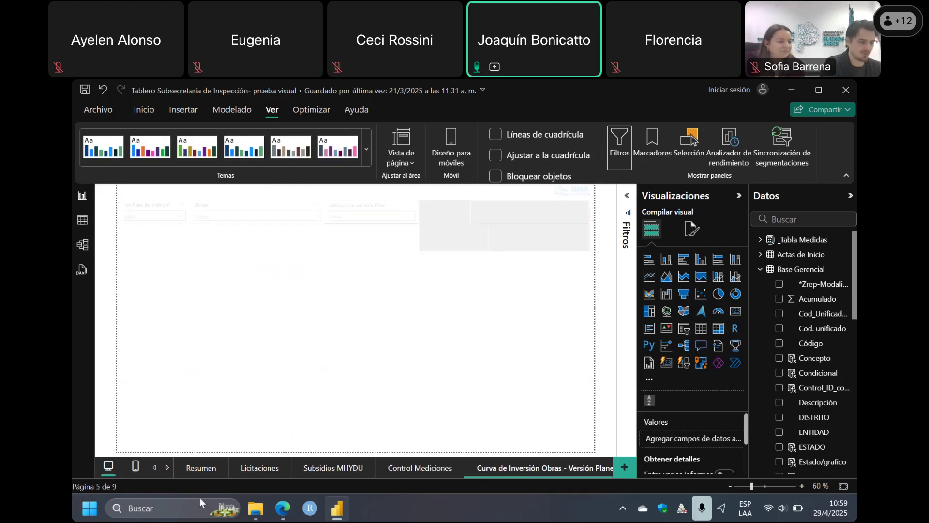
left_click(168, 468)
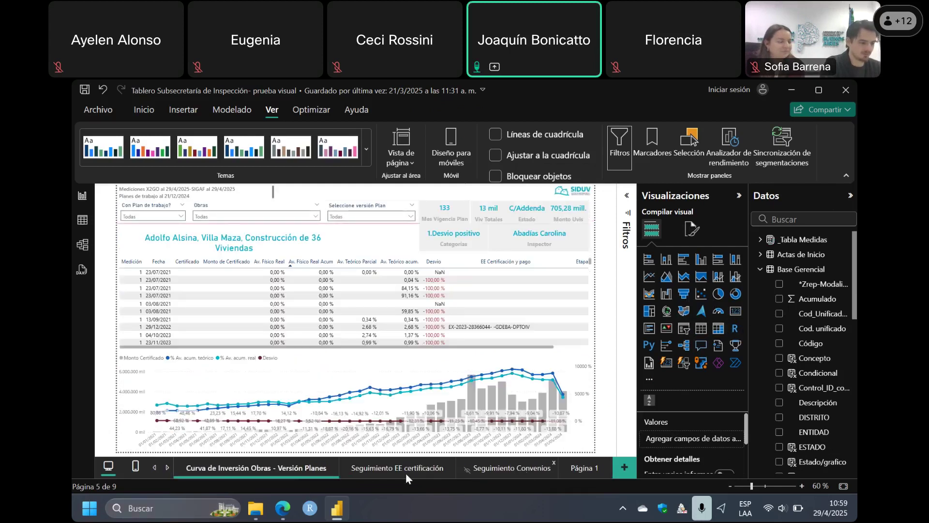
left_click(404, 468)
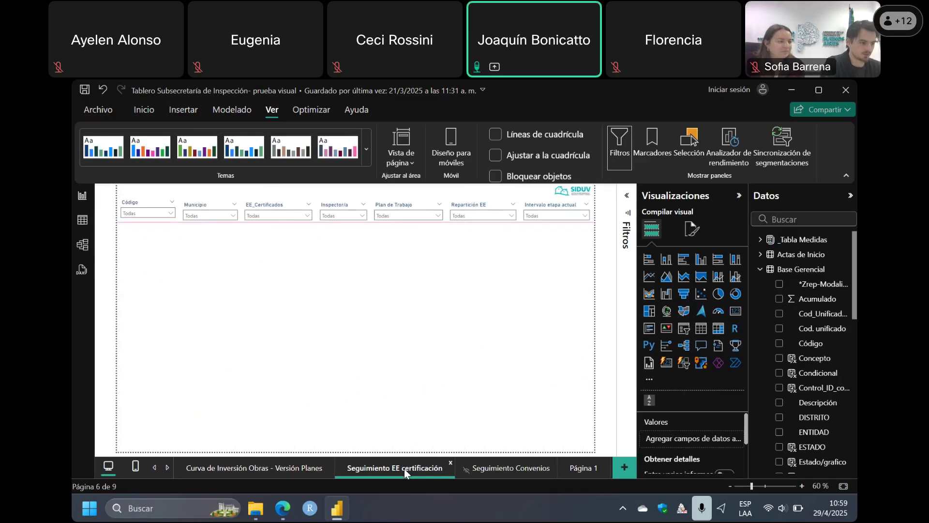
left_click(154, 468)
right_click(154, 468)
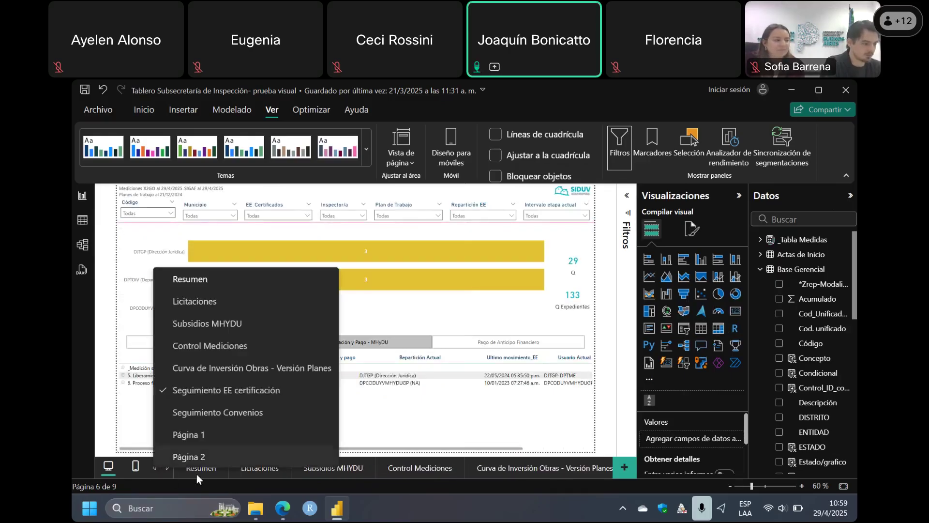
left_click(201, 462)
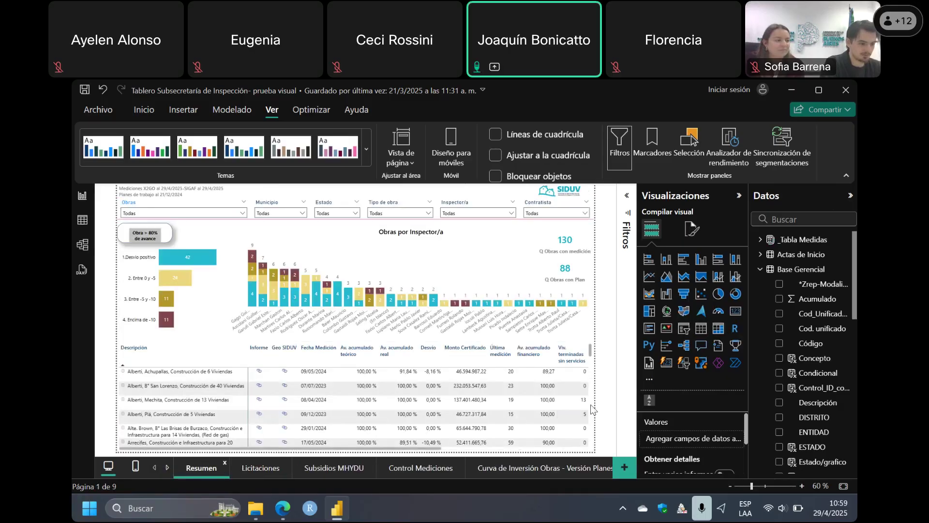
- Convert the works matrix on the Resumen page to a table, look over its columns, and convert it back to a matrix
left_click(592, 409)
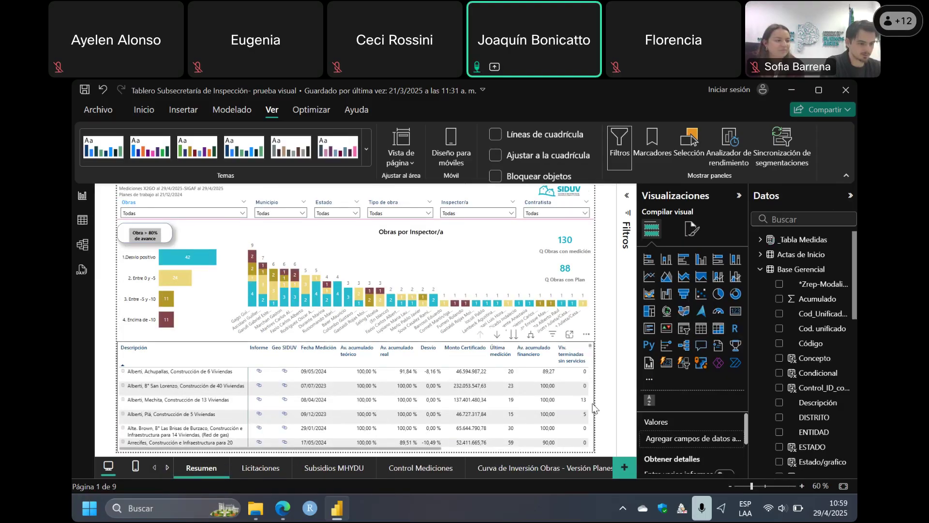
left_click(701, 328)
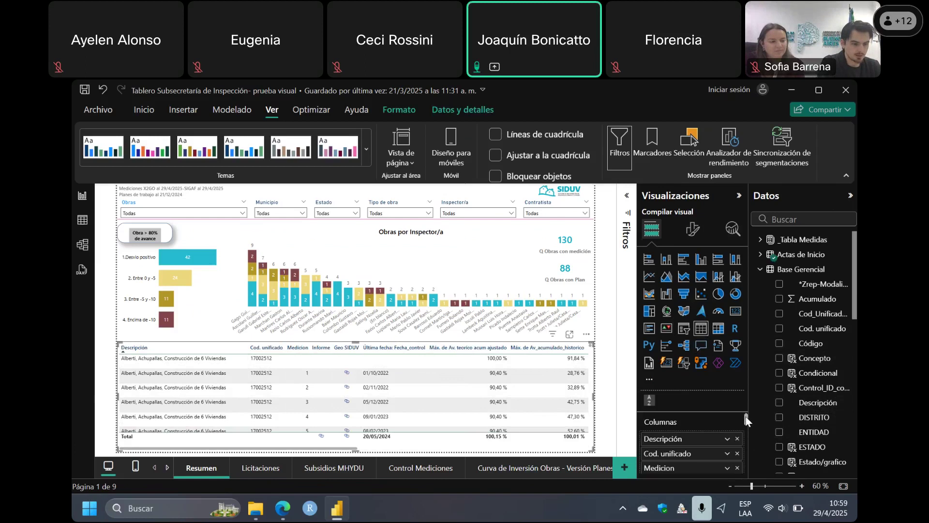
mouse_move(745, 419)
left_mouse_down()
mouse_move(749, 469)
mouse_move(760, 413)
mouse_move(748, 433)
mouse_move(748, 422)
left_mouse_up()
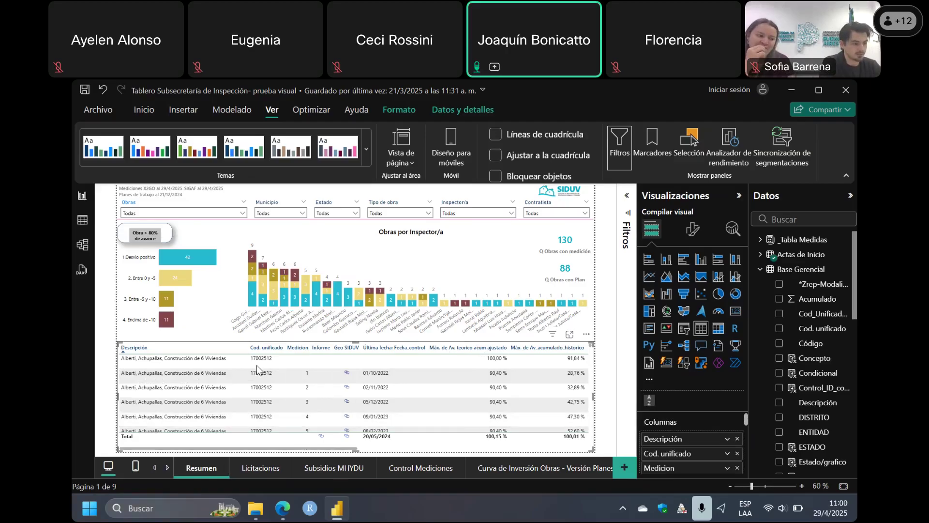
left_click_drag(338, 451, 275, 455)
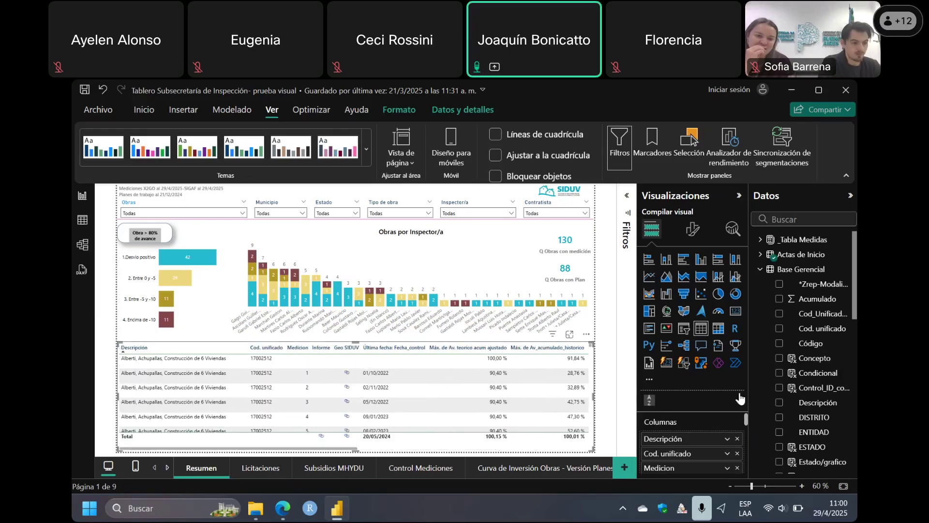
left_click(718, 329)
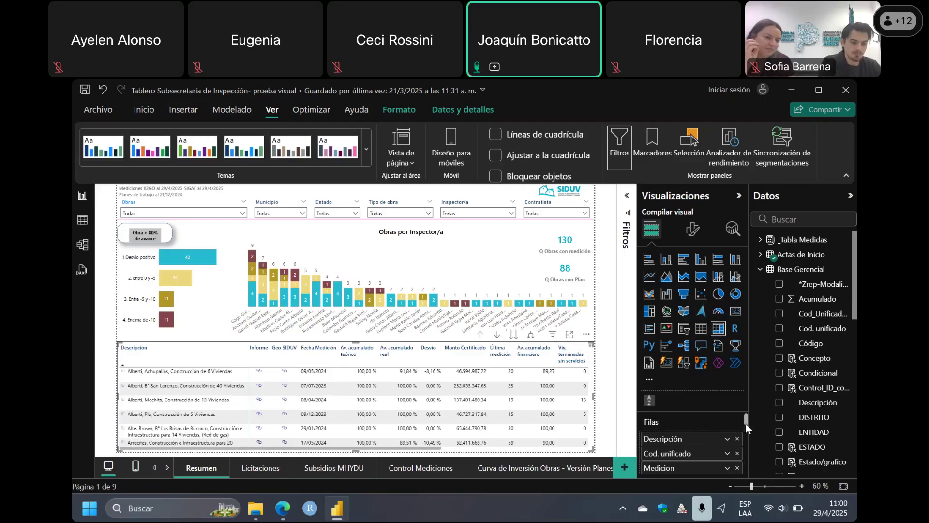
- Check the works matrix's row fields, expand the Alberti, Achupallas work down to its individual measurements, and collapse it again
scroll(745, 428, "down", 2)
scroll(745, 431, "up", 2)
scroll(745, 432, "down", 2)
scroll(752, 426, "up", 1)
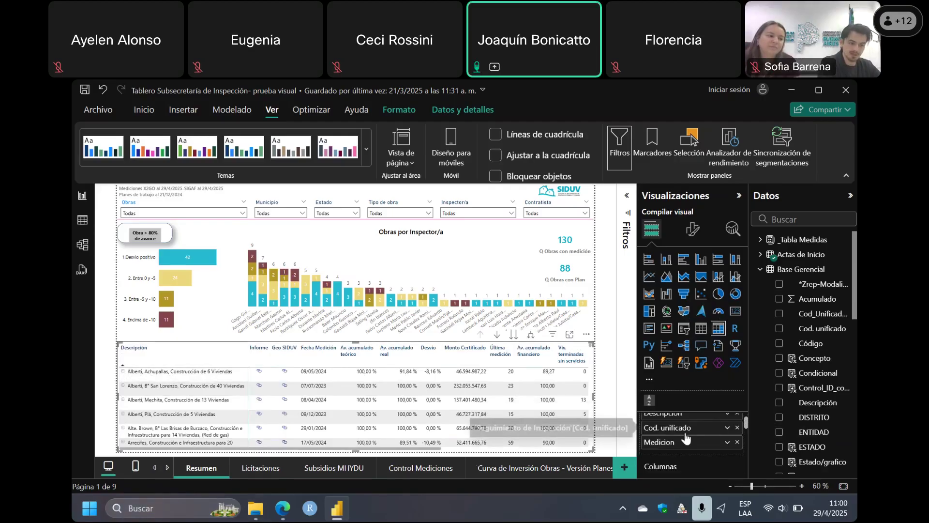
left_click(122, 371)
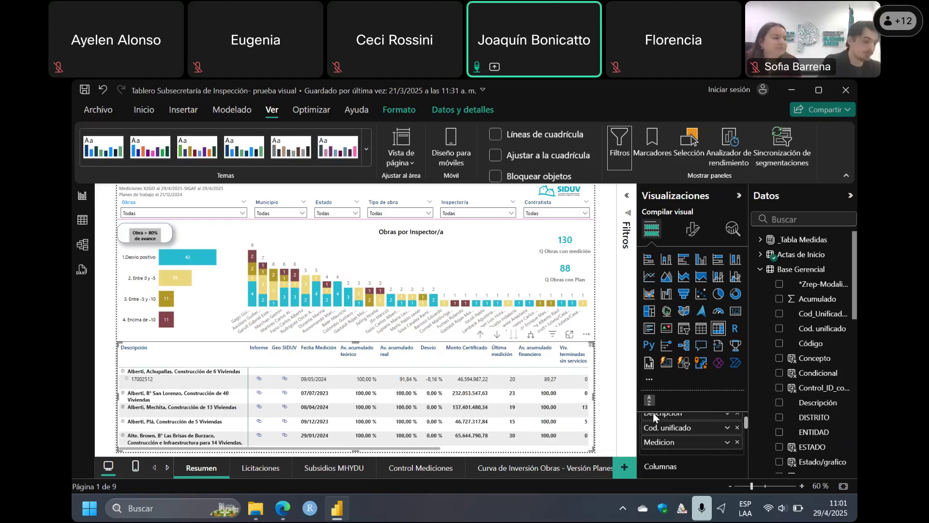
left_click(127, 380)
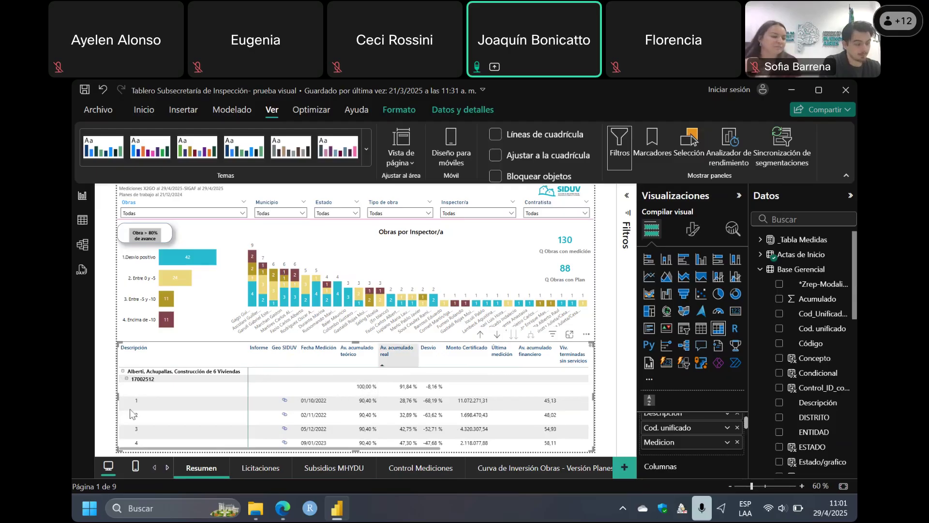
left_click(125, 380)
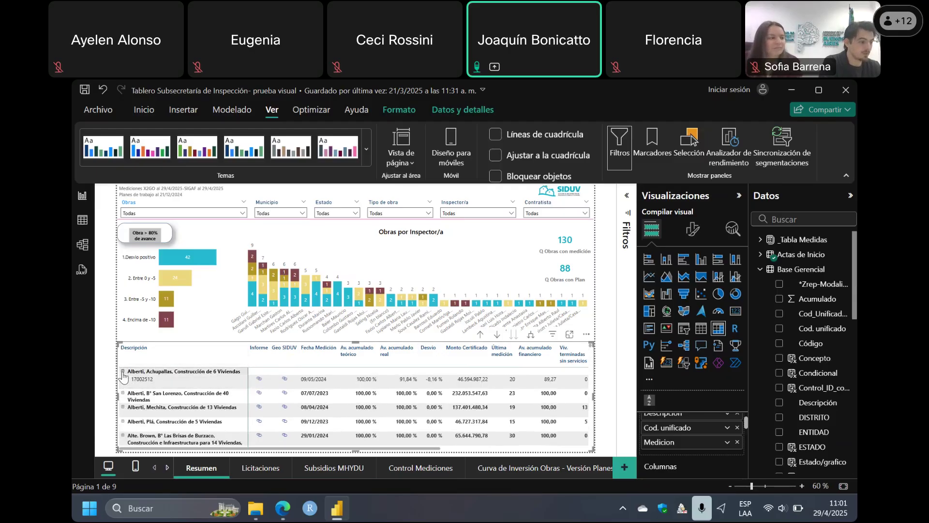
left_click(125, 375)
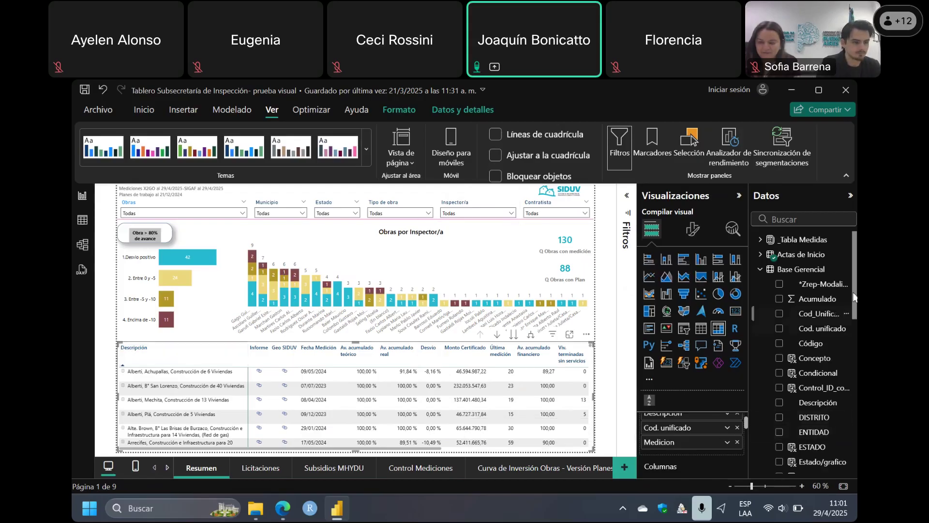
- Search the data fields for "municipio", dismissing the notifications, and bring the matrix's row fields into view
left_click(823, 219)
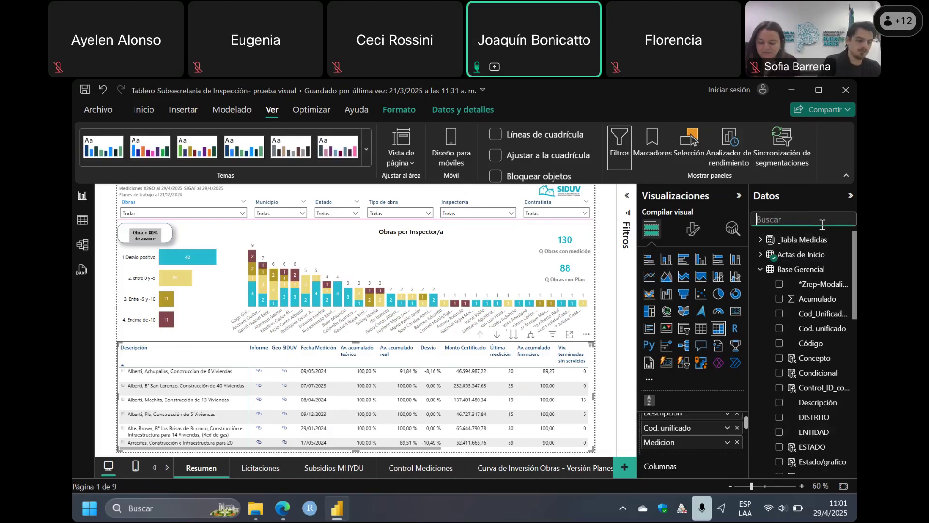
type("munici")
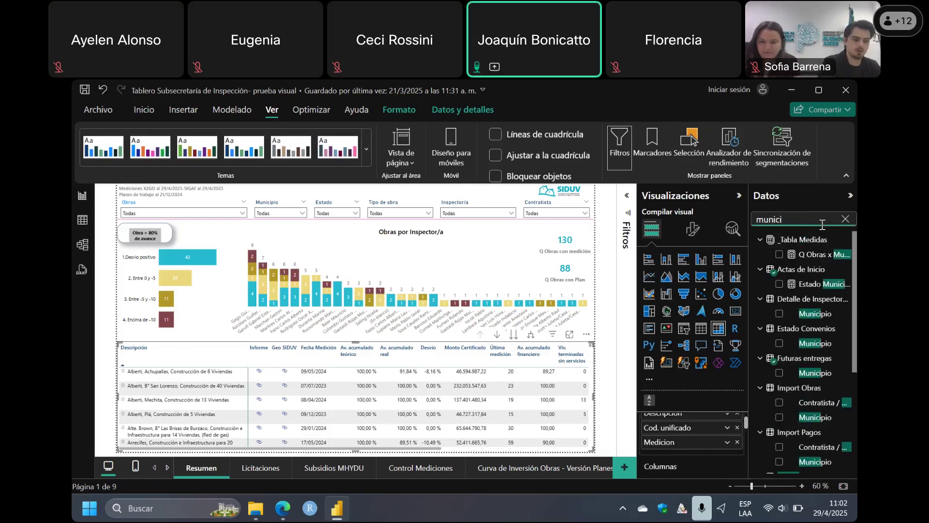
type("pio")
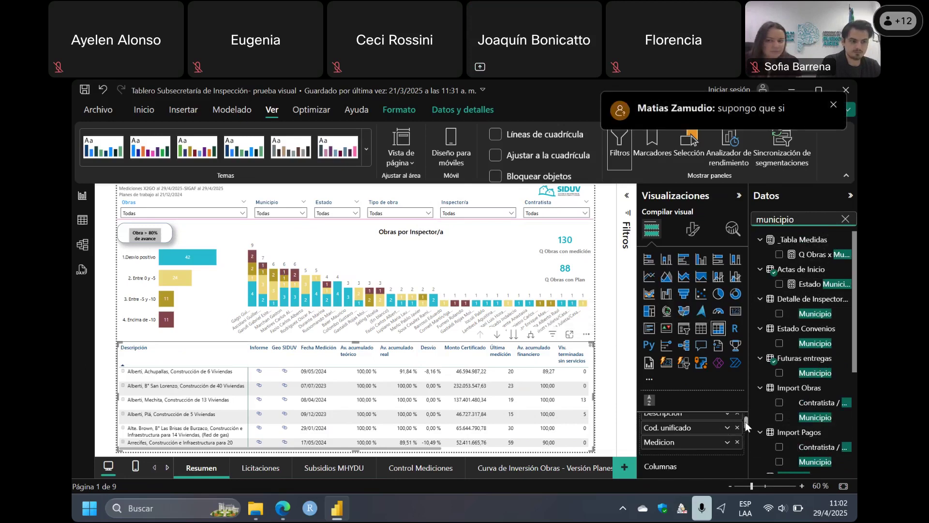
left_click_drag(746, 422, 746, 420)
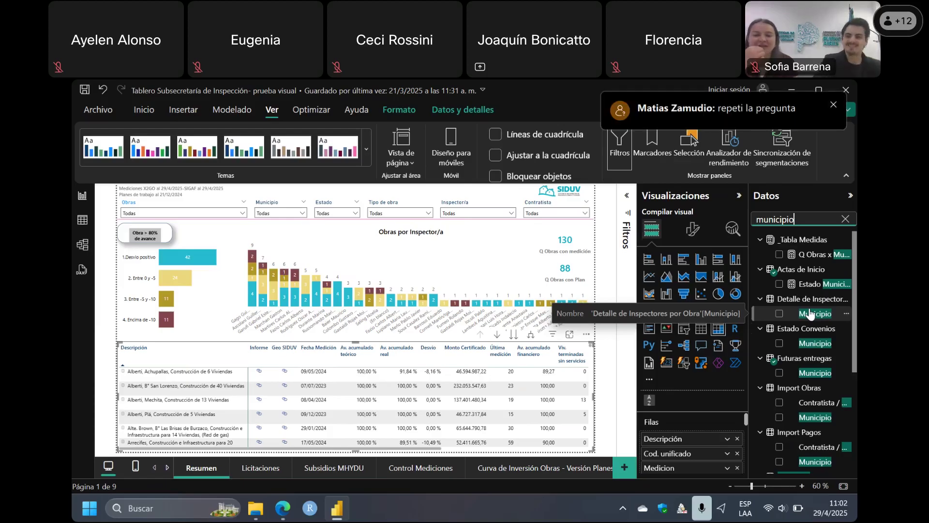
left_click(833, 106)
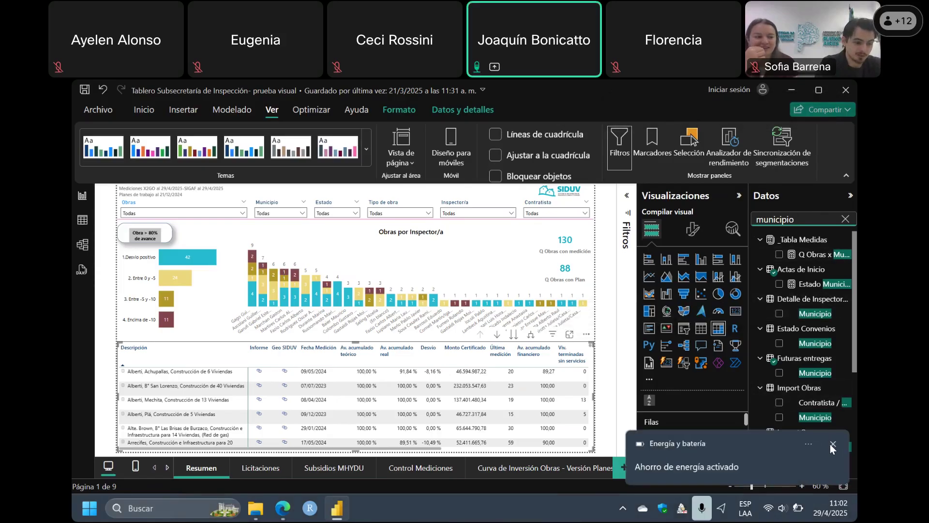
left_click(832, 444)
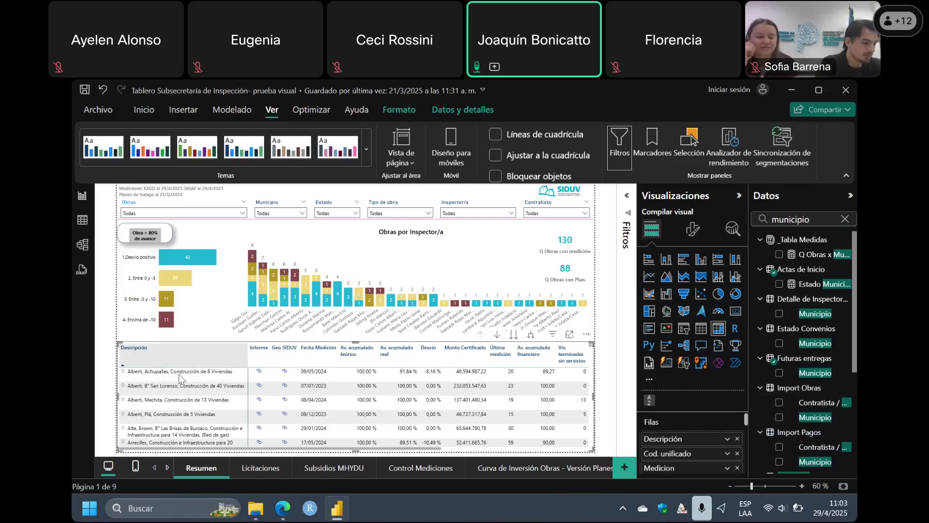
- Drill into the first work of the matrix through its unified code to its measurements, and collapse both levels
left_click(123, 372)
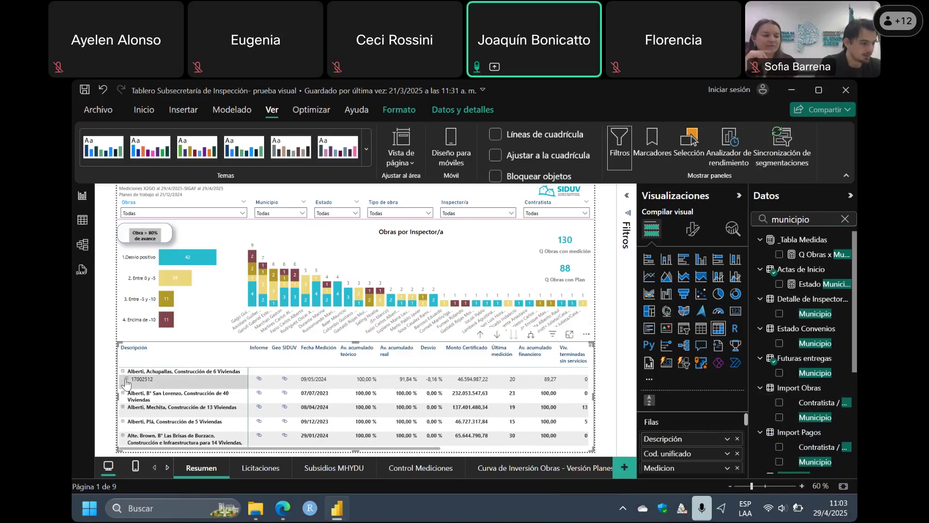
left_click(126, 379)
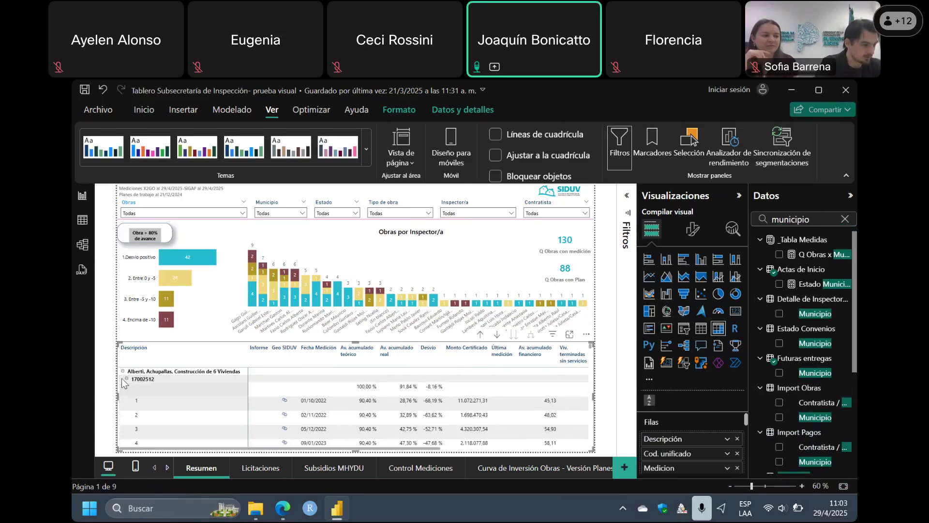
left_click(126, 379)
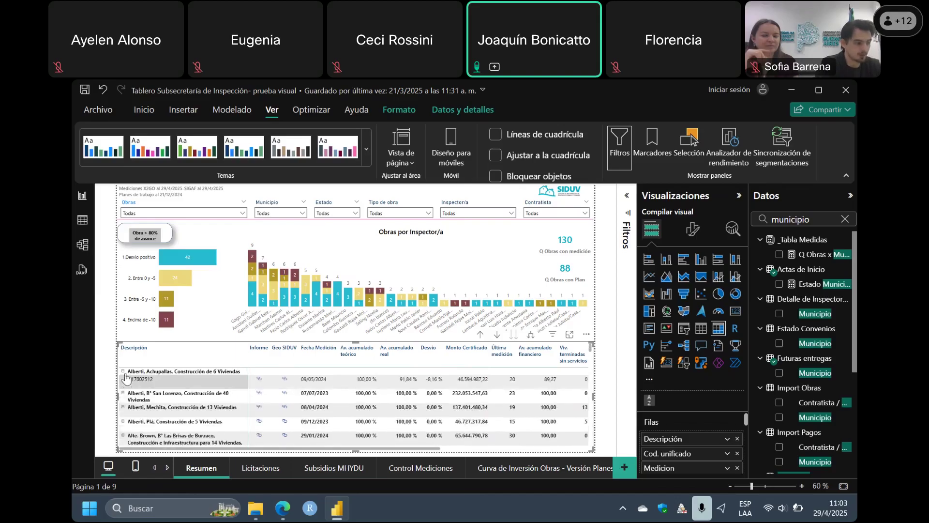
left_click(124, 373)
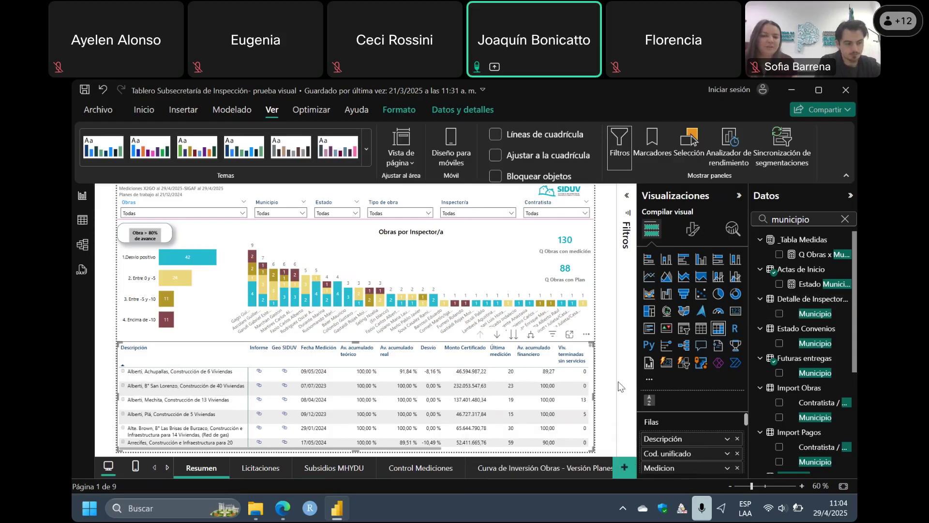
- Add the Municipio field from Futuras entregas as the first row level of the works matrix, above Descripción
left_click_drag(746, 420, 749, 432)
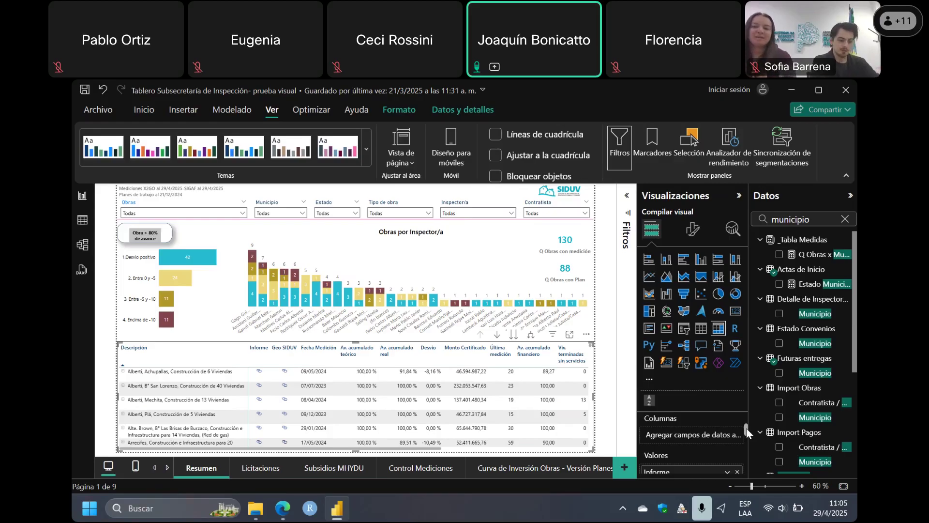
scroll(747, 428, "up", 2)
scroll(748, 423, "down", 2)
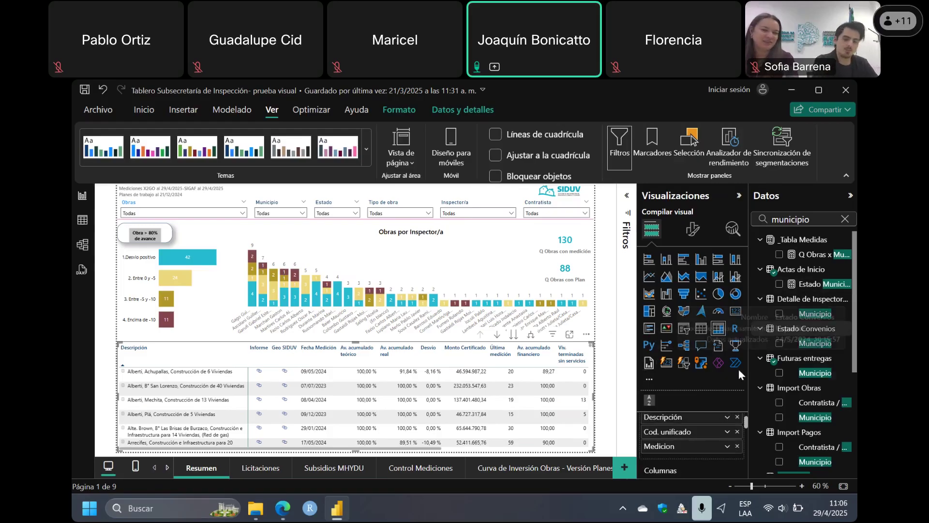
left_click_drag(817, 373, 695, 437)
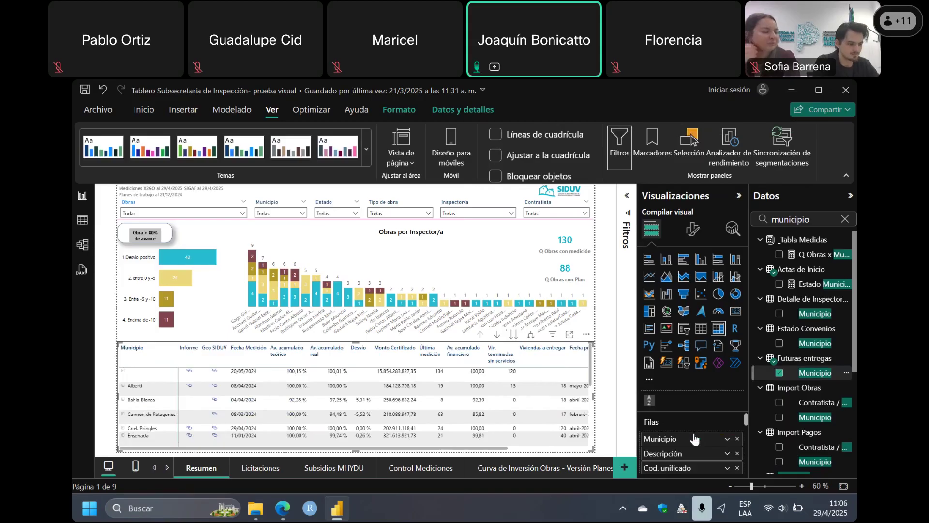
- Sort the matrix by Av. acumulado financiero in descending and ascending order, by Desvio descending, and finally by Av. acumulado real descending
left_click(468, 362)
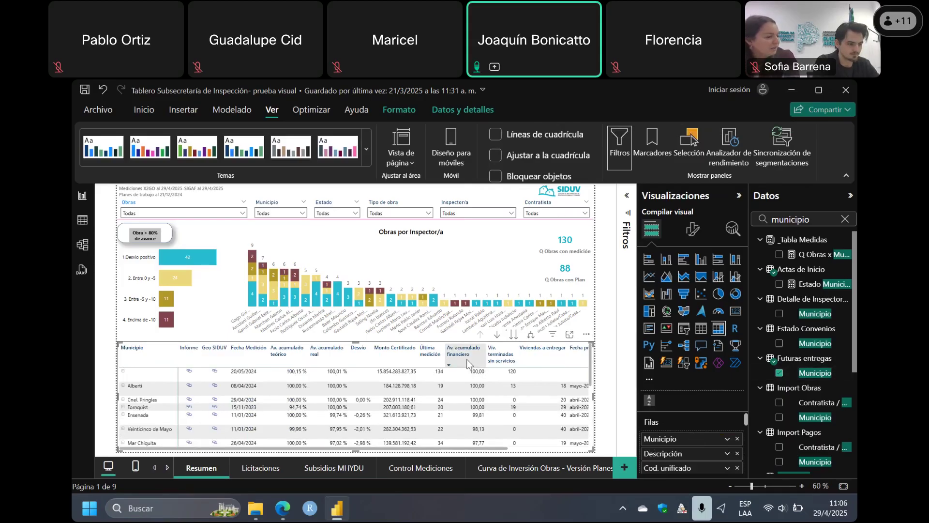
left_click(468, 362)
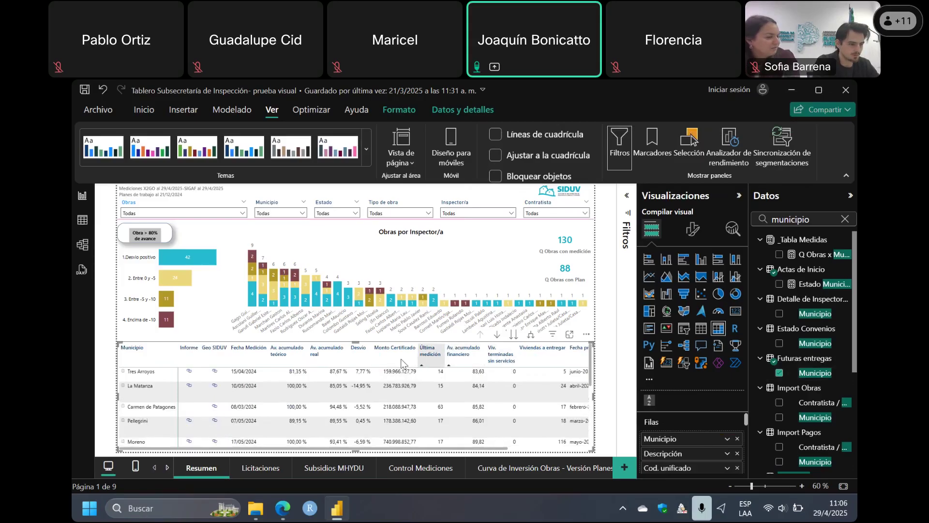
left_click(359, 366)
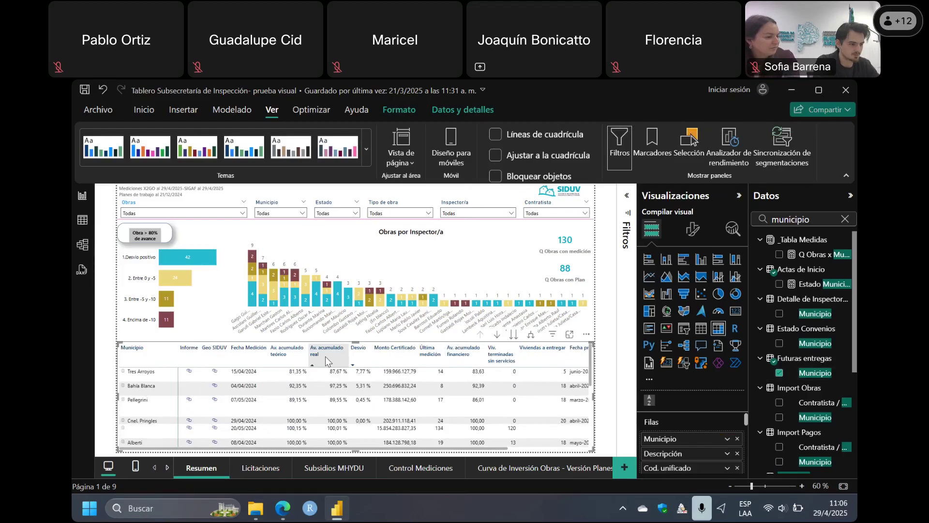
left_click(325, 356)
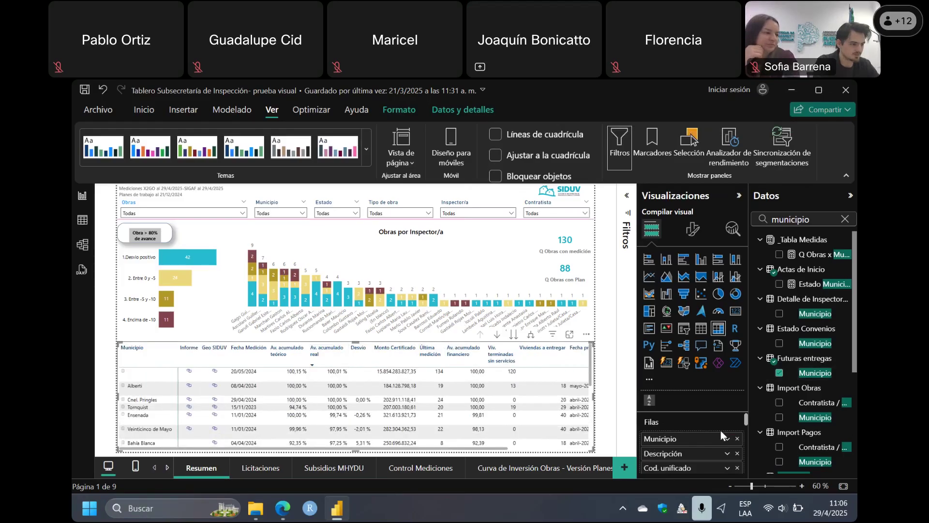
- Remove Municipio from the matrix rows, clear the field search, and look over the matrix's value fields
left_click(737, 439)
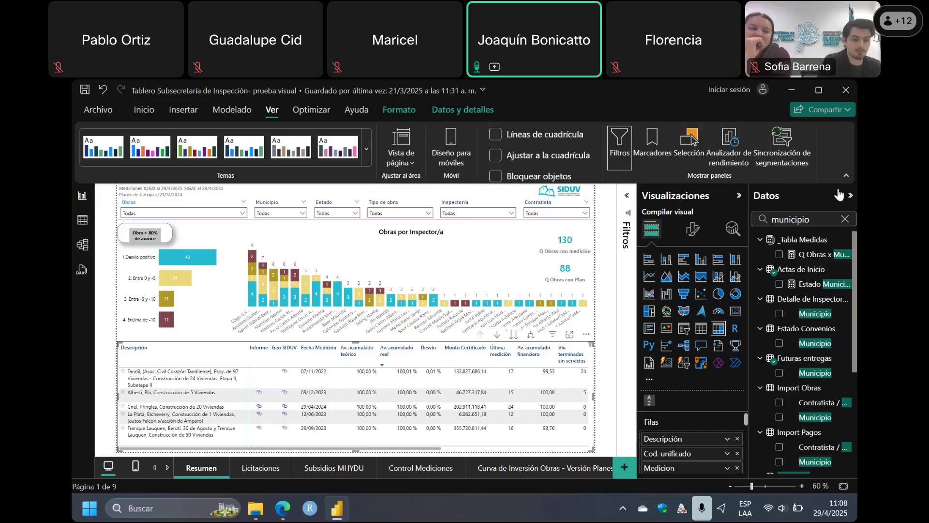
left_click(846, 219)
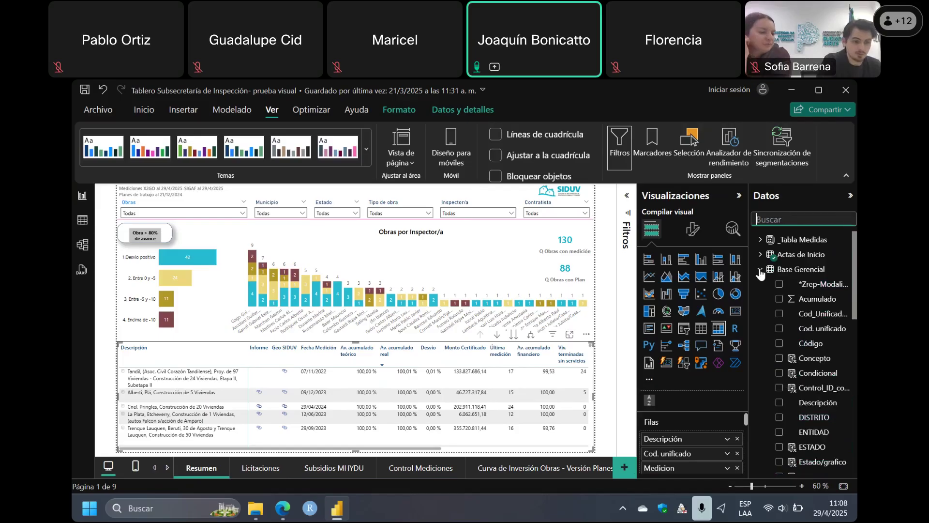
left_click_drag(747, 420, 746, 435)
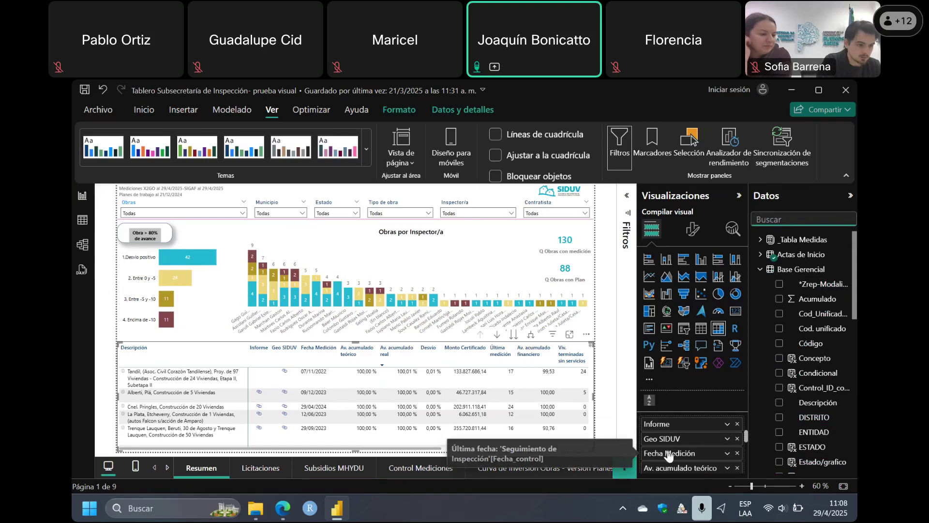
left_click_drag(746, 435, 746, 452)
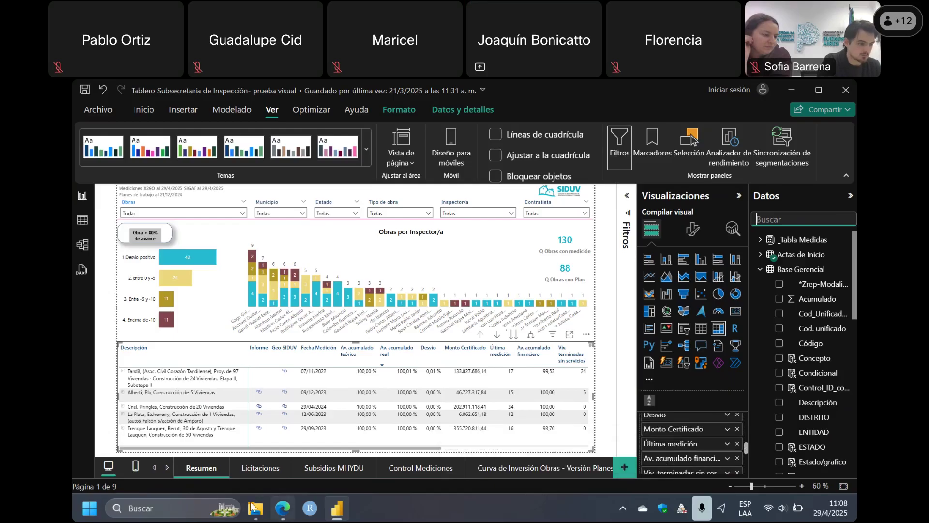
- Open the Tableros PBI folder inside PBI-Vivienda on the Seguimiento (Z:) network drive in File Explorer
left_click(252, 506)
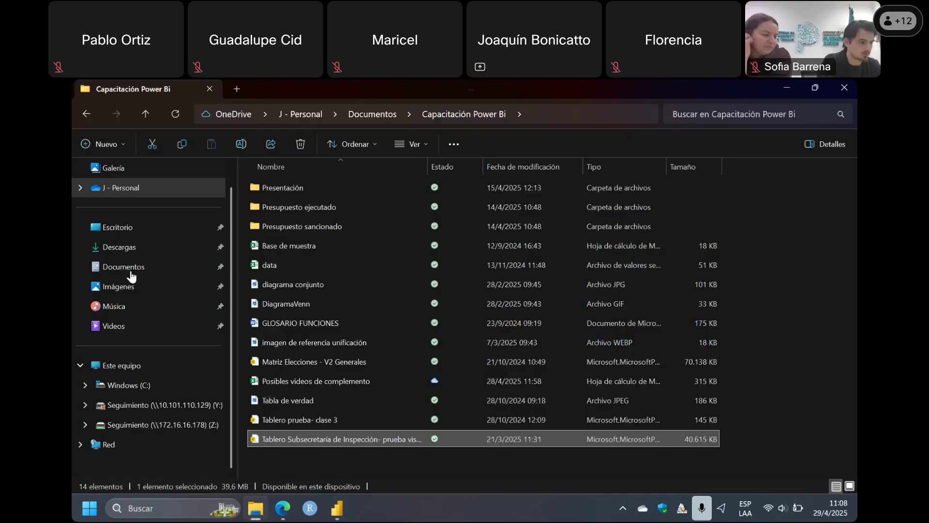
left_click(190, 427)
left_click_drag(855, 241, 851, 266)
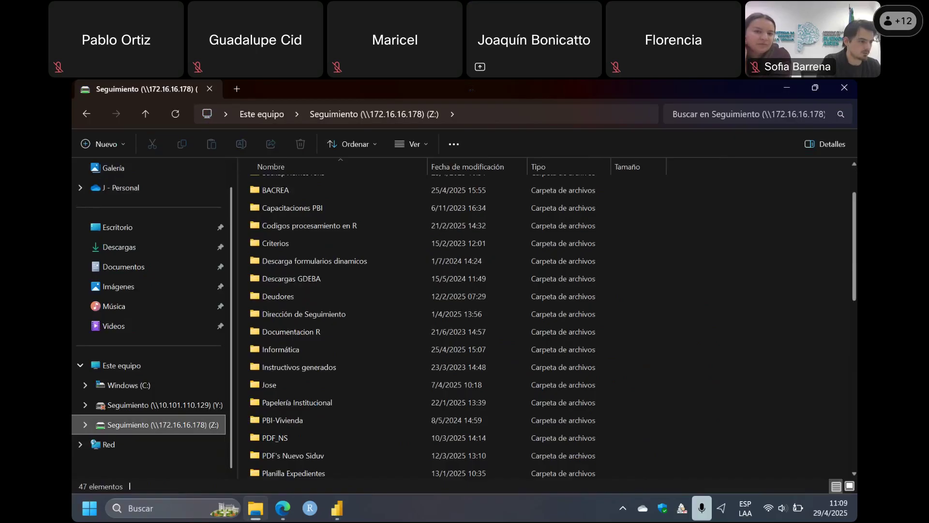
double_click(300, 420)
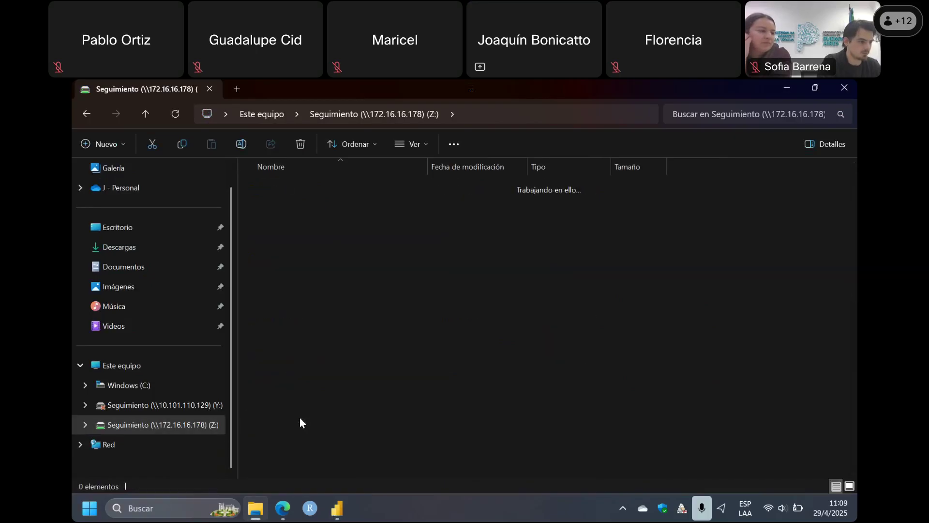
scroll(519, 256, "down", 1)
scroll(690, 292, "down", 1)
double_click(289, 443)
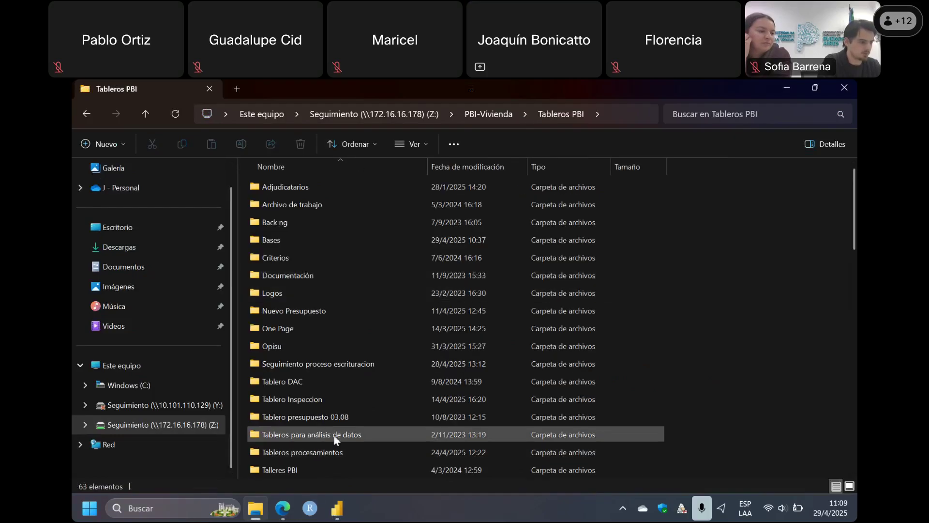
- Open the Tablero Subsecretaría de Inspección report from the Tablero Inspeccion folder
double_click(347, 452)
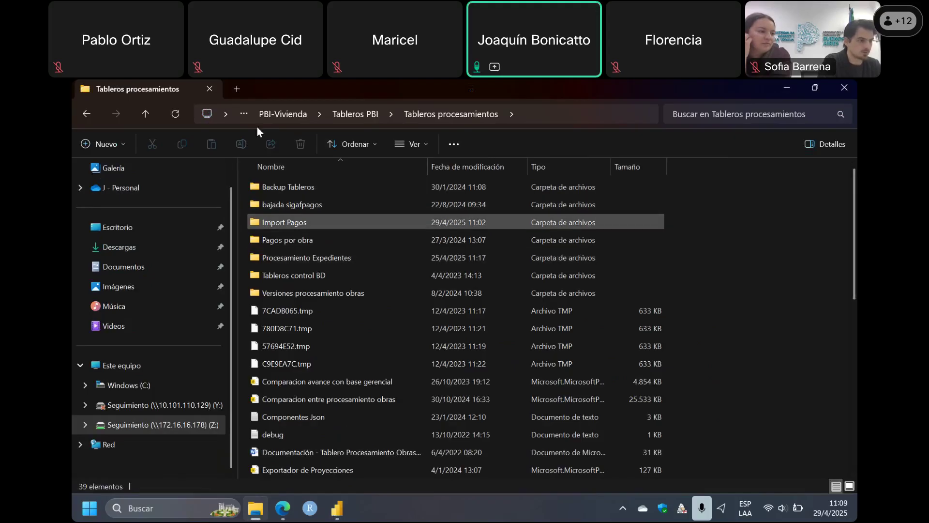
left_click(358, 115)
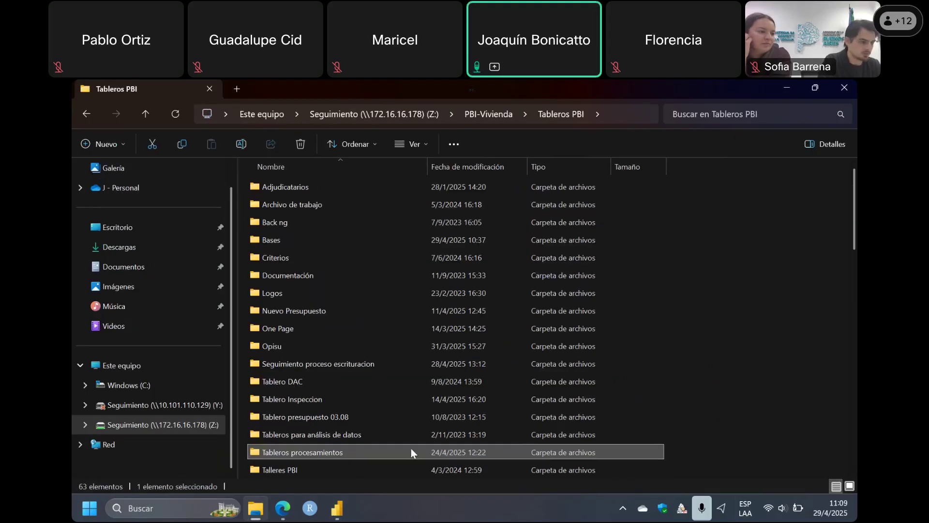
double_click(333, 403)
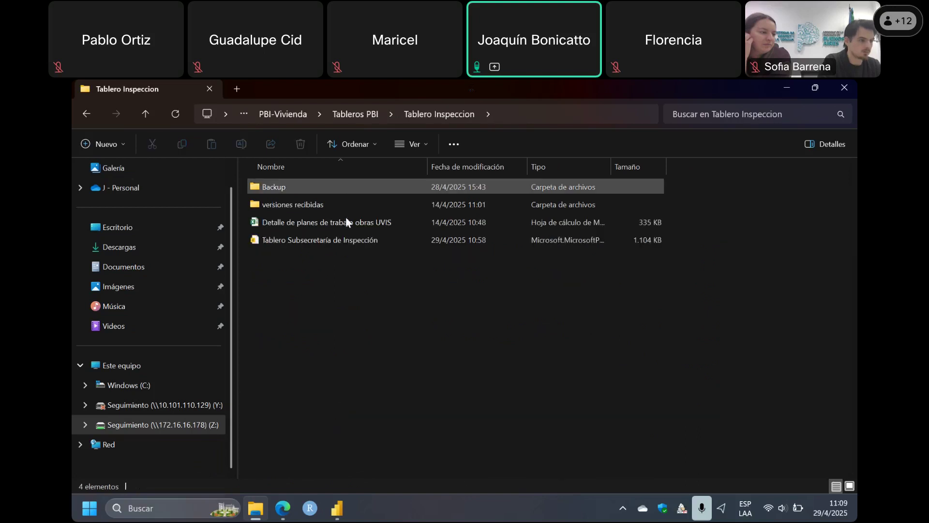
double_click(342, 239)
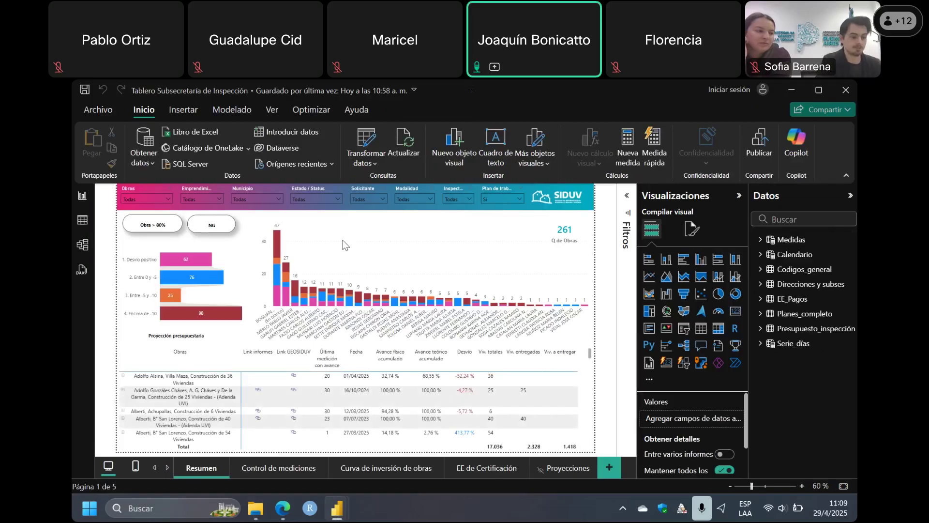
- Expand the "Alberti, Mechita, Construcción de 13 Viviendas" row in the works matrix down to its individual measurements
left_click(590, 410)
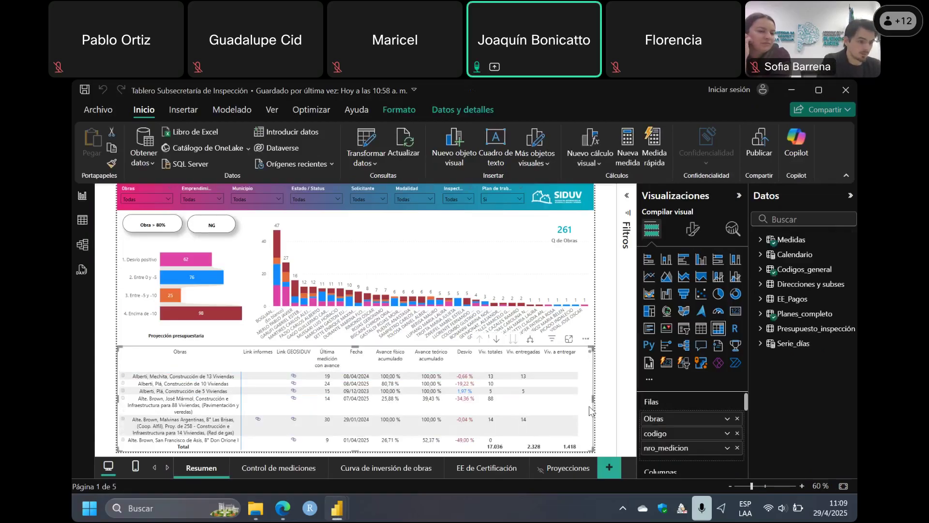
left_click(123, 377)
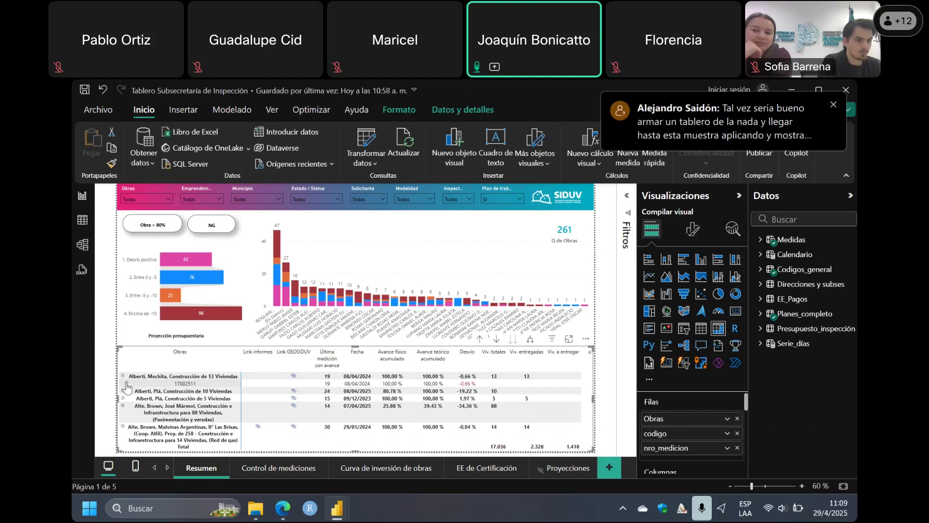
left_click(126, 384)
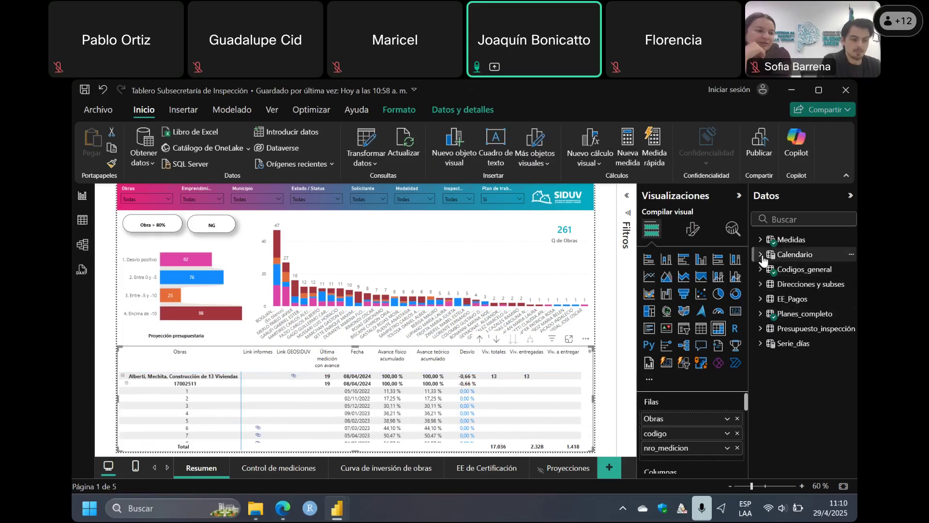
- Examine the formulas of the Av_acum_físico, Desvio and Fecha_med measures in the Medidas table
left_click(760, 240)
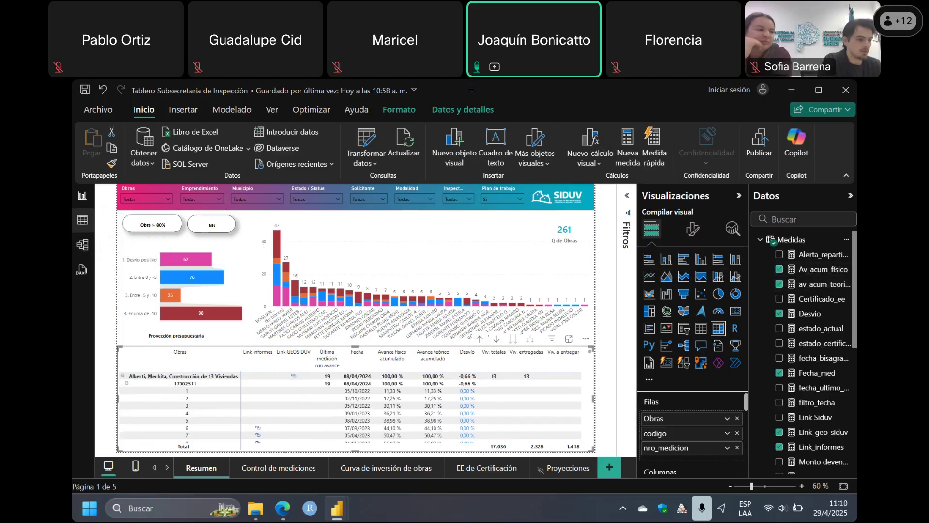
left_click(82, 220)
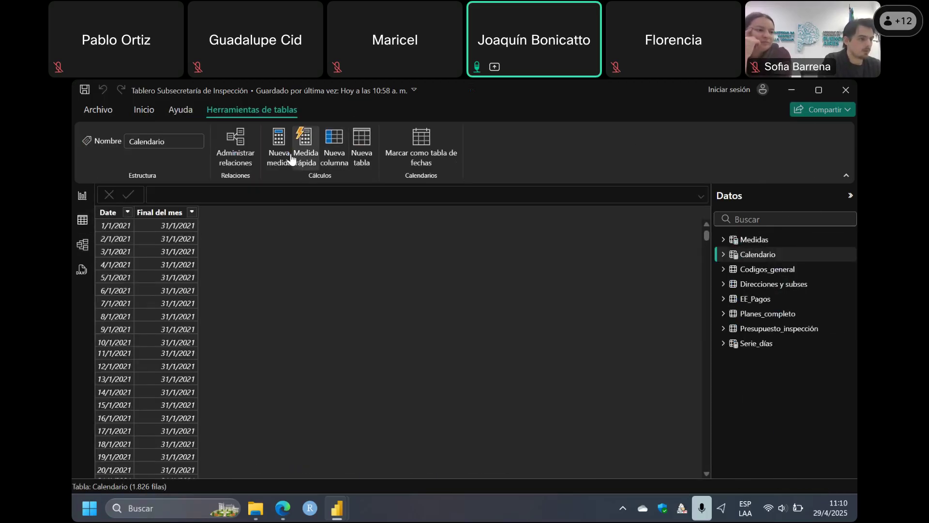
left_click(82, 196)
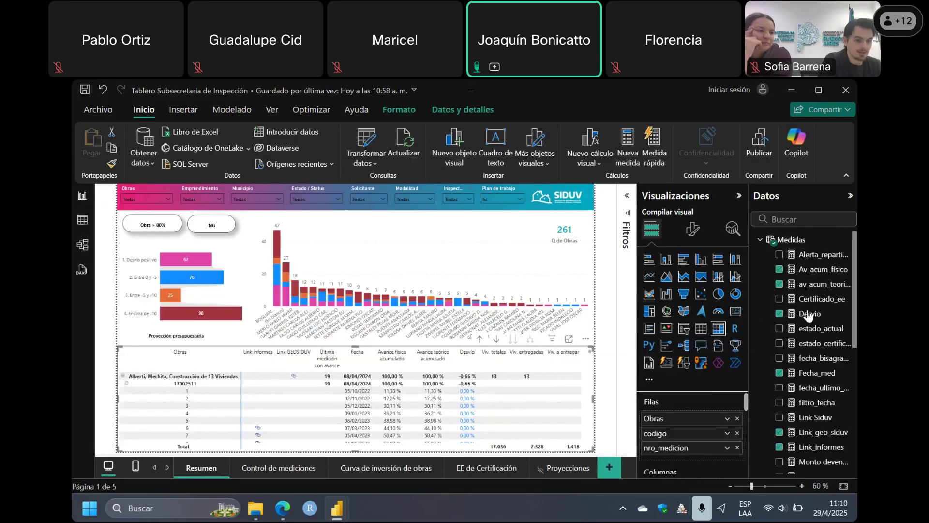
left_click(820, 274)
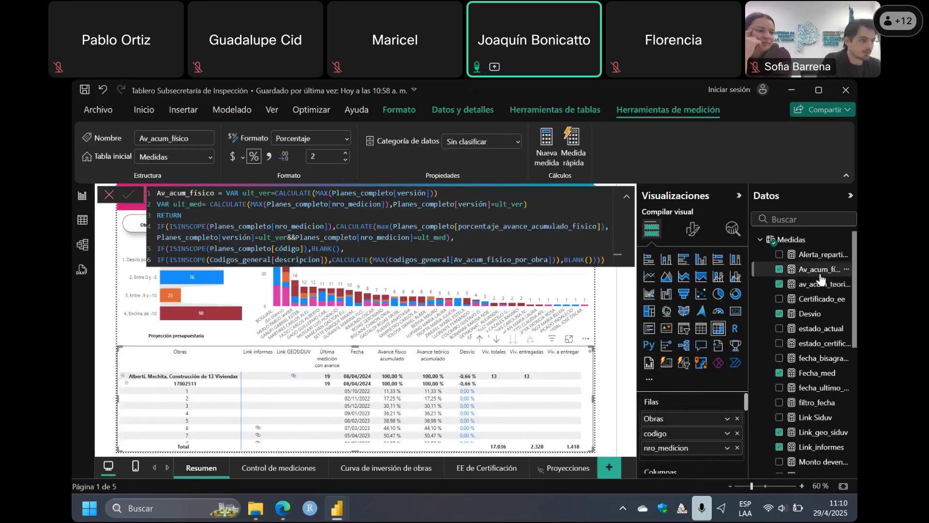
left_click(809, 317)
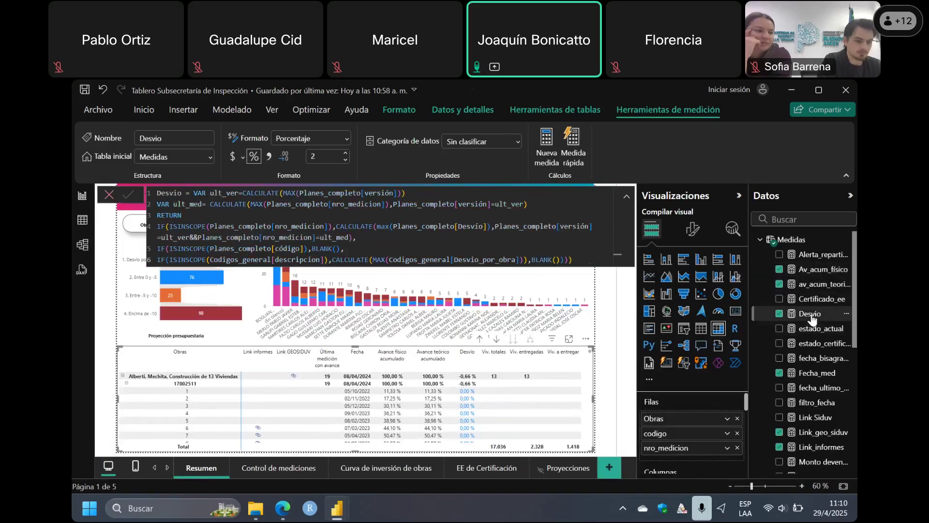
left_click(817, 379)
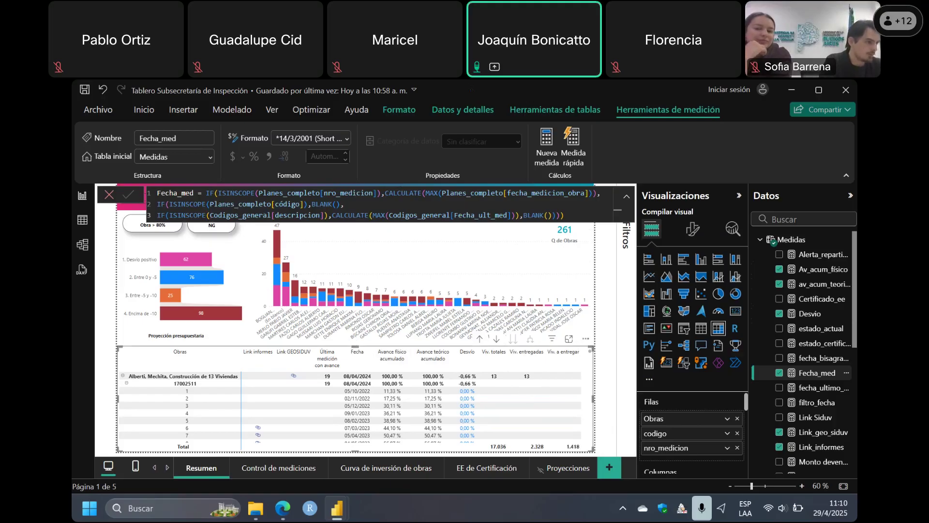
left_click(109, 196)
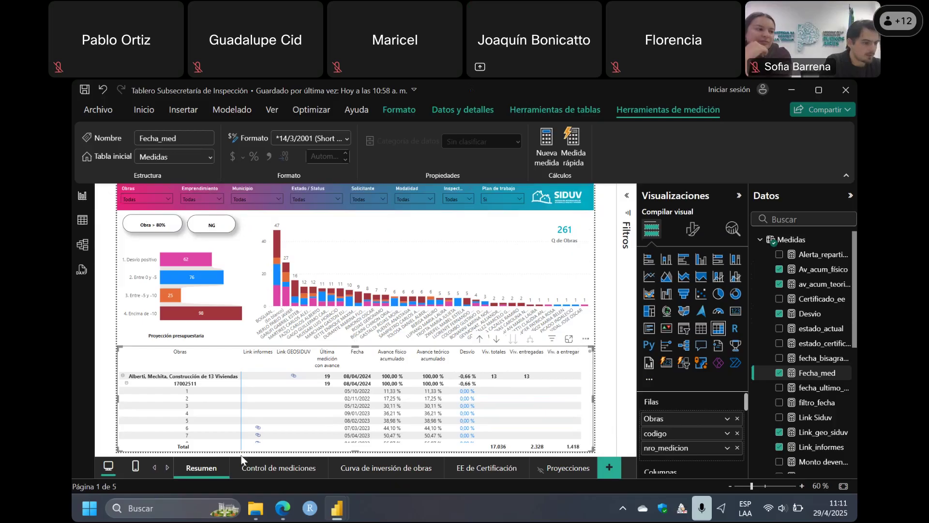
- Collapse the expanded Alberti, Mechita project in the matrix and close the Tablero Subsecretaría de Inspección report
left_click(127, 384)
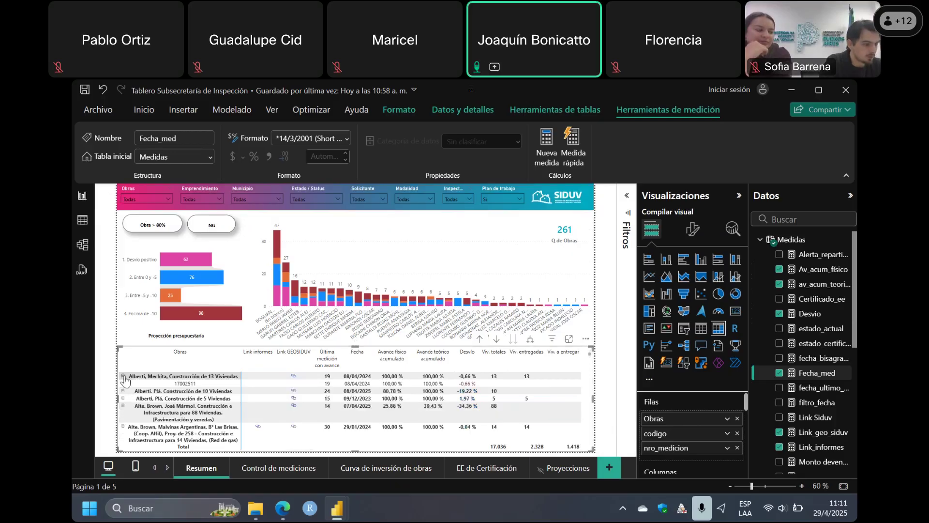
left_click(123, 377)
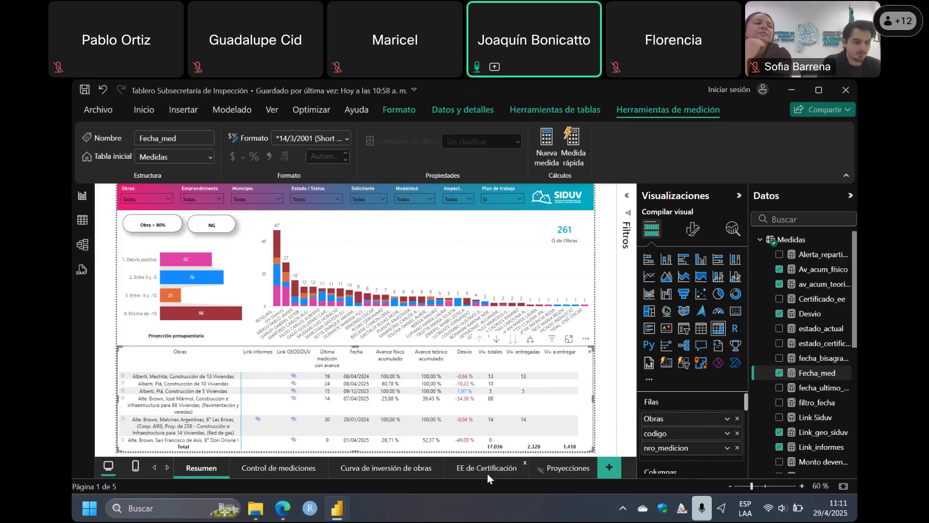
left_click(854, 89)
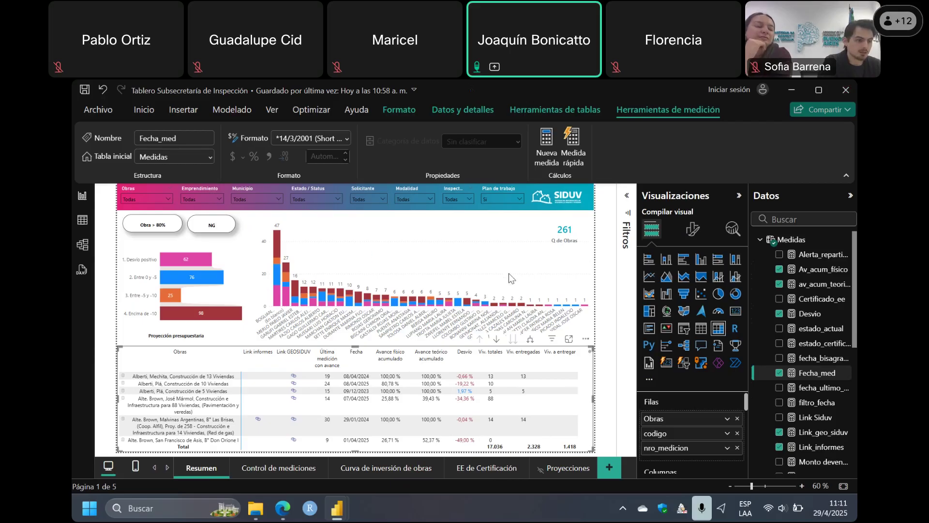
left_click(504, 318)
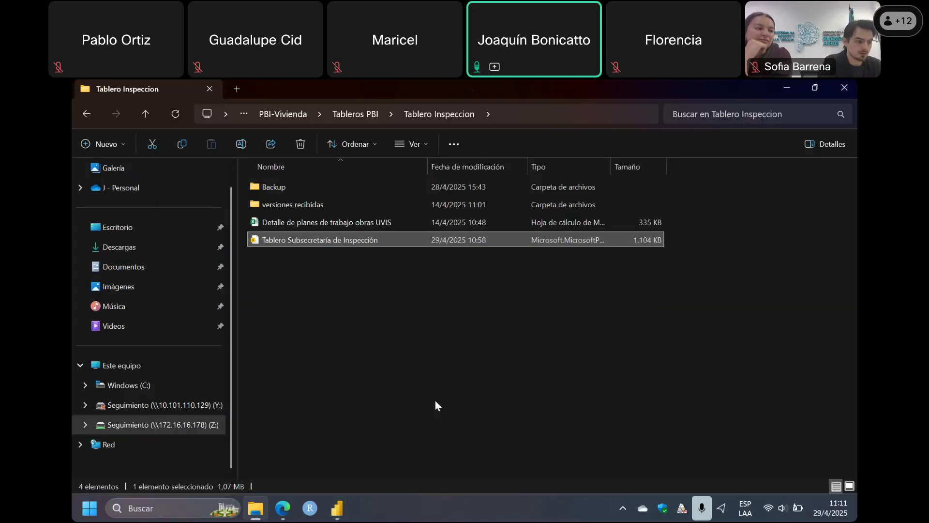
- Switch to the "Tablero Subsecretaría de Inspección- prueba visual" report in Power BI and add a new blank page
left_click(337, 508)
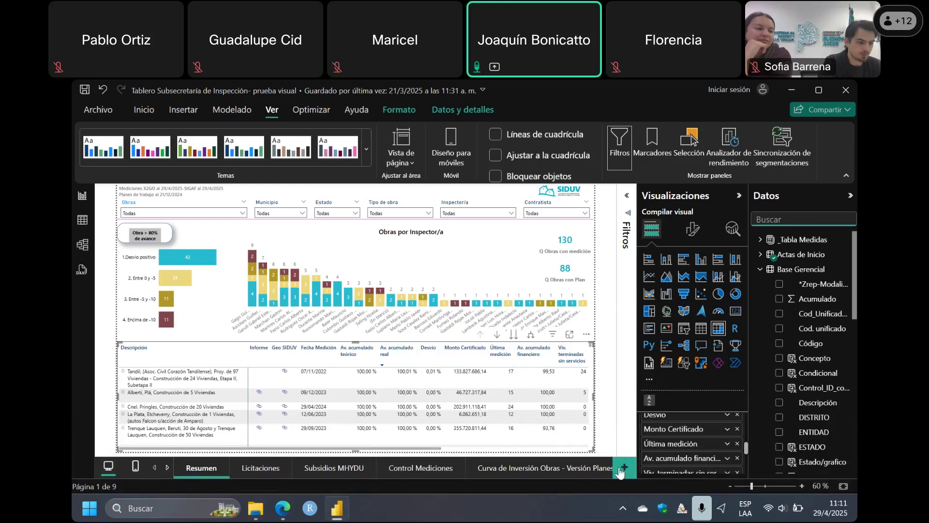
left_click(621, 470)
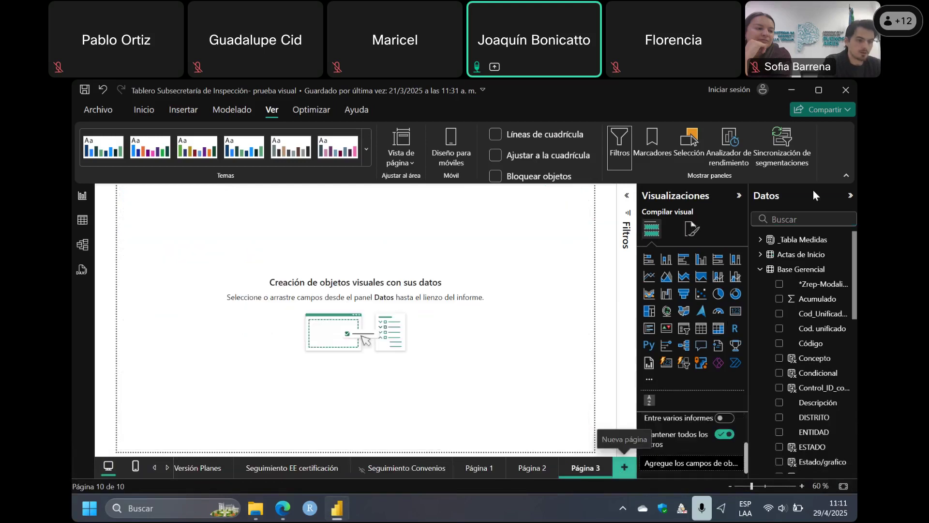
left_click(759, 269)
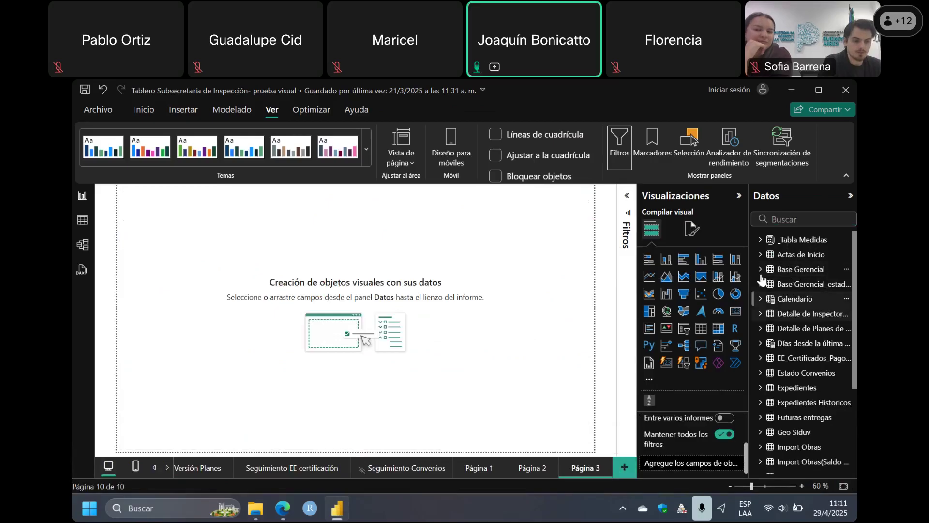
- Insert a matrix visual and fit it across the full page width along the page's lower edge
left_click(719, 329)
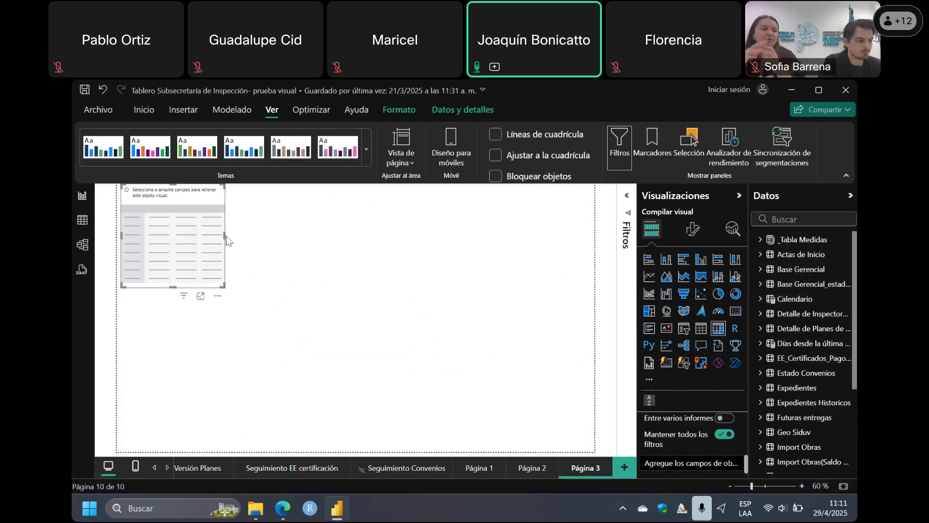
left_click_drag(224, 236, 490, 266)
left_click_drag(306, 268, 302, 432)
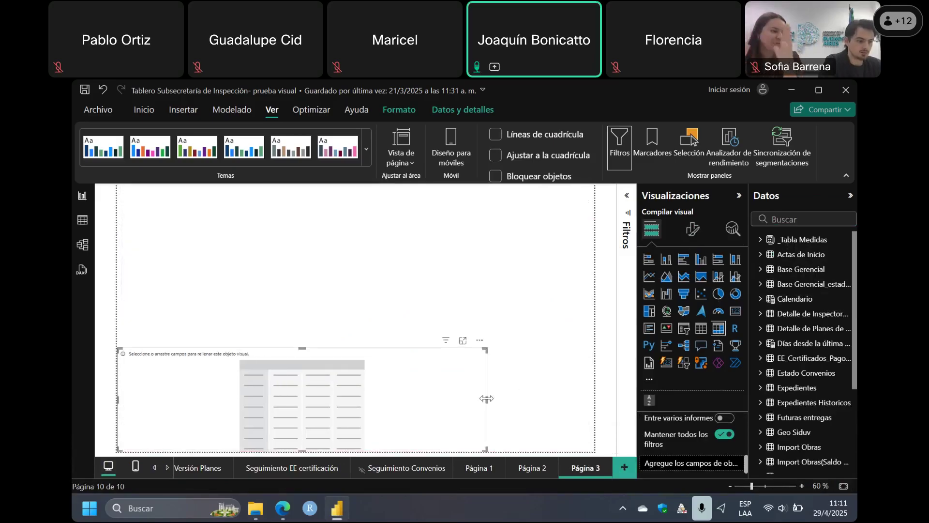
left_click_drag(487, 398, 594, 400)
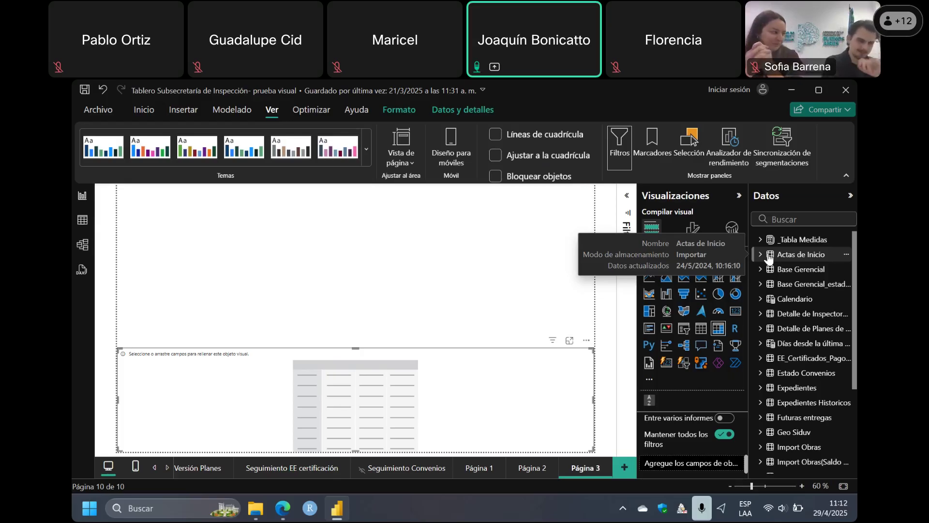
- Expand the Base Gerencial table and try to add its unified code field to the matrix
left_click(793, 216)
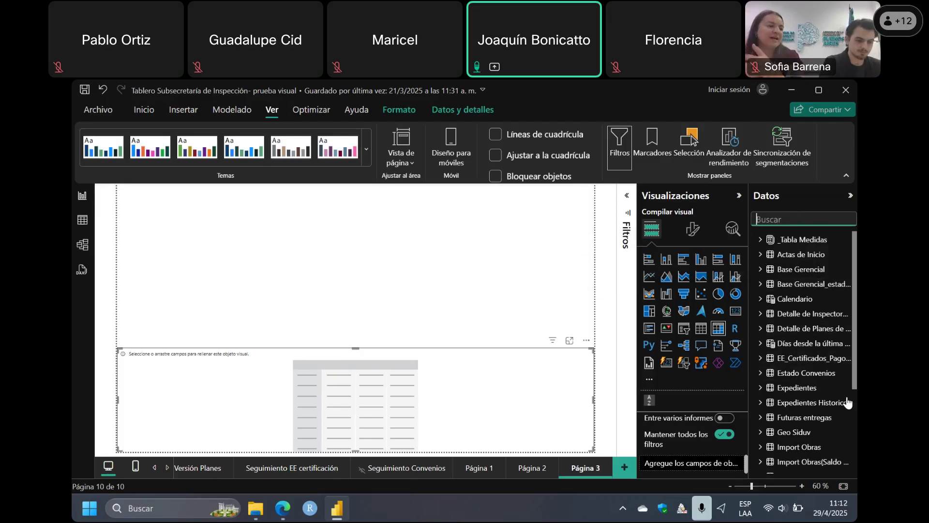
left_click(761, 269)
left_click_drag(818, 314, 705, 400)
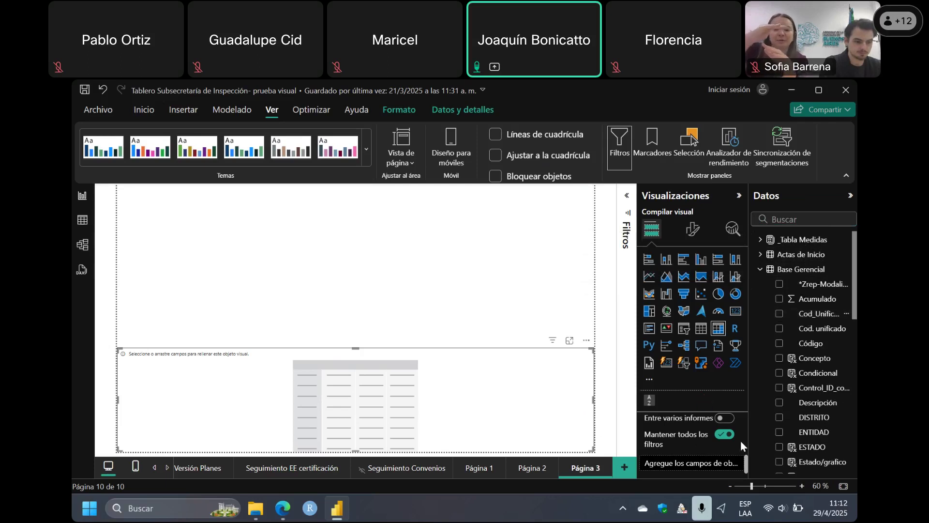
left_click_drag(746, 466, 753, 417)
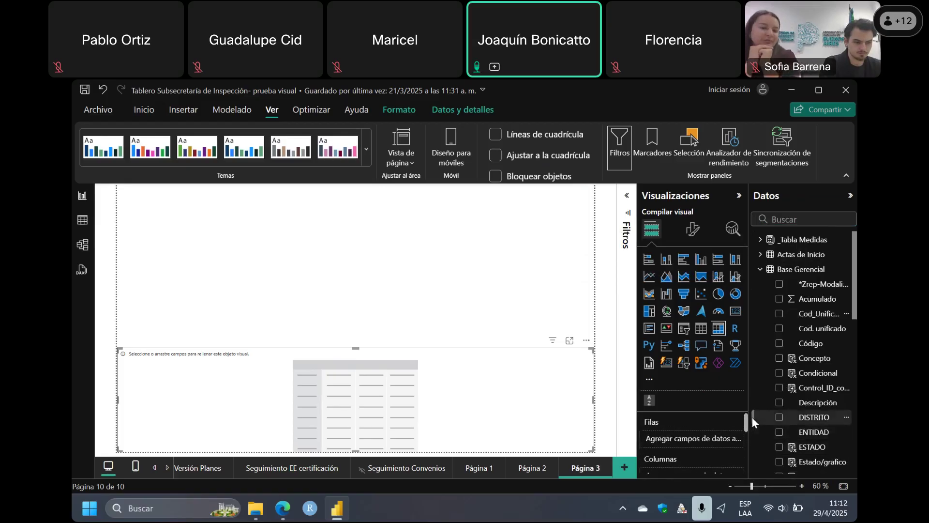
- Convert the matrix to a table visual and add Código and ESTADO from Base Gerencial as its columns
left_click(701, 329)
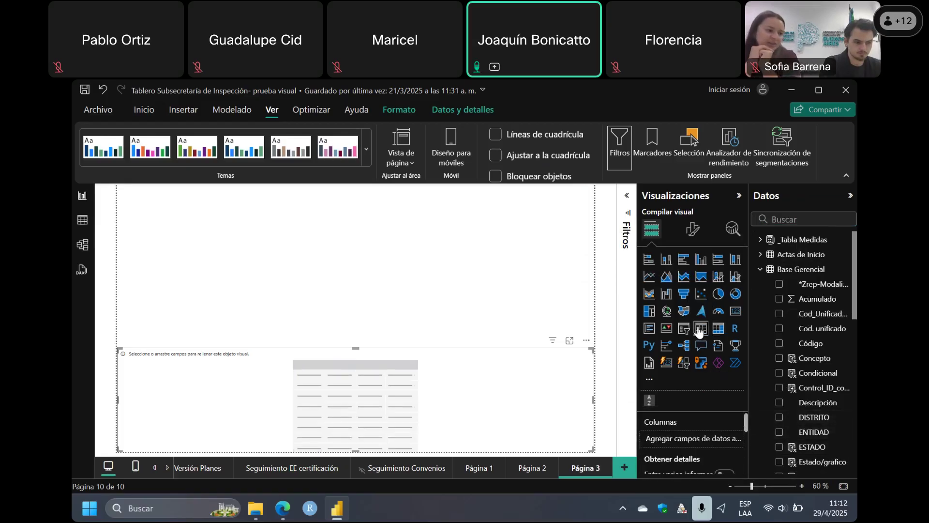
left_click_drag(823, 347, 692, 438)
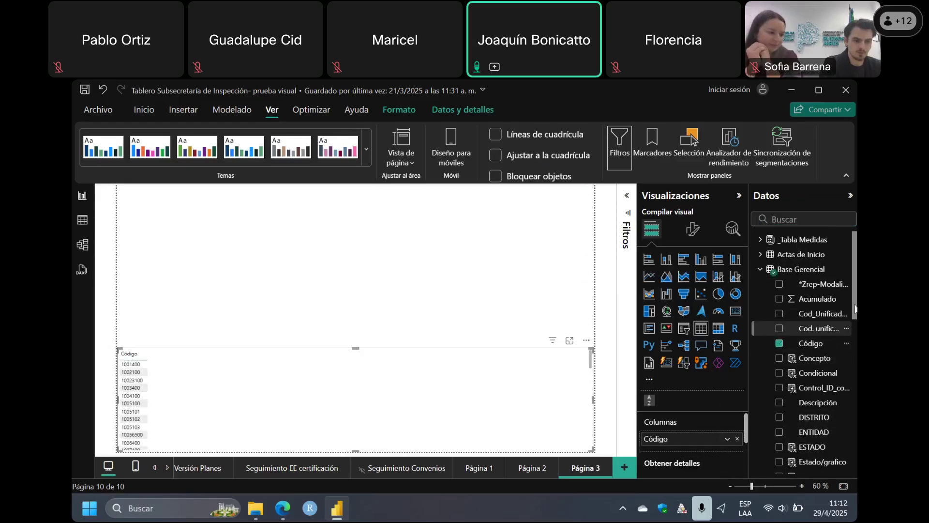
left_click_drag(856, 311, 856, 331)
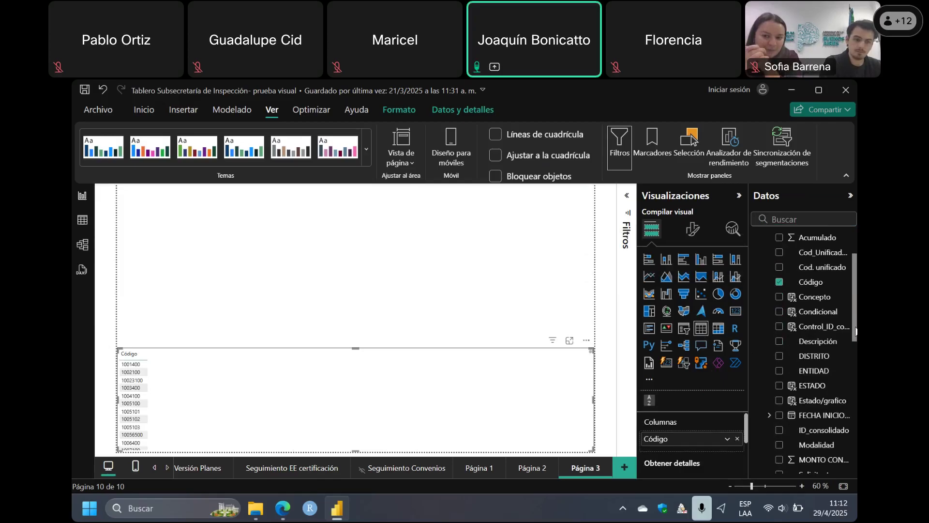
left_click_drag(854, 329, 718, 446)
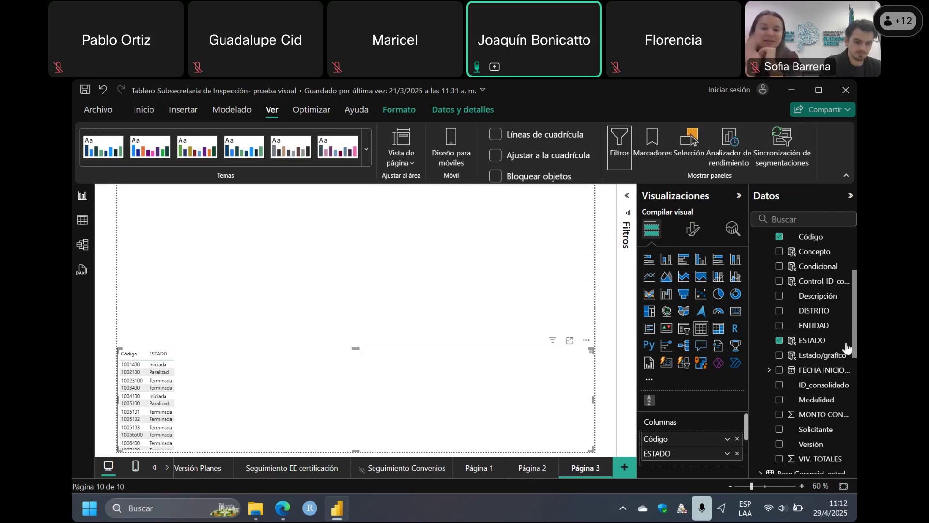
- Add Solicitante and VIV. TOTALES from Base Gerencial as additional columns of the table
left_click_drag(854, 339, 850, 367)
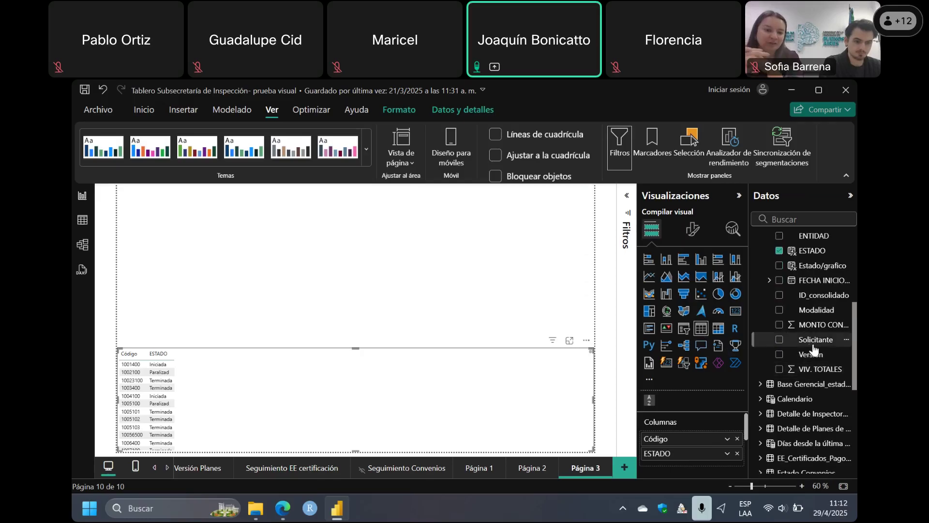
left_click_drag(685, 470, 687, 467)
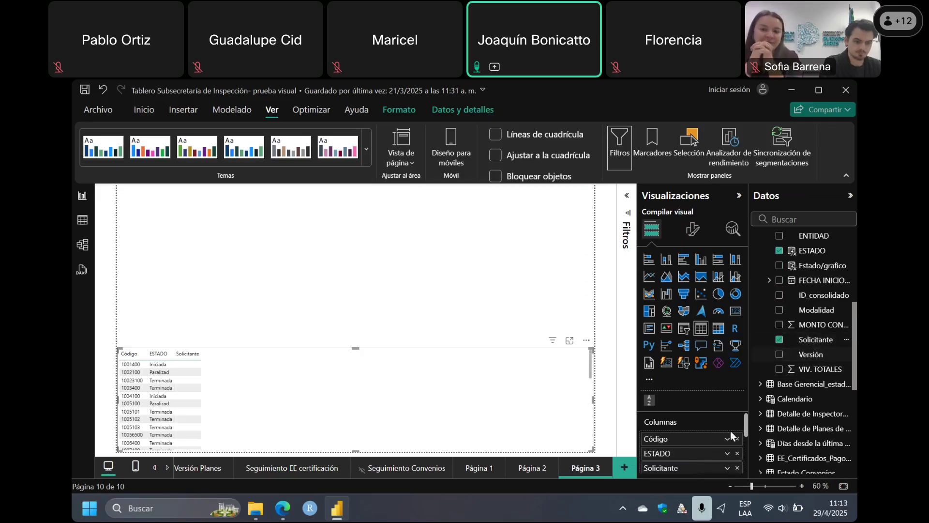
left_click_drag(745, 422, 746, 453)
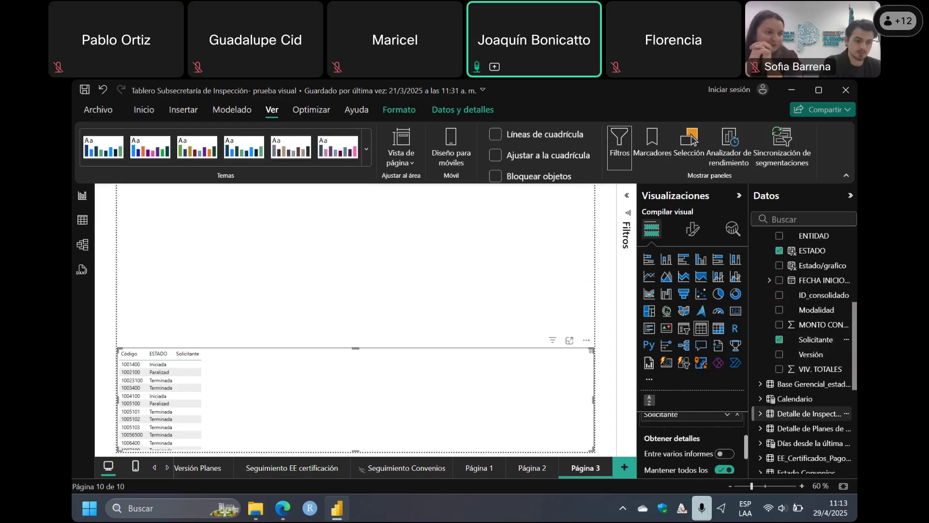
left_click_drag(823, 373, 708, 429)
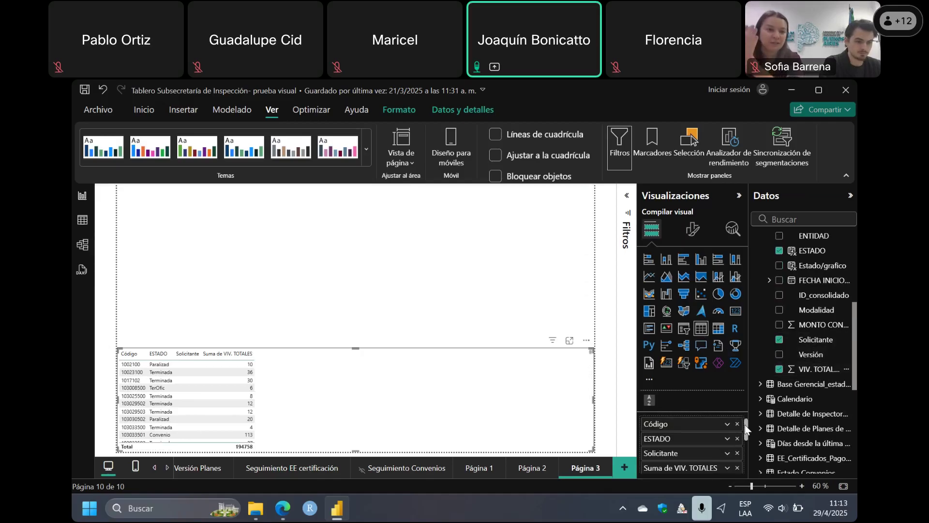
- Open the table's data export to a CSV file and close it without saving
left_click(588, 341)
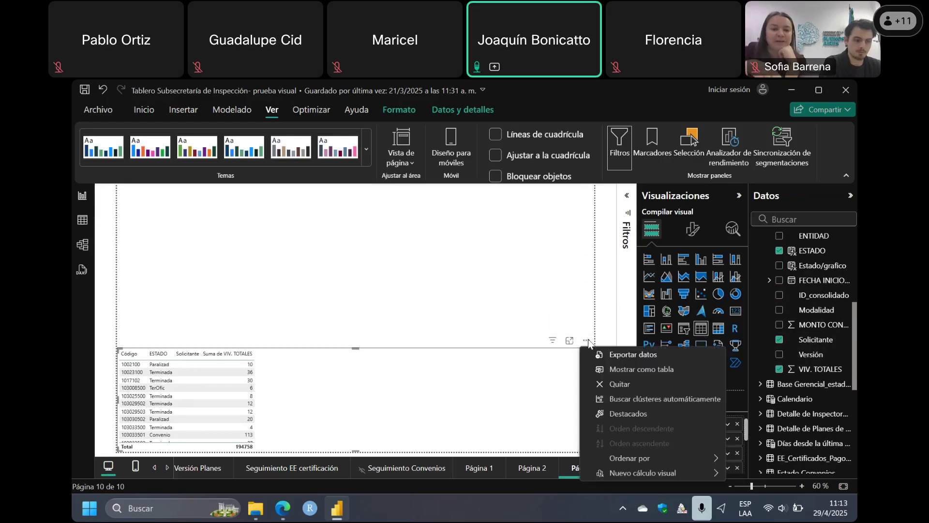
left_click(617, 355)
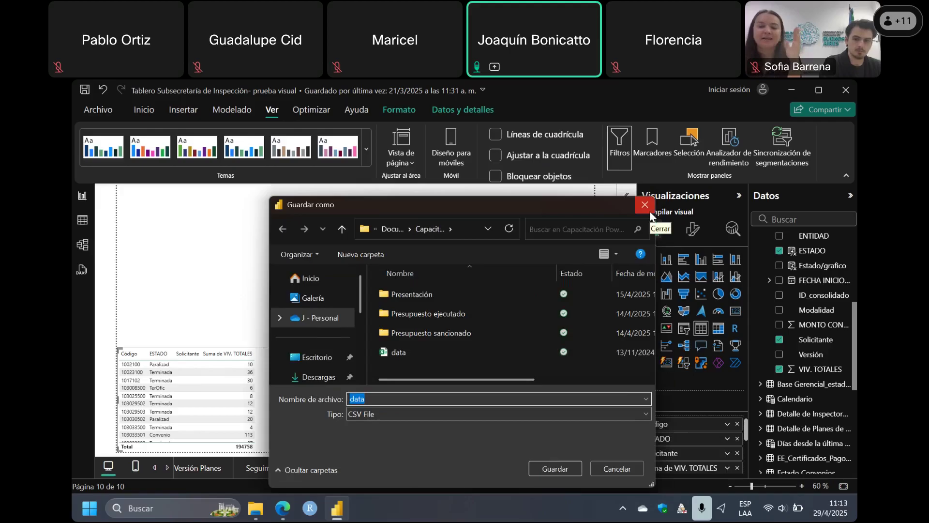
left_click(645, 205)
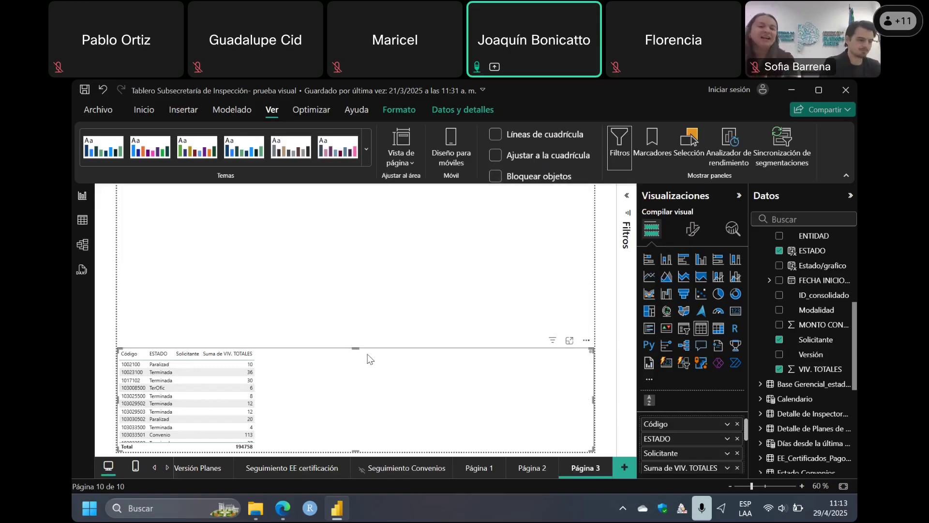
- Stretch the table to full page height, then shrink it to a short strip along the page's lower edge
left_click_drag(366, 226, 371, 201)
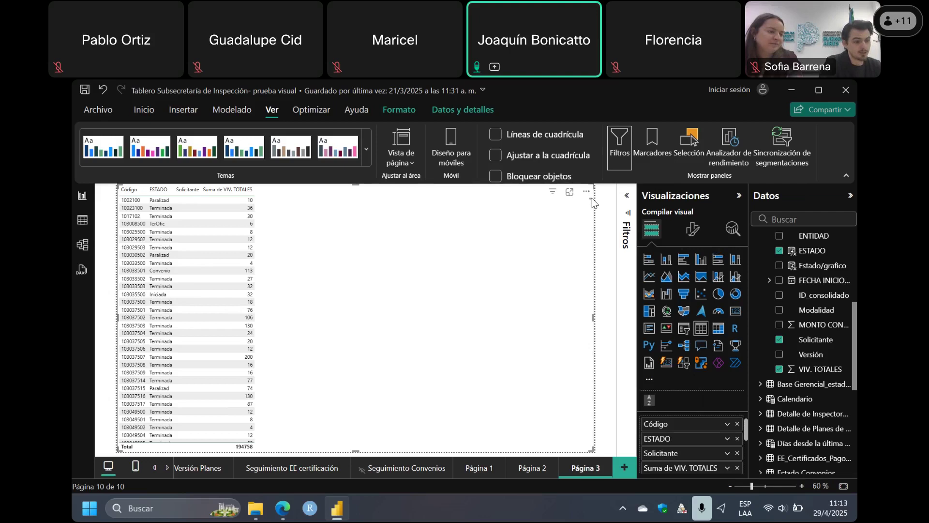
left_click_drag(595, 204, 588, 224)
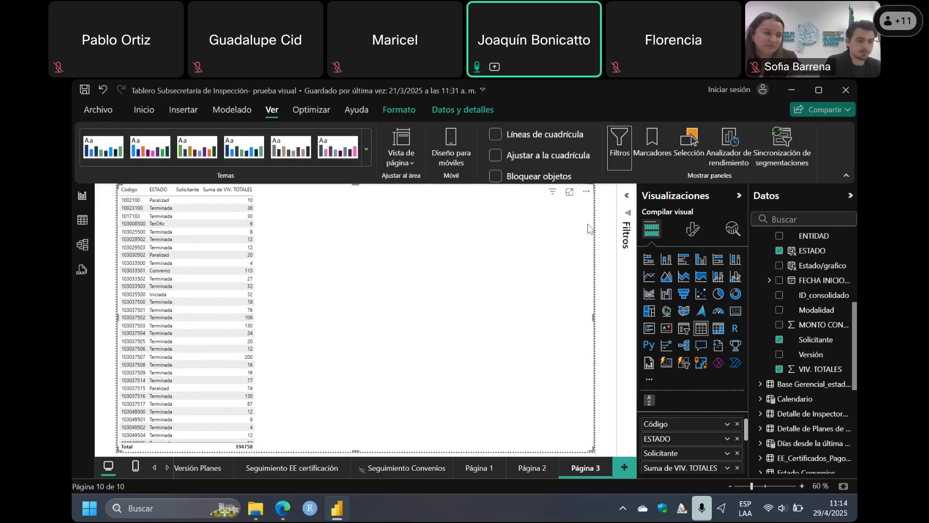
left_click_drag(357, 186, 547, 381)
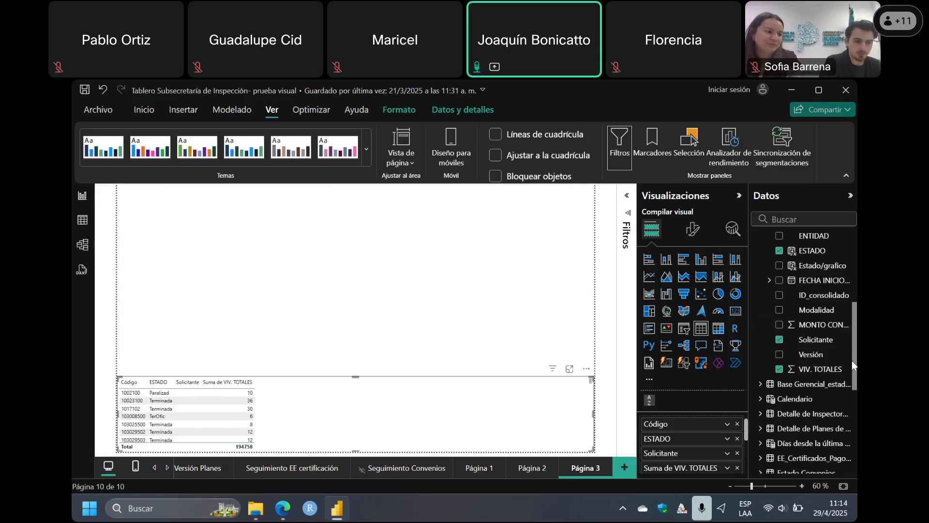
- Convert the table to a matrix and remove Solicitante, ESTADO and VIV. TOTALES, keeping only Código as rows
scroll(847, 339, "up", 3)
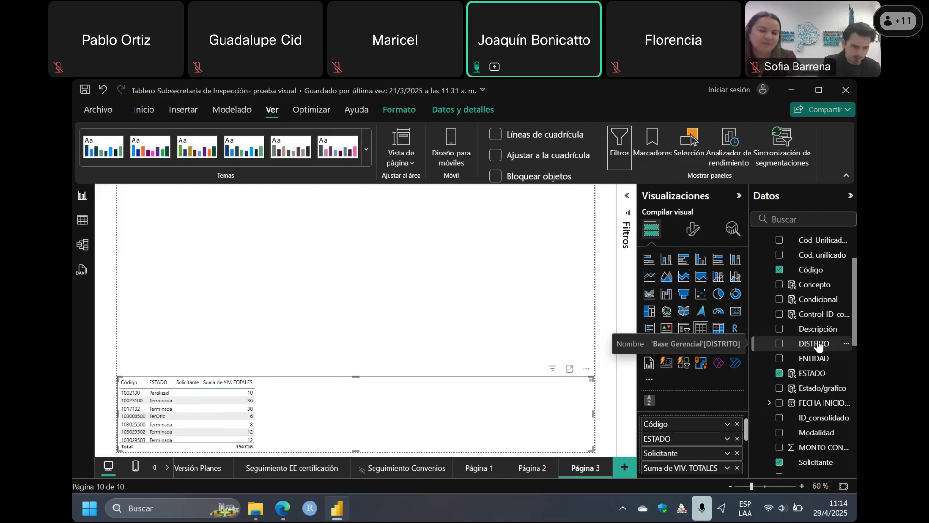
left_click(716, 330)
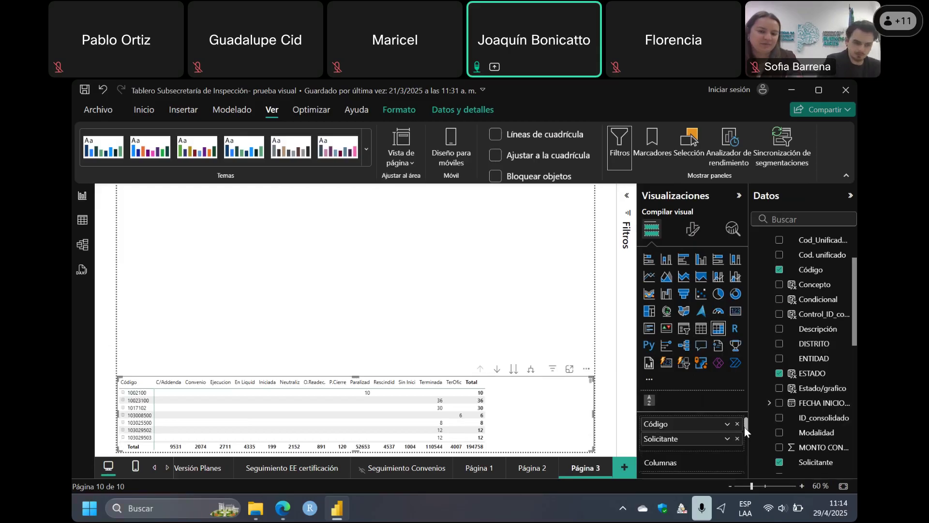
left_click(738, 439)
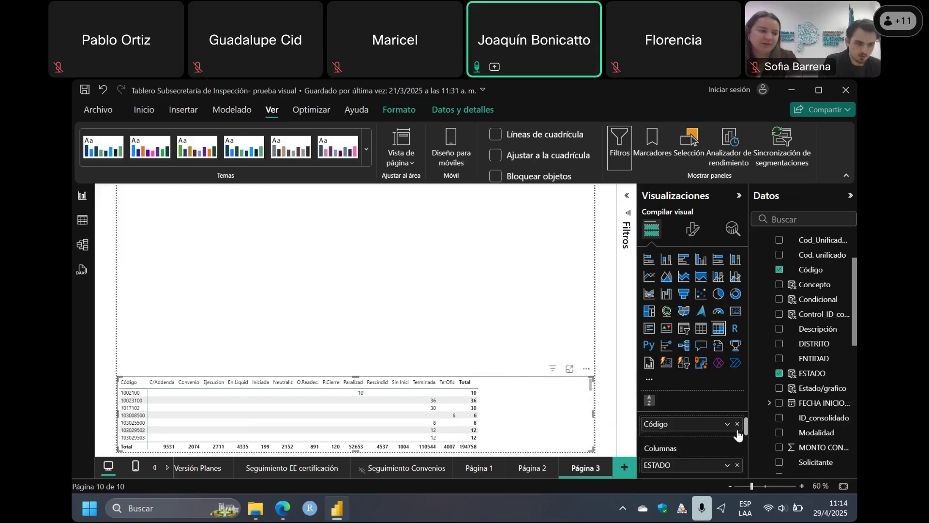
left_click(737, 465)
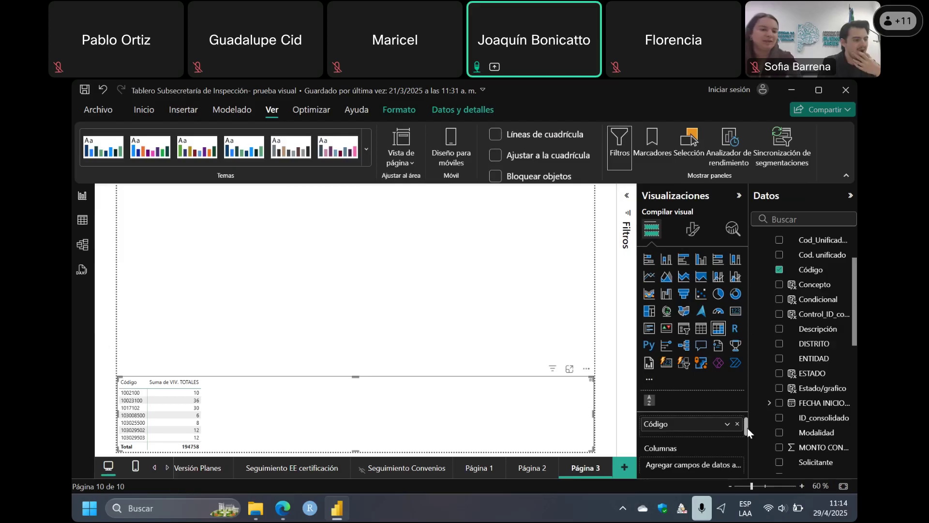
left_click_drag(747, 428, 745, 446)
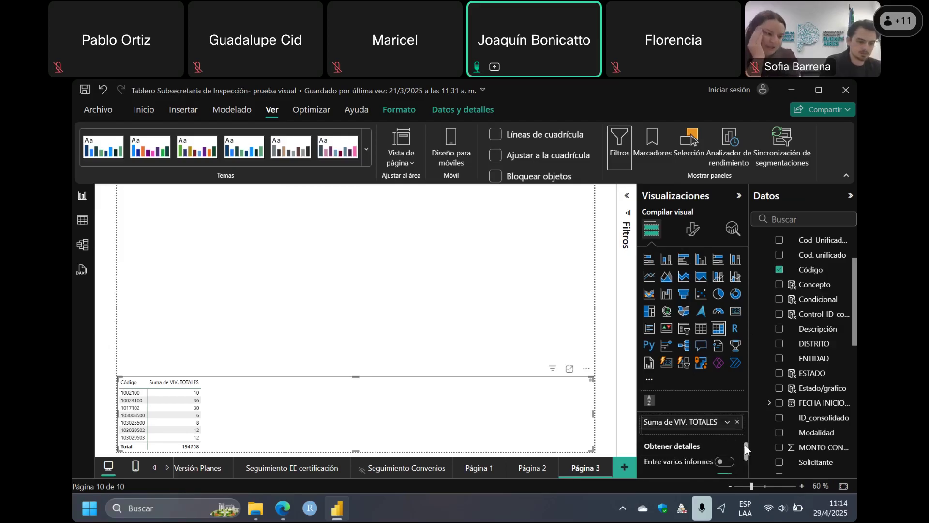
left_click(737, 446)
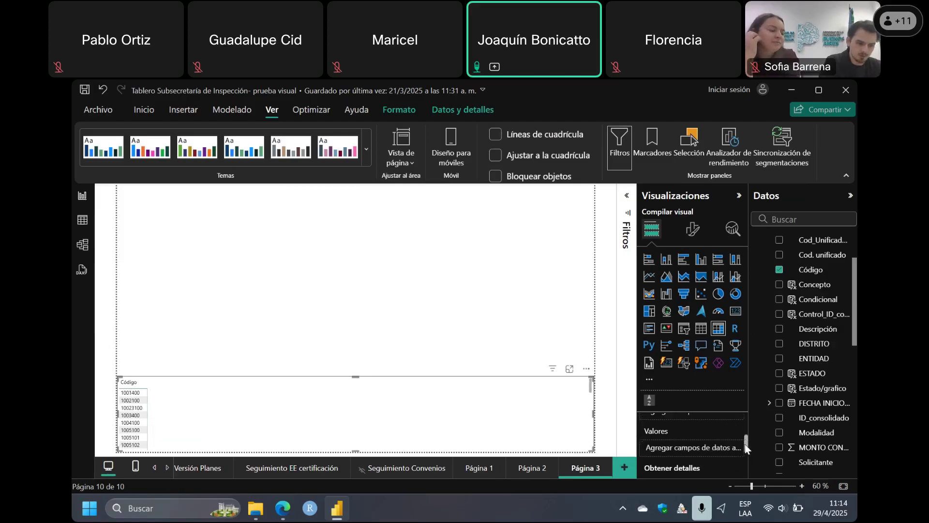
- Search the fields for "municipio" and add Municipio from the Detalle de Inspectores table above Código in the matrix rows
left_click_drag(745, 439, 747, 422)
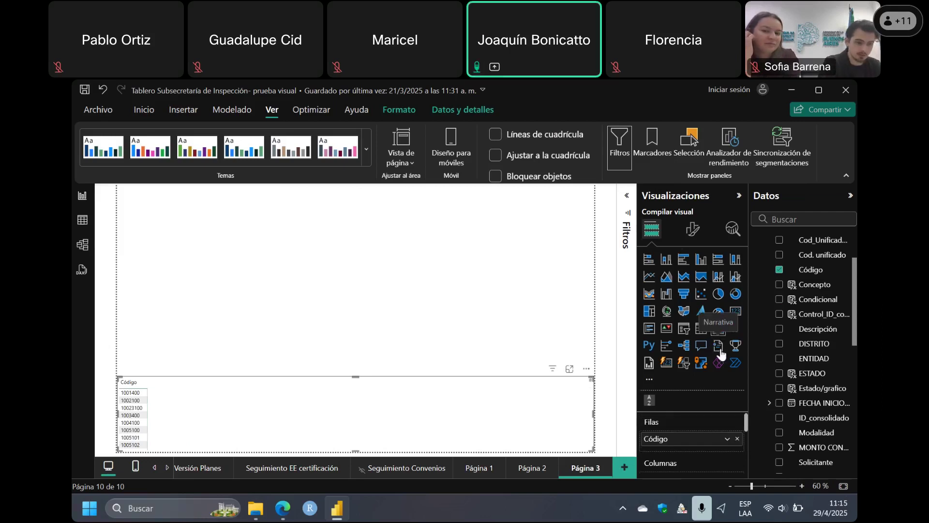
mouse_move(748, 423)
left_mouse_down()
mouse_move(746, 432)
mouse_move(751, 425)
left_mouse_up()
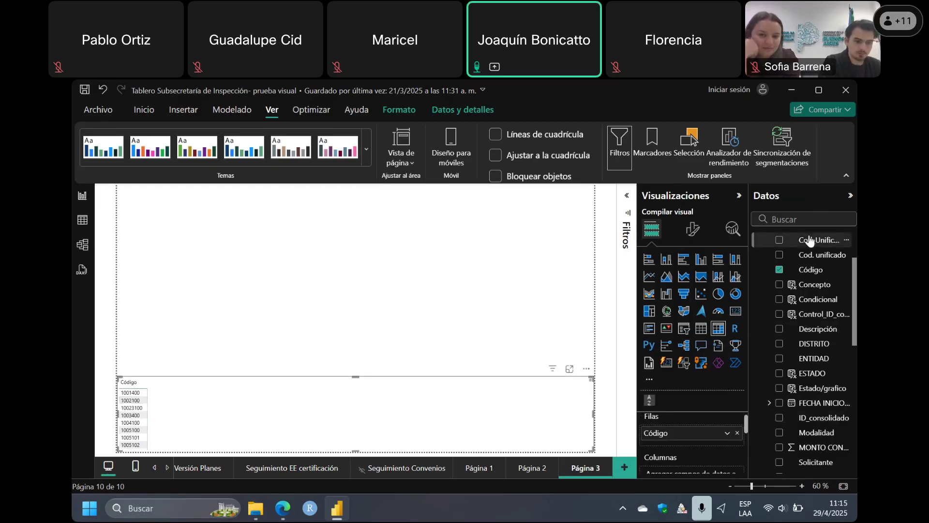
left_click(813, 221)
type("mu")
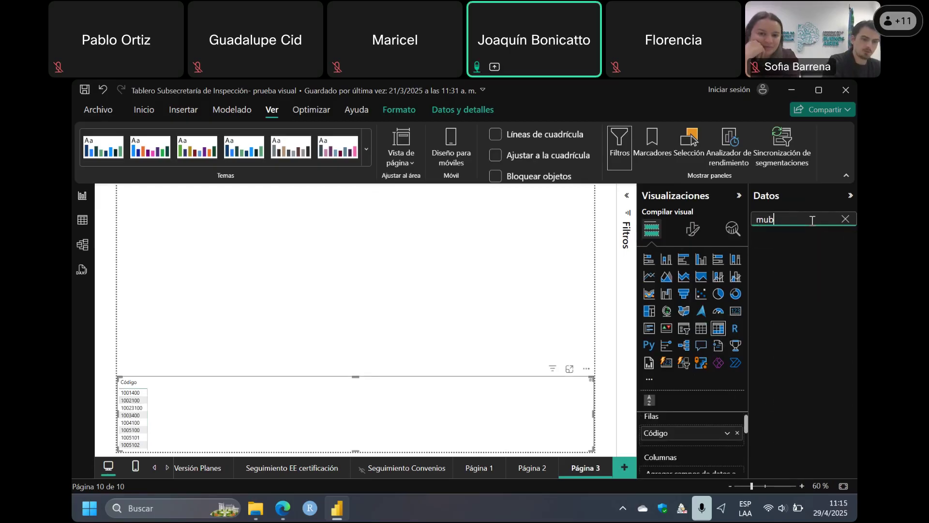
type("nici")
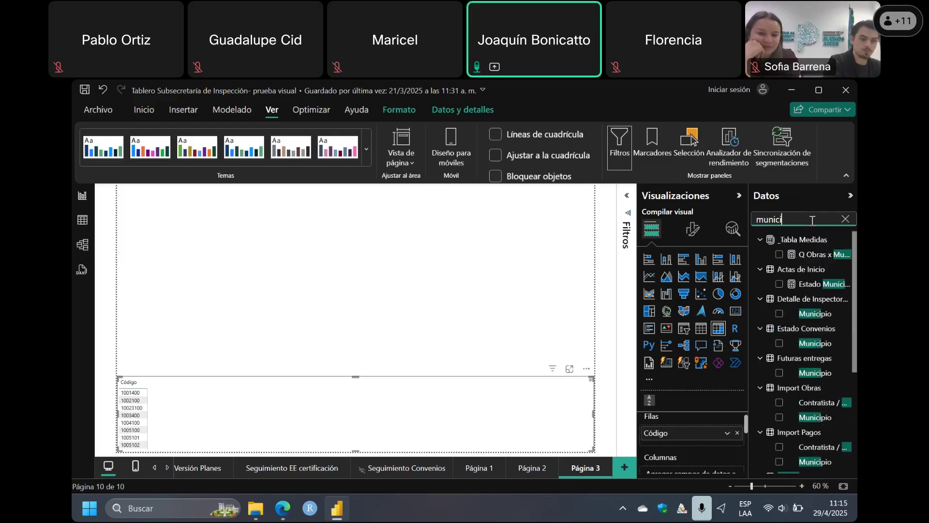
type("pio")
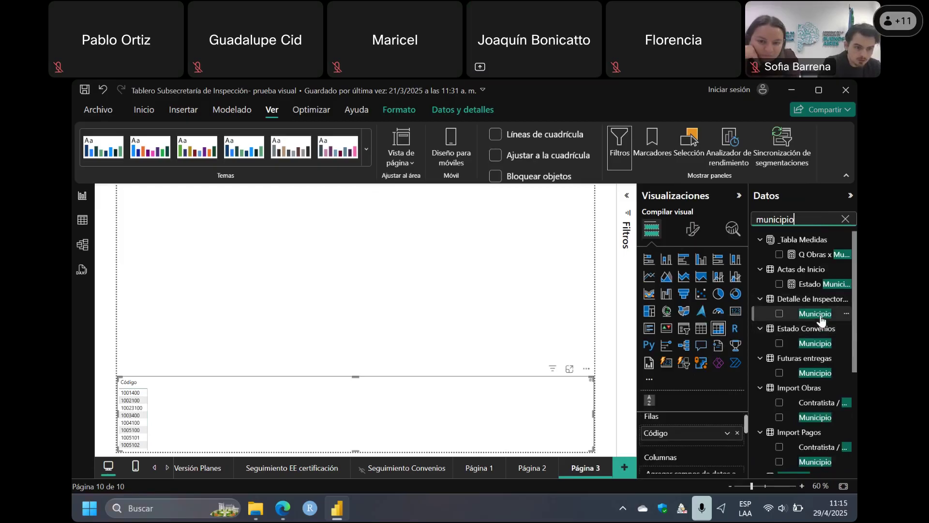
left_click_drag(822, 320, 717, 430)
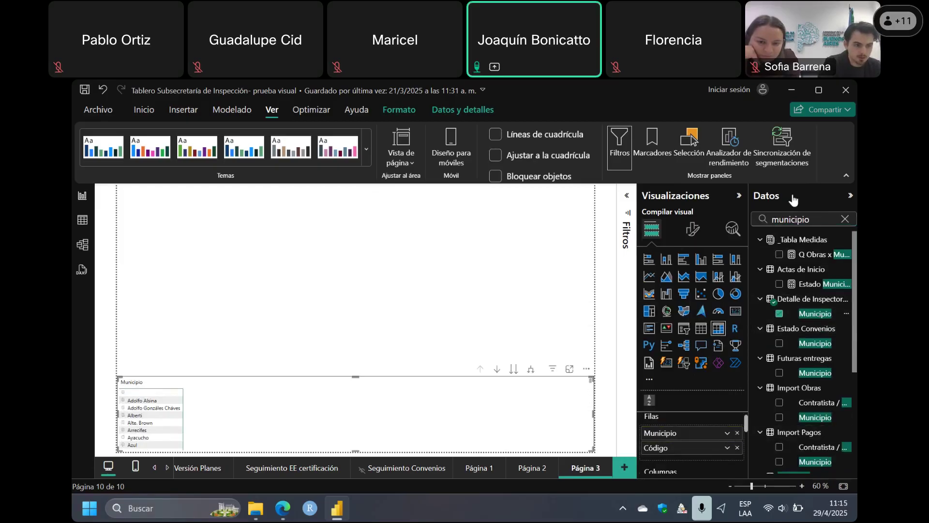
- Search the fields for "descripció" and add Descripción from Base Gerencial below Código in the matrix rows
double_click(821, 221)
type("de")
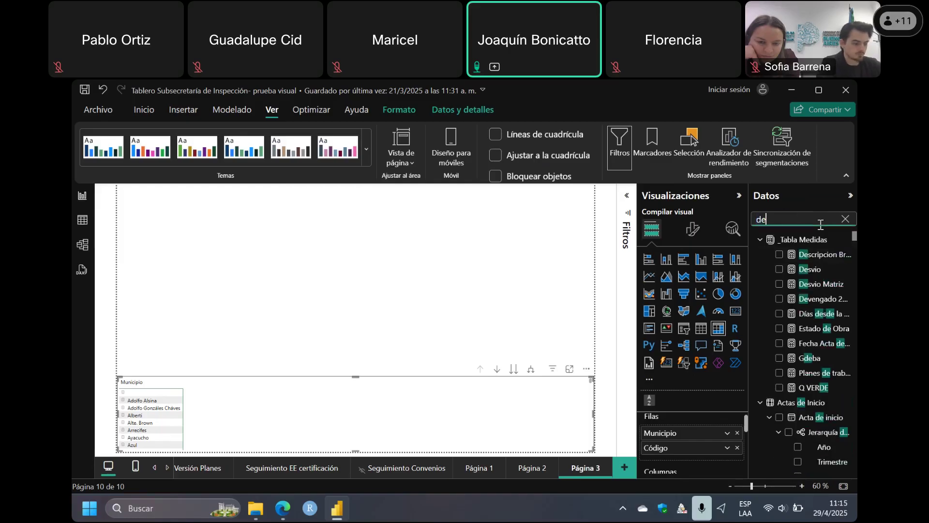
type("scripció")
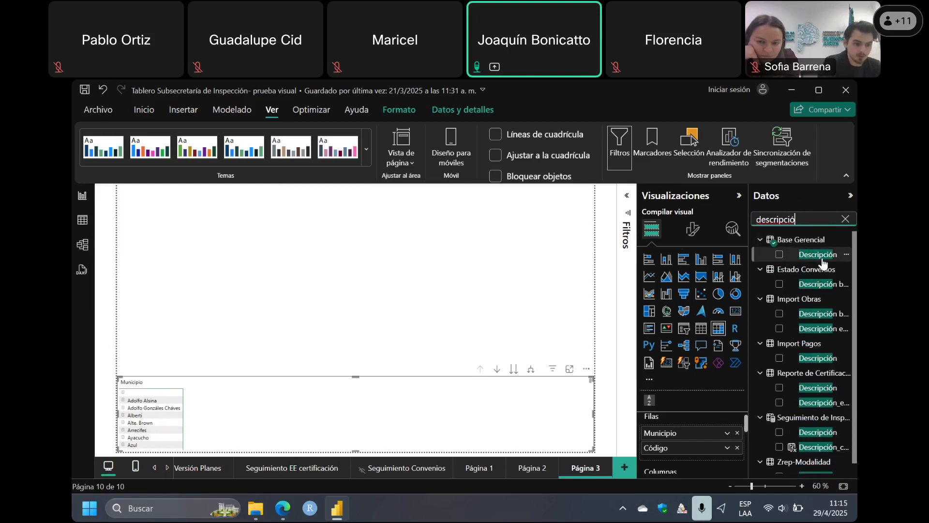
left_click_drag(821, 259, 713, 459)
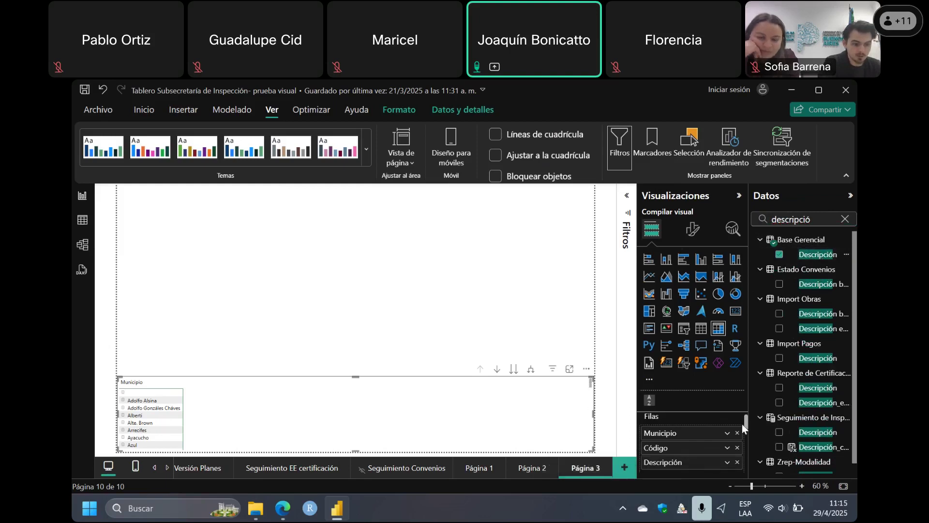
- Glance at the model view, then expand the Adolfo Alsina municipality and its first work code in the matrix to inspect the hierarchy
left_click(82, 244)
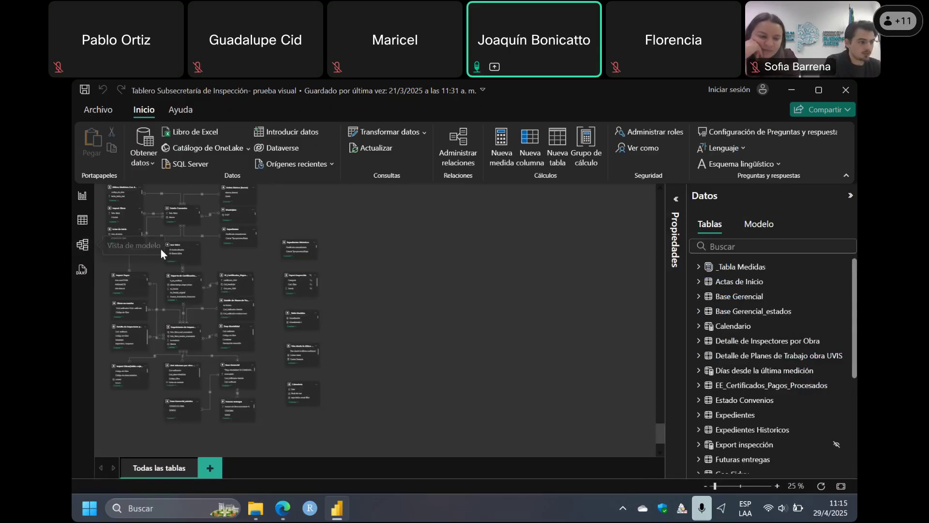
left_click(82, 195)
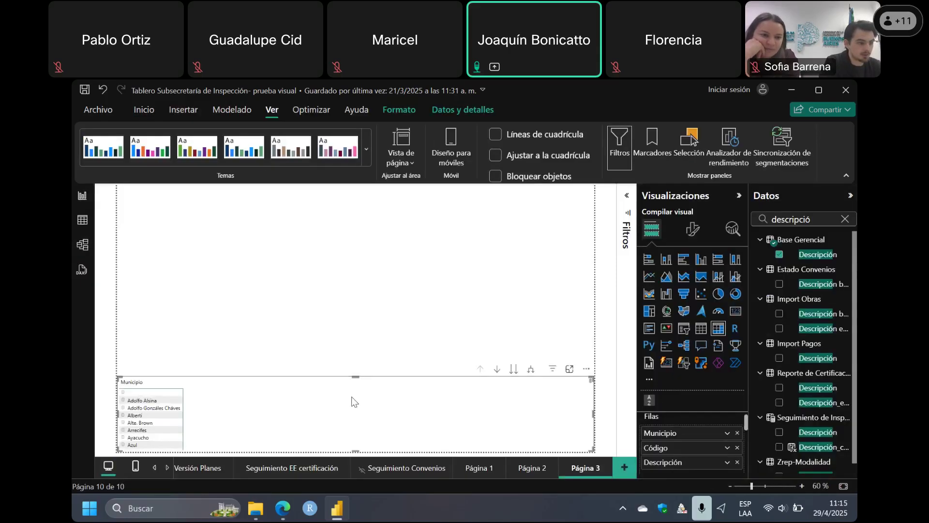
left_click(123, 400)
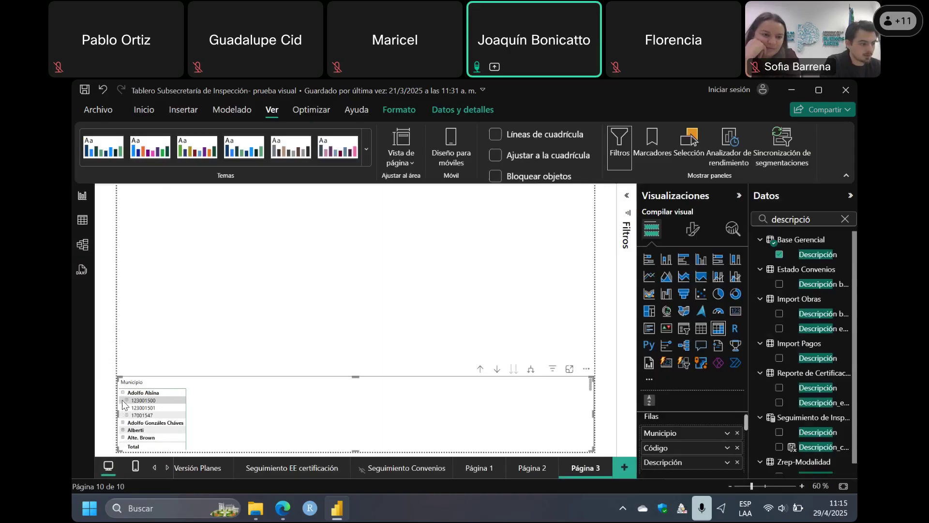
left_click(126, 401)
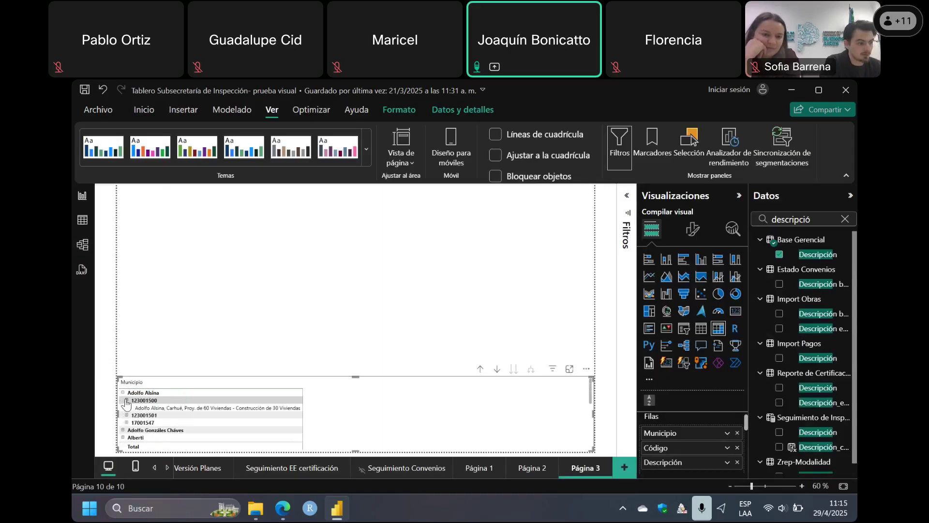
right_click(126, 404)
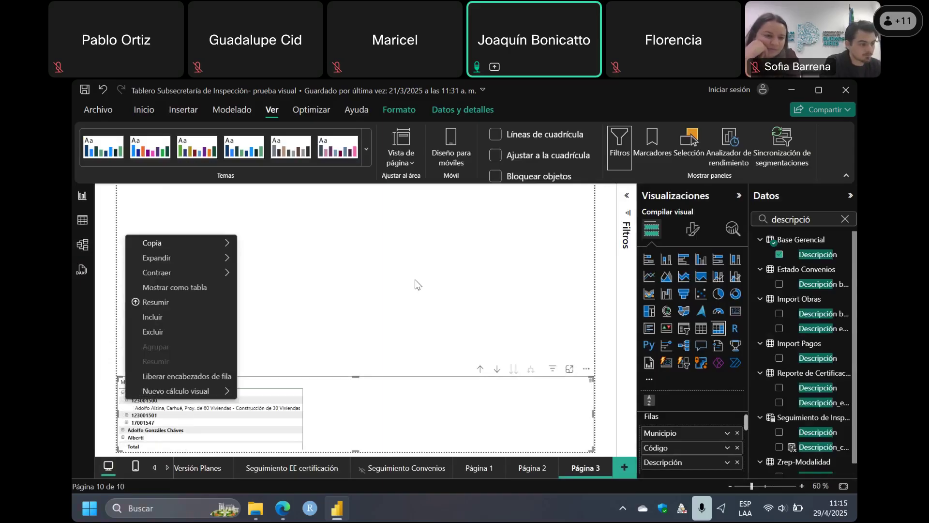
key("Escape")
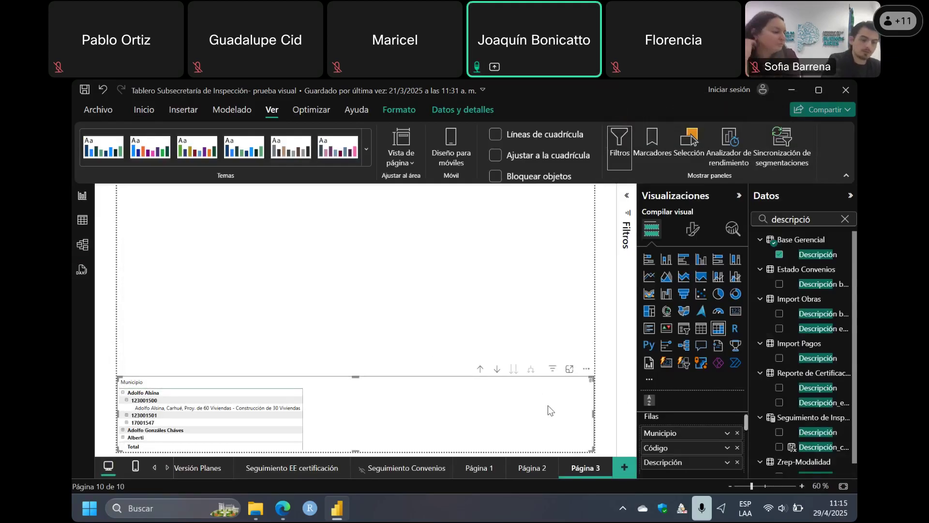
- Delete the matrix and place a new empty matrix at the middle of the page's lower edge
key("Delete")
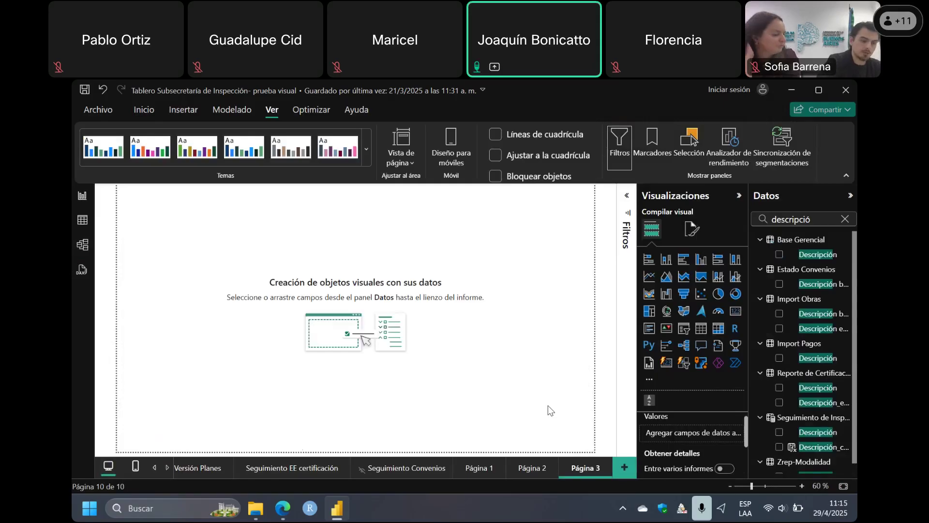
left_click(702, 329)
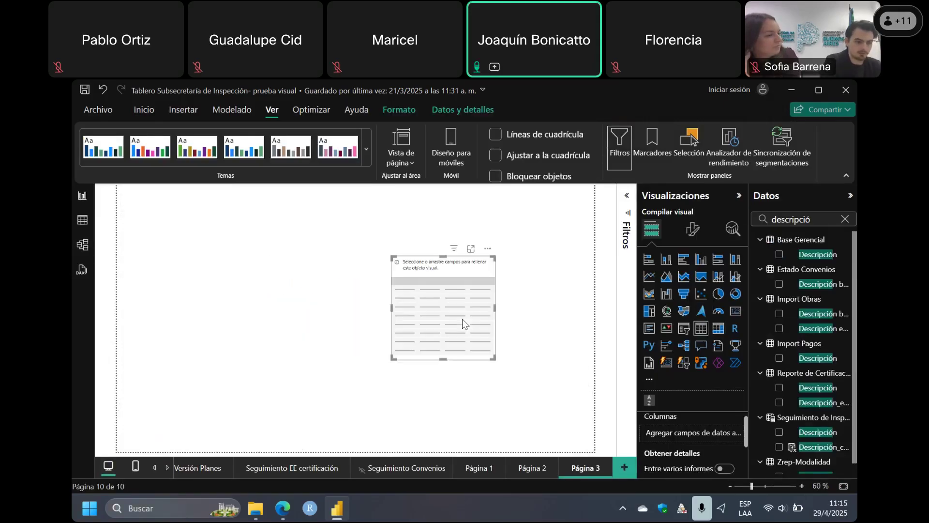
key("Delete")
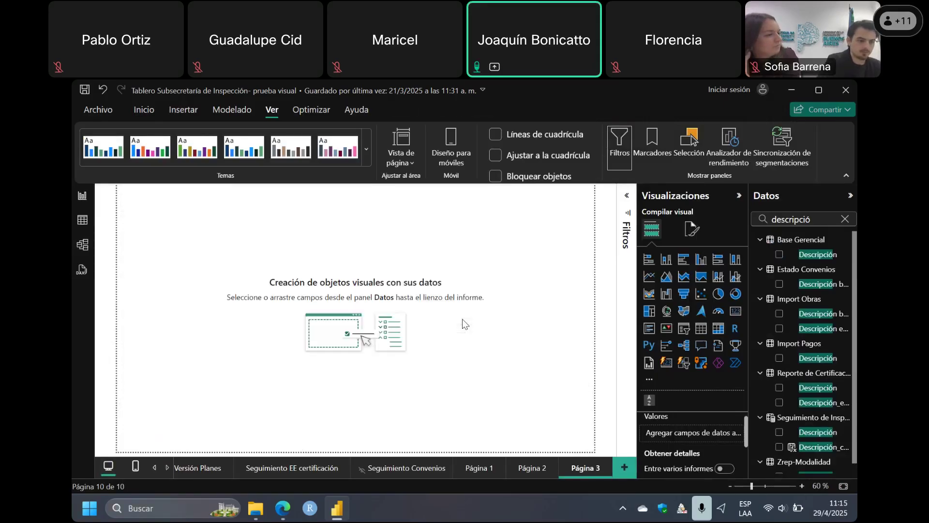
left_click(718, 328)
left_click_drag(168, 243, 354, 457)
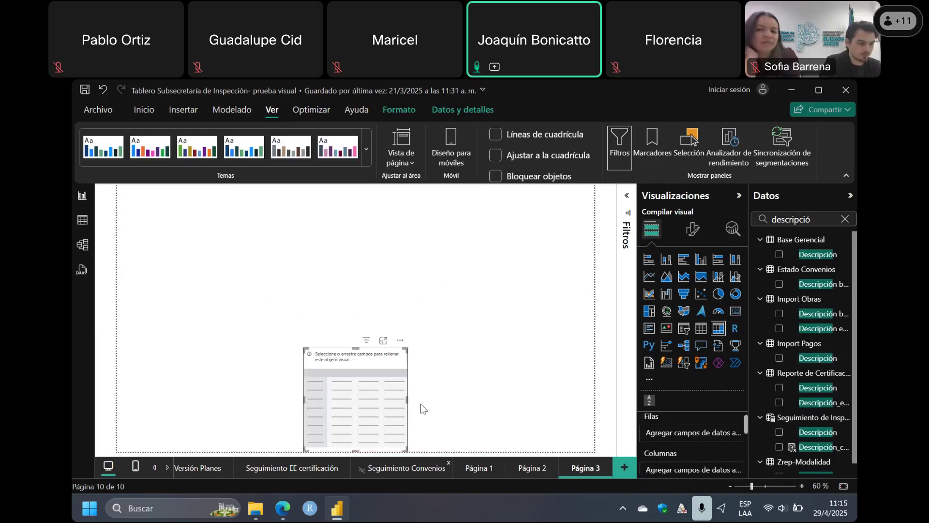
- Widen the empty matrix in both directions so it spans the full width of the page
left_click_drag(406, 399, 593, 399)
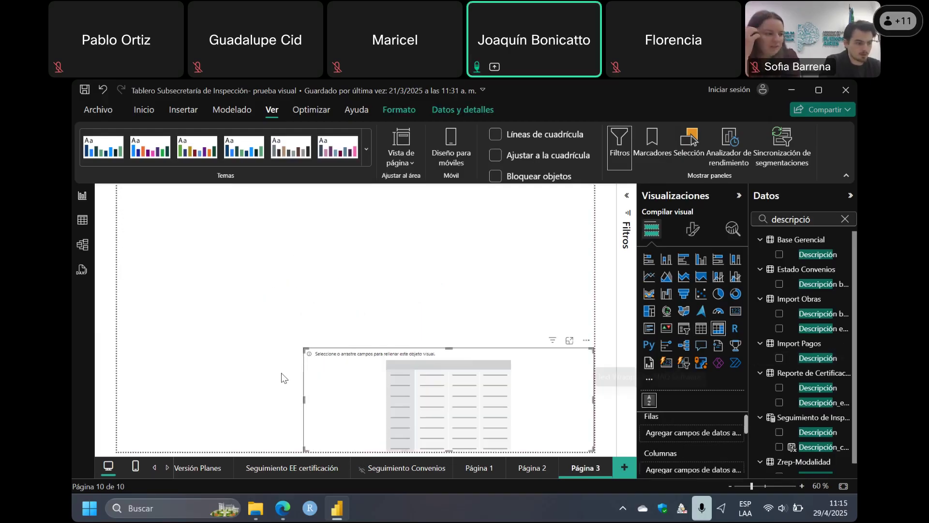
left_click_drag(311, 403, 92, 398)
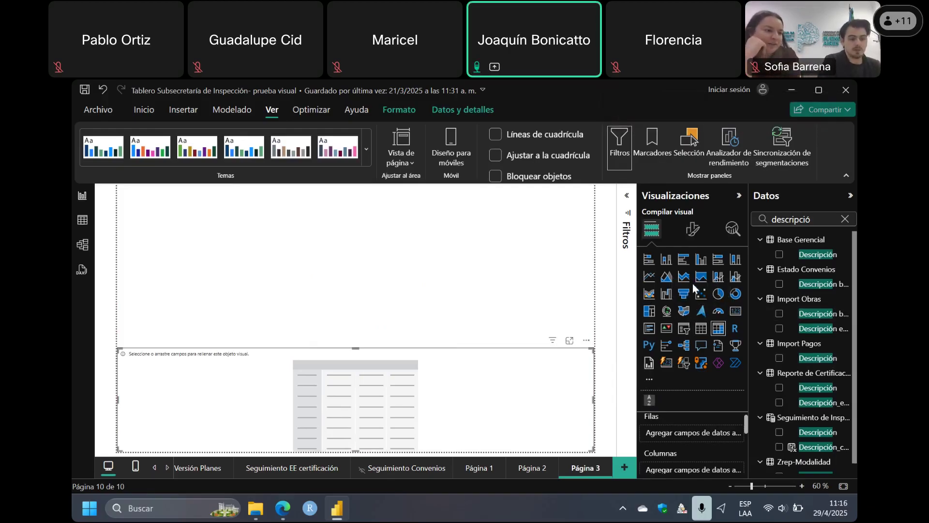
- Try the empty visual as a pie chart and a doughnut chart, and return it to a matrix
left_click(724, 299)
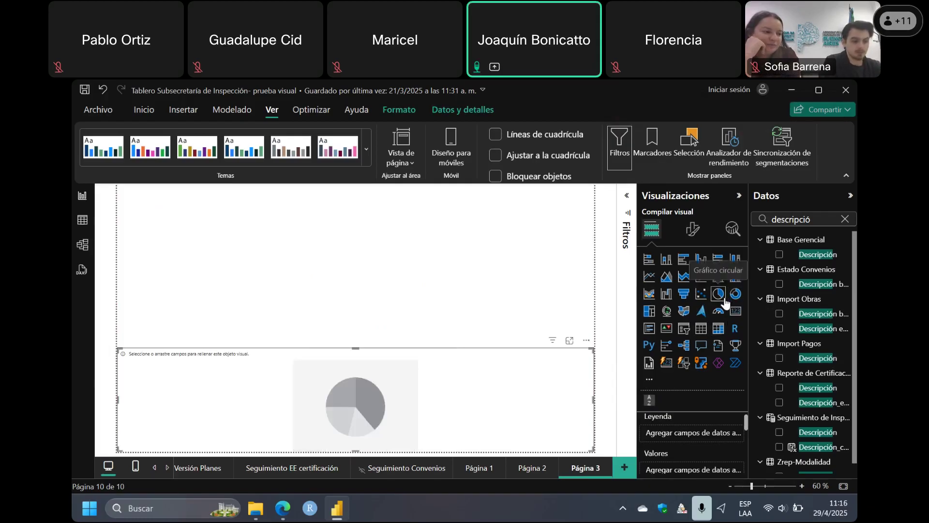
left_click(737, 296)
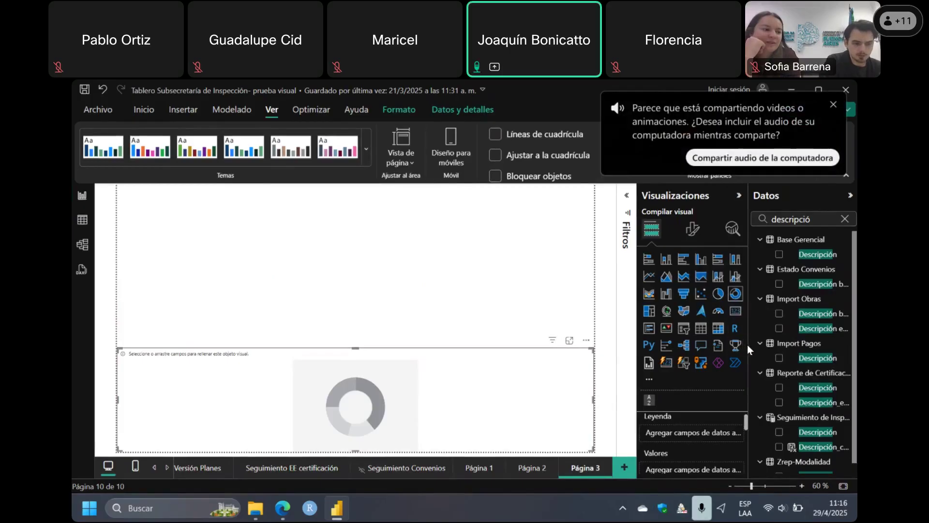
left_click(726, 329)
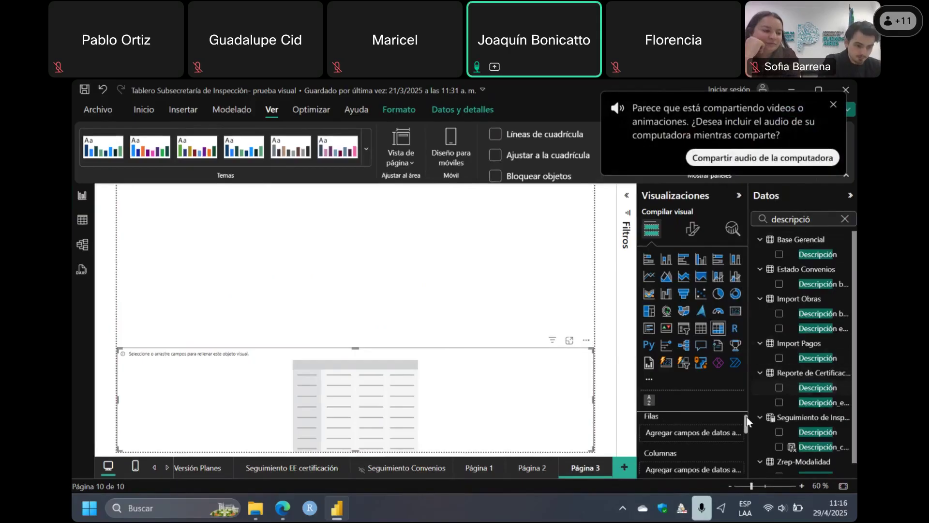
- Search the fields for "municip" and add Municipio from Import Obras to the matrix rows
scroll(749, 417, "up", 1)
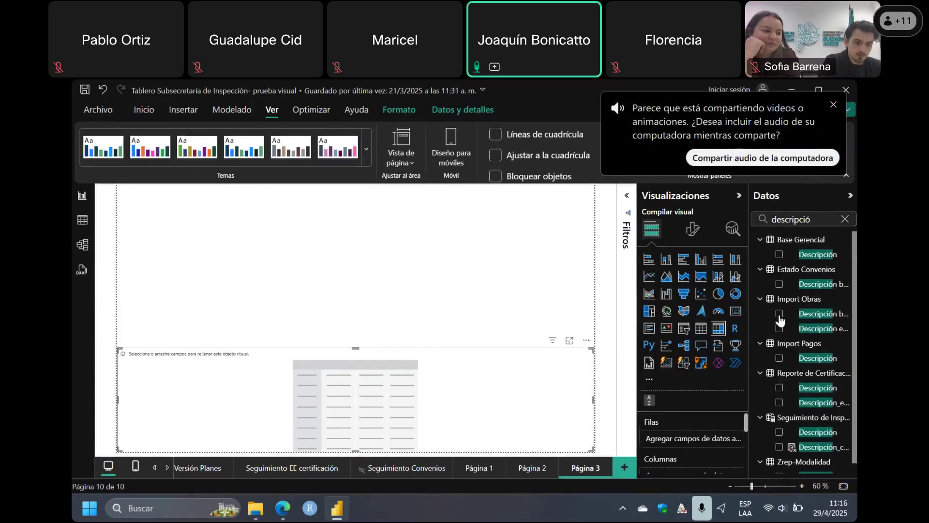
double_click(835, 215)
type("municip")
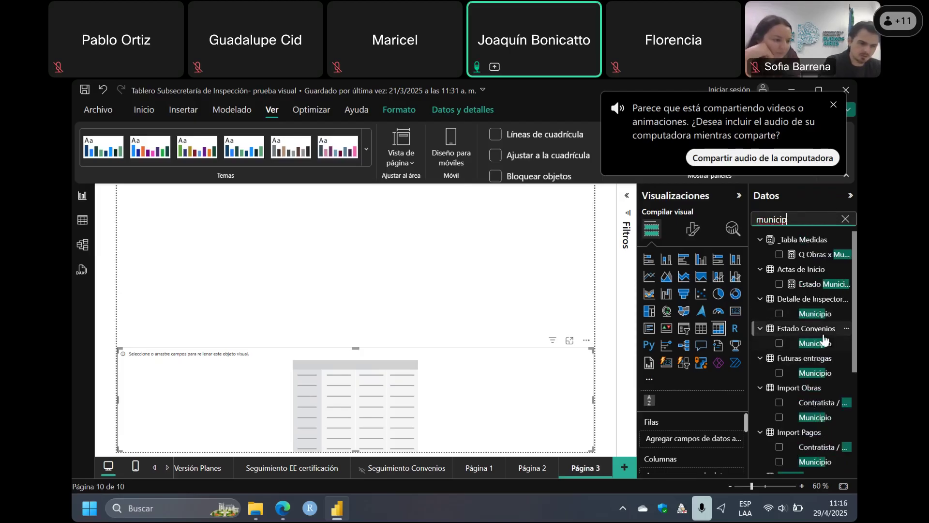
left_click_drag(820, 425, 693, 438)
- Search the fields for "descripci" and add Descripción from Base Gerencial below Municipio in the matrix rows
double_click(804, 221)
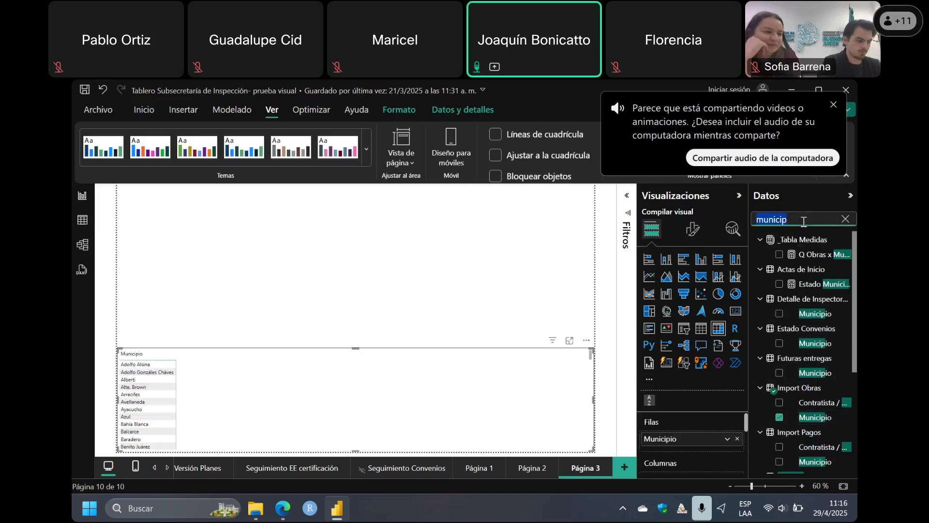
type("descripci")
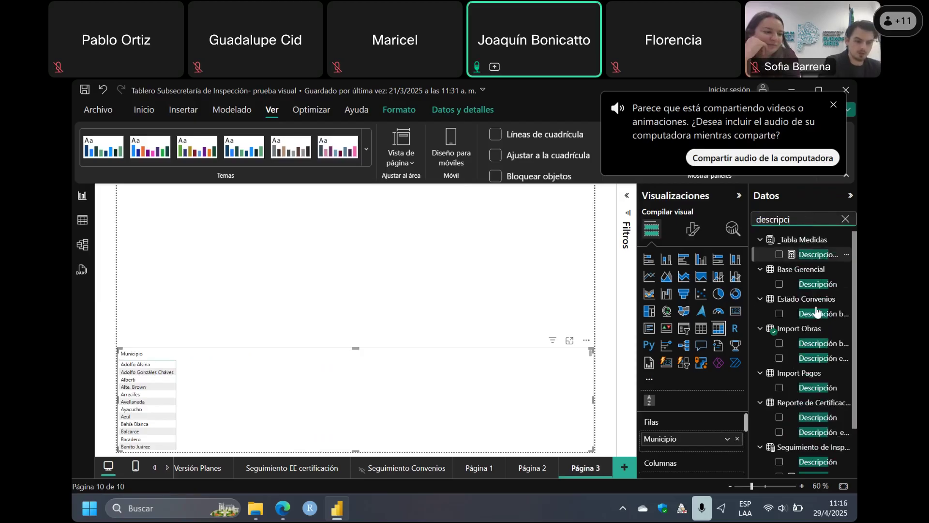
left_click(806, 284)
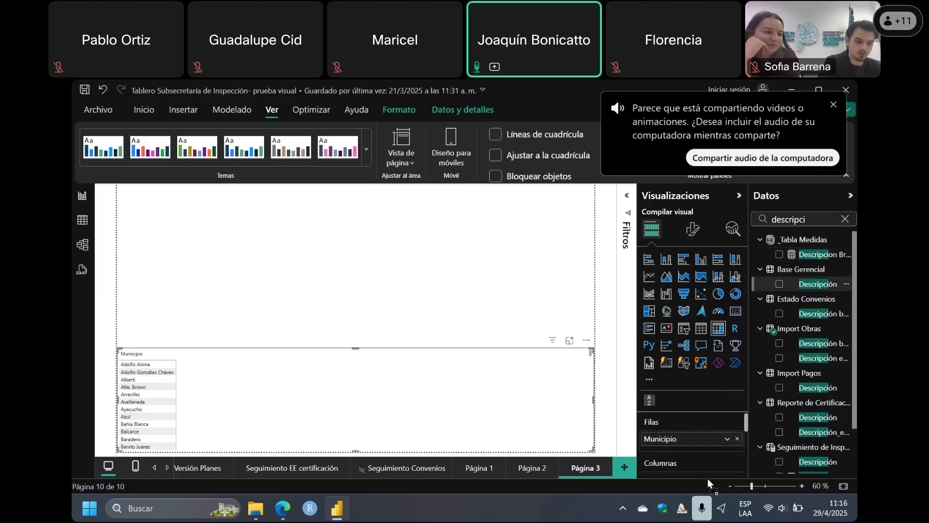
- Search for "codigo", add CODIGO DE OBRA from Base Gerencial_estados below Descripción in the rows, and dismiss the audio-sharing notice
double_click(821, 218)
type("codigo")
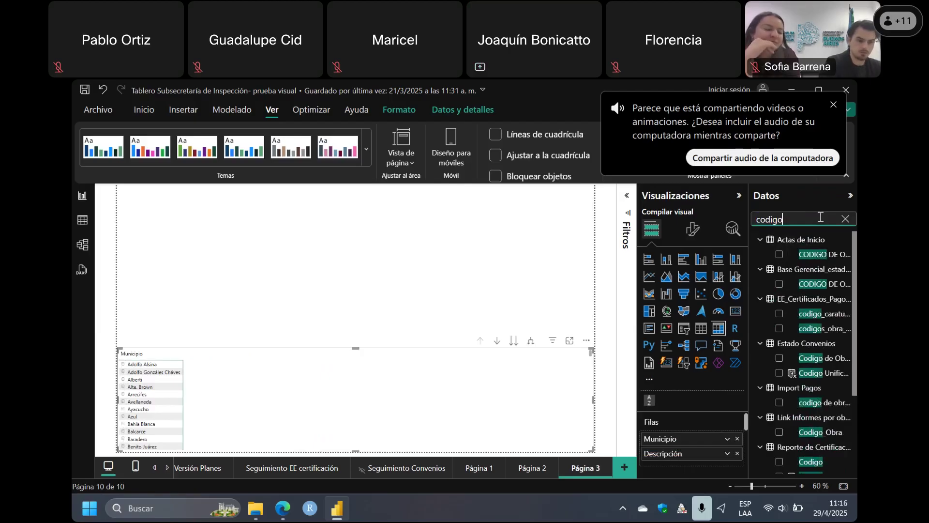
left_click(812, 290)
left_click_drag(745, 420, 744, 437)
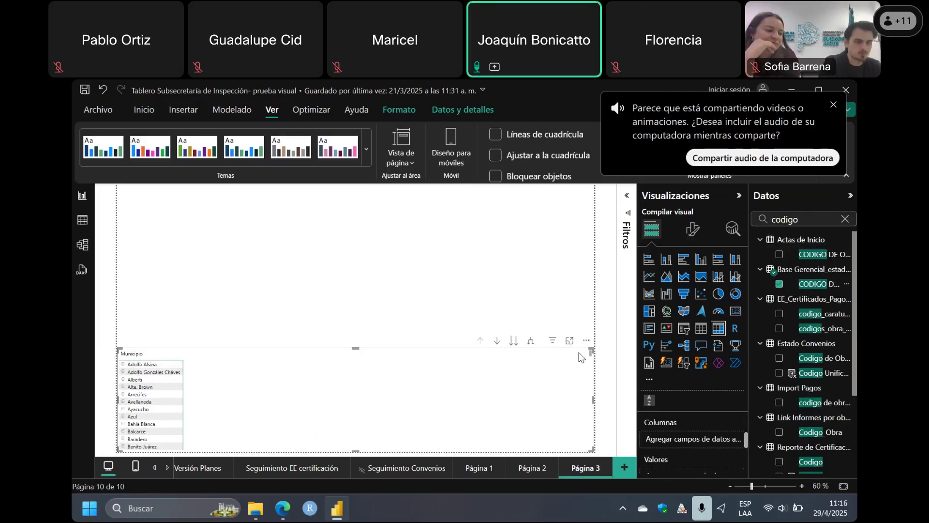
left_click(833, 106)
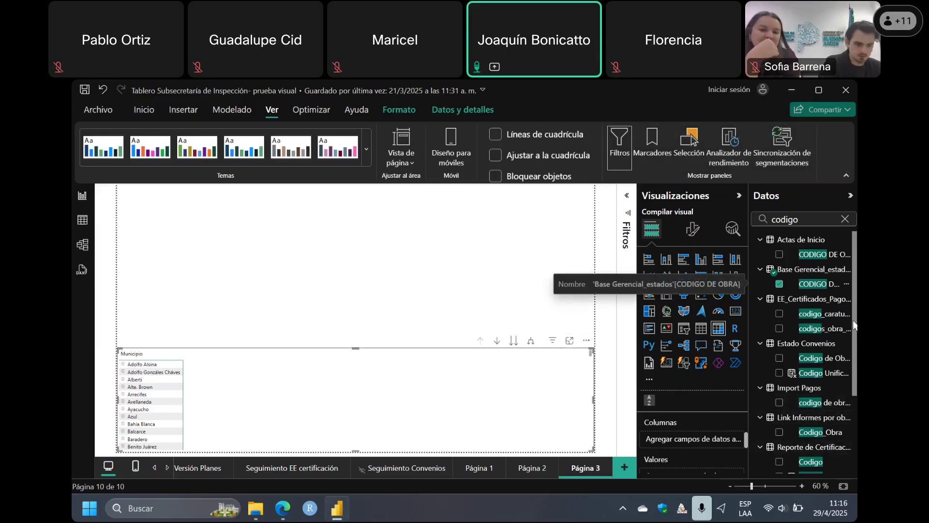
- Look through the remaining code fields and clear the field search
scroll(854, 326, "down", 5)
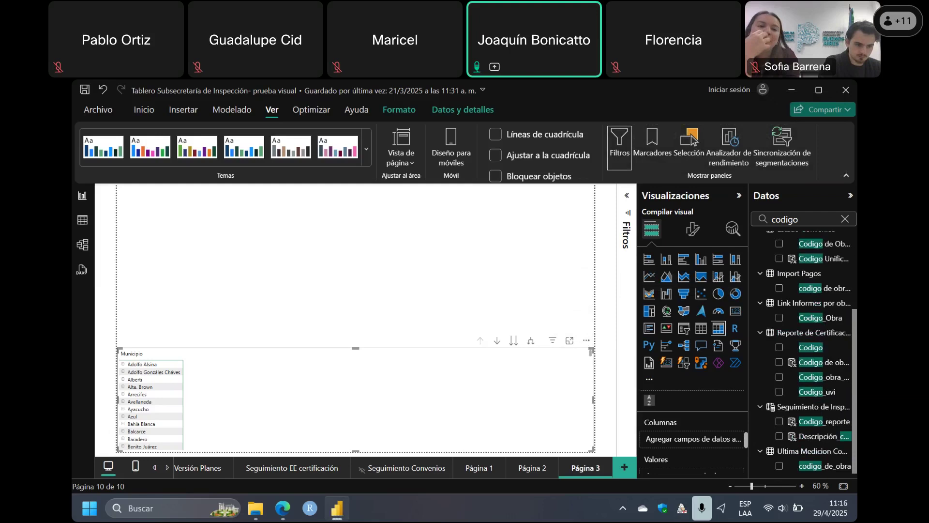
scroll(854, 302, "up", 5)
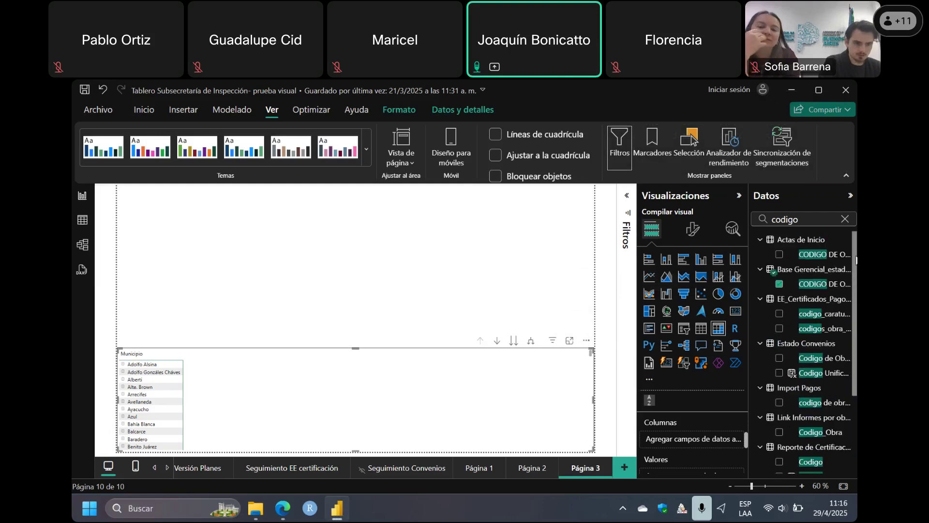
left_click(845, 219)
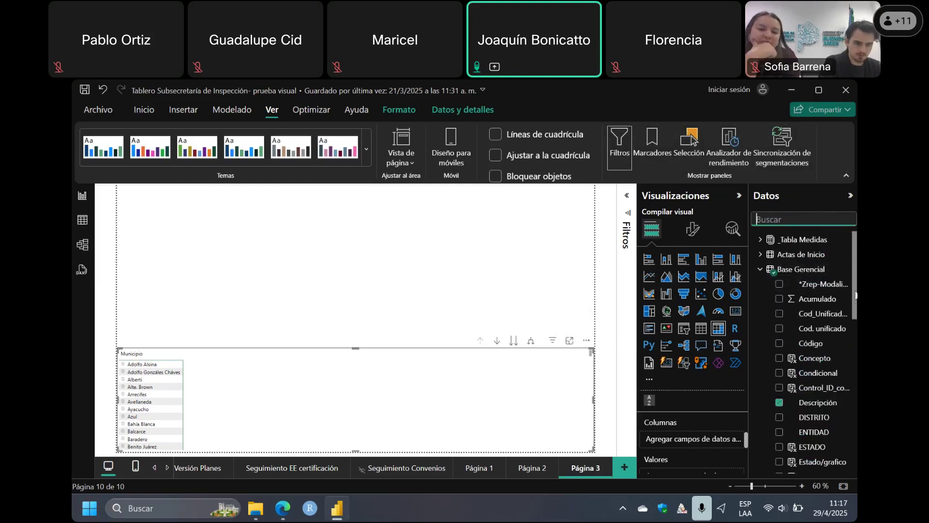
- Add Concepto from Base Gerencial to the matrix columns
left_click_drag(826, 358, 710, 467)
left_click(722, 465)
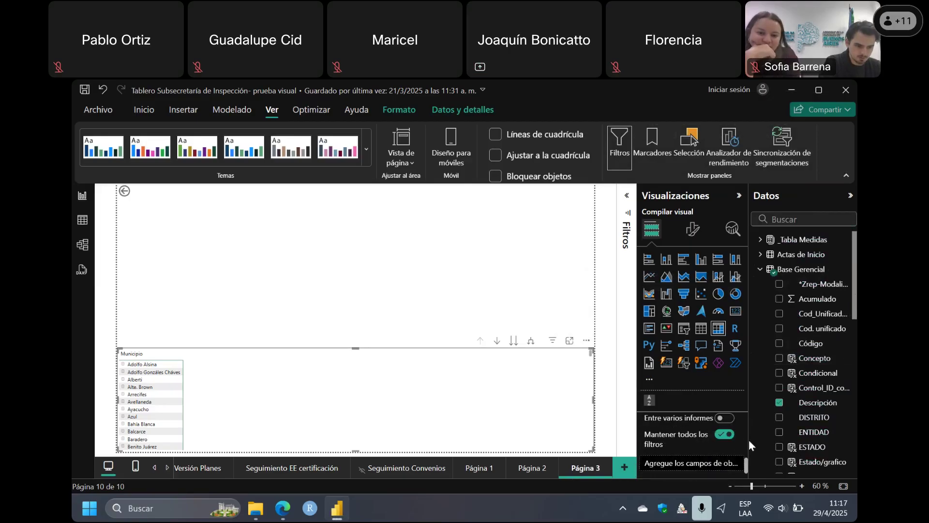
left_click_drag(747, 465, 759, 434)
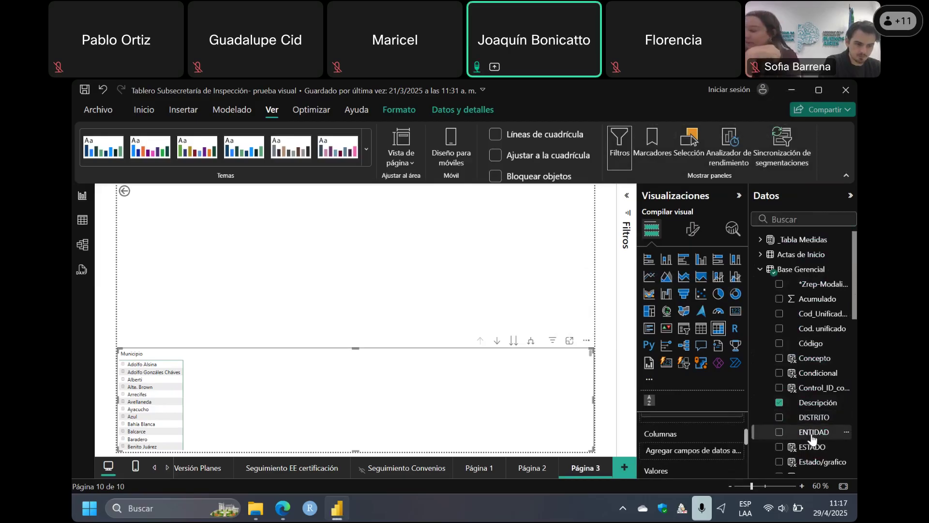
left_click_drag(809, 358, 712, 437)
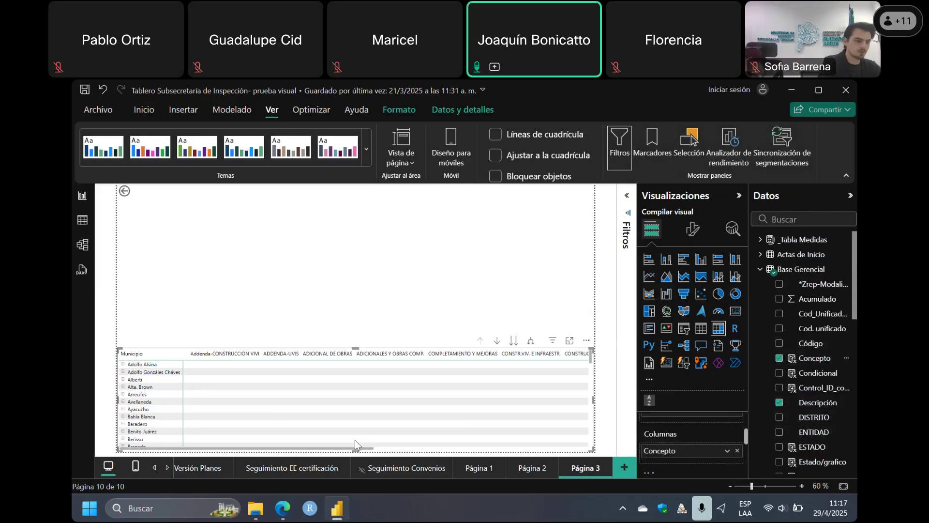
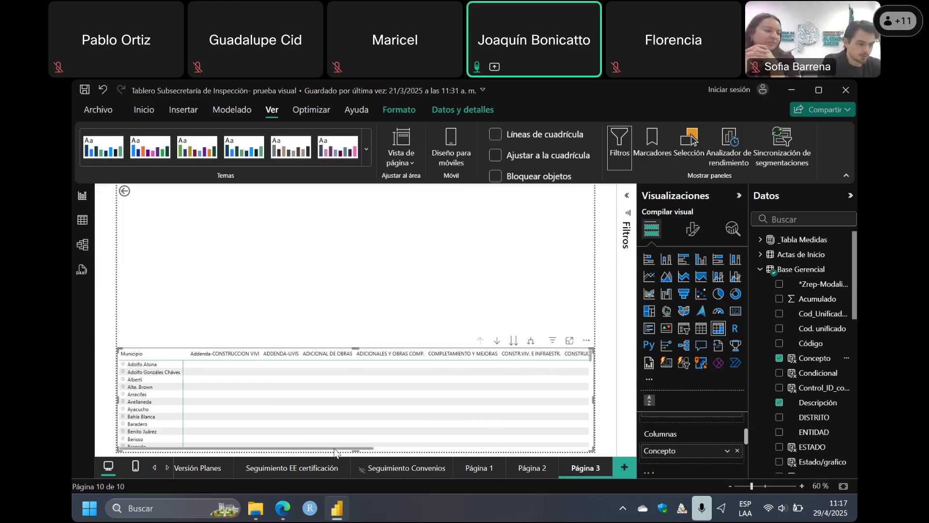
- Look across the matrix's Concepto columns and remove Concepto from the columns
left_click_drag(341, 450, 580, 439)
left_click_drag(443, 449, 274, 423)
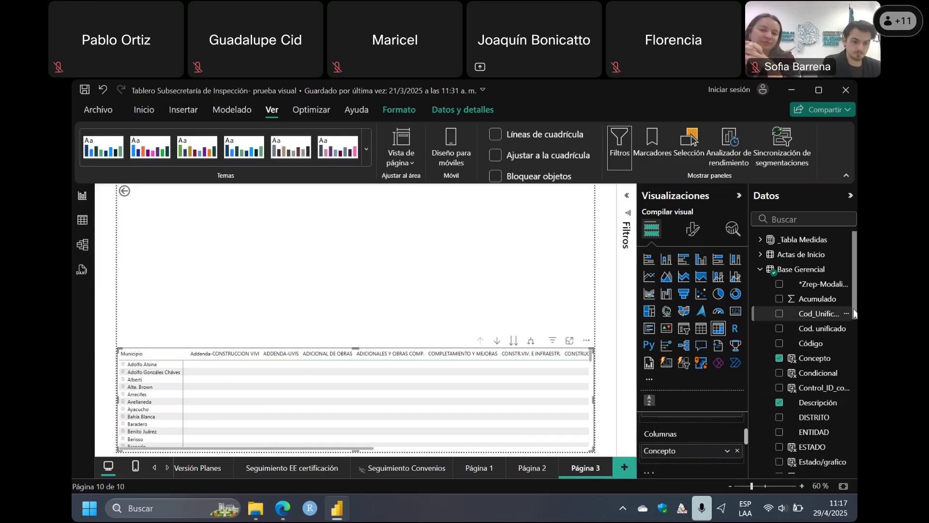
scroll(813, 387, "down", 3)
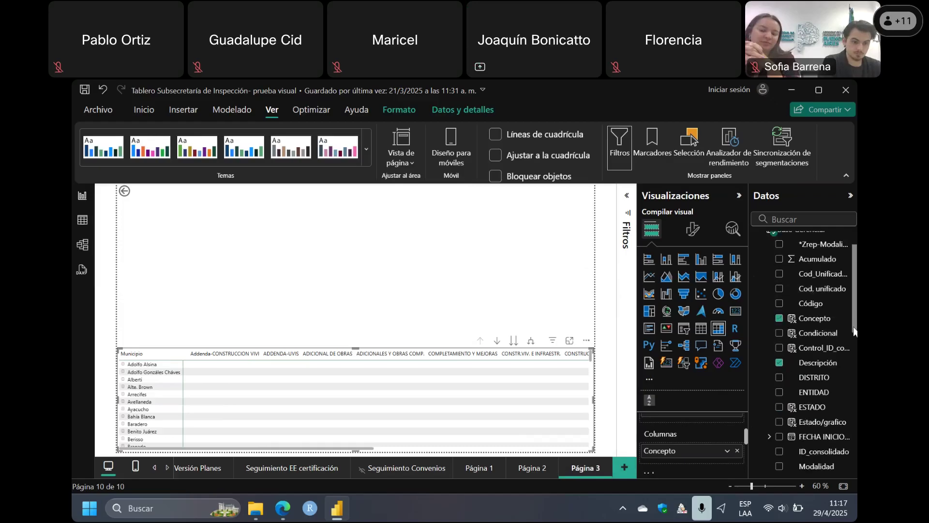
left_click(738, 450)
- Expand the Detalle de Planes de Trabajo table and add Av.Teórico to the matrix values
left_click_drag(745, 441, 746, 453)
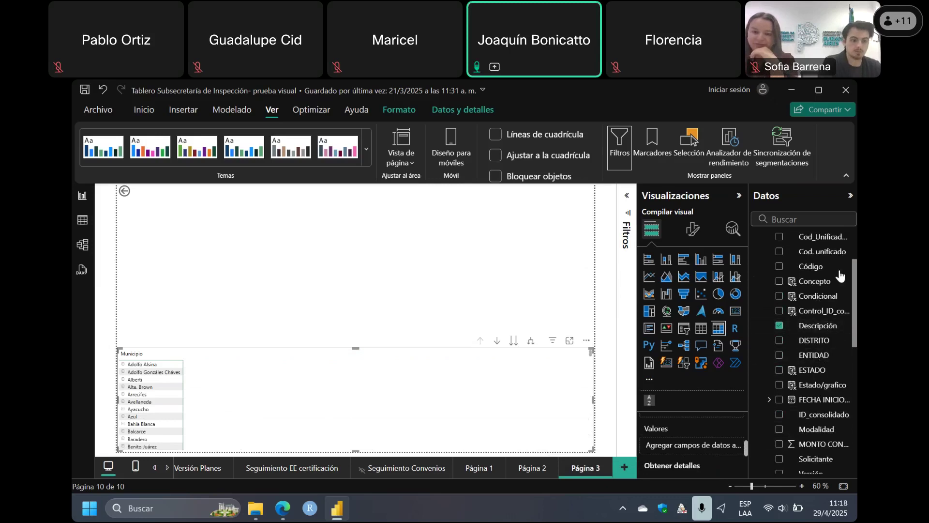
left_click(825, 258)
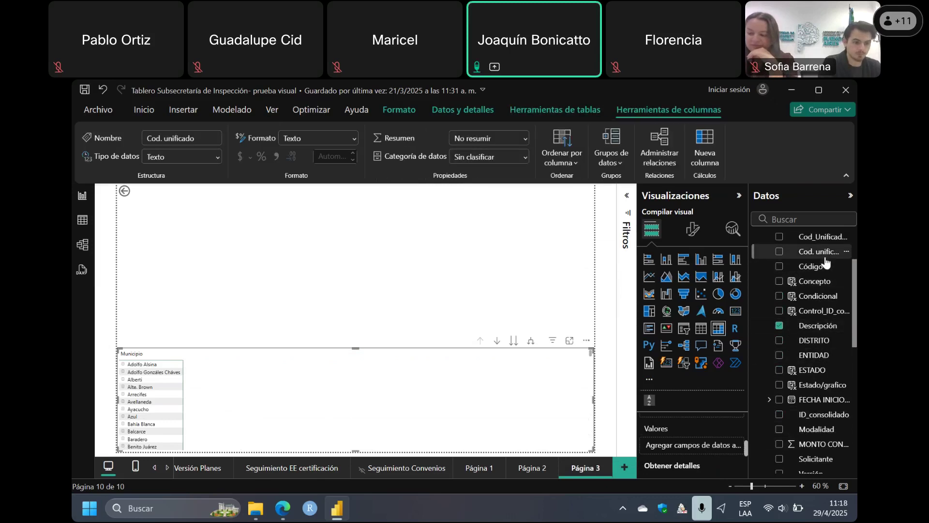
scroll(774, 290, "down", 5)
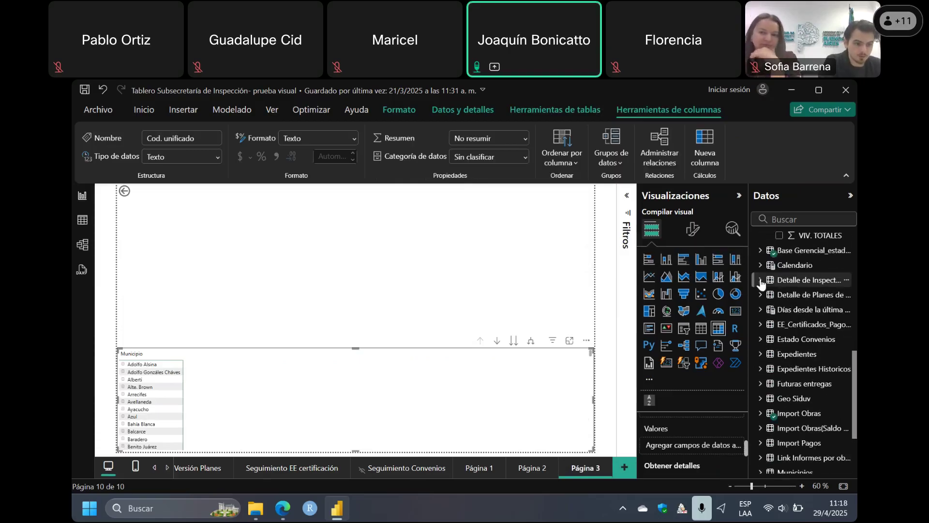
left_click(760, 295)
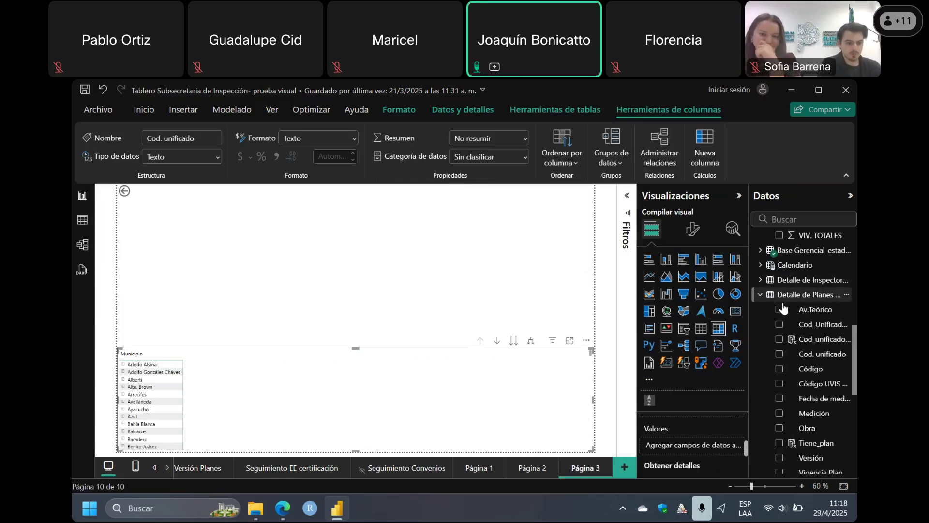
left_click(817, 315)
left_click_drag(684, 441, 684, 440)
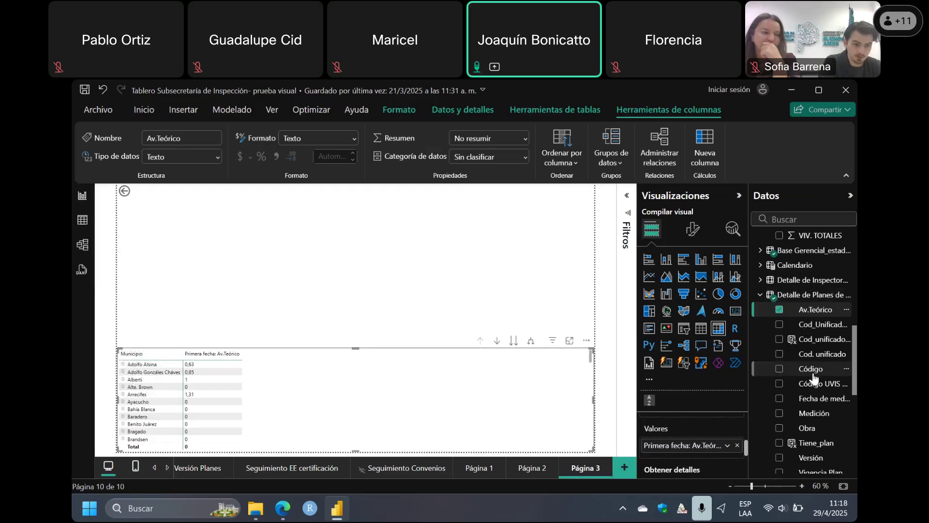
- Add Versión, Fecha de medición nuevo plan de trabajo and Tiene_plan to the values, and insert Medición directly after Av.Teórico
left_click_drag(823, 398, 736, 459)
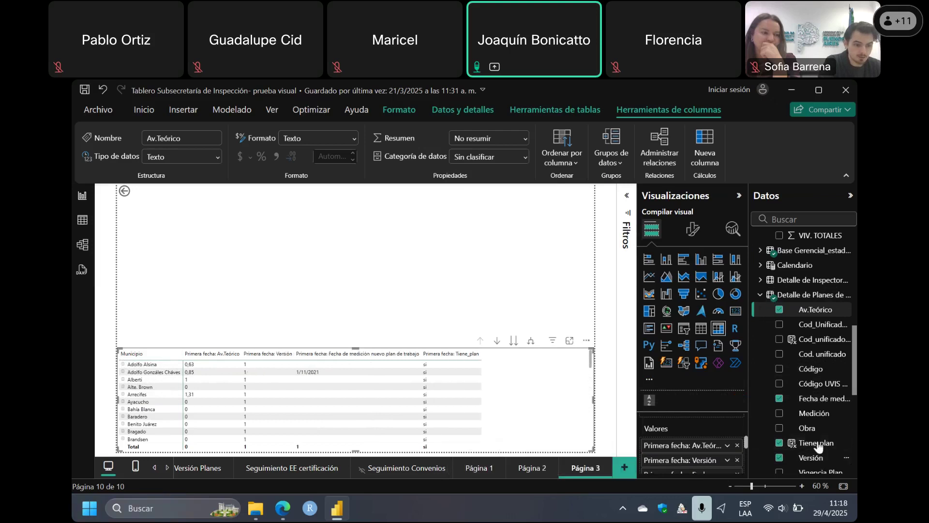
left_click_drag(750, 439, 688, 452)
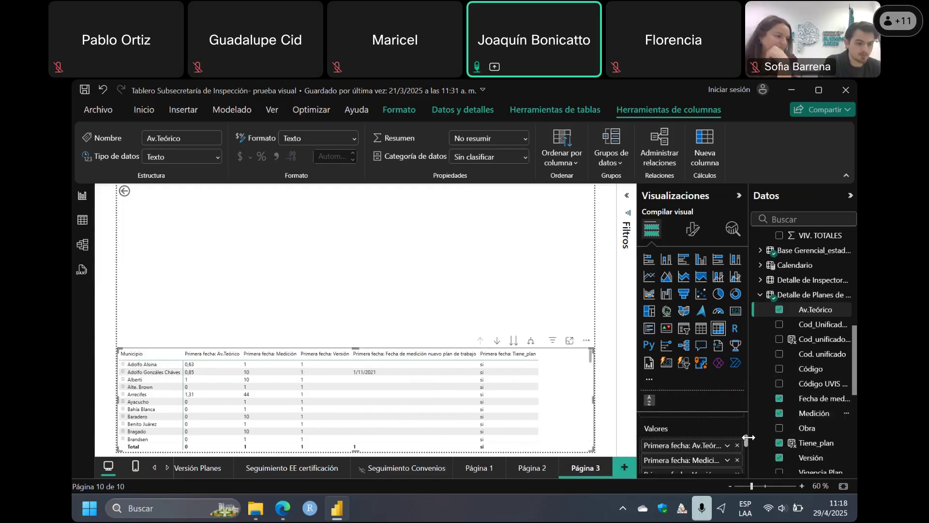
- Rename the CODIGO DE OBRA row field to "Codigo de obra" for this matrix
left_click_drag(747, 443, 747, 424)
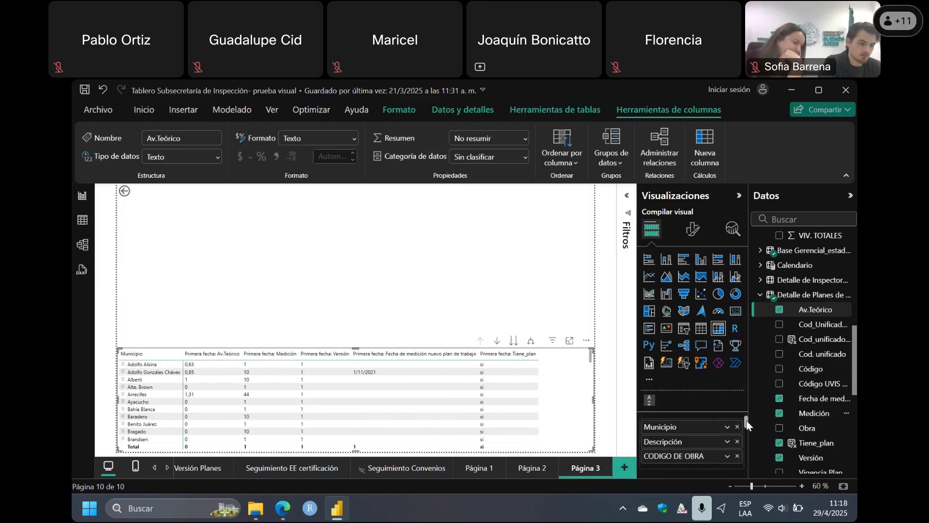
double_click(695, 457)
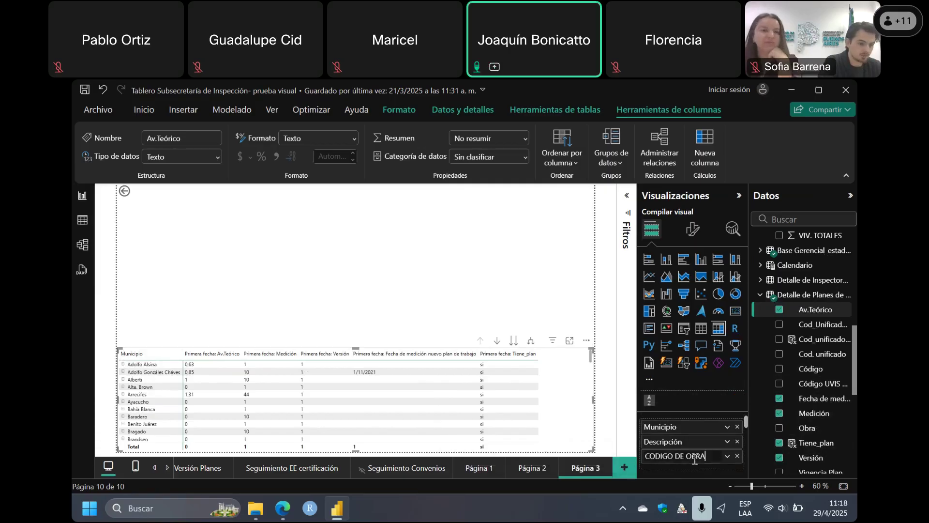
double_click(695, 457)
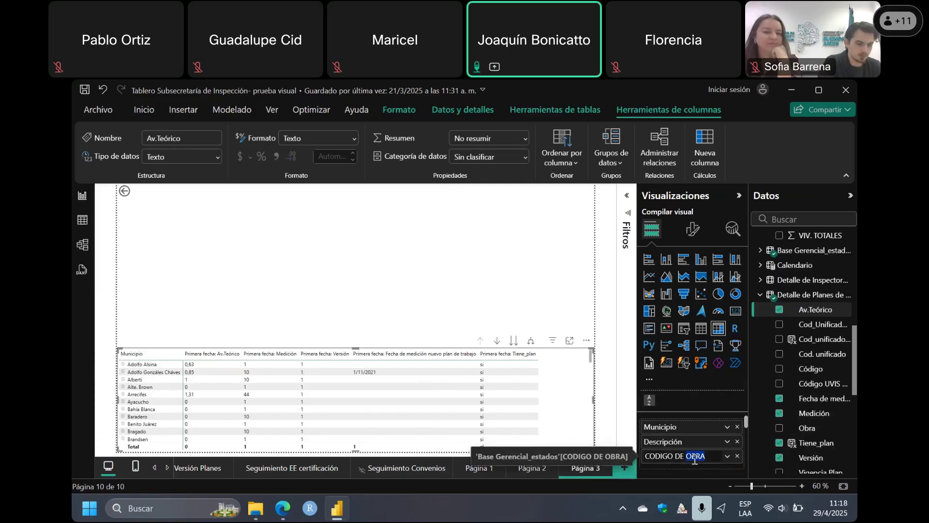
key("ctrl+a")
type("Codigo")
type("e obra")
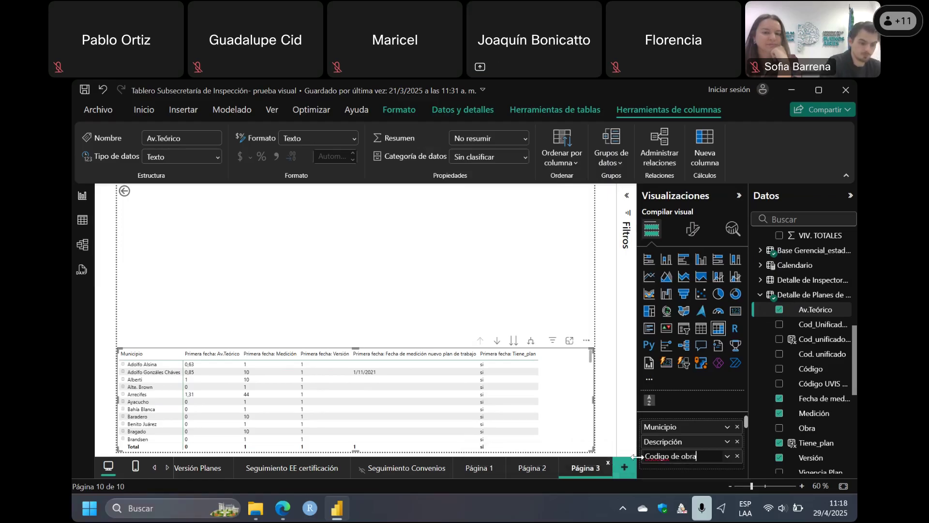
right_click(656, 456)
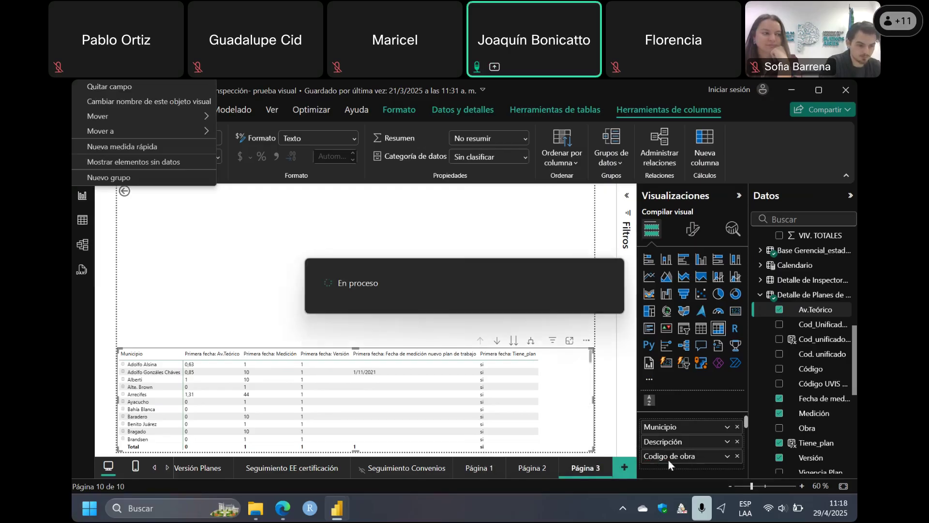
left_click(748, 428)
scroll(745, 431, "down", 3)
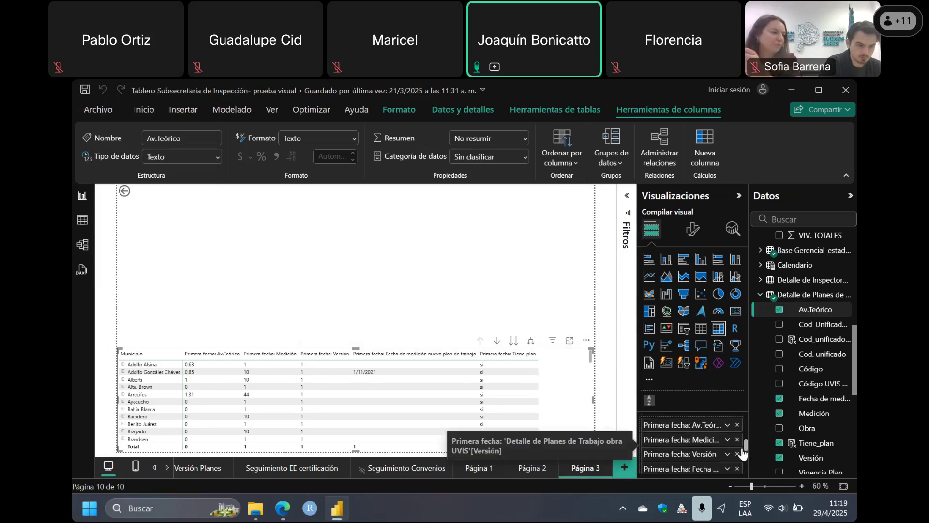
- Rename the matrix's Av.Teórico value to "Av.Teórico" by removing its "Primera fecha:" prefix
double_click(696, 426)
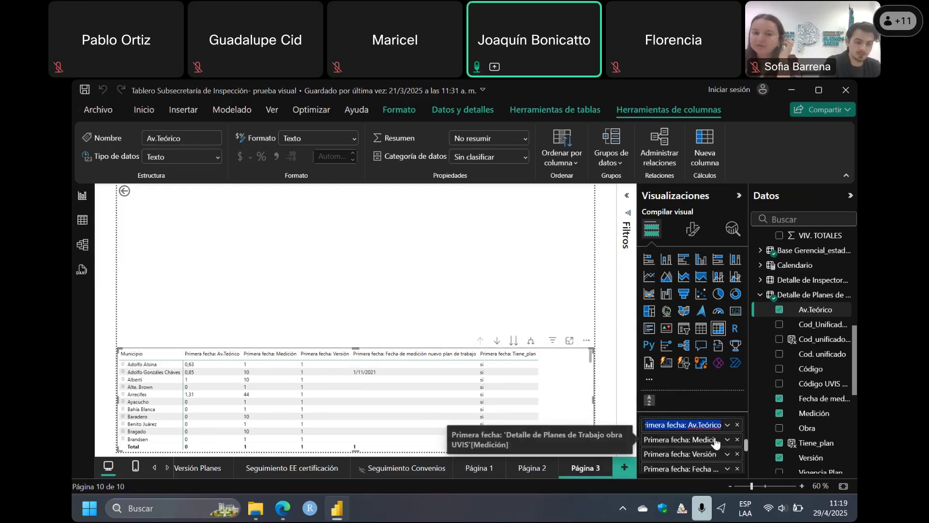
left_click(688, 424)
key("BackSpace")
key("BackSpace")
key("BackSpace")
key("BackSpace")
key("BackSpace")
key("BackSpace")
key("BackSpace")
key("BackSpace")
key("BackSpace")
key("BackSpace")
key("BackSpace")
key("BackSpace")
key("BackSpace")
key("BackSpace")
key("BackSpace")
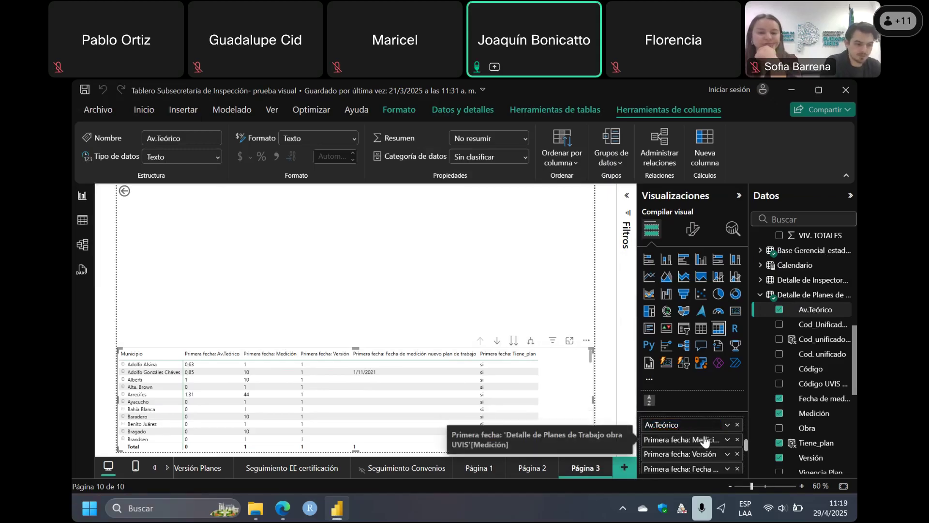
key("Return")
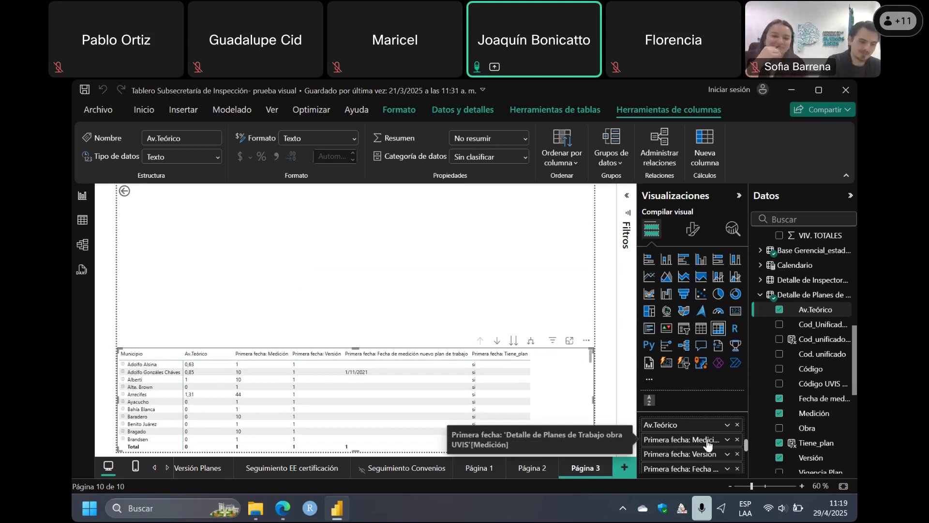
- Remove the "Primera fecha:" prefix from the Medición value's name so it reads "Medición"
double_click(708, 441)
left_click(692, 441)
key("BackSpace")
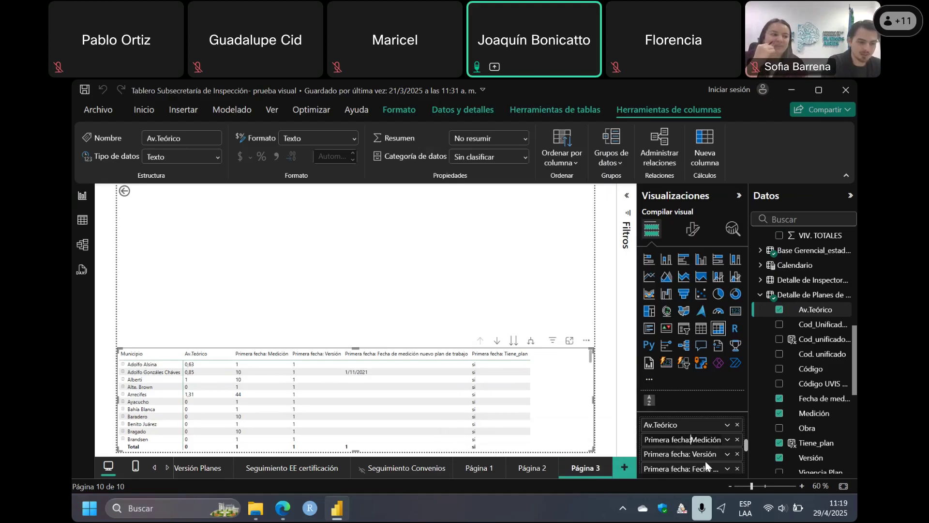
key("BackSpace")
key("BackSpace")
key("BackSpace")
key("BackSpace")
key("BackSpace")
key("BackSpace")
key("BackSpace")
key("BackSpace")
key("BackSpace")
key("BackSpace")
key("BackSpace")
key("BackSpace")
key("BackSpace")
key("BackSpace")
key("Return")
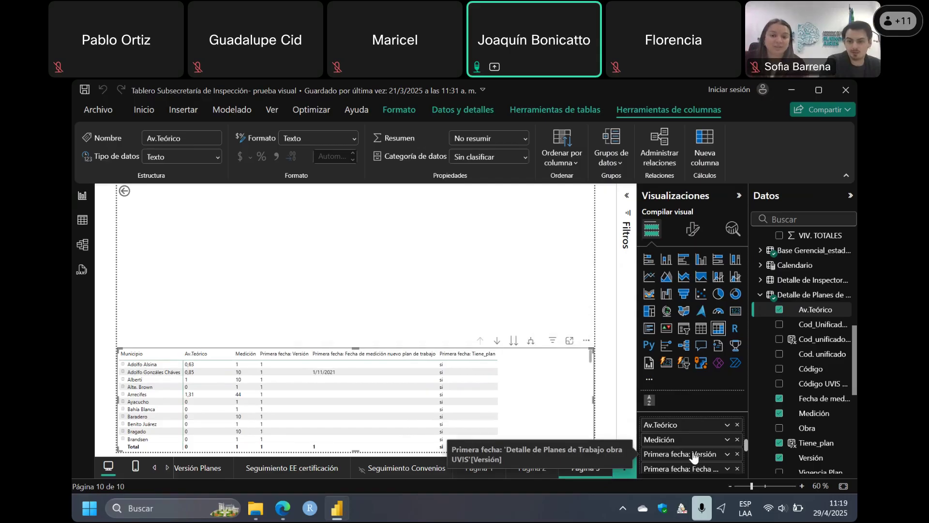
- Shorten the Versión value's display name in the matrix to "Versión"
double_click(695, 455)
key("BackSpace")
key("BackSpace")
key("BackSpace")
key("BackSpace")
key("BackSpace")
key("BackSpace")
key("BackSpace")
key("BackSpace")
key("BackSpace")
key("BackSpace")
key("BackSpace")
key("BackSpace")
key("BackSpace")
key("BackSpace")
key("BackSpace")
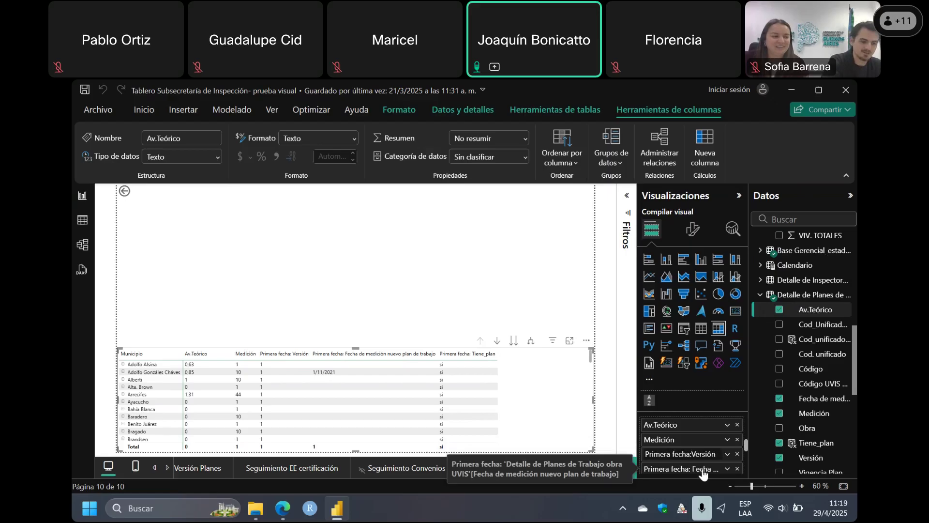
key("Return")
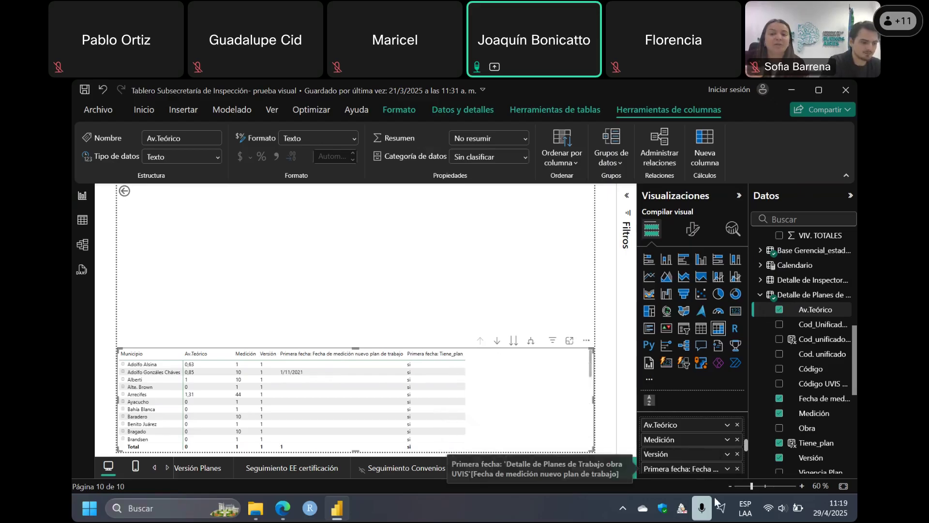
- Rename the matrix's new work-plan date value to "Fecha de medición nuevo plan de trabajo", without the "Primera fecha:" prefix
double_click(686, 469)
left_click(662, 469)
key("Left")
key("Left")
key("Left")
key("Left")
key("Left")
key("Left")
key("Left")
key("Left")
key("Left")
key("Left")
key("Left")
key("Left")
key("Left")
key("Left")
key("Left")
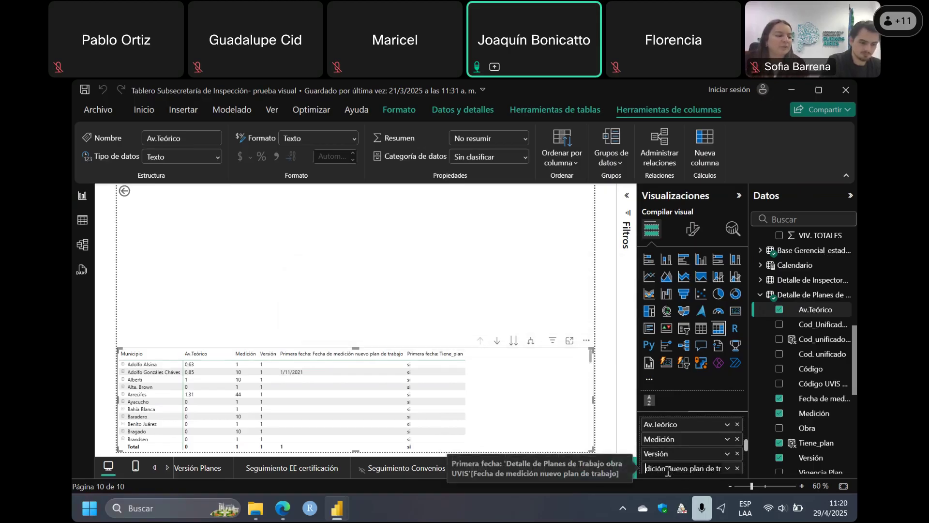
key("Left")
key("Left")
key("Left")
key("Left")
key("Left")
key("Left")
key("Left")
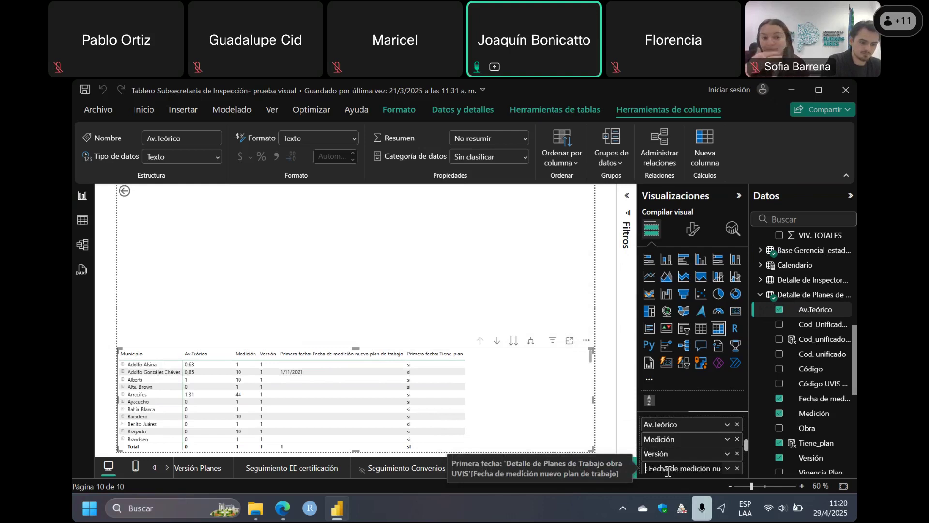
key("Left")
key("Left")
key("BackSpace")
key("BackSpace")
key("BackSpace")
key("BackSpace")
key("BackSpace")
key("BackSpace")
key("BackSpace")
key("BackSpace")
key("BackSpace")
key("BackSpace")
key("BackSpace")
key("BackSpace")
key("BackSpace")
key("BackSpace")
key("BackSpace")
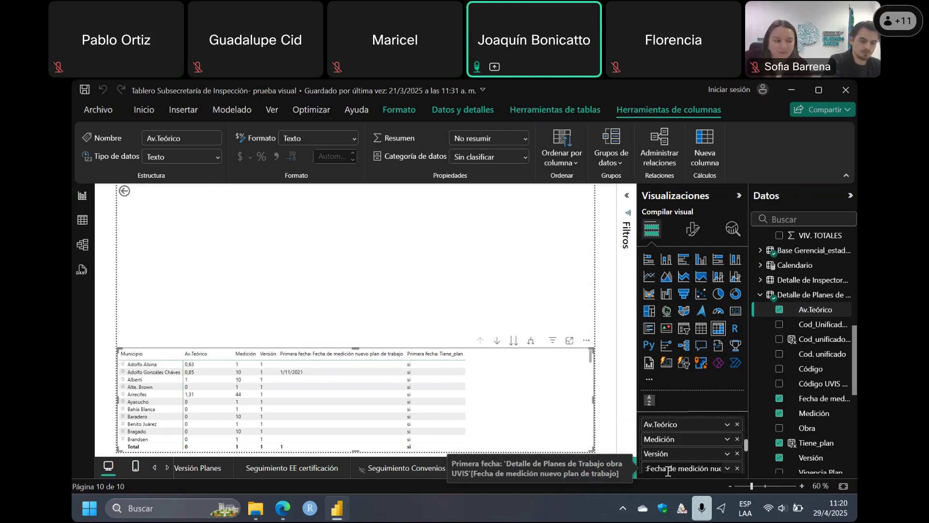
key("Return")
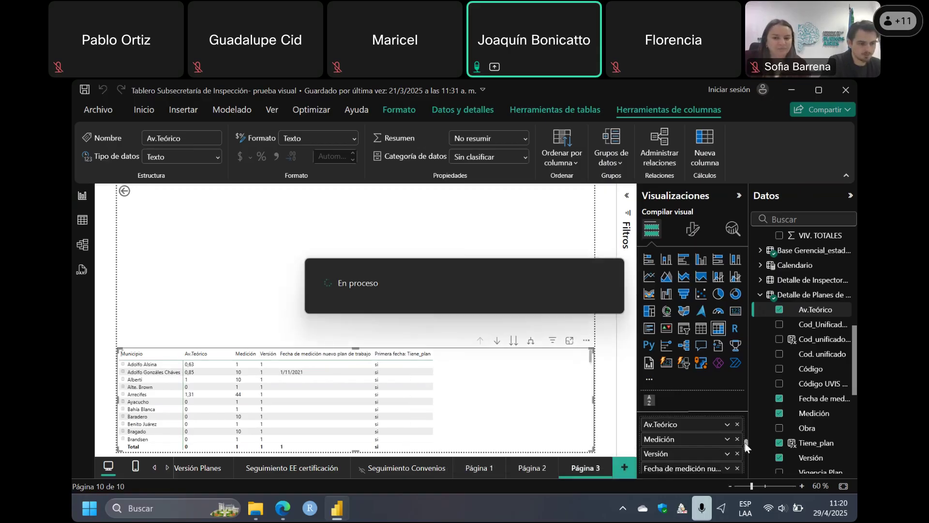
left_click_drag(745, 443, 745, 451)
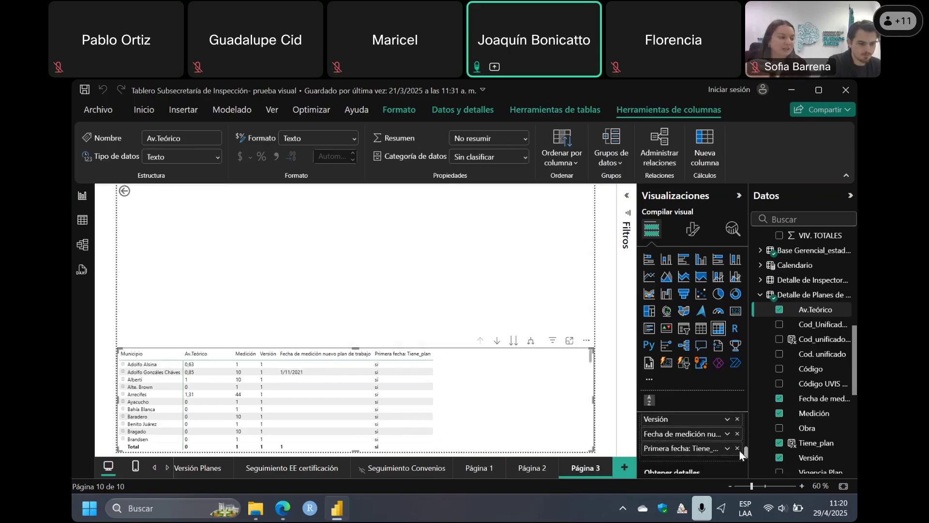
double_click(682, 434)
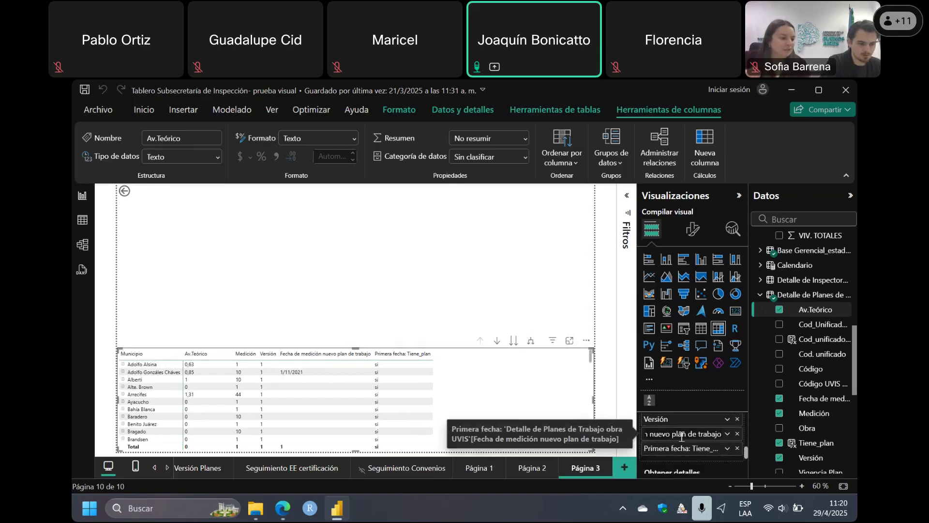
key("Left")
key("Left")
key("Left")
key("Left")
key("Left")
key("Left")
key("Left")
key("Left")
key("Left")
key("Left")
key("Left")
key("Left")
key("Left")
key("Left")
key("Left")
key("Left")
key("Left")
key("Left")
key("Left")
key("Left")
key("End")
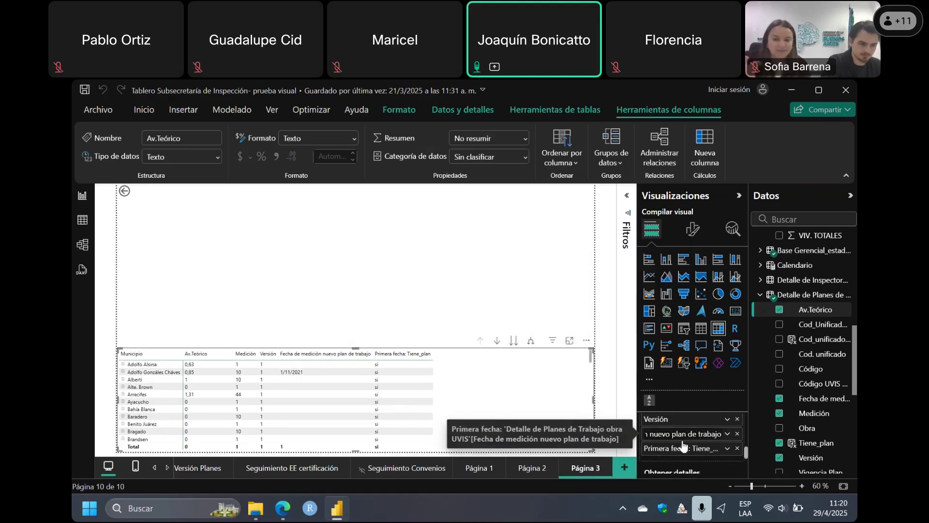
- Rename the last matrix value to "Tiene_plan", dropping the "Primera fecha:" prefix
double_click(687, 448)
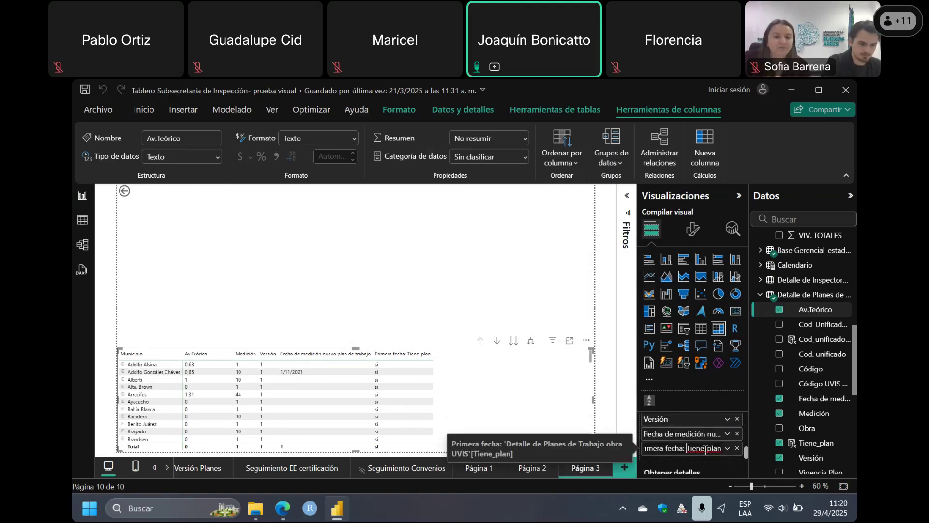
key("BackSpace")
key("BackSpace")
key("BackSpace")
key("BackSpace")
key("BackSpace")
key("BackSpace")
key("BackSpace")
key("BackSpace")
key("BackSpace")
key("BackSpace")
key("BackSpace")
key("BackSpace")
key("BackSpace")
key("BackSpace")
key("BackSpace")
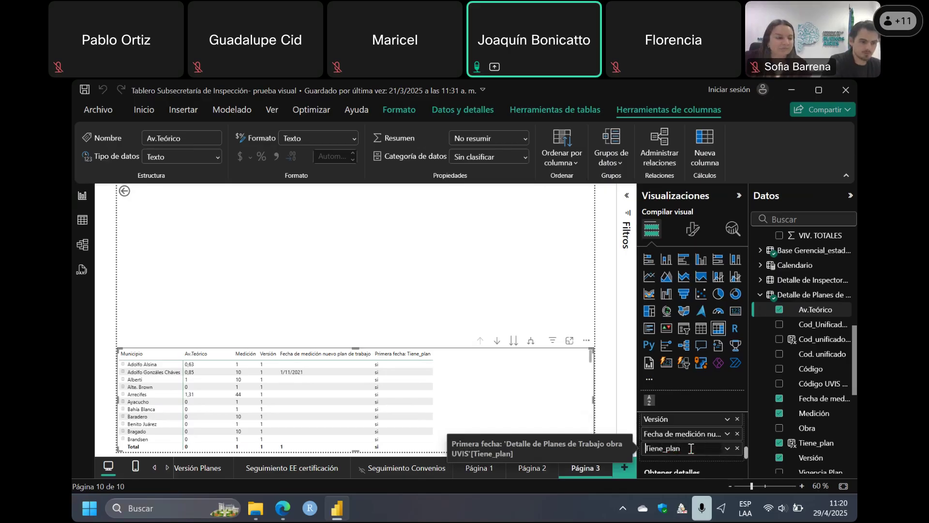
key("Return")
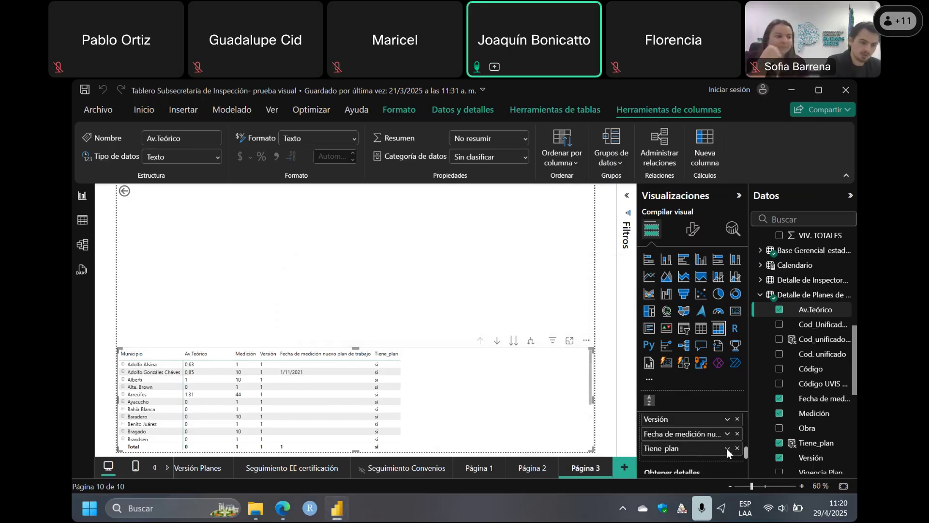
- Summarize Tiene_plan by Recuento and check it by expanding and collapsing the Adolfo Alsina row
left_click(727, 449)
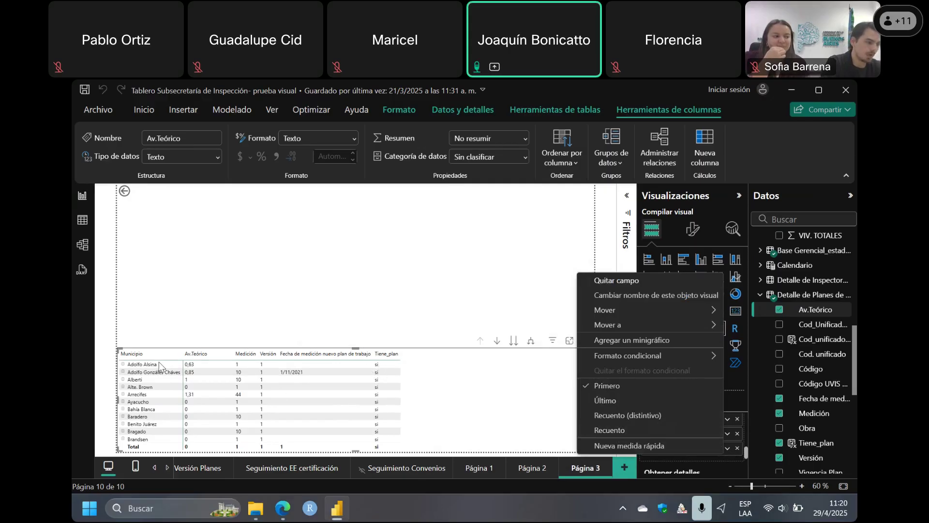
left_click(612, 430)
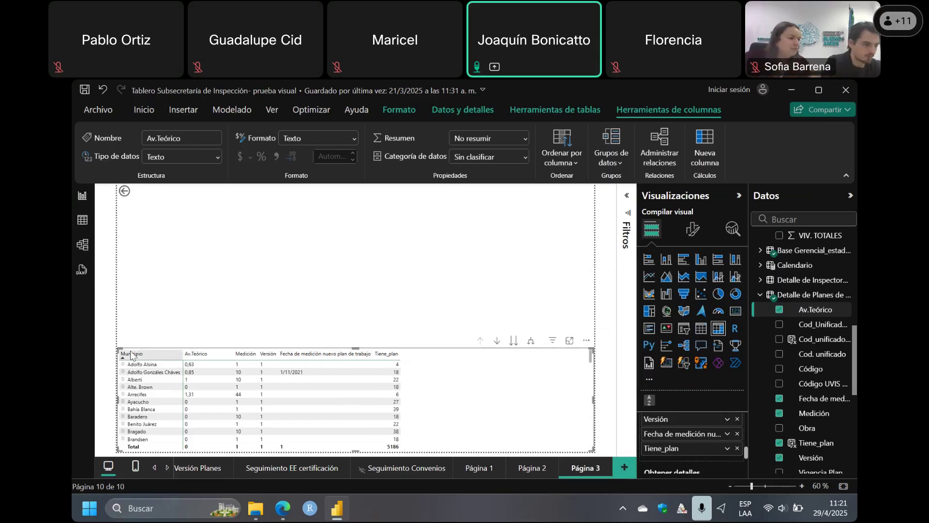
left_click(123, 365)
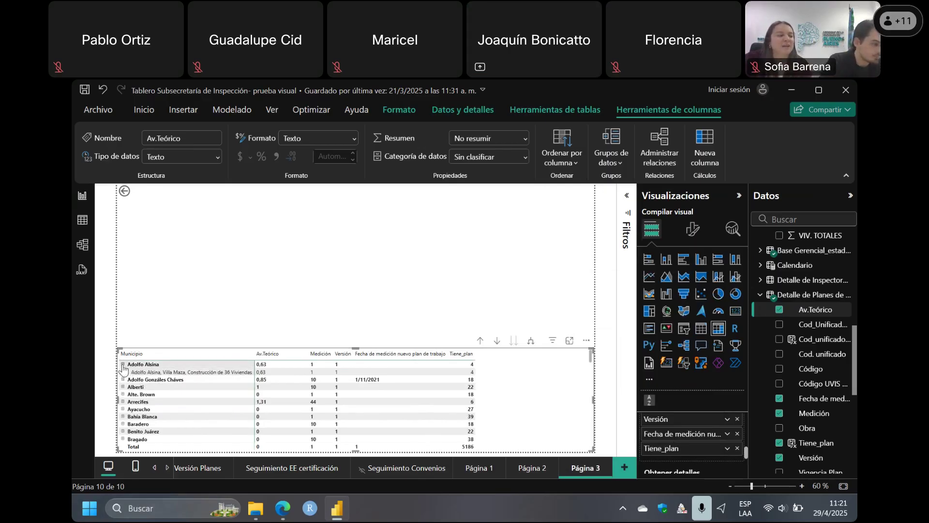
left_click(122, 364)
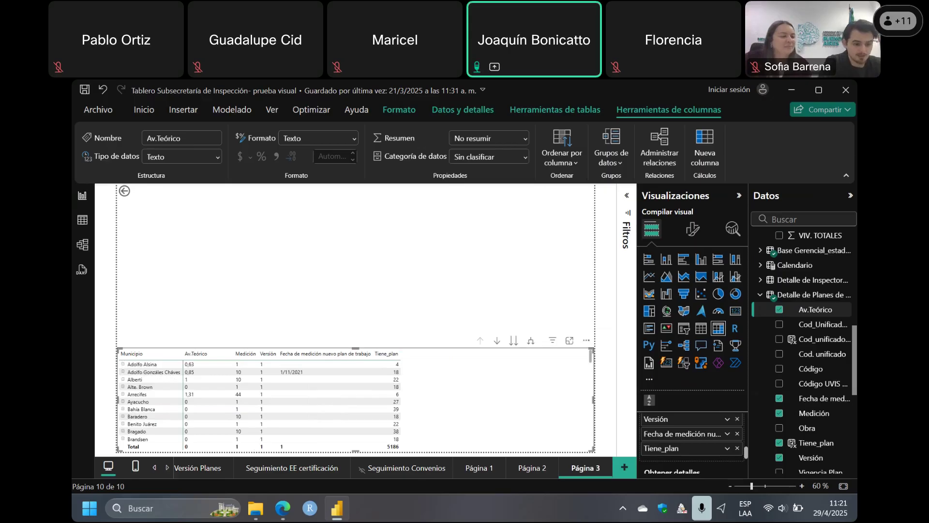
- Look over the Detalle de Planes de Trabajo fields, the model relationships and the table data, and return to the report page
scroll(853, 357, "up", 2)
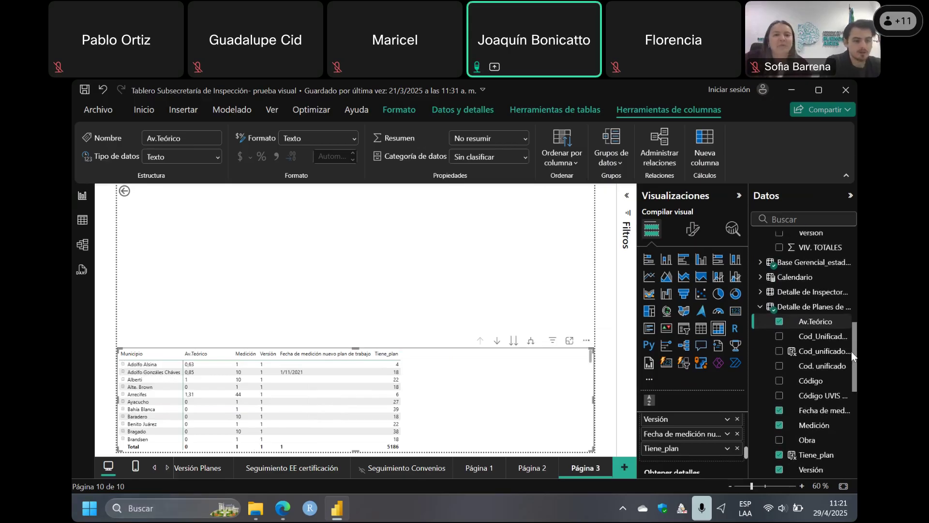
scroll(849, 361, "down", 3)
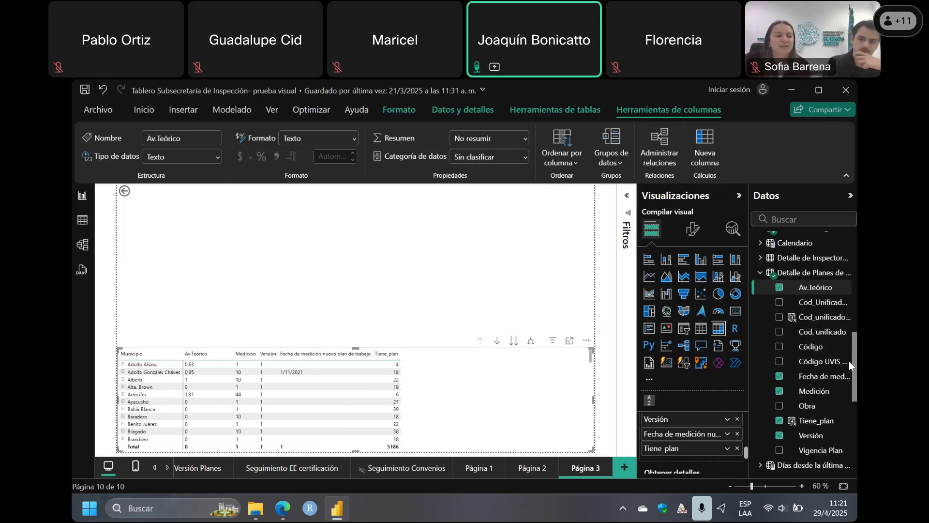
scroll(850, 363, "down", 2)
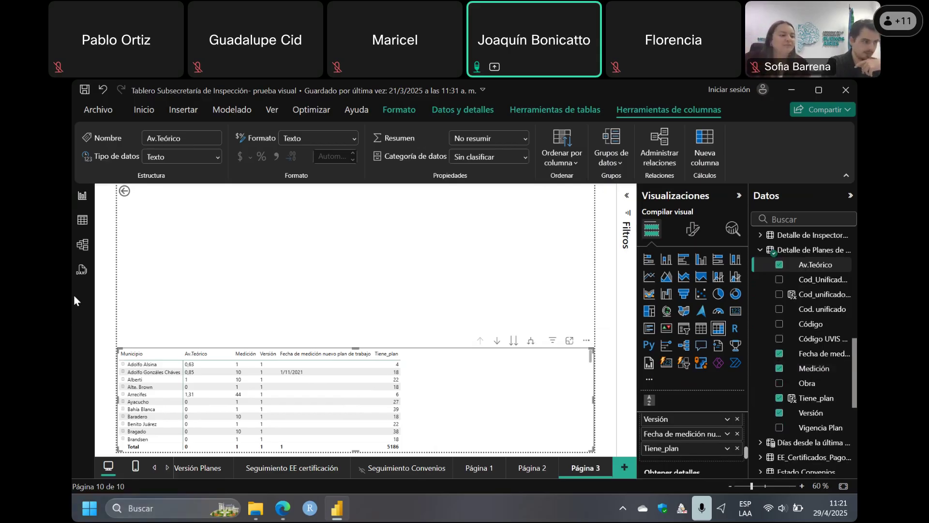
left_click(82, 244)
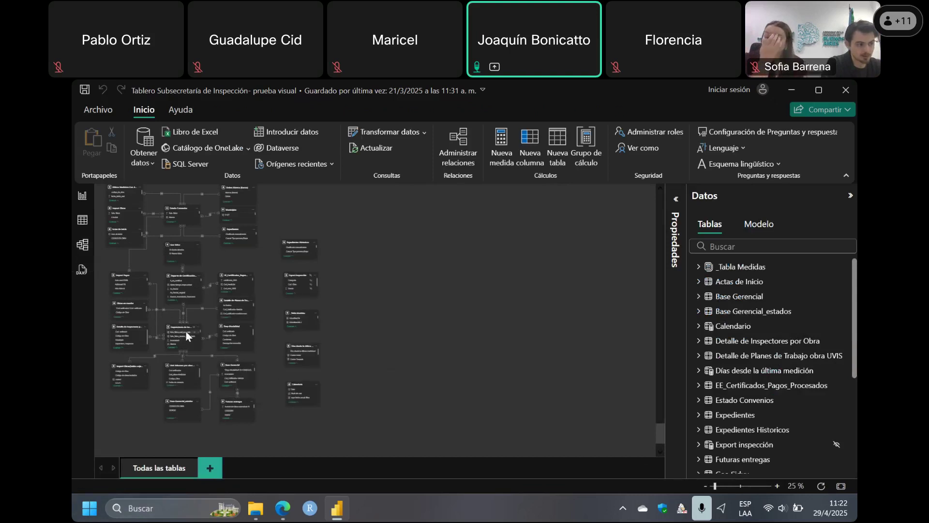
left_click(81, 226)
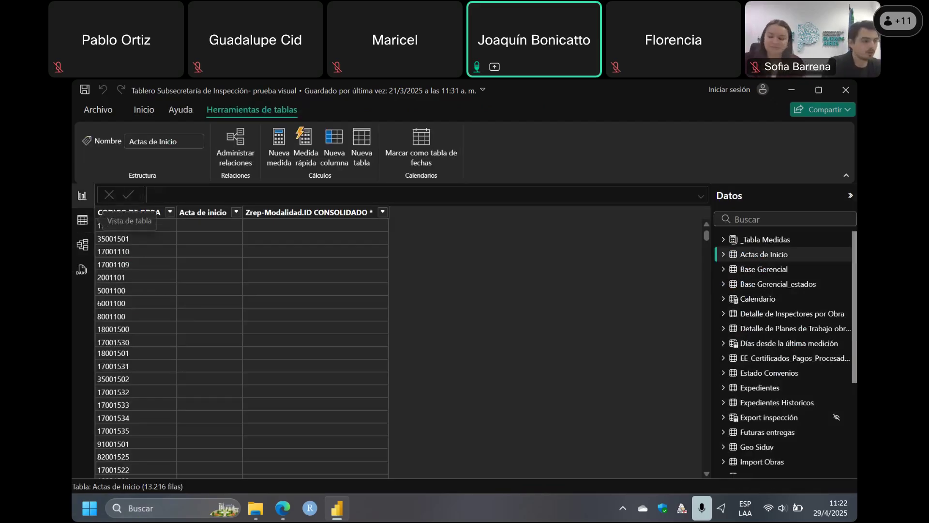
left_click(81, 203)
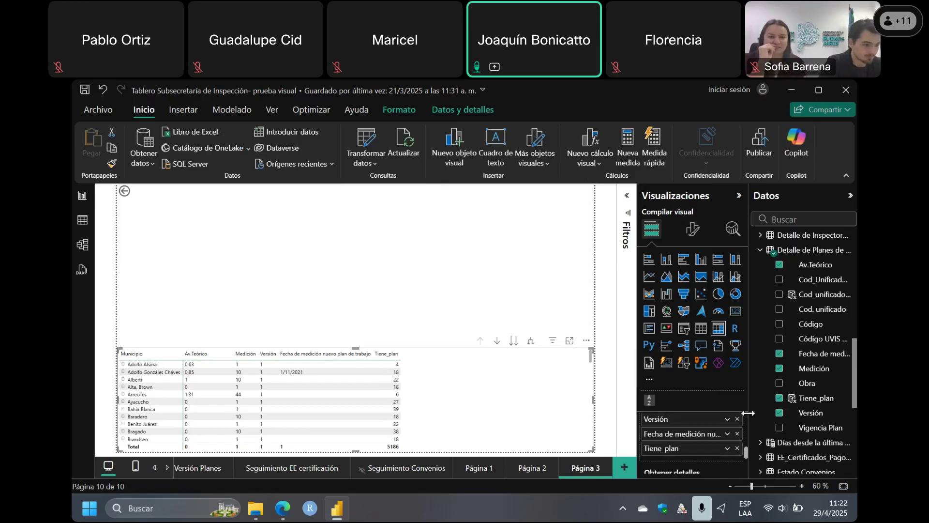
- Set the Tiene_plan summarization to Recuento (distintivo) and check it in the expanded Adolfo Gonzáles Cháves row
left_click(728, 448)
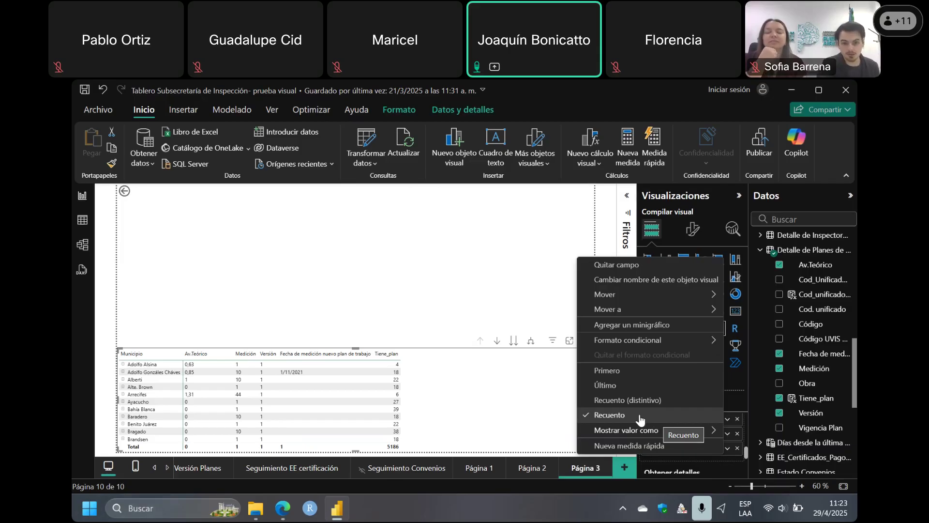
left_click(639, 400)
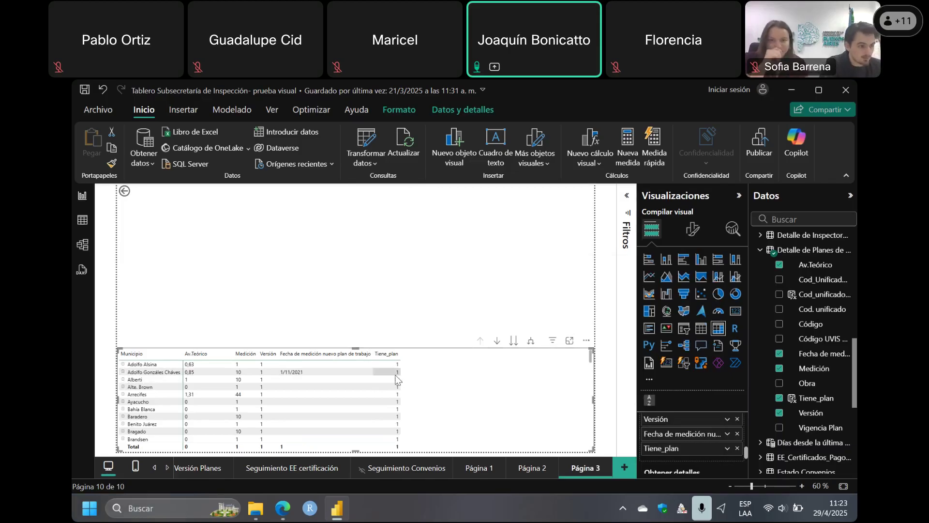
left_click(122, 372)
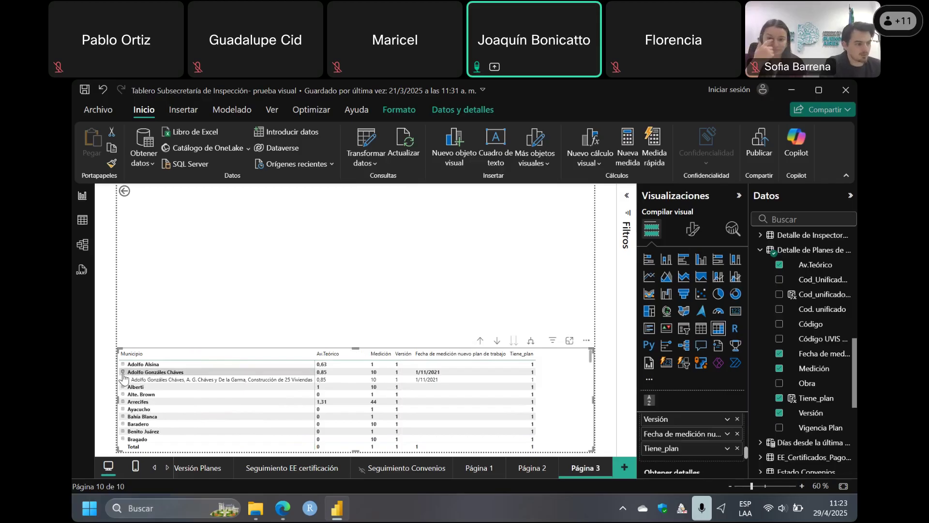
left_click(123, 373)
- Add an empty slicer above the matrix and shrink it to a small box in the page's upper-left corner
left_click(528, 318)
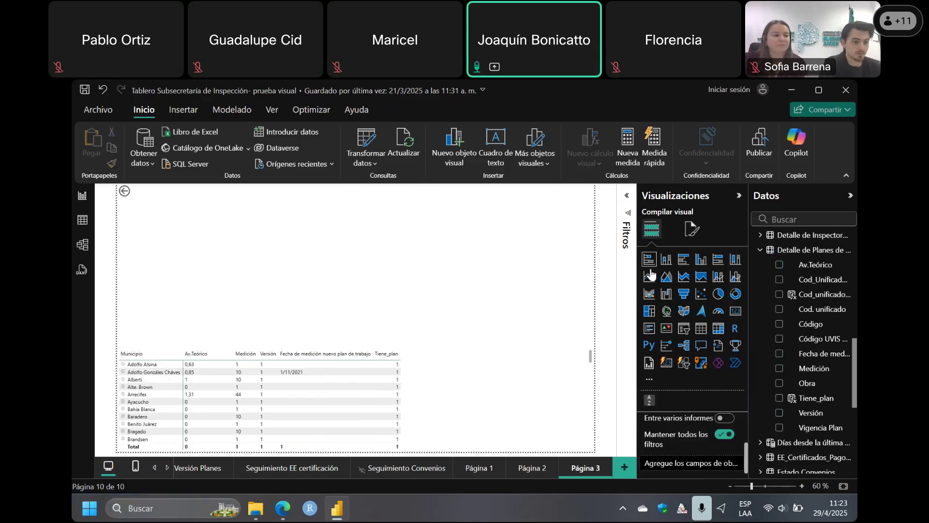
left_click(683, 330)
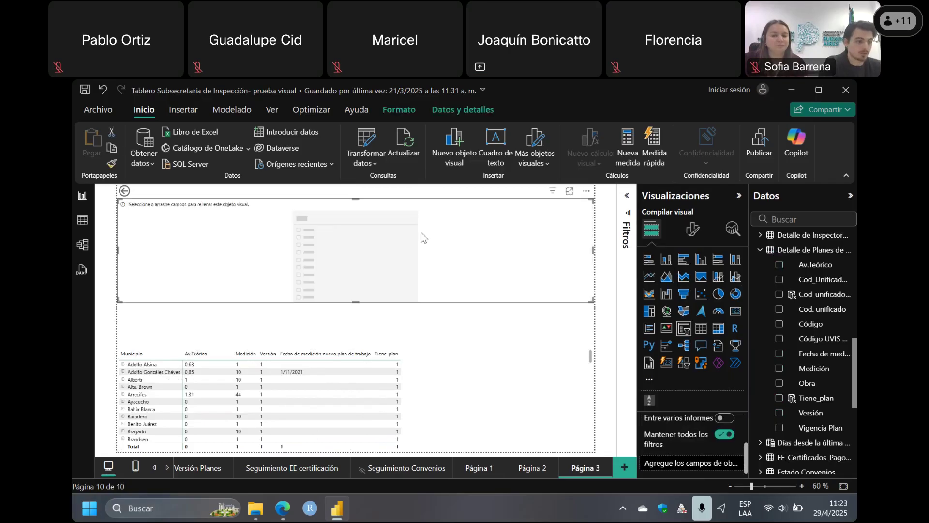
left_click(356, 303)
left_click_drag(357, 299, 361, 223)
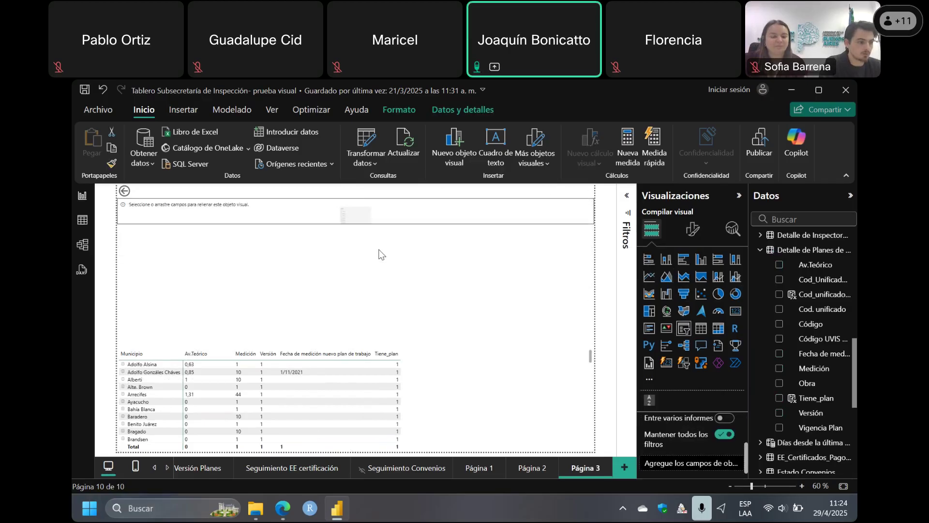
left_click_drag(597, 218, 229, 218)
- Delete the back-arrow button from the page's upper-left corner
left_click(136, 192)
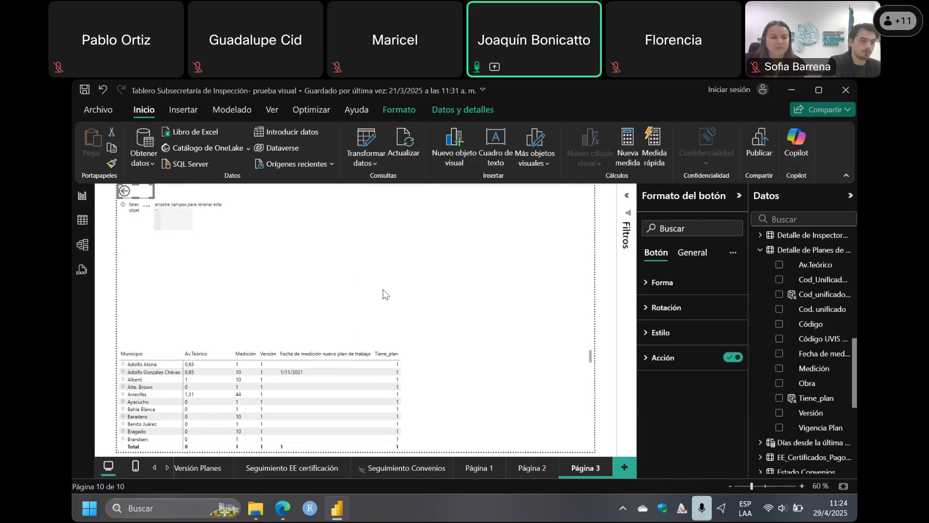
key("Delete")
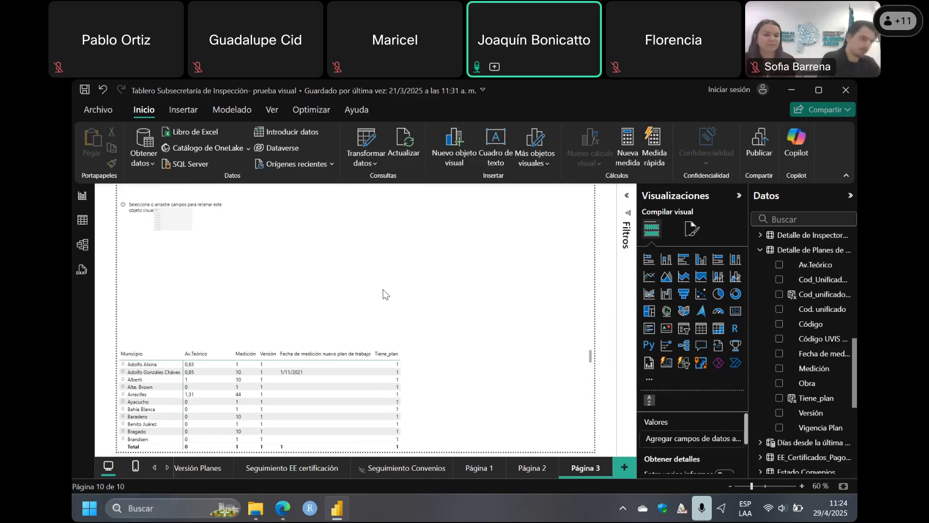
- Restore the deleted back-arrow button, place it near the middle of the page's upper edge, and look over the available button types
key("ctrl+z")
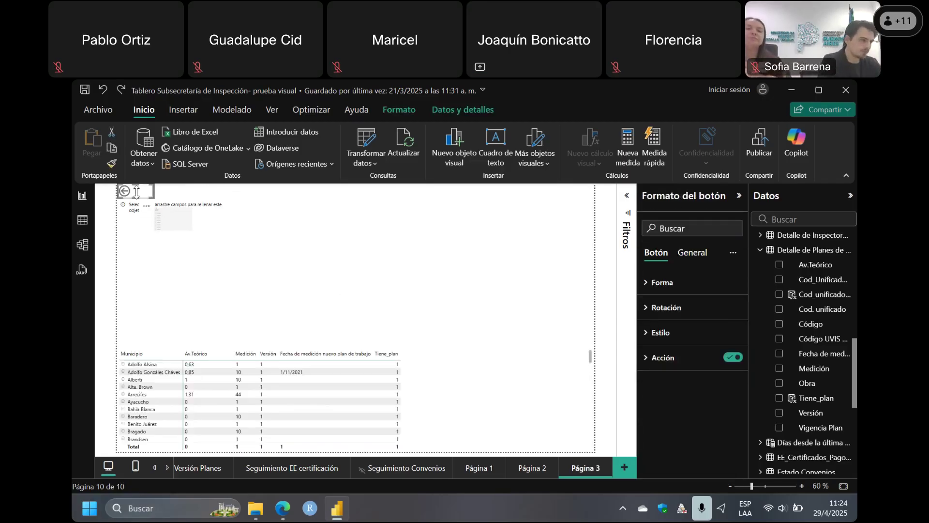
left_click_drag(136, 192, 354, 185)
left_click(183, 110)
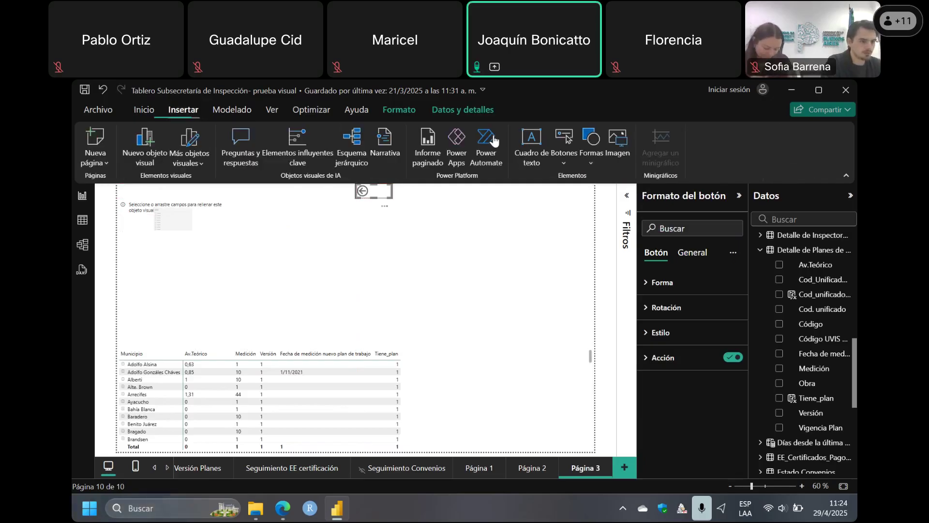
left_click(567, 160)
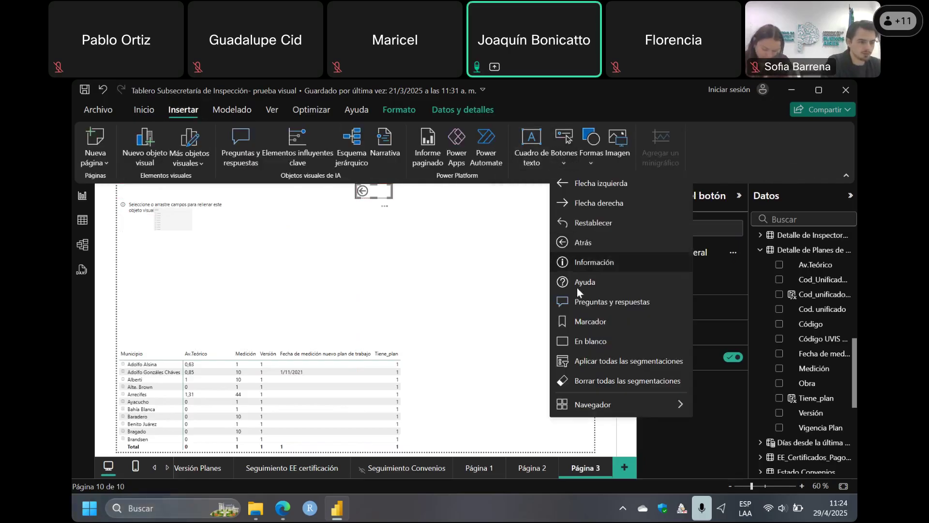
left_click(463, 306)
- Set the back-arrow button's action type to Navegación de páginas with Resumen as the destination
left_click(720, 255)
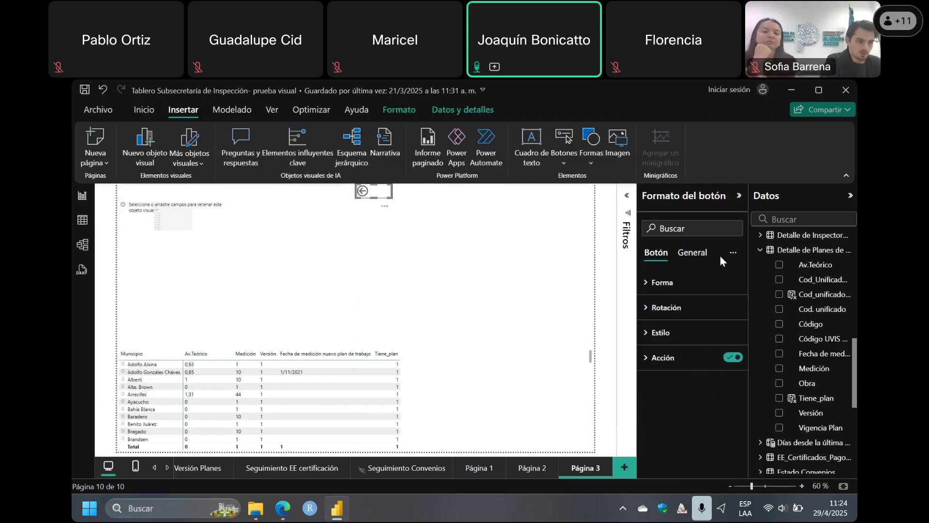
left_click(692, 361)
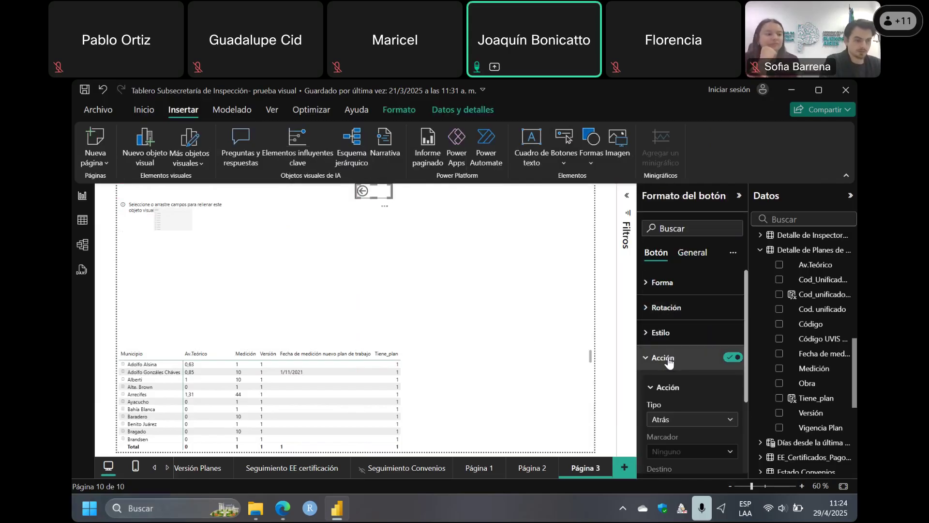
left_click(694, 420)
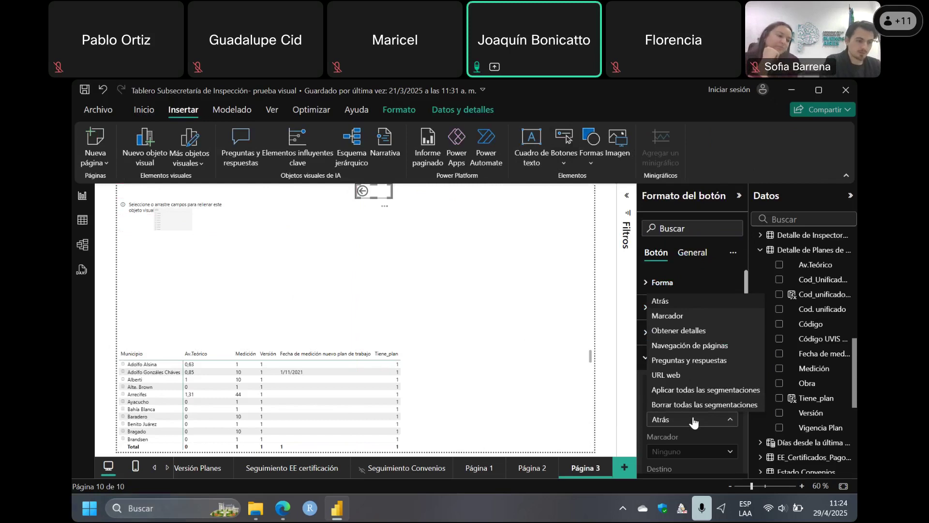
left_click(709, 354)
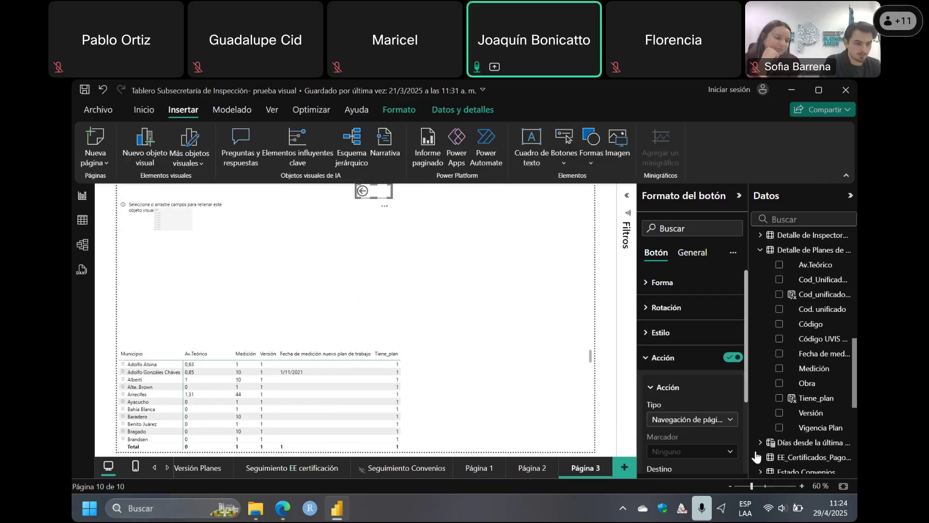
scroll(742, 412, "down", 1)
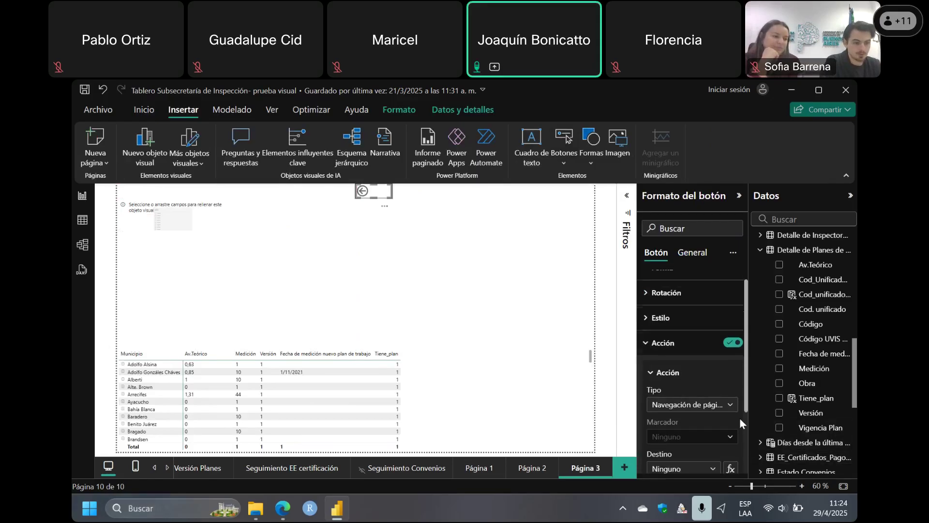
scroll(741, 426, "down", 2)
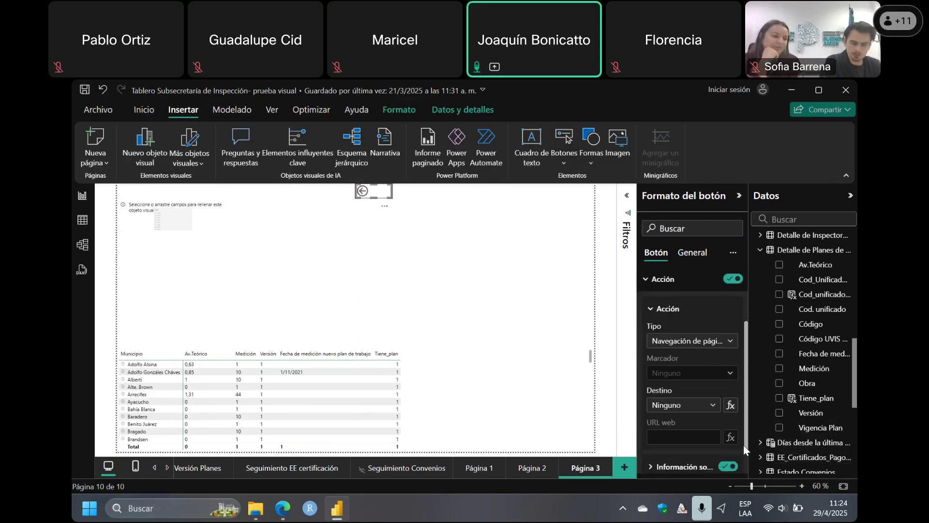
left_click(714, 401)
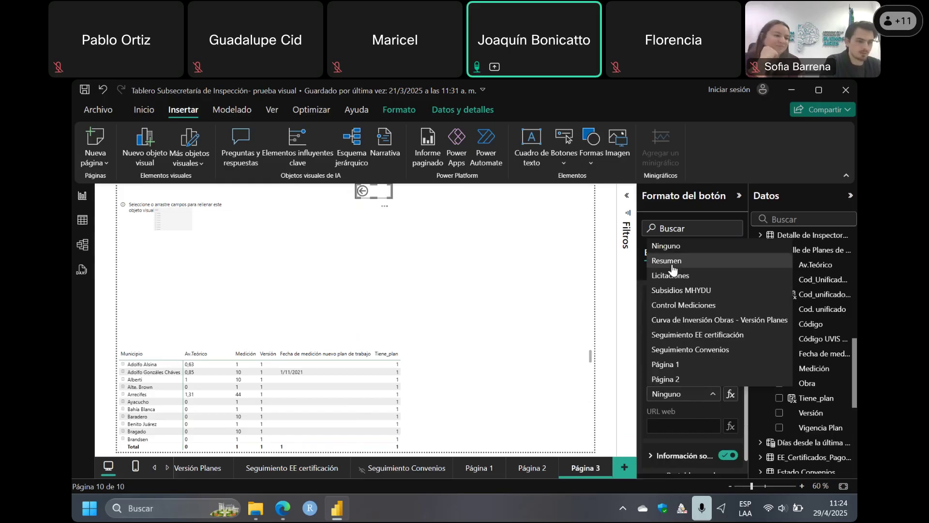
left_click(731, 260)
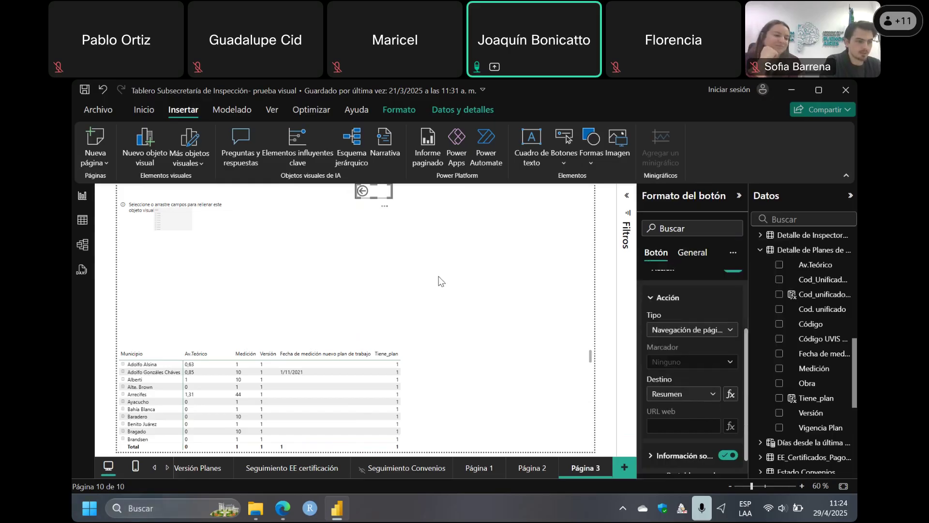
left_click(531, 281)
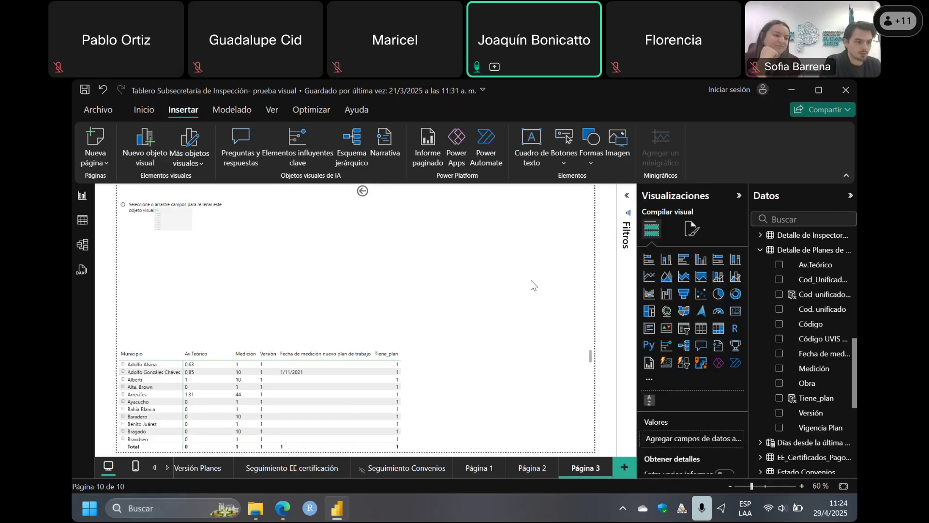
- Hide Página 3 in the report and go to the Resumen page
right_click(590, 471)
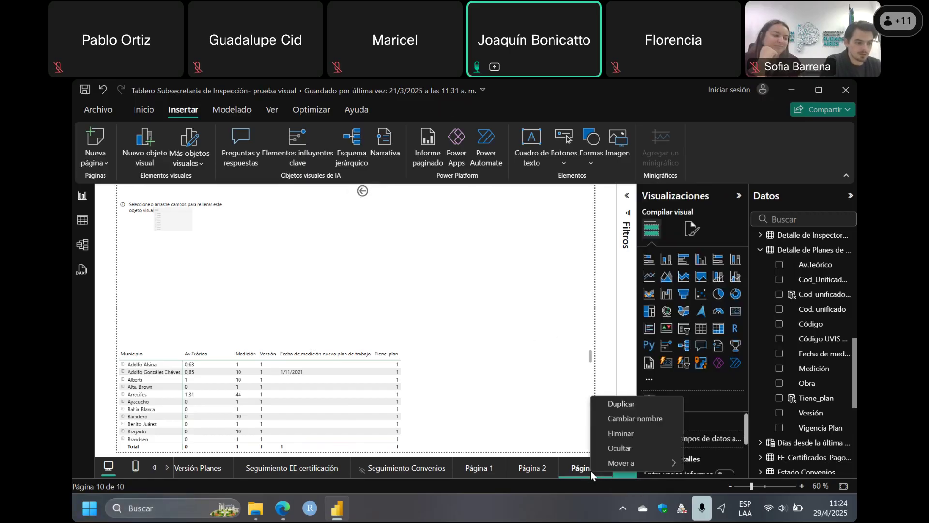
left_click(620, 448)
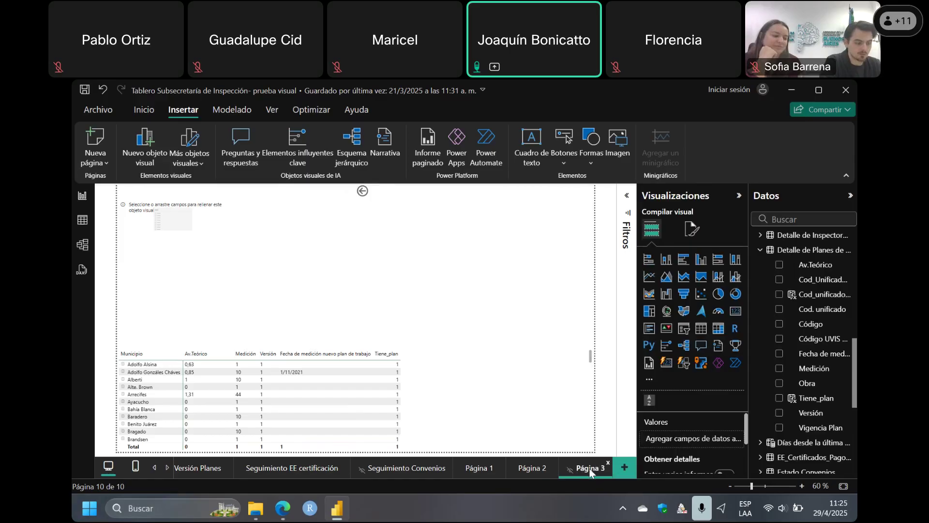
left_click(182, 471)
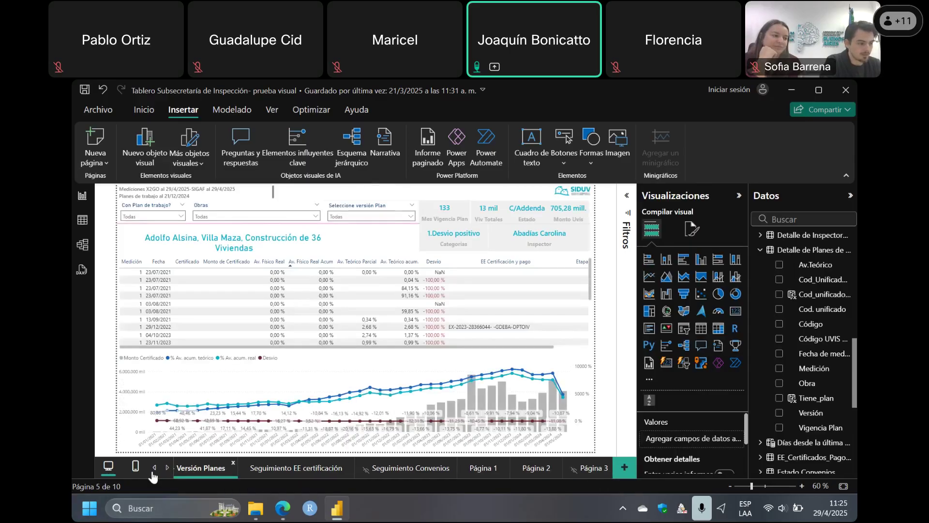
left_click(154, 467)
left_click(201, 468)
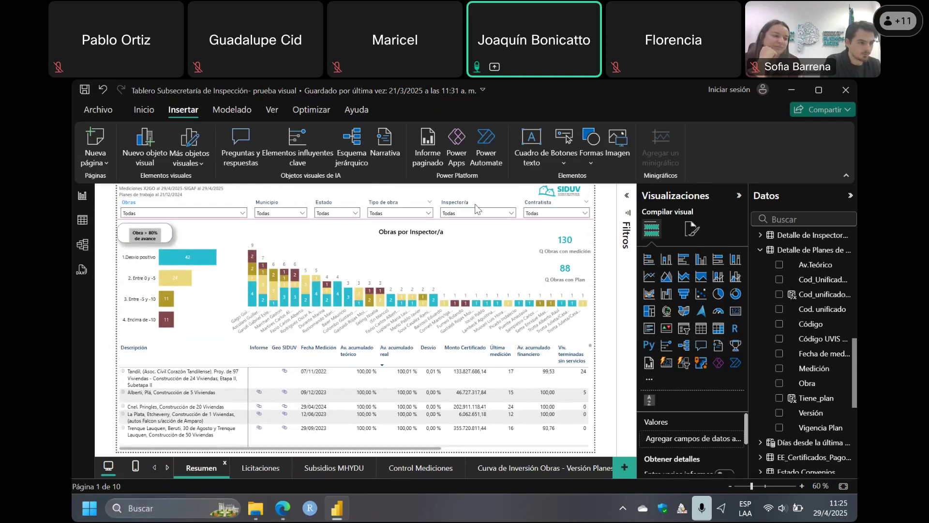
- Set the SIDUV logo's action type on the Resumen page to Navegación de páginas with Página 3 as the destination
left_click(578, 193)
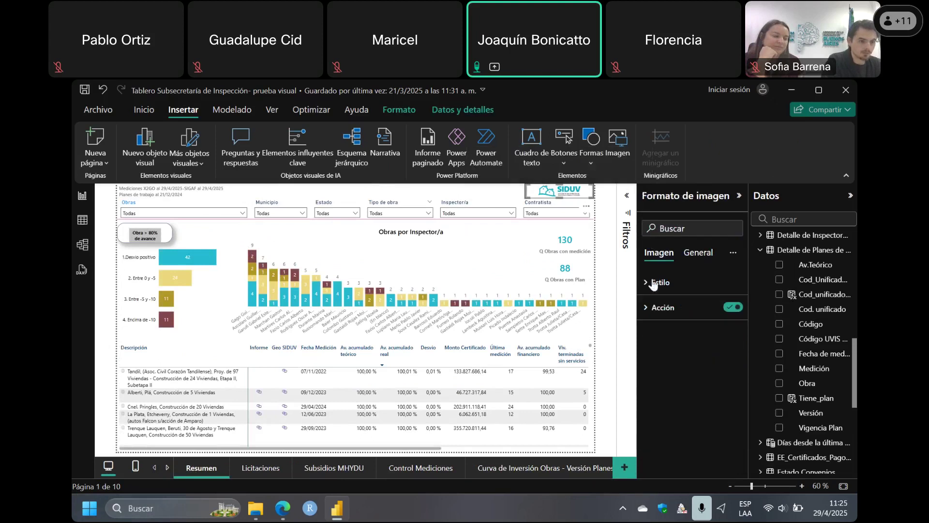
left_click(661, 307)
left_click(699, 370)
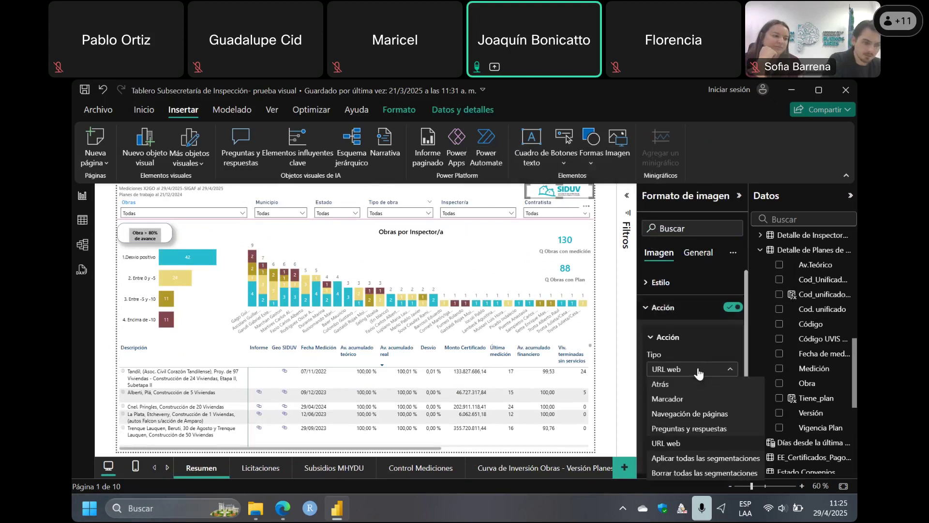
left_click(707, 416)
left_click(167, 468)
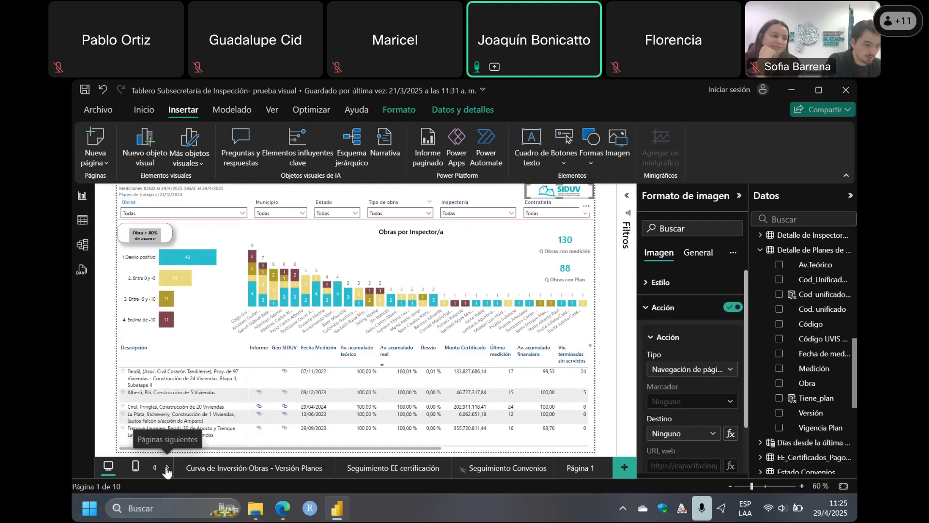
left_click(166, 468)
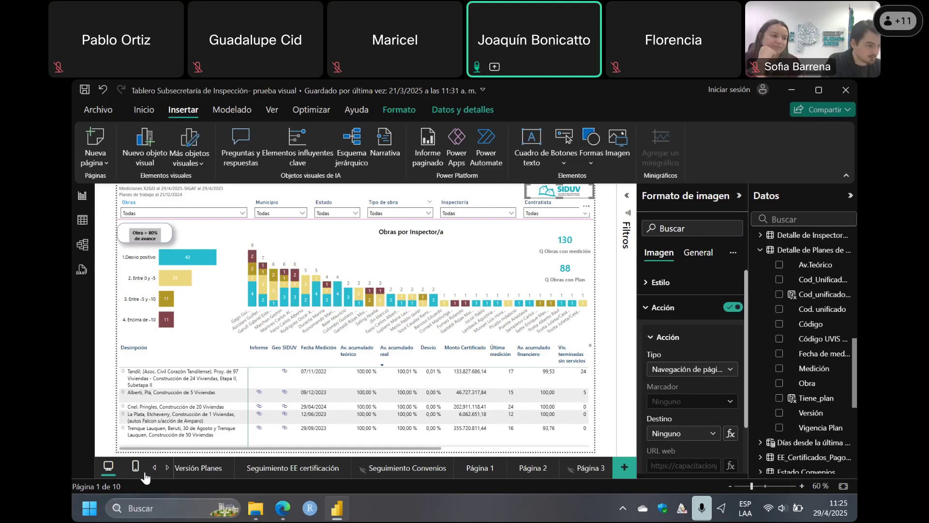
left_click(706, 438)
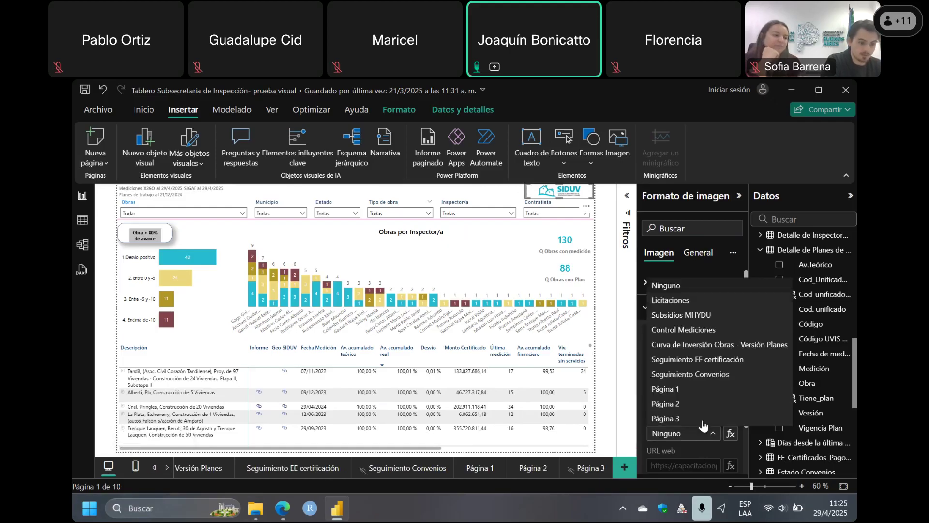
left_click(702, 420)
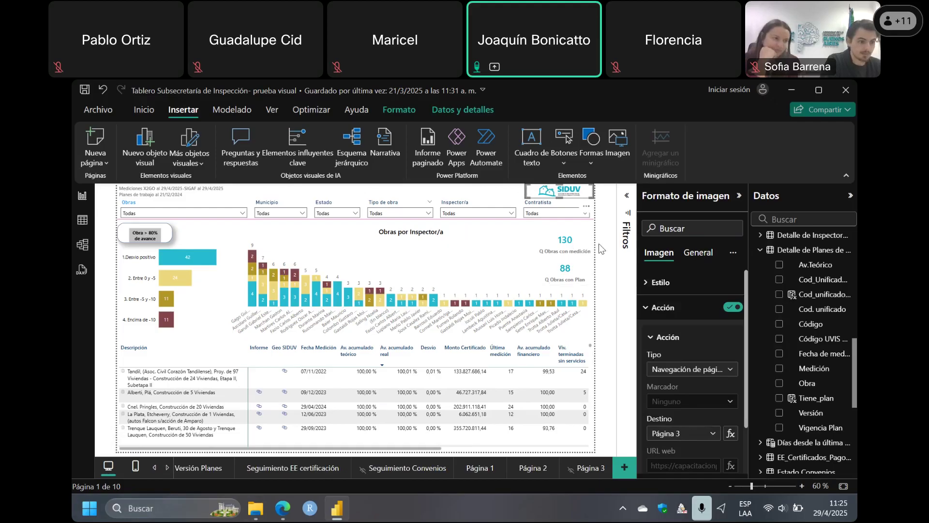
left_click(580, 245)
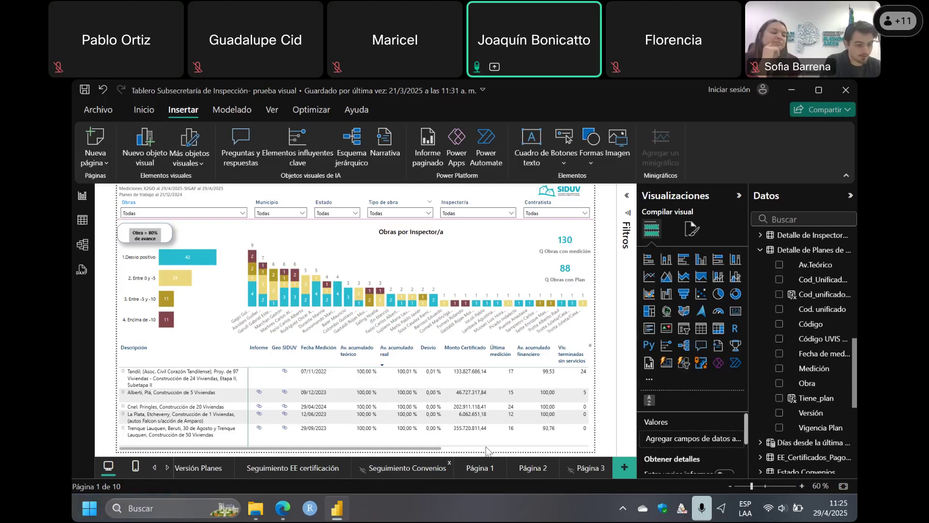
- Test the SIDUV logo's link to Página 3 and the back-arrow button's link to Resumen
left_click(555, 199, "ctrl")
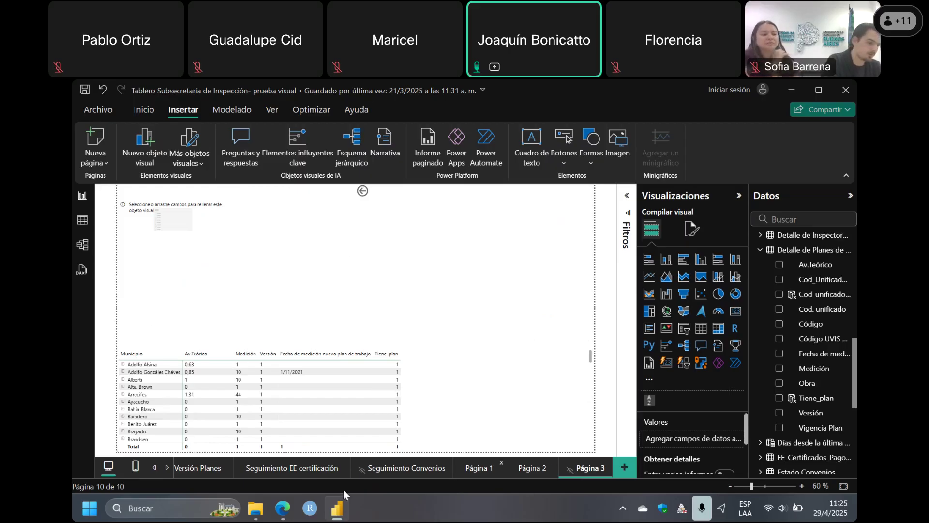
left_click(366, 192, "ctrl")
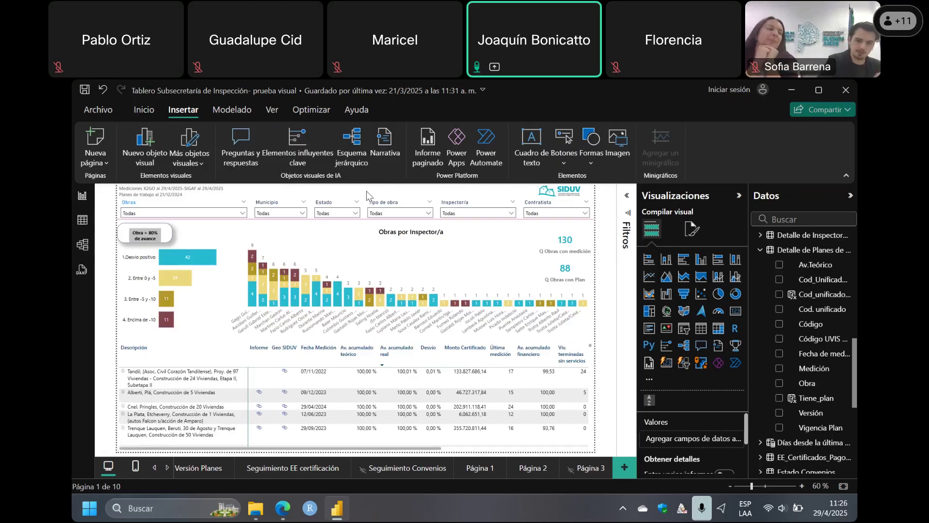
- Go back to Página 3 and delete its back-arrow button
left_click(597, 467)
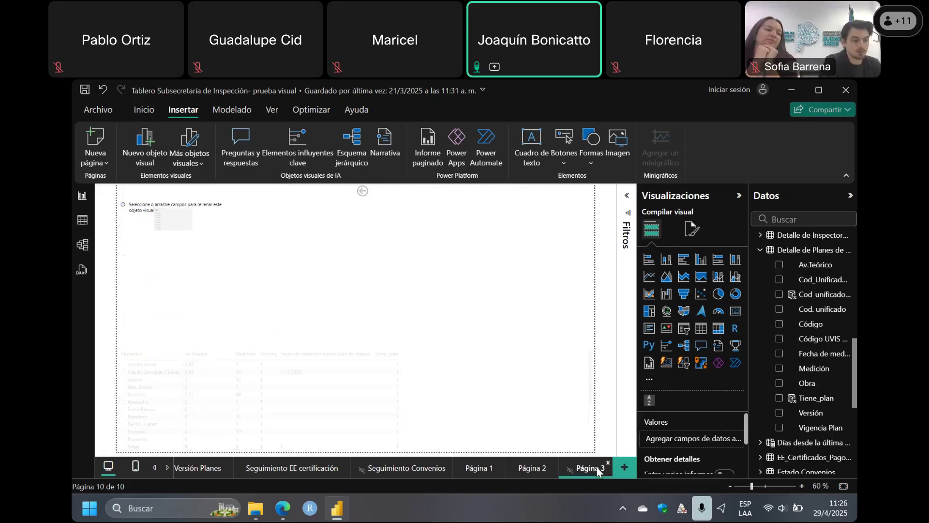
left_click(371, 199)
key("Delete")
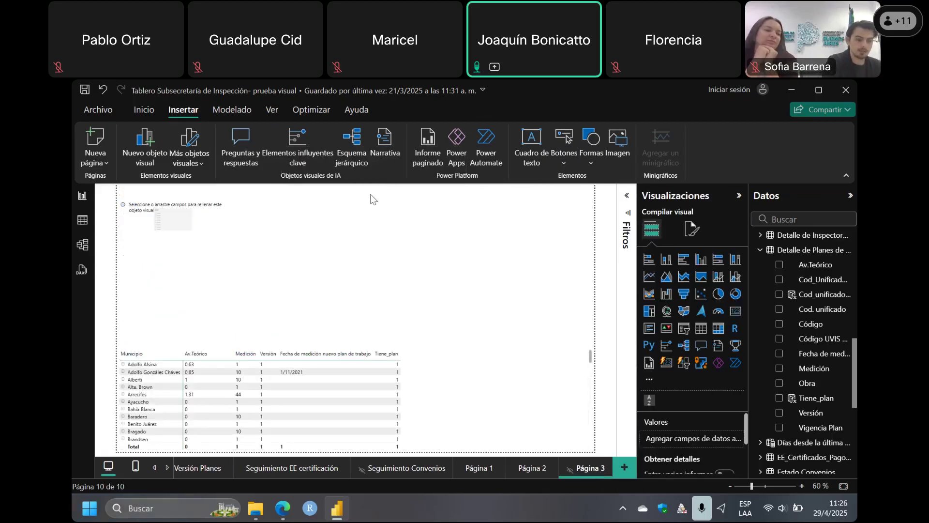
- Move the empty slicer up into the upper-left corner of Página 3 and make it narrower
left_click(220, 224)
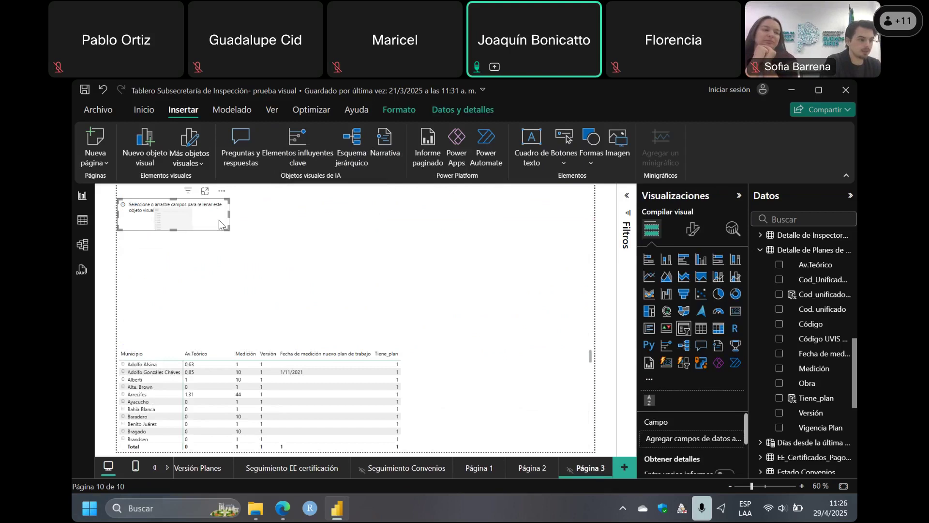
left_click_drag(220, 225, 220, 209)
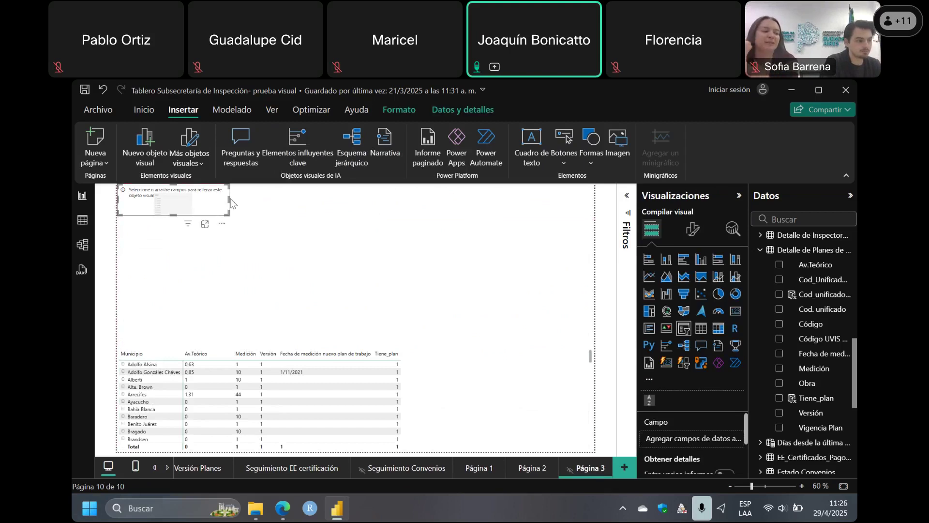
left_click_drag(229, 199, 199, 199)
left_click(582, 414)
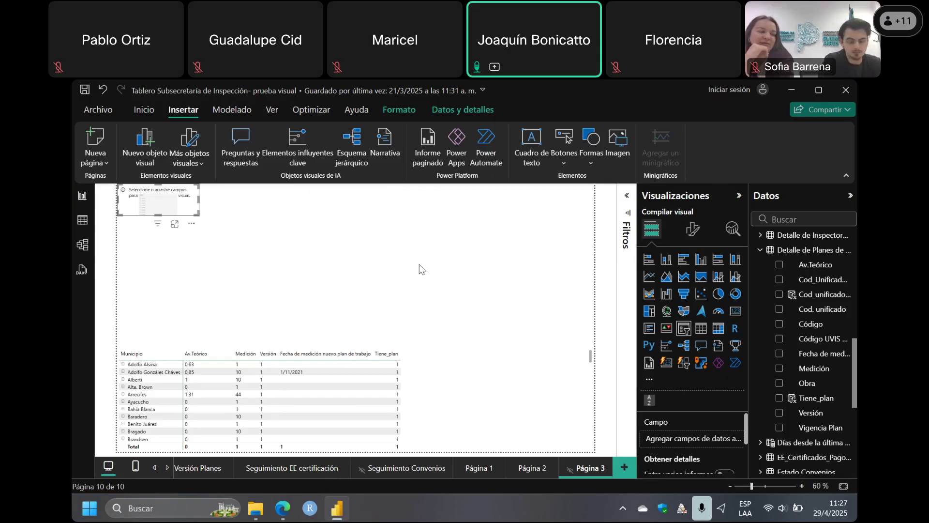
left_click(386, 289)
left_click(188, 212)
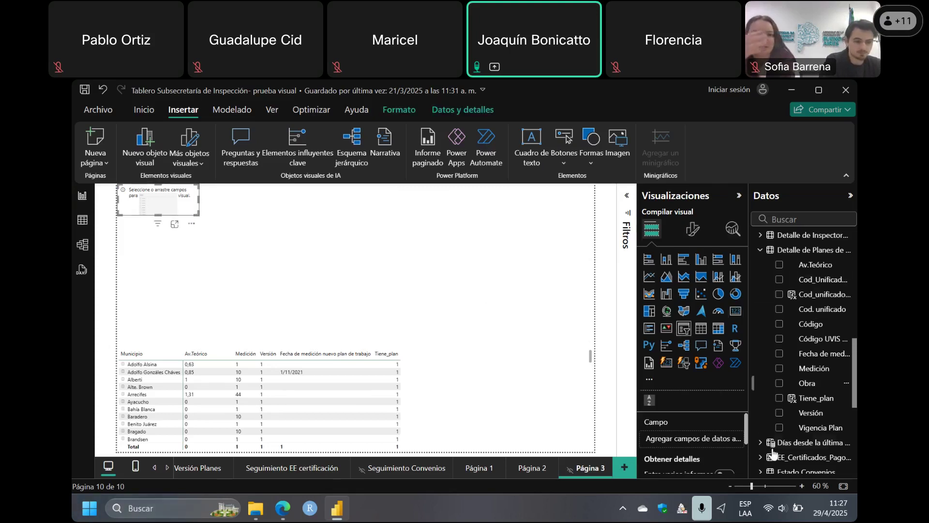
- Switch to the browser and examine the published Tablero Subsecretaría de Inspección, following the Proyección presupuestaria link and returning to Resumen
left_click(279, 517)
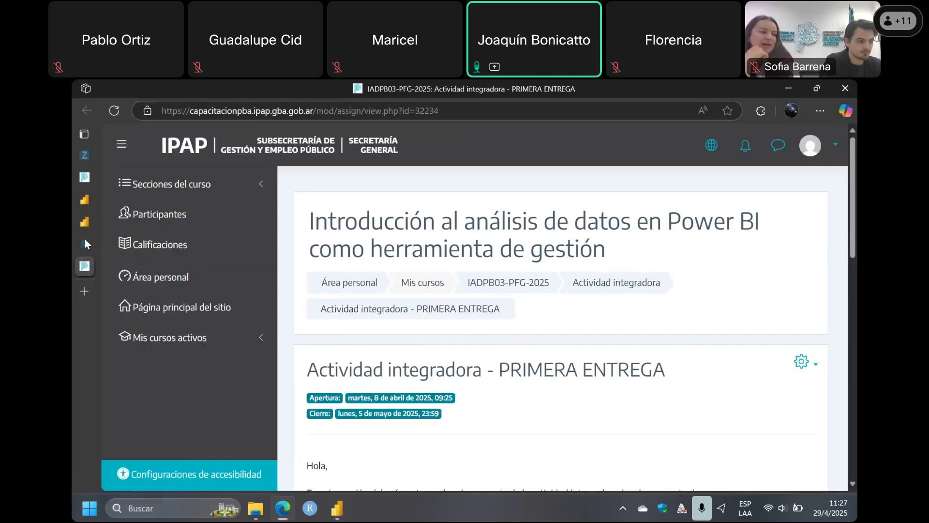
left_click(97, 219)
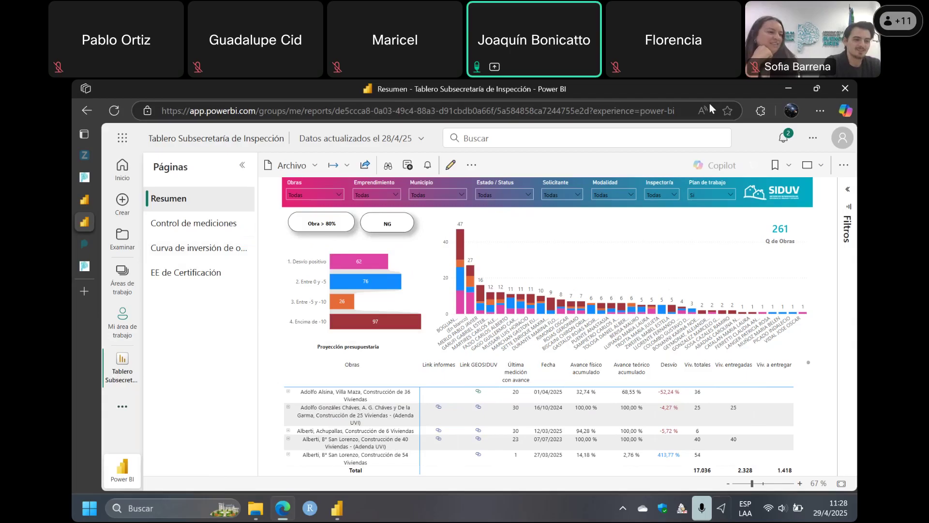
left_click(344, 352)
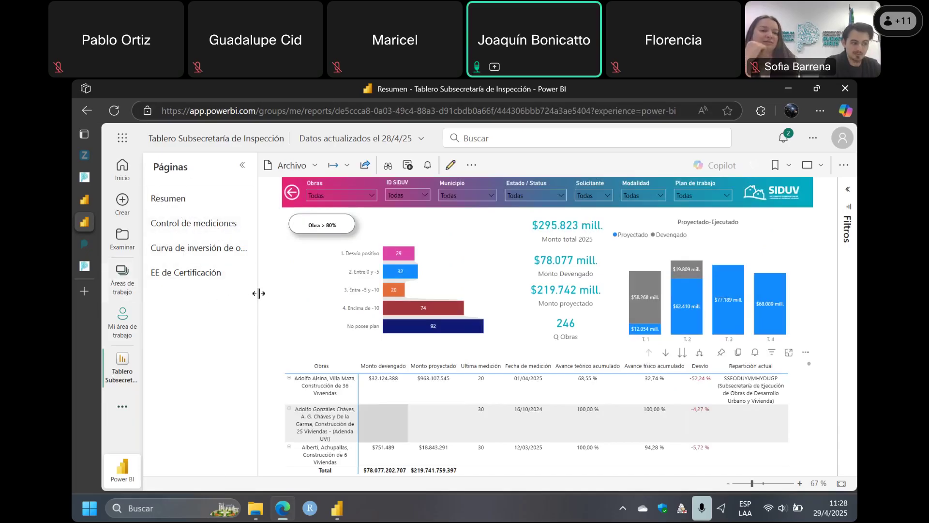
left_click(293, 192)
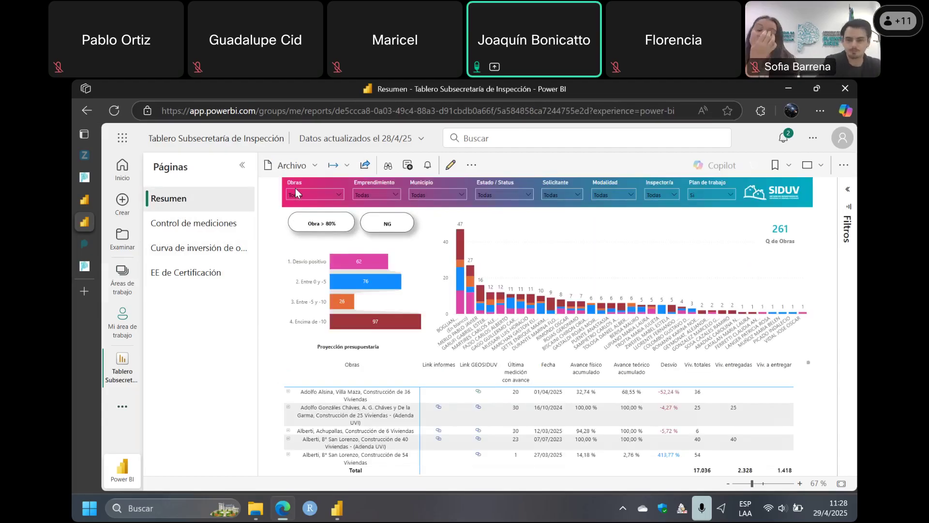
- Switch back to Power BI Desktop, search the data for "muni", and add Municipio from Detalle de Inspectores por Obra to the empty slicer
left_click(338, 509)
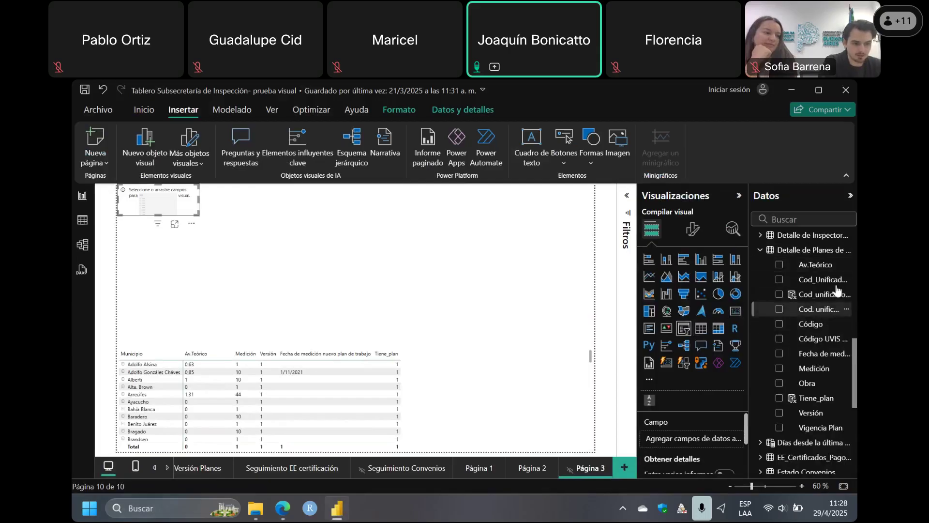
left_click(805, 220)
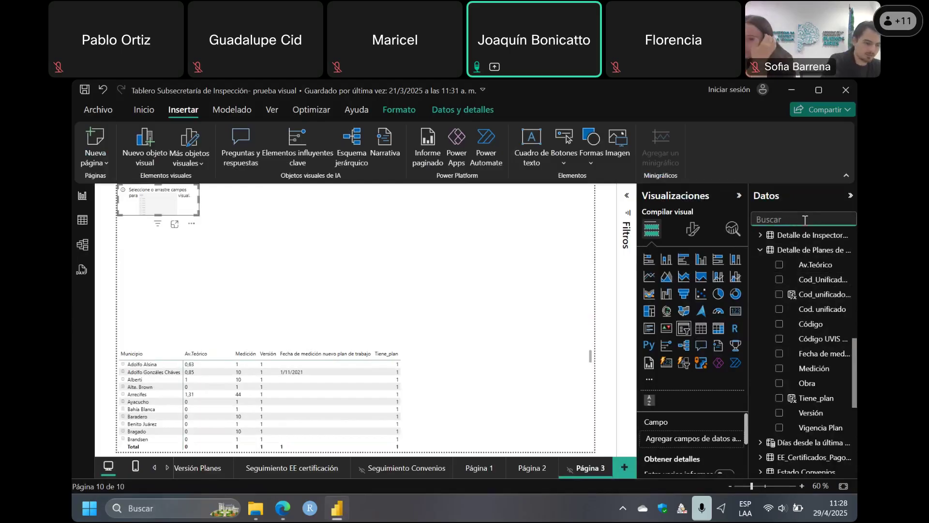
type("muni")
left_click_drag(816, 314, 697, 439)
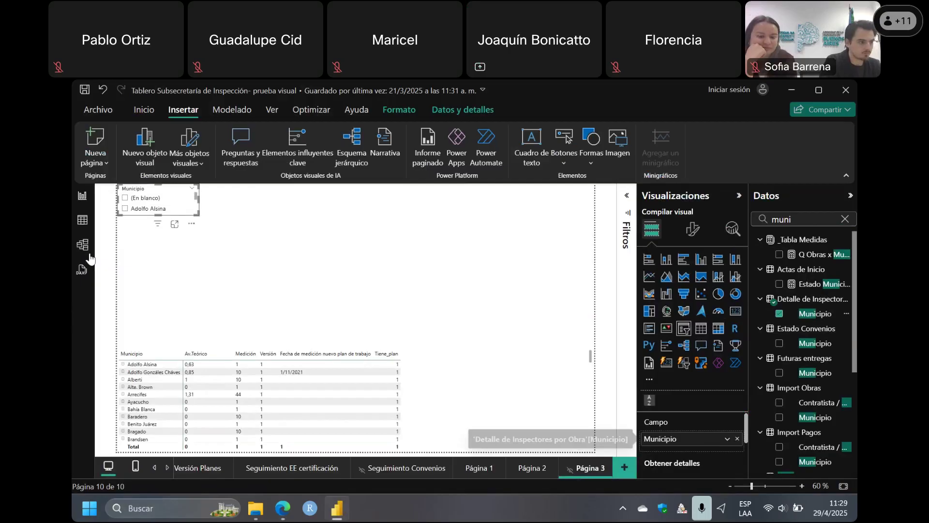
- Change the Municipio slicer's style to Menú desplegable
left_click(693, 228)
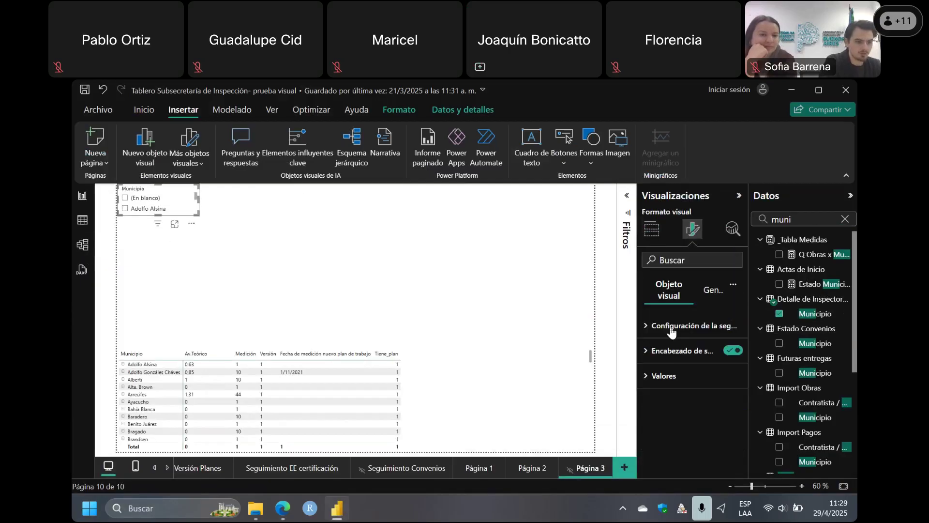
left_click(662, 331)
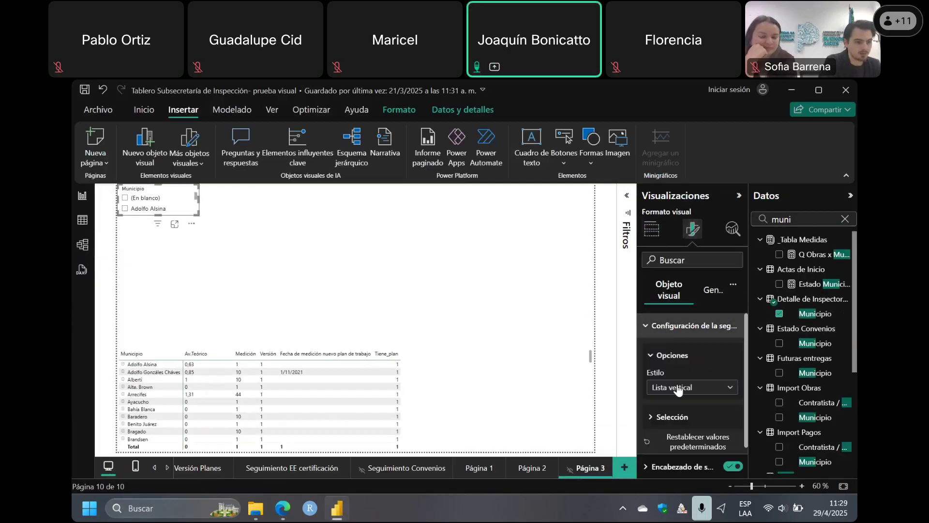
left_click(679, 390)
left_click(676, 432)
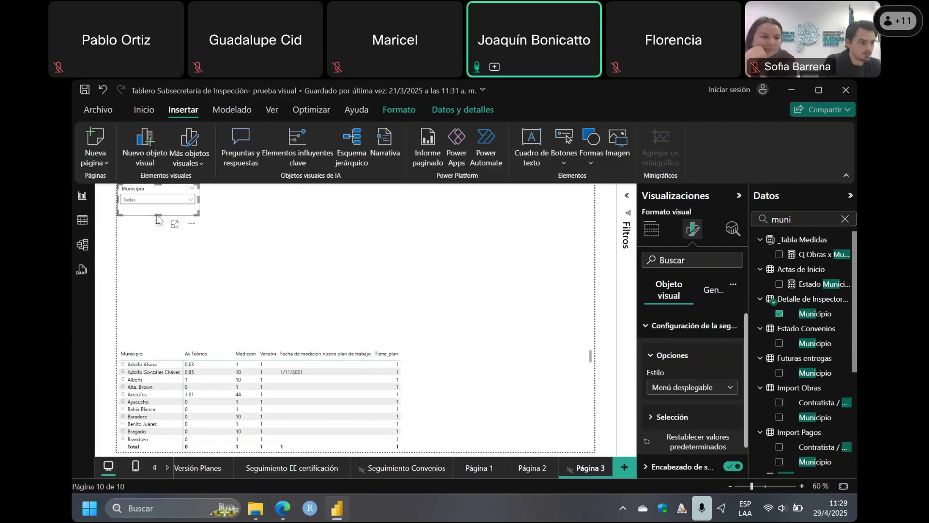
- Set the font size of the Municipio slicer's values to 13
left_click(714, 291)
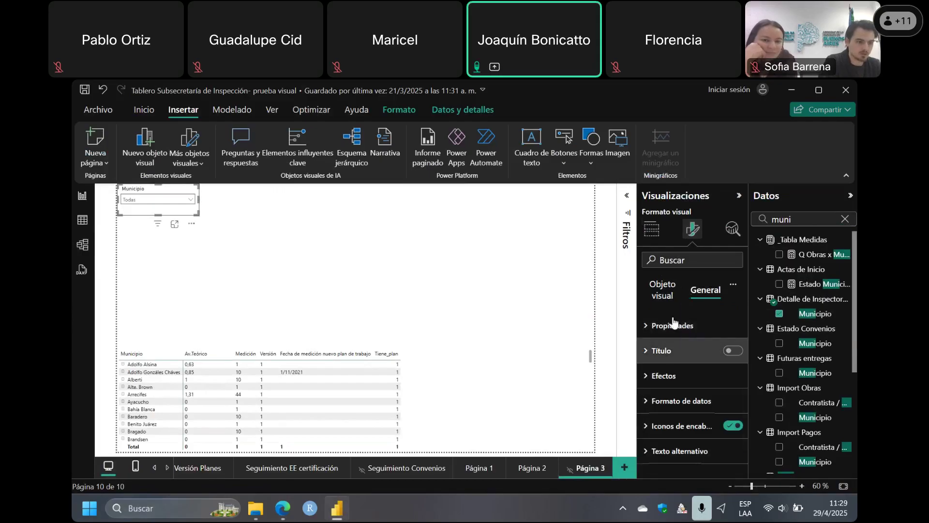
left_click(663, 293)
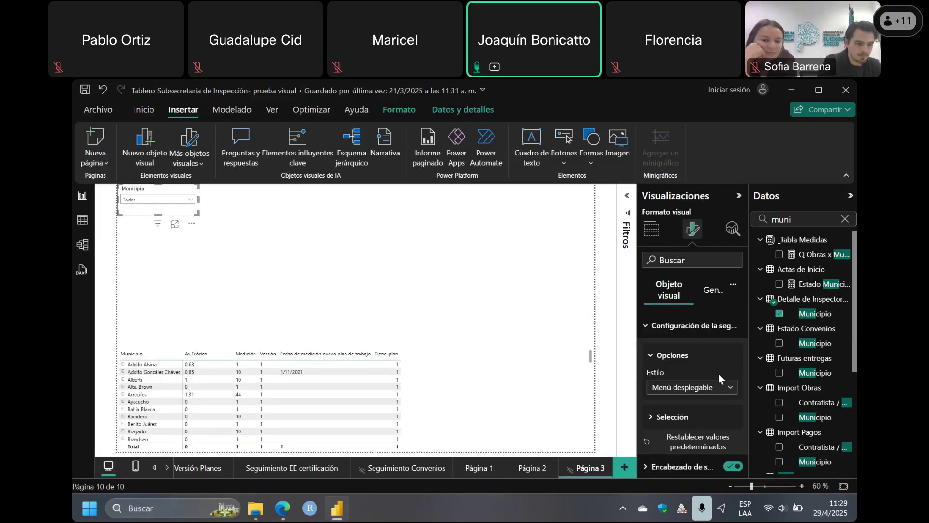
left_click(648, 325)
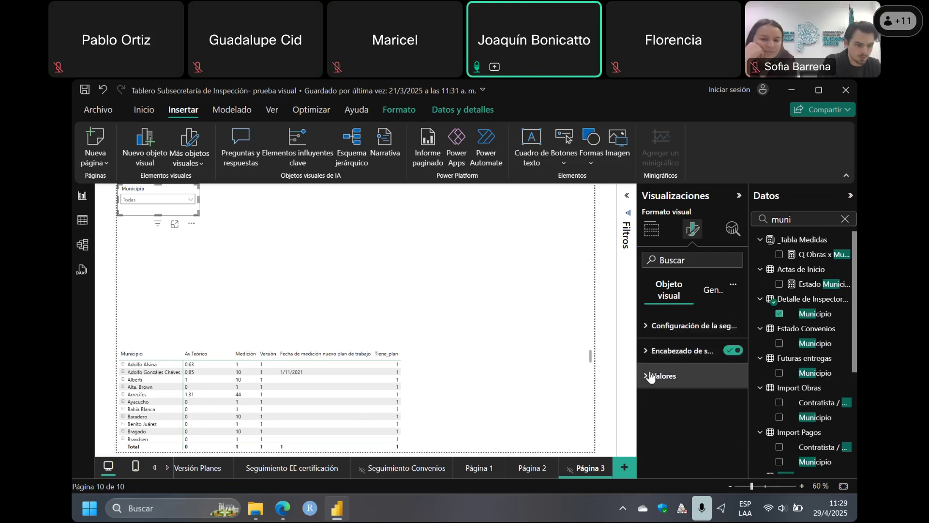
left_click(655, 376)
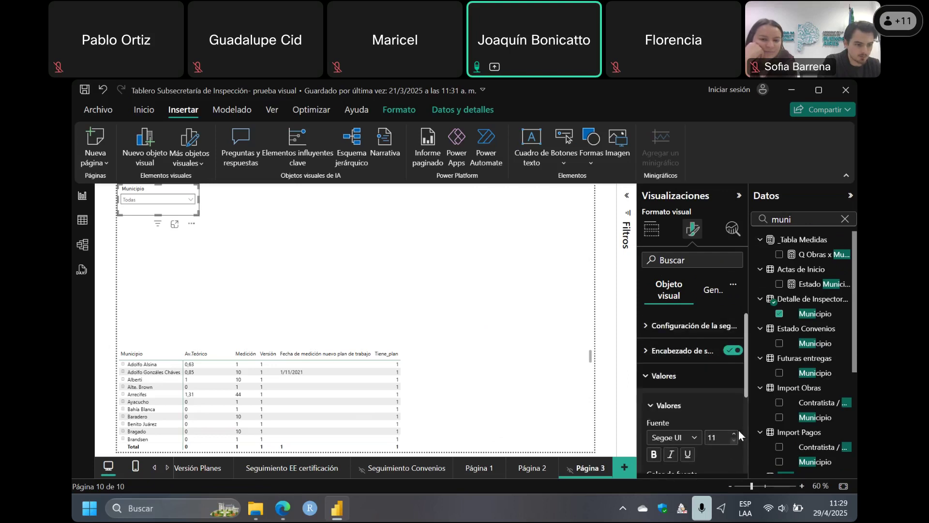
left_click(734, 436)
left_click(735, 436)
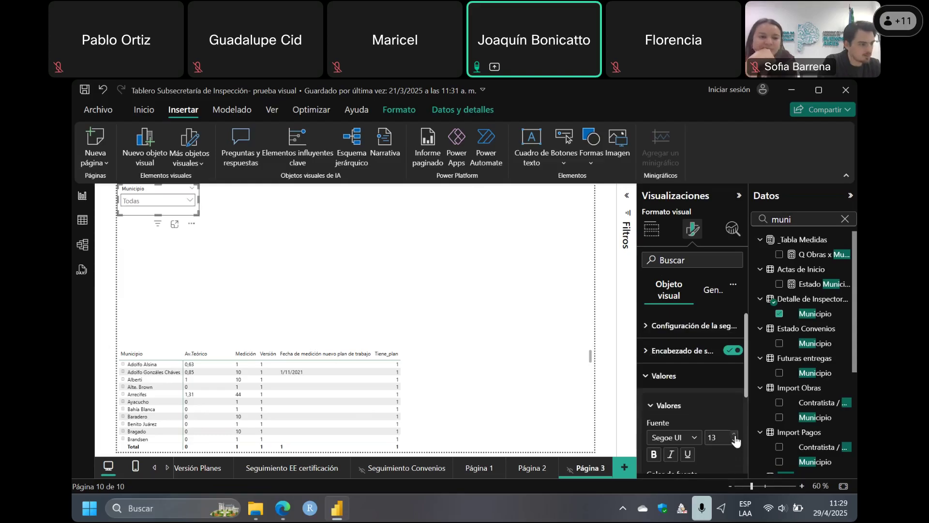
- Try green as the font color of the slicer's values and settle on black
left_click_drag(748, 396, 748, 443)
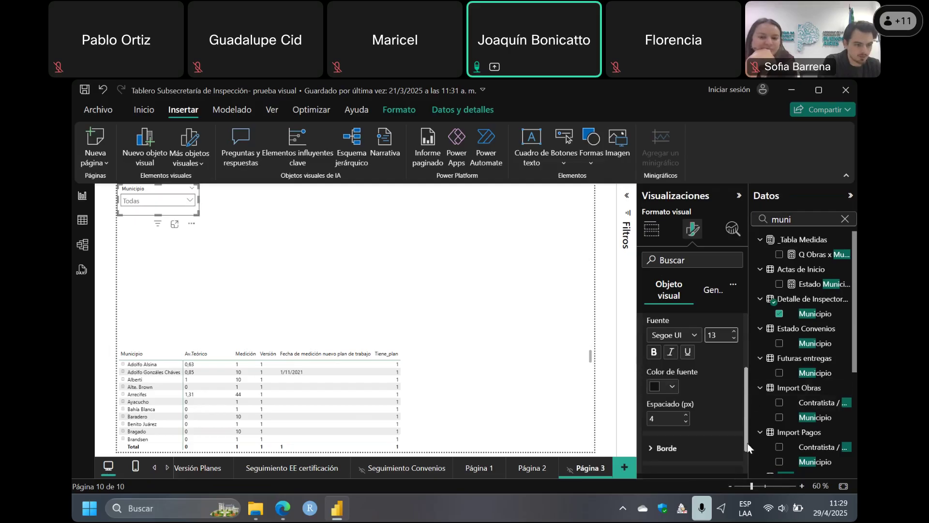
left_click(673, 385)
left_click(681, 330)
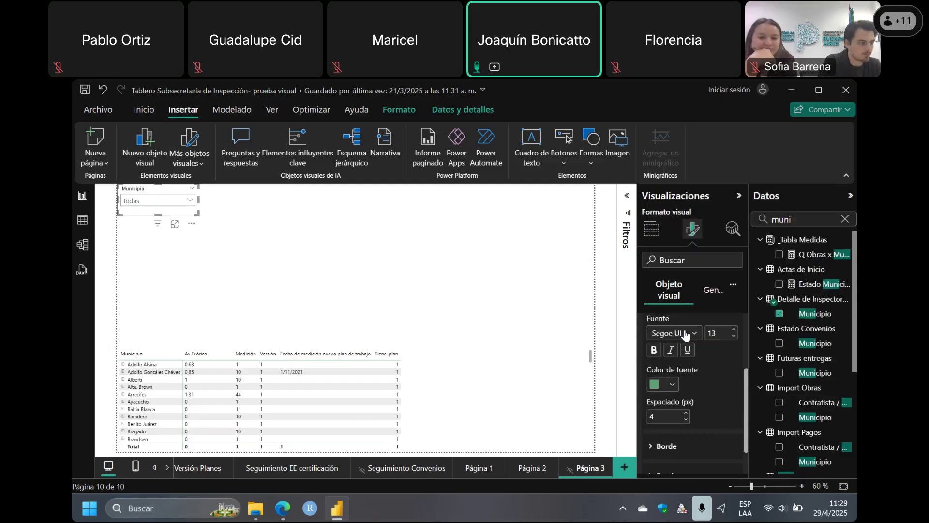
left_click(187, 201)
left_click(673, 384)
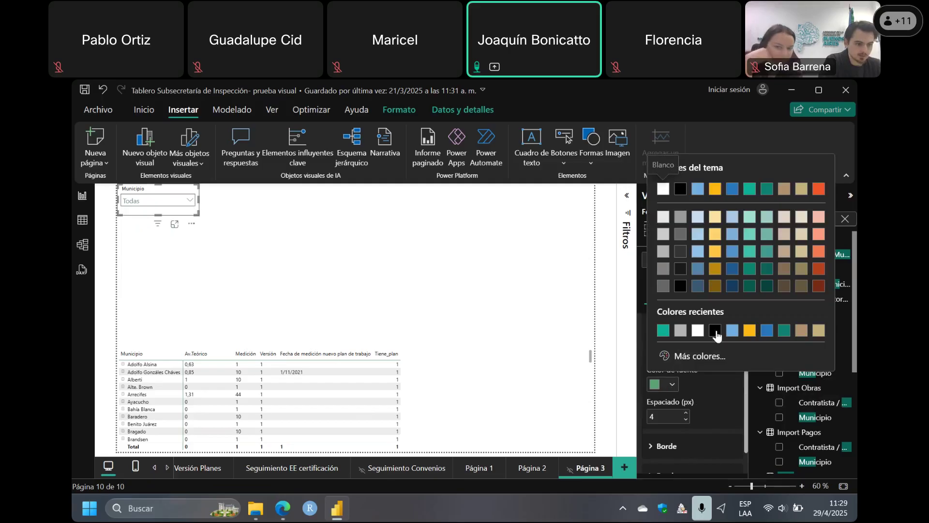
left_click(716, 331)
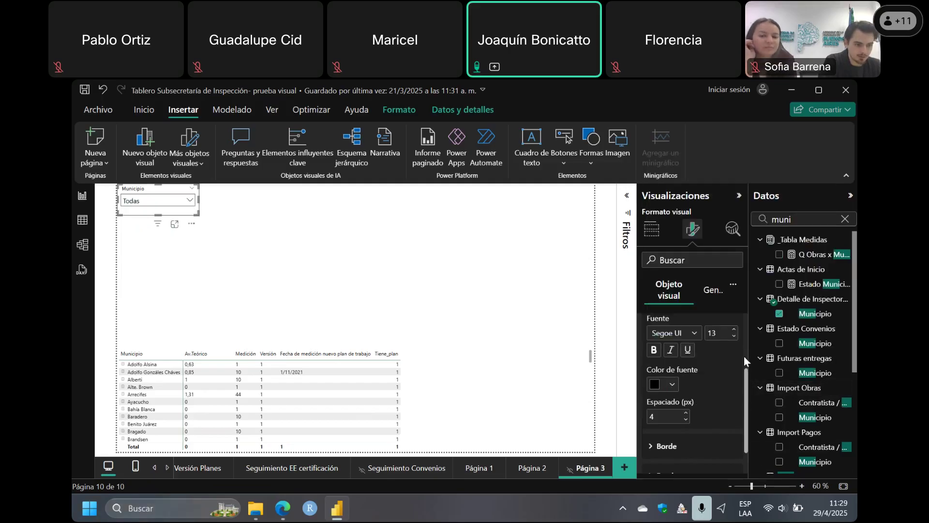
- Set the background color of the Municipio slicer's header to blue
scroll(744, 356, "up", 3)
scroll(716, 325, "up", 2)
left_click(682, 326)
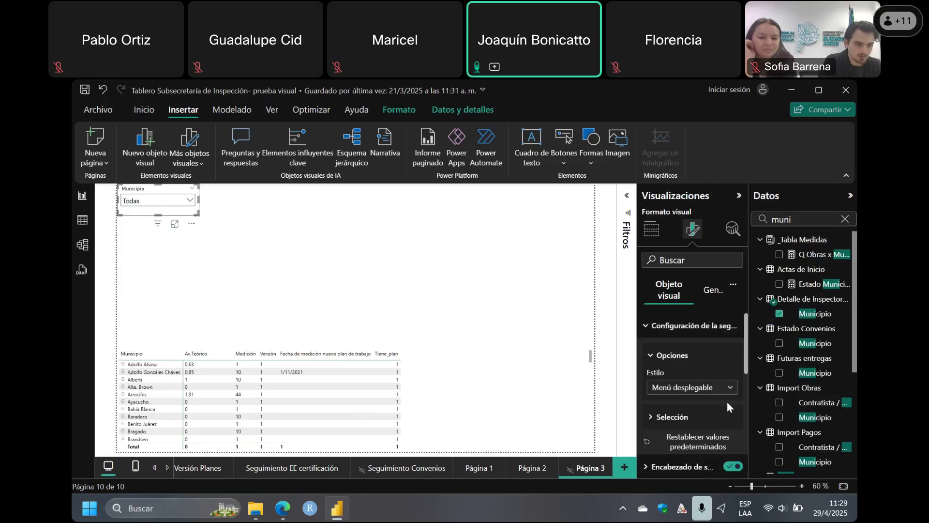
left_click_drag(747, 364, 735, 402)
left_click(672, 341)
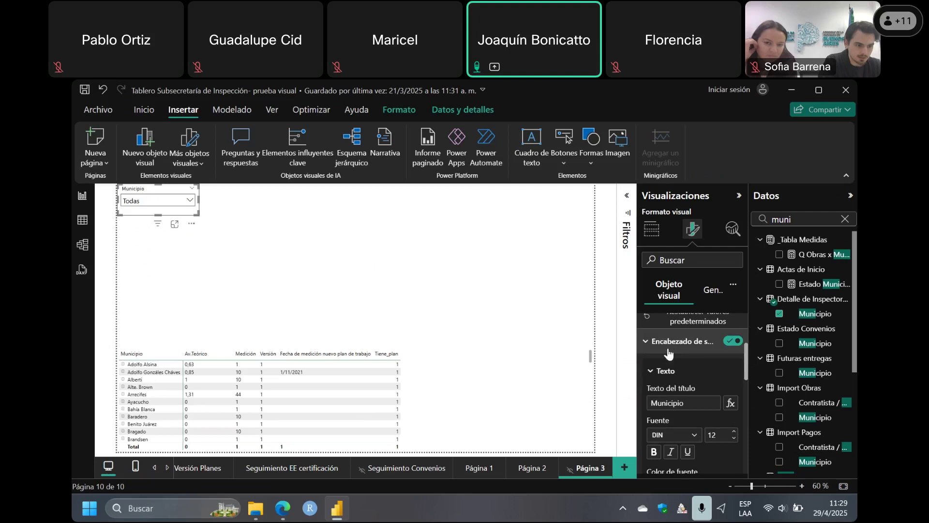
left_click(673, 342)
left_click(673, 341)
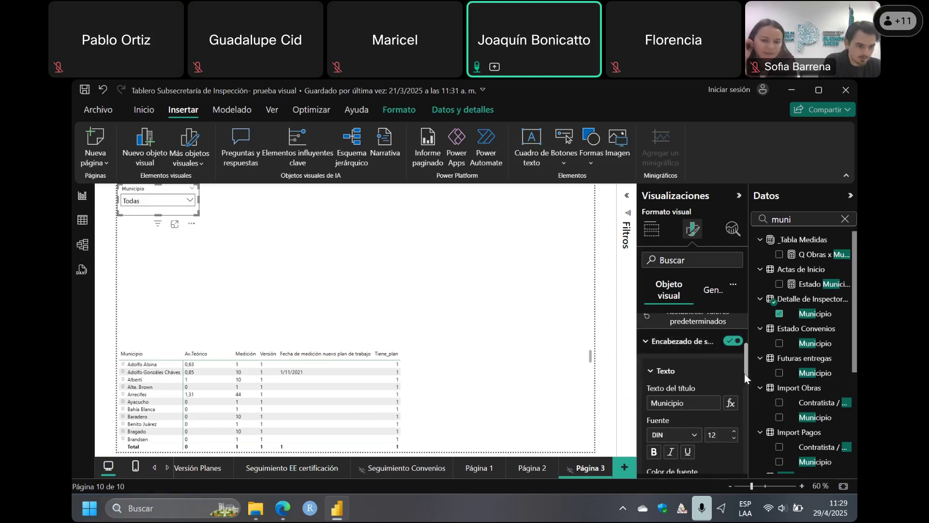
scroll(745, 388, "down", 3)
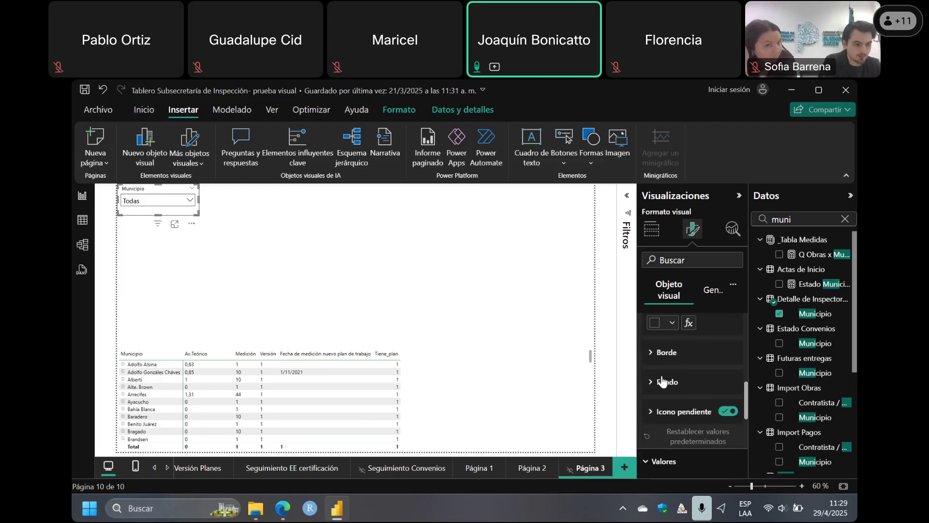
left_click(663, 383)
left_click(666, 413)
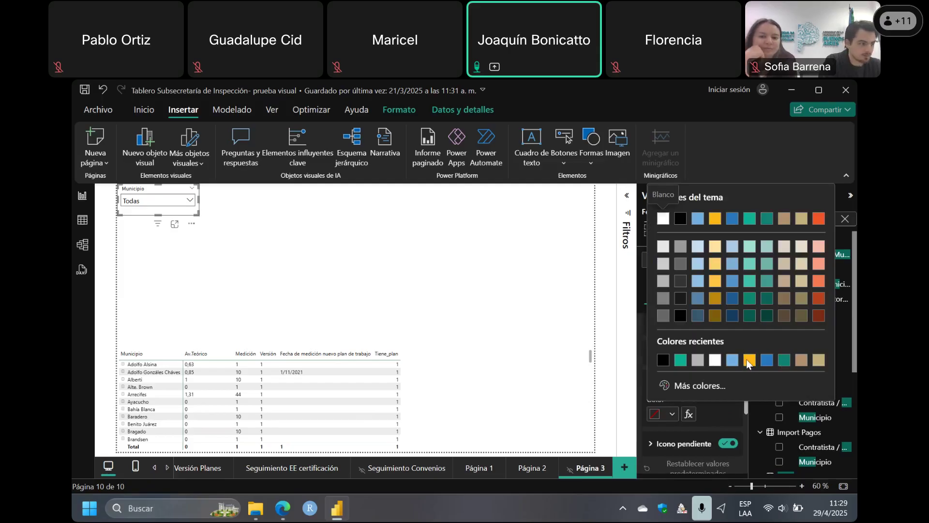
left_click(767, 360)
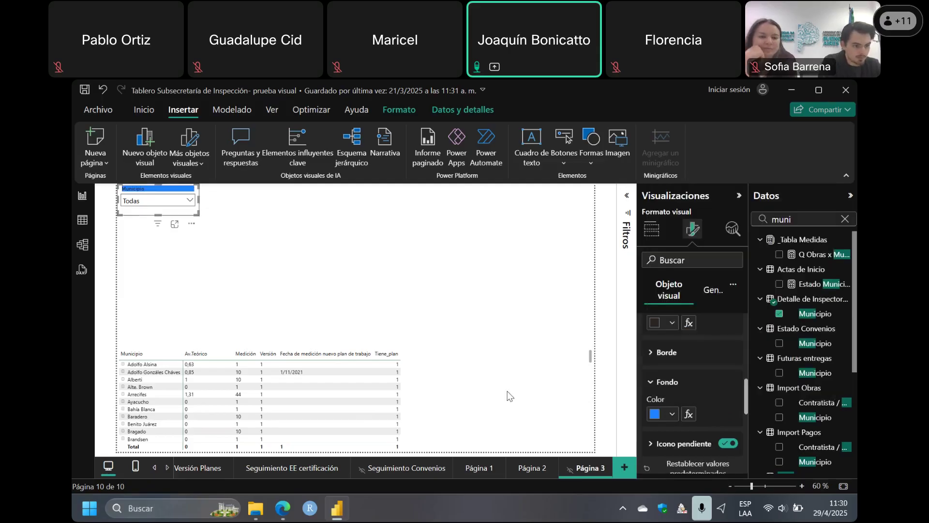
- Set the background color of the Municipio slicer's values to blue
left_click_drag(746, 405, 745, 491)
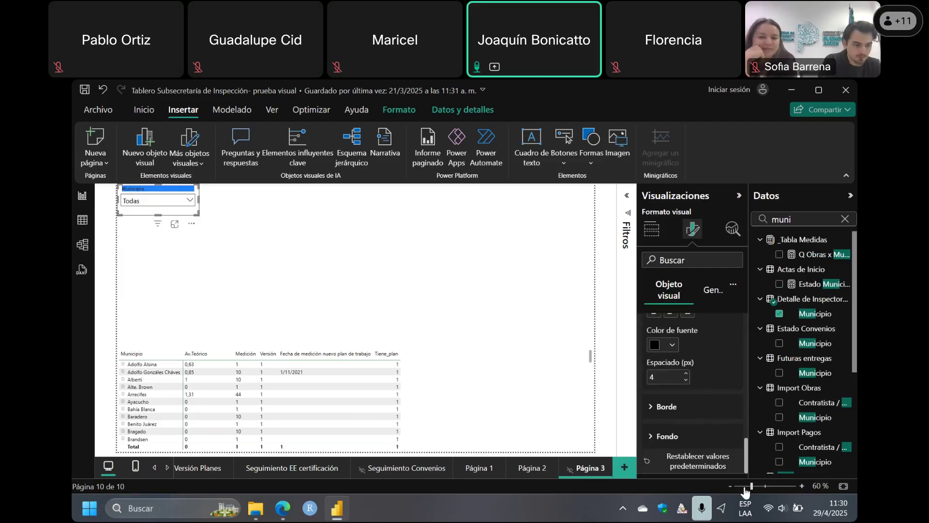
left_click(679, 437)
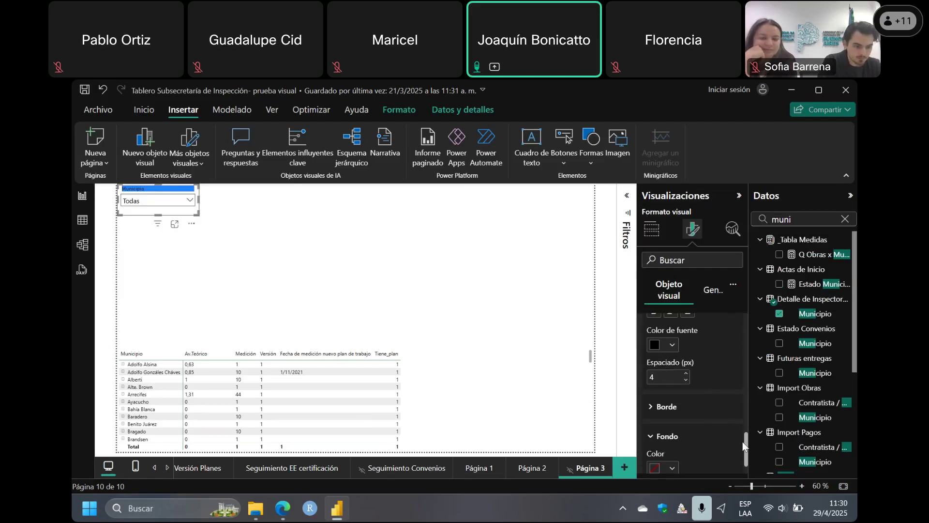
scroll(676, 443, "down", 1)
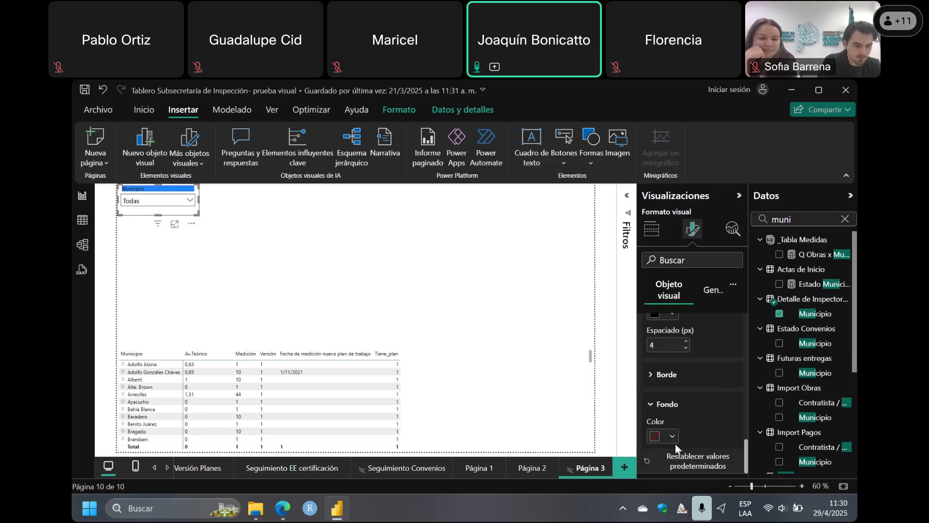
left_click(671, 437)
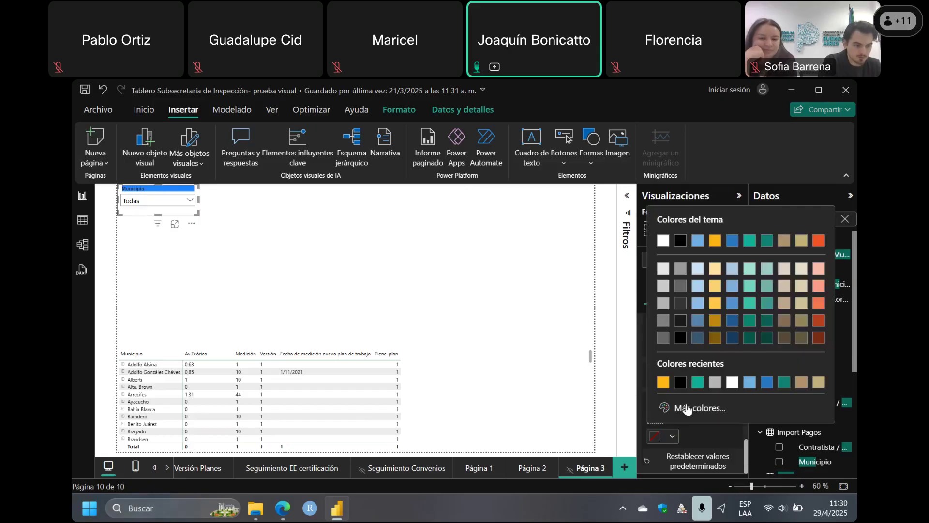
left_click(666, 382)
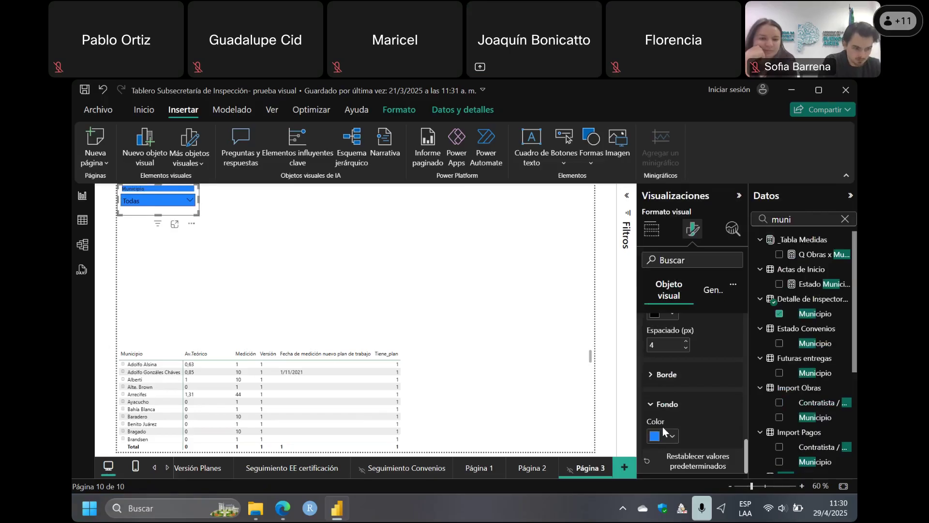
- Change the background color setting of the slicer's values to yellow-orange
left_click(669, 439)
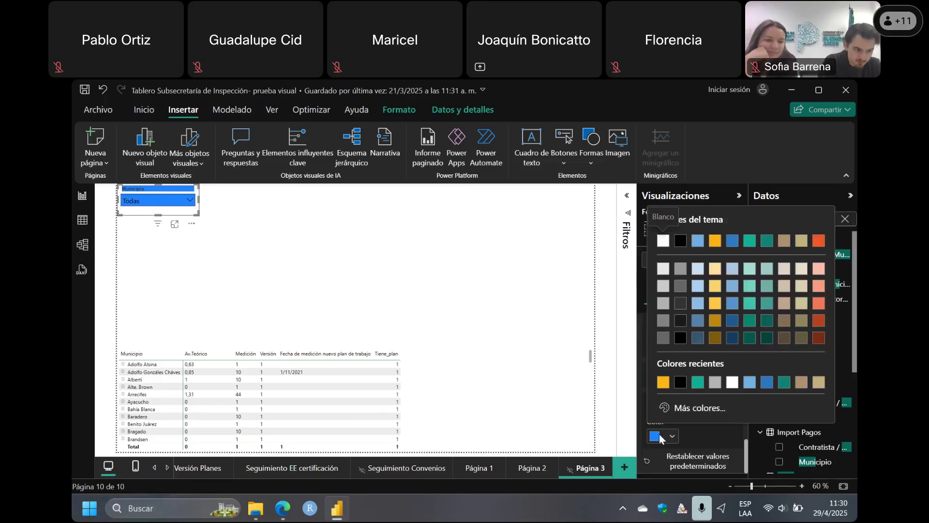
left_click(695, 436)
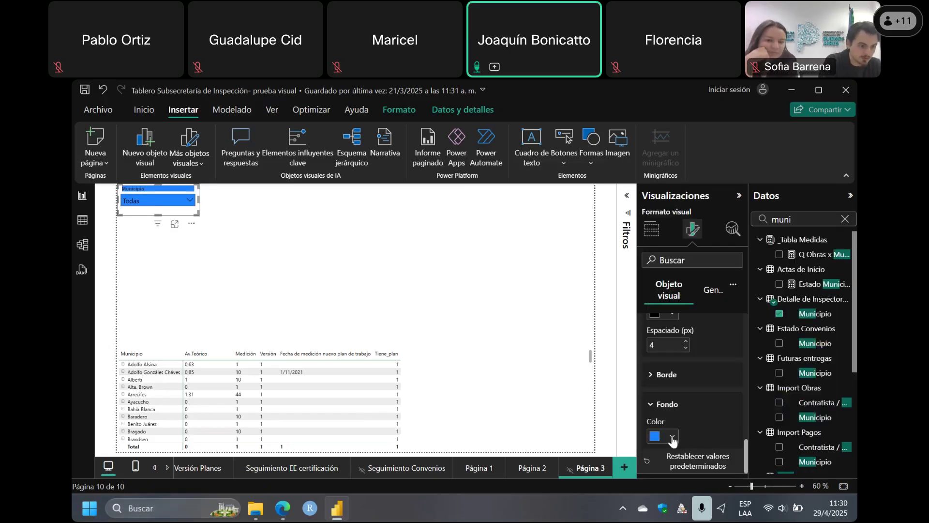
left_click(670, 435)
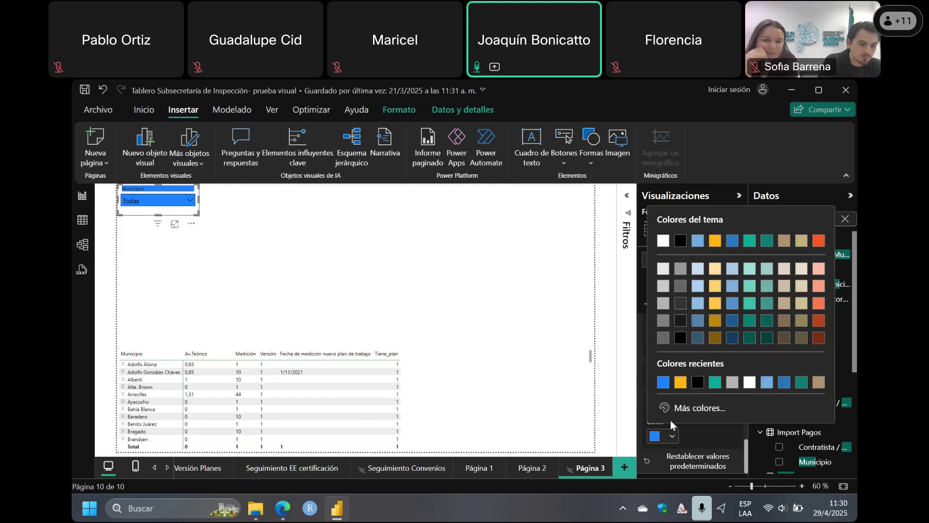
left_click(680, 383)
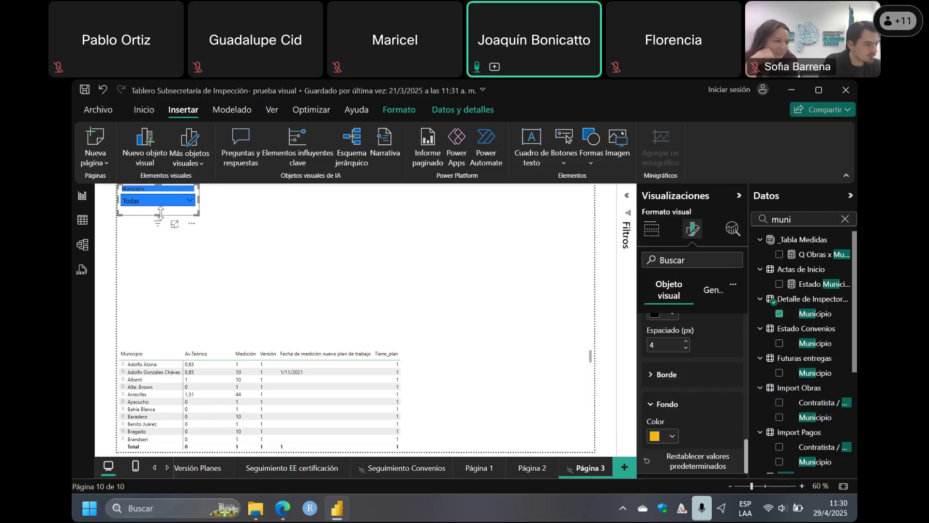
- Move the Municipio slicer slightly down and to the right, away from the page edge
left_click_drag(164, 219, 169, 226)
left_click(188, 208)
left_click(189, 207)
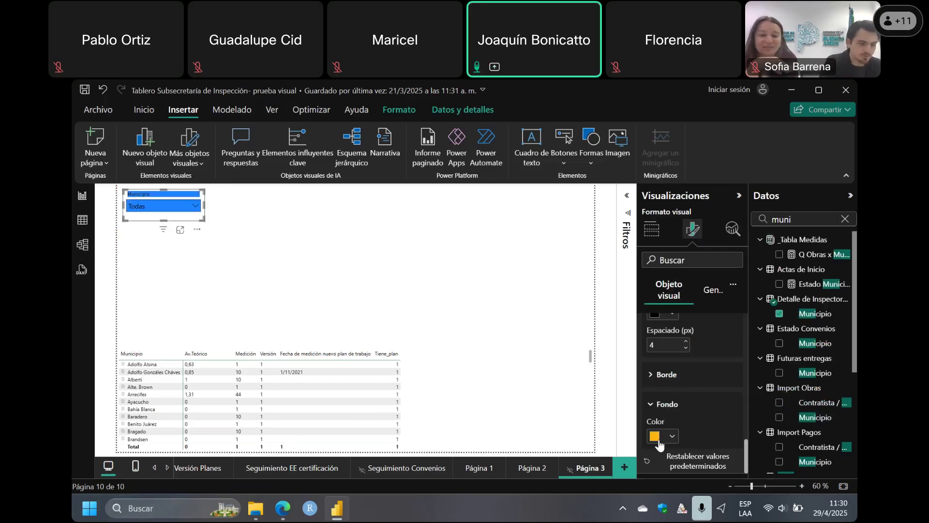
left_click(673, 435)
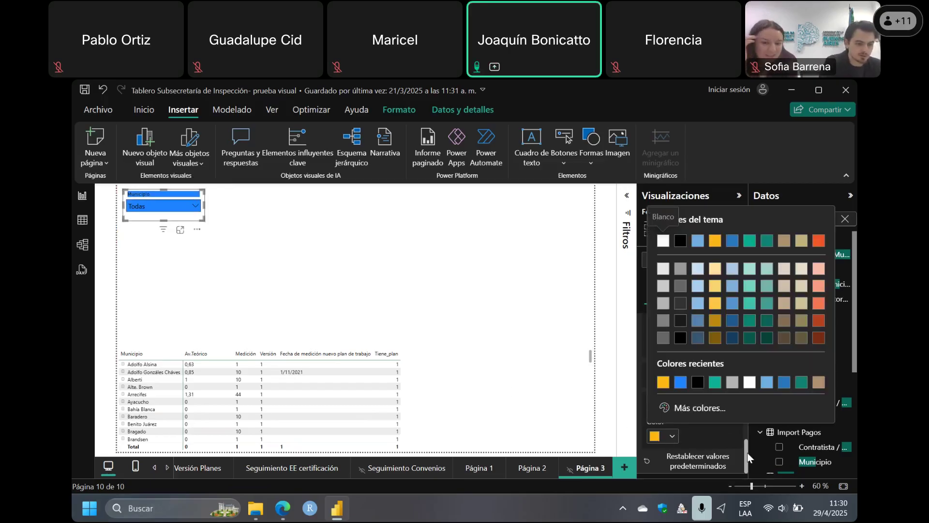
left_click(384, 249)
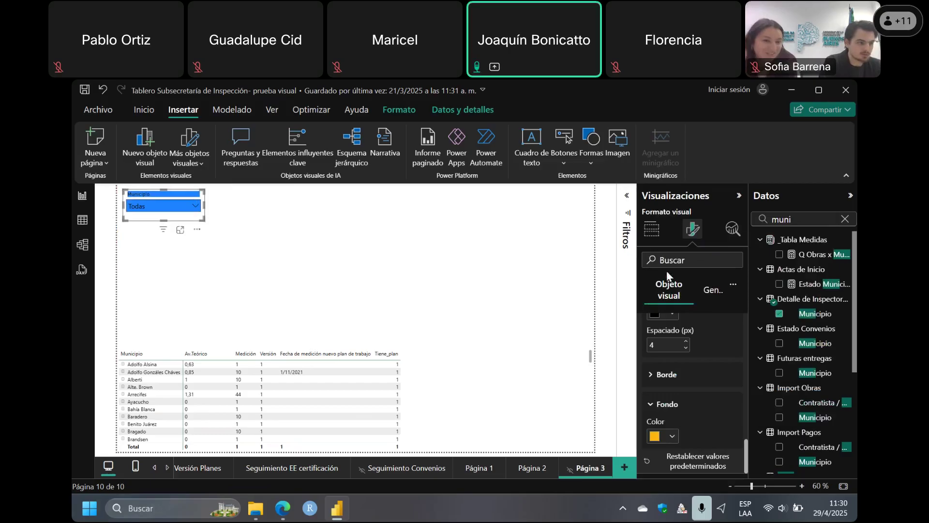
left_click(170, 215)
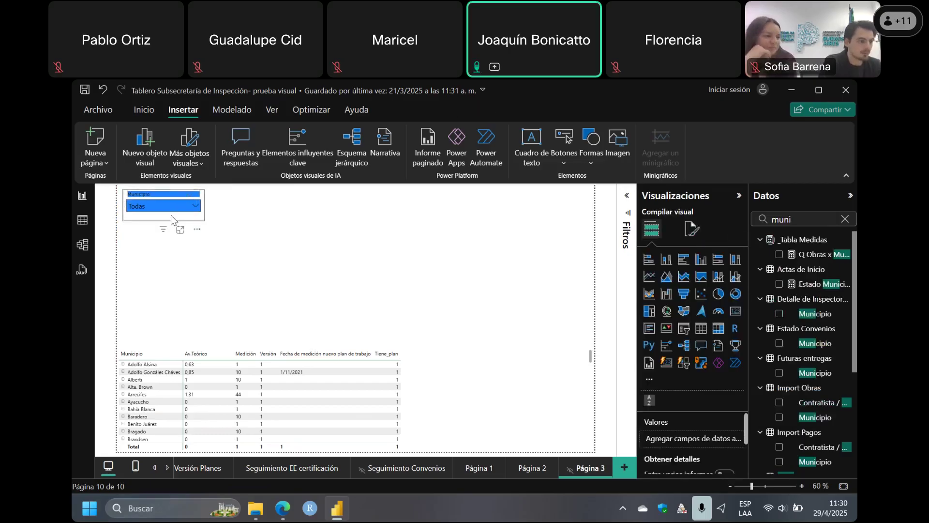
left_click(693, 229)
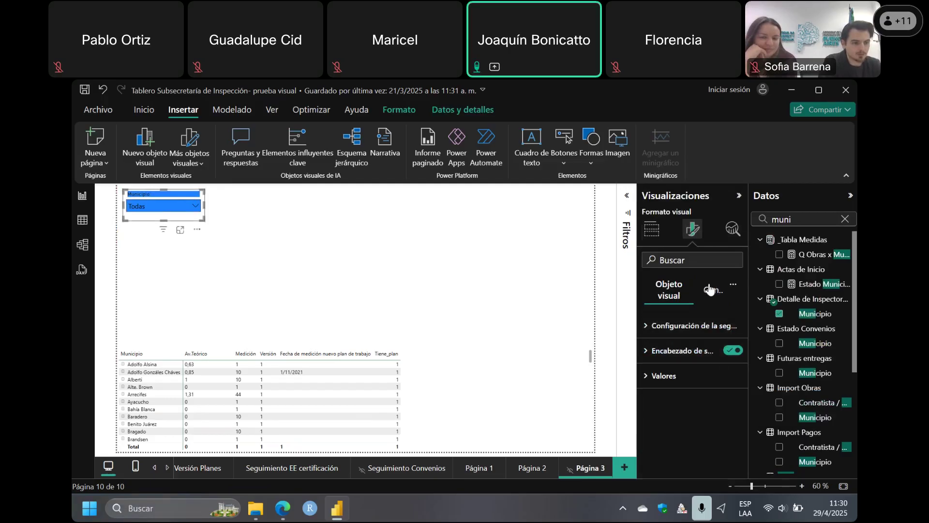
left_click(710, 289)
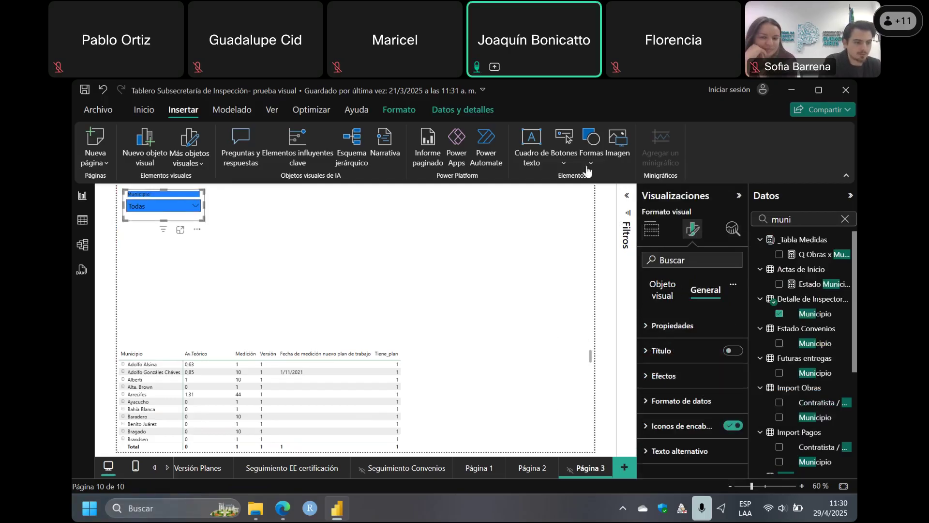
left_click(651, 238)
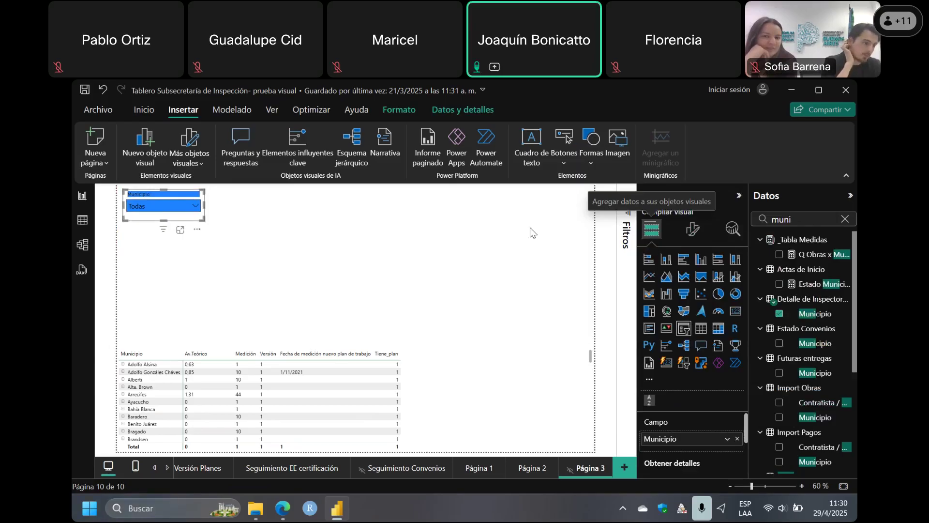
- Test the Municipio slicer by filtering the matrix by several municipalities in turn, ending with Adolfo Alsina
left_click(192, 207)
left_click(148, 254)
left_click(148, 266)
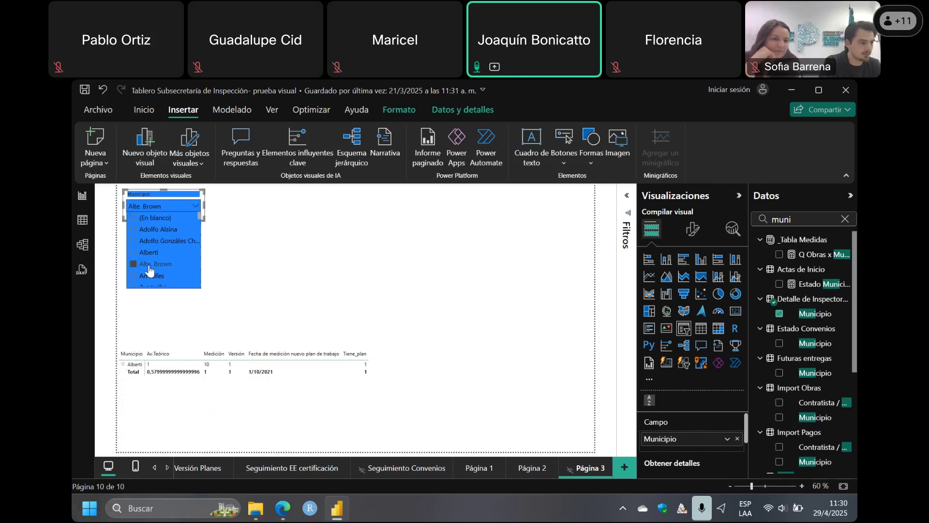
left_click(150, 276)
left_click(150, 241)
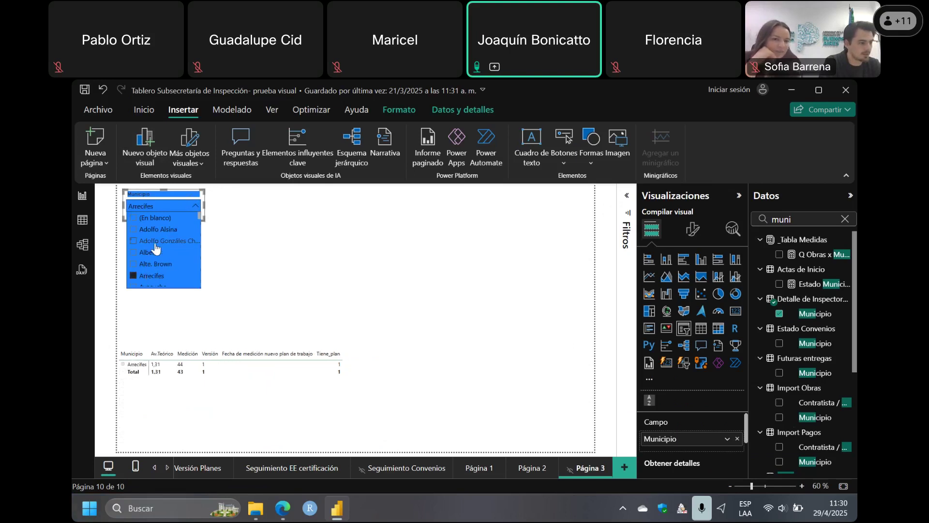
left_click(164, 233)
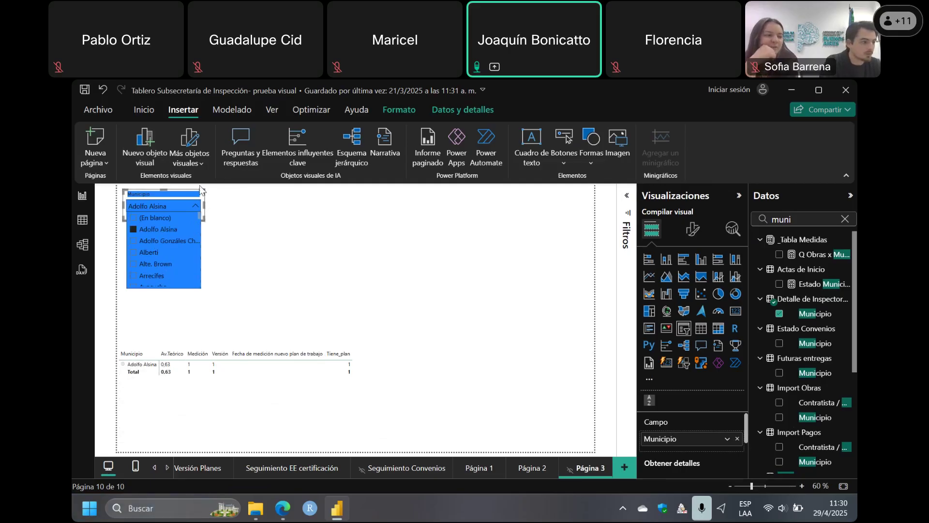
- Move the Municipio slicer further down the page, enable its search option, and search its list for "arre"
left_click_drag(199, 197, 201, 217)
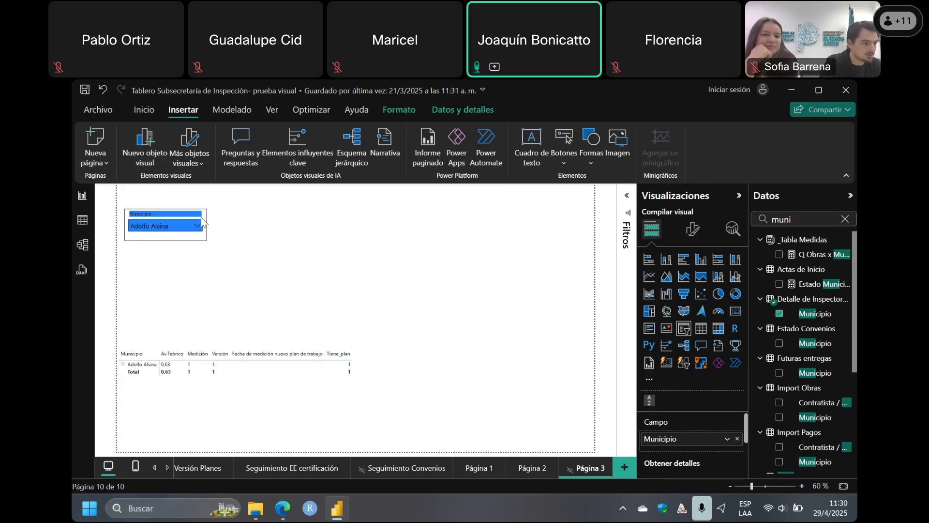
left_click(203, 209)
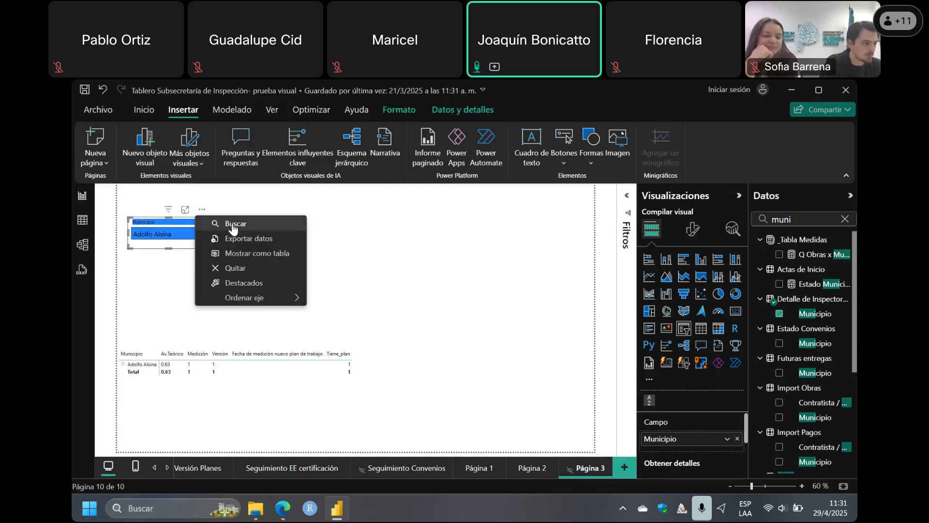
left_click(233, 223)
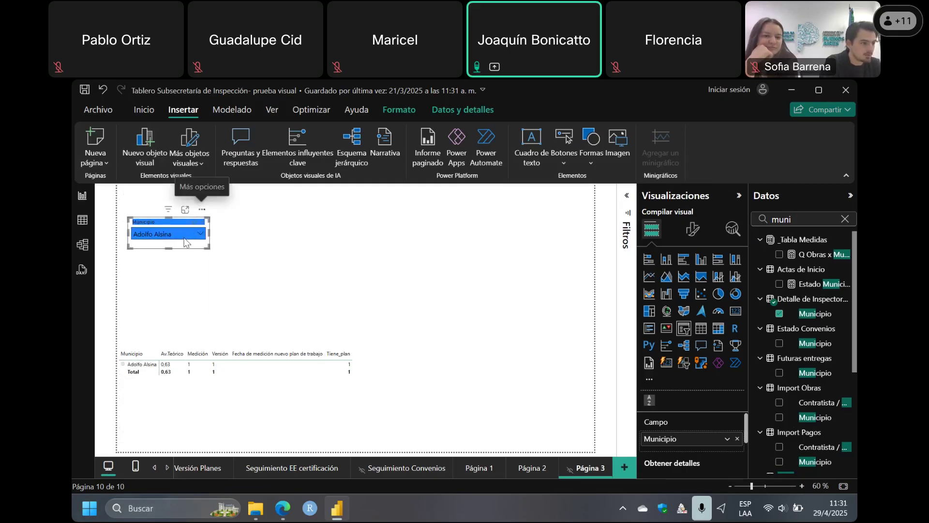
left_click(185, 239)
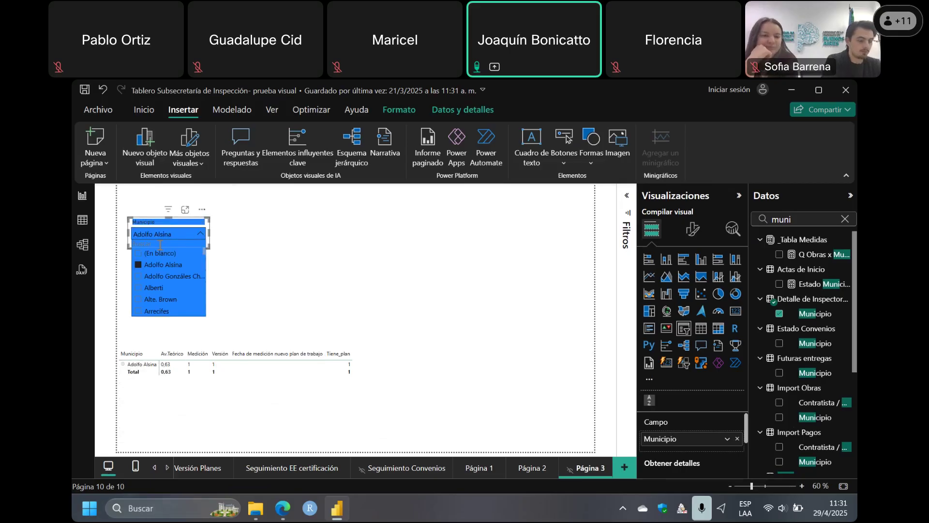
type("goh")
key("BackSpace")
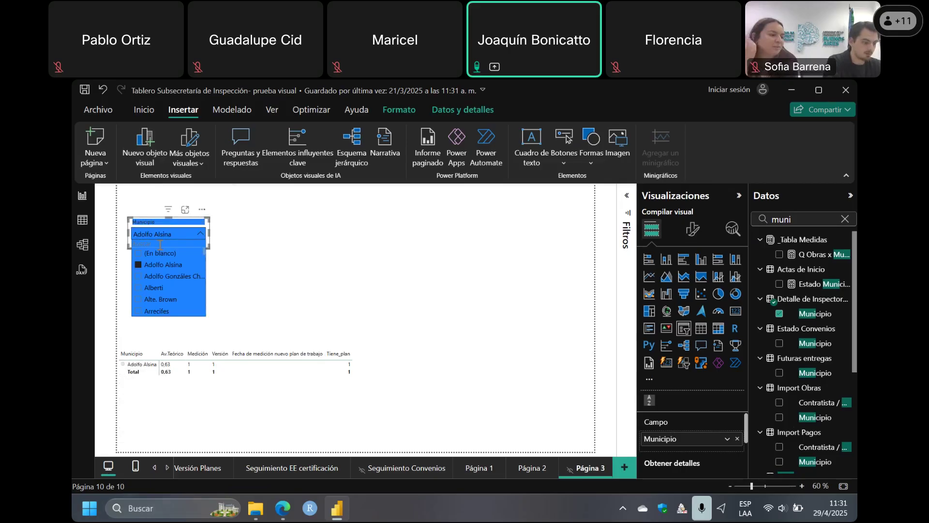
type("arre")
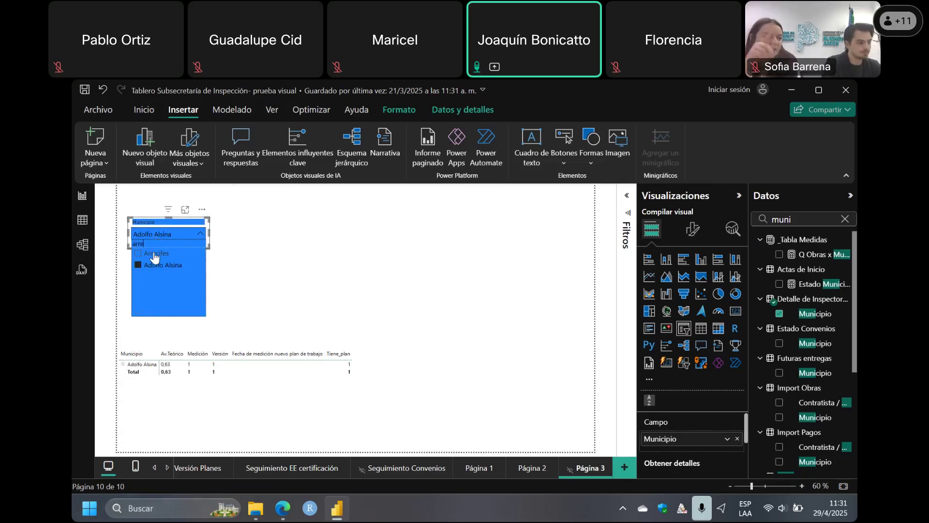
left_click(303, 212)
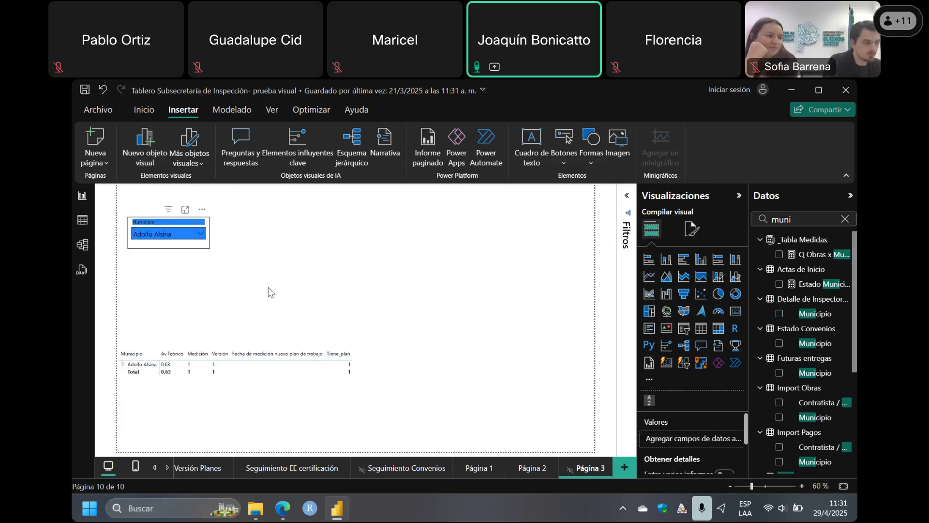
- Move the Municipio slicer further into the page, toggle its search option off and on, and delete the slicer
left_click_drag(167, 234, 199, 262)
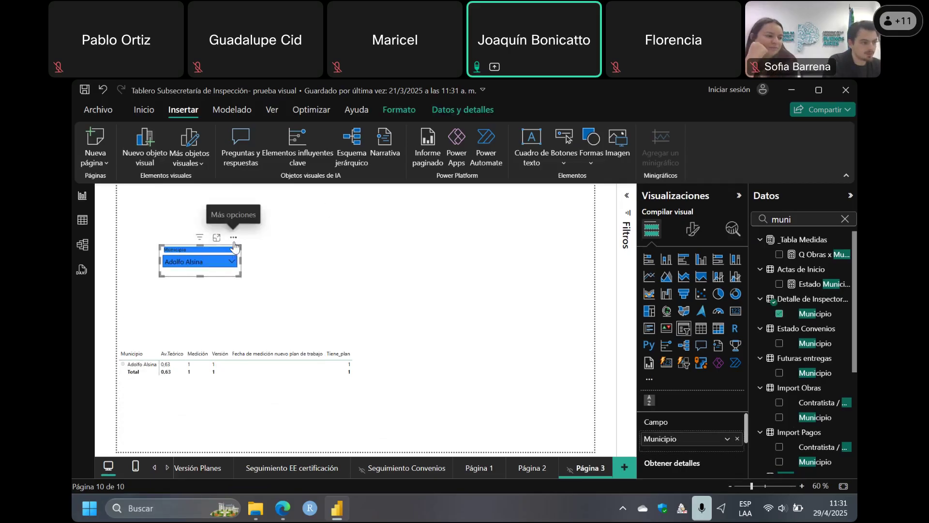
left_click(234, 237)
left_click(260, 249)
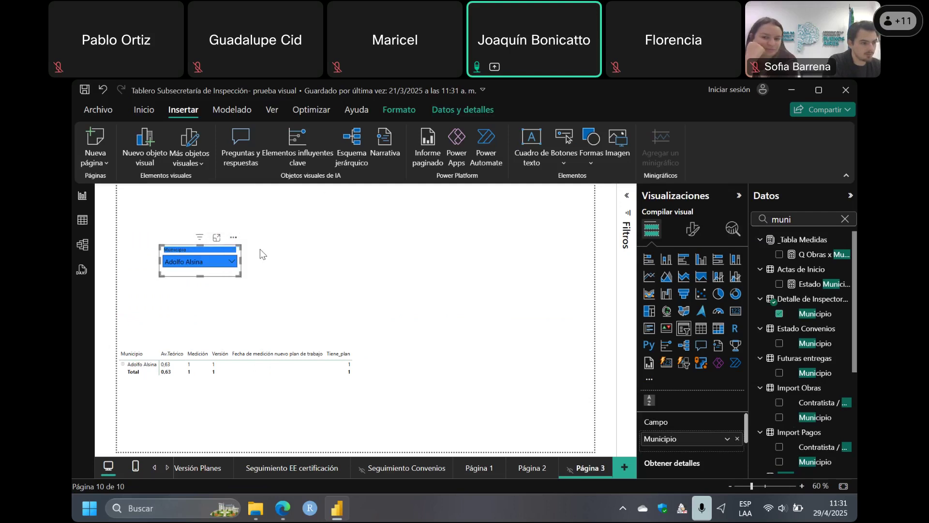
left_click(233, 238)
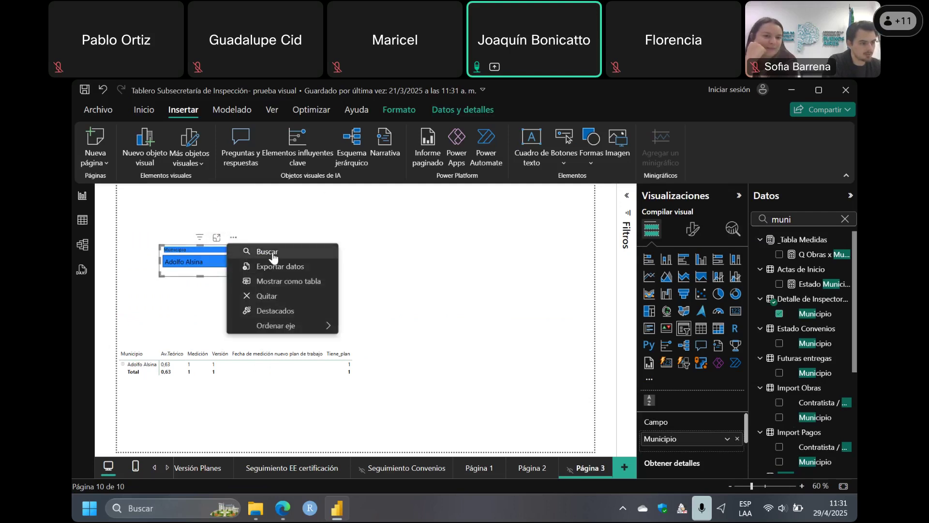
left_click(273, 253)
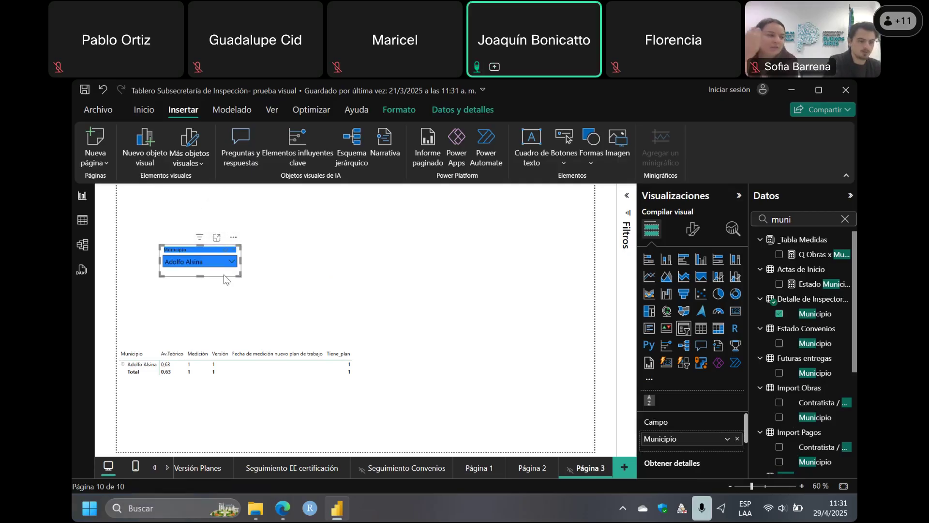
key("Delete")
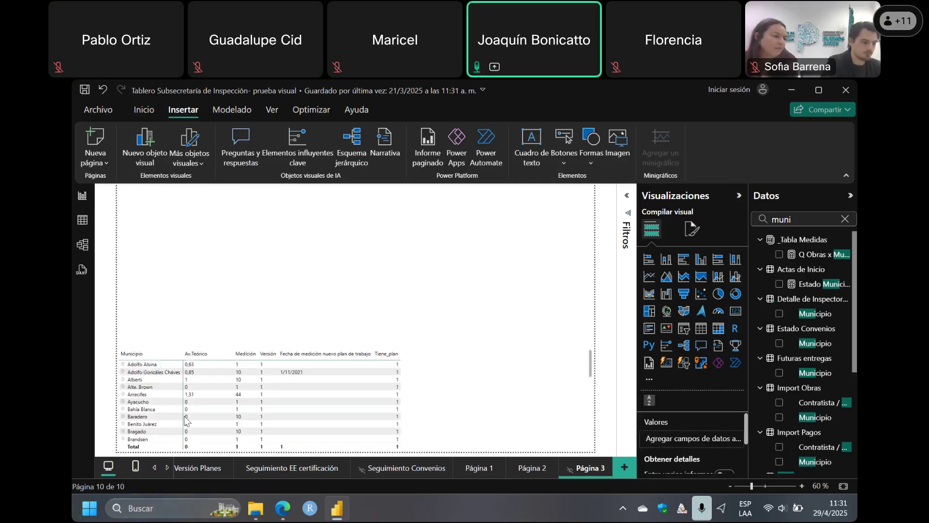
- Turn off the search option of the "Con Plan de trabajo?" slicer on the Versión Planes page and check its list
left_click(194, 468)
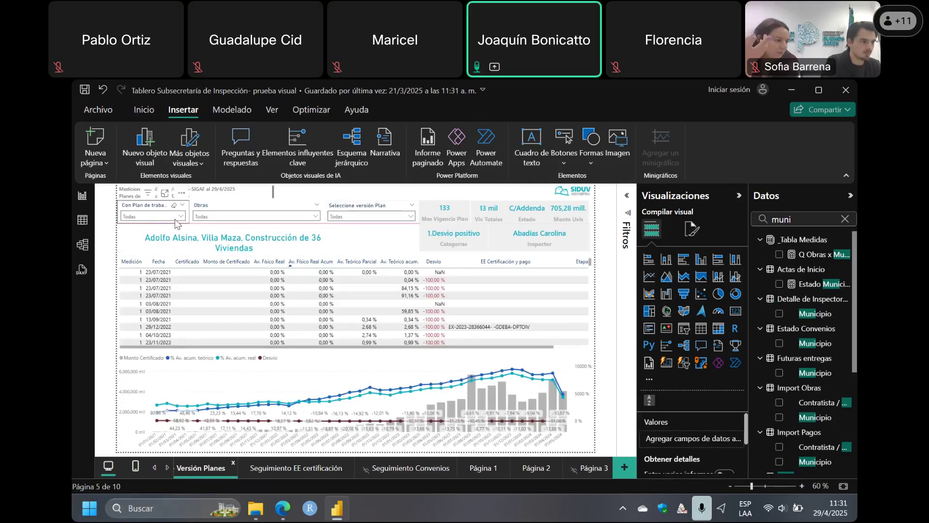
left_click(179, 220)
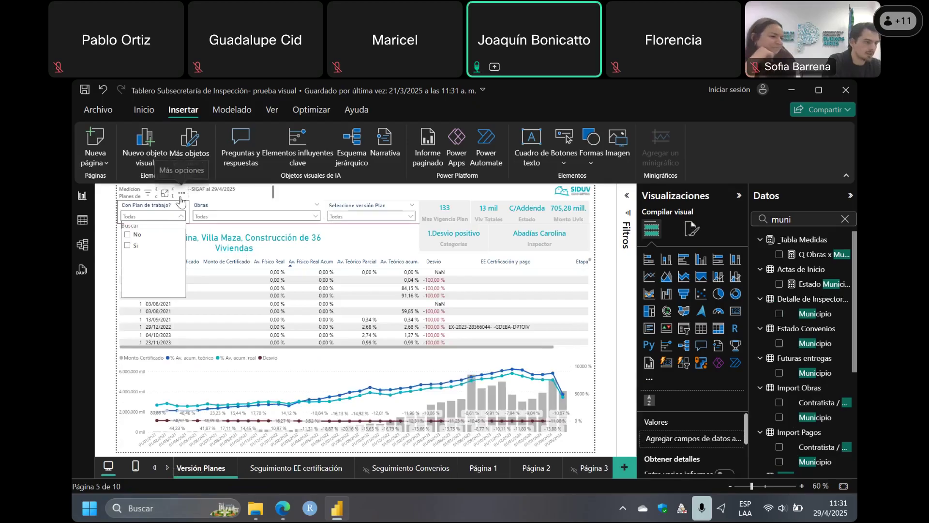
left_click(182, 199)
left_click(203, 208)
left_click(145, 216)
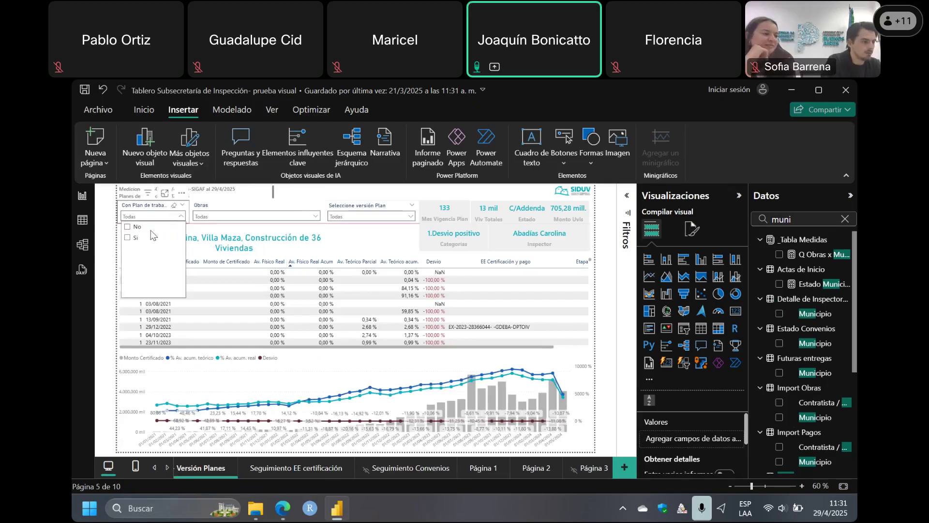
left_click(182, 217)
- Search the Obras slicer for "86" and filter the Versión Planes page to work 17086523-Pellegrini
left_click(243, 217)
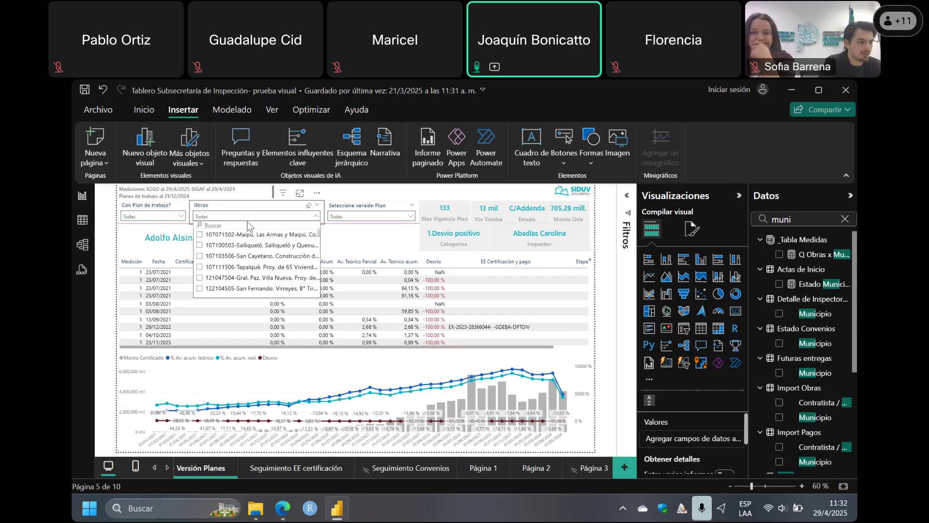
left_click(318, 194)
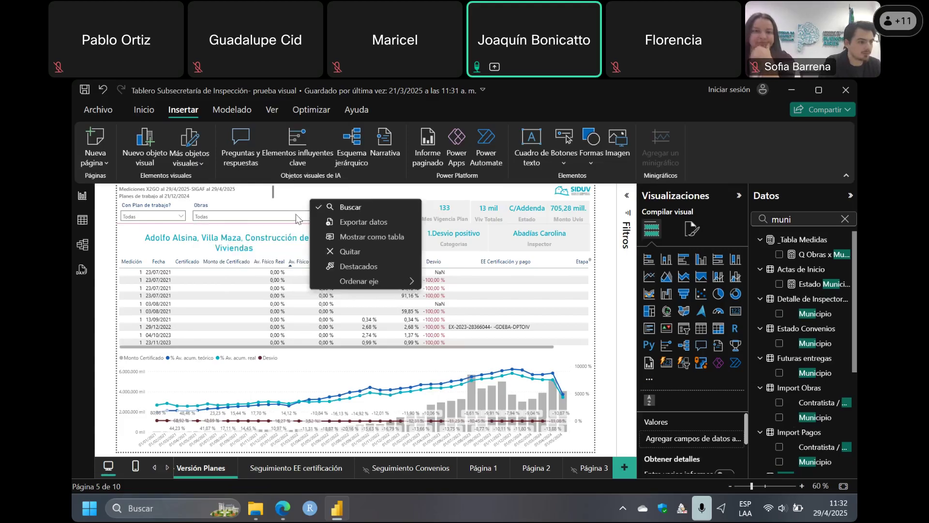
left_click(279, 222)
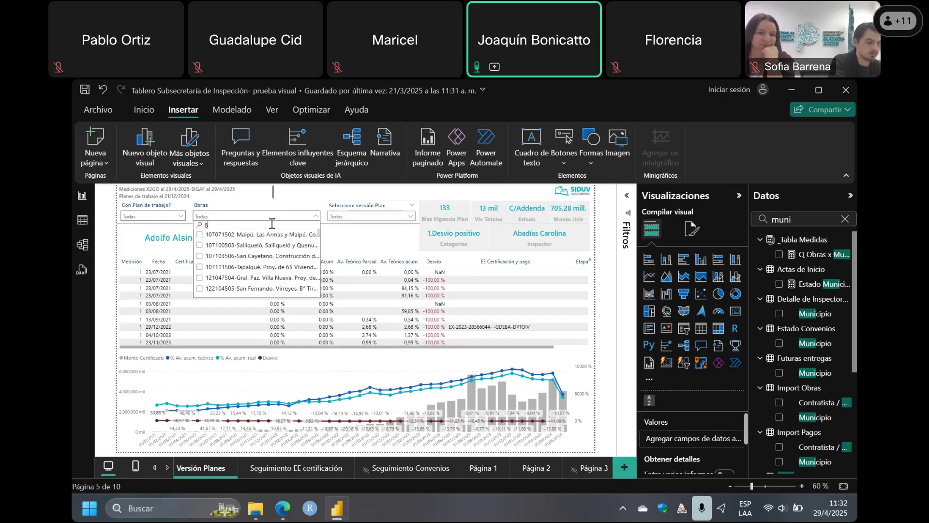
type("6")
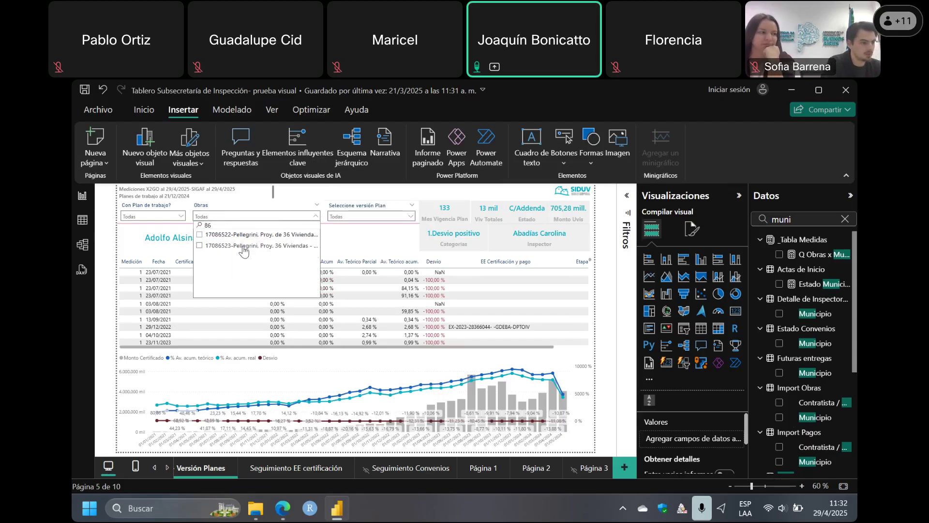
left_click(243, 250)
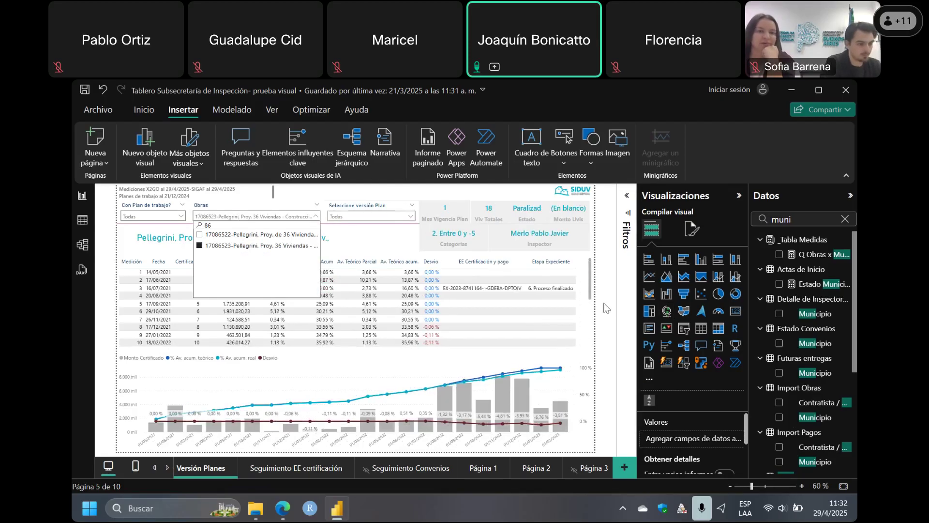
- Insert a pie chart above the matrix on Página 3 and narrow it to less than half the page width
left_click(589, 470)
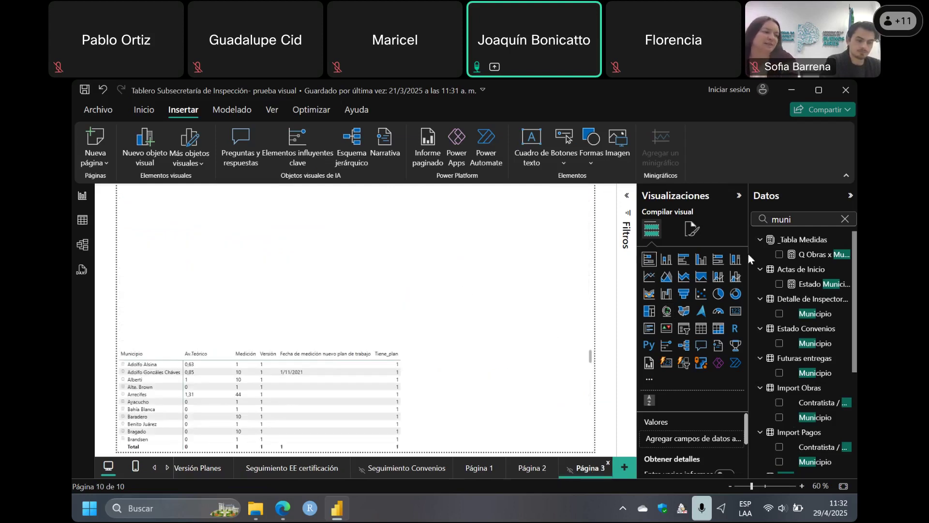
left_click(845, 219)
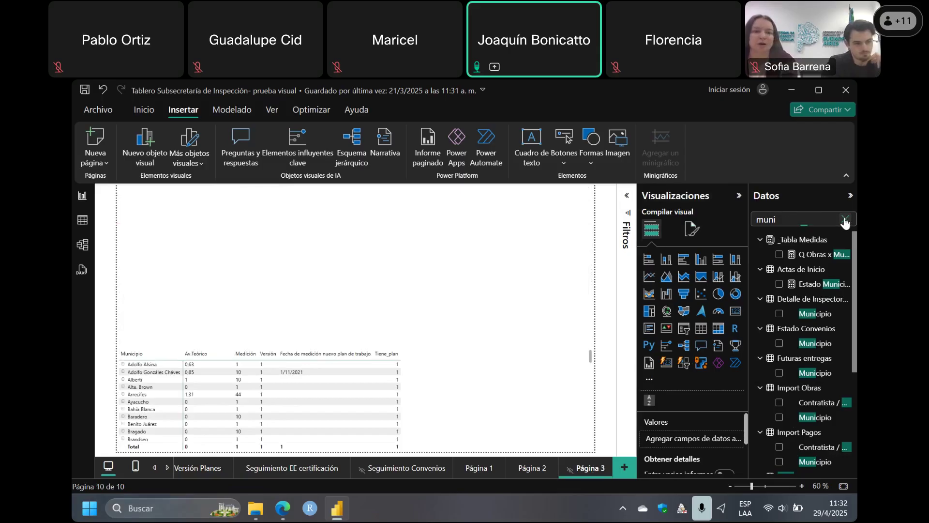
left_click(718, 294)
left_click_drag(593, 235, 318, 235)
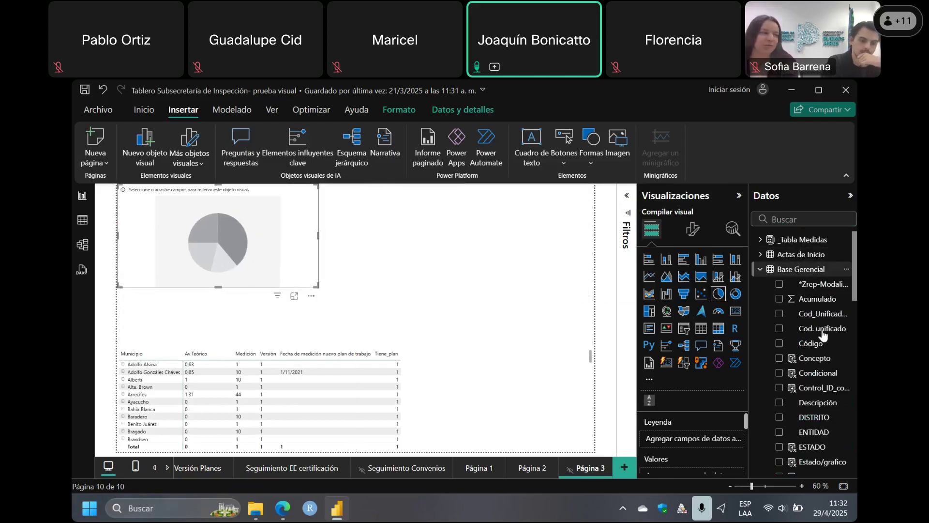
- Plot the count of Cod. unificado by DISTRITO in the pie chart and enlarge the chart to fill the page over the matrix
left_click_drag(801, 417, 778, 422)
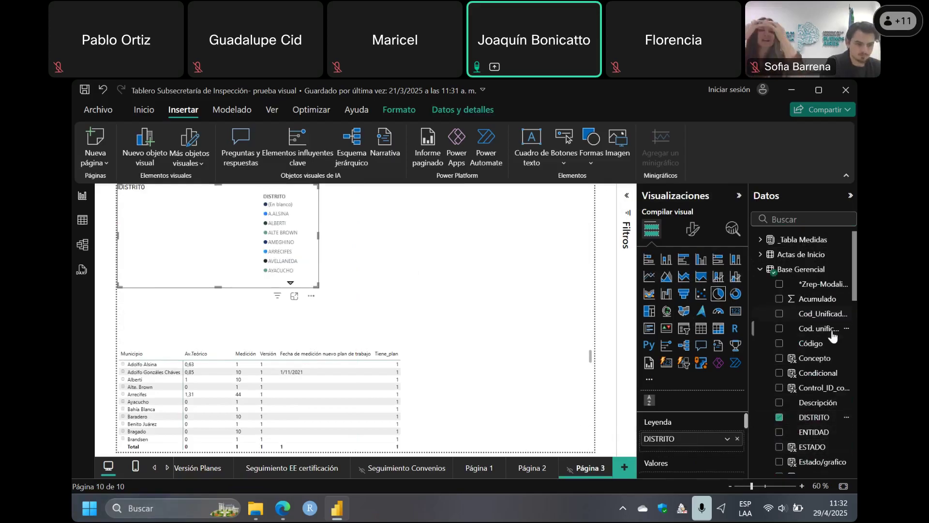
left_click_drag(827, 348, 717, 439)
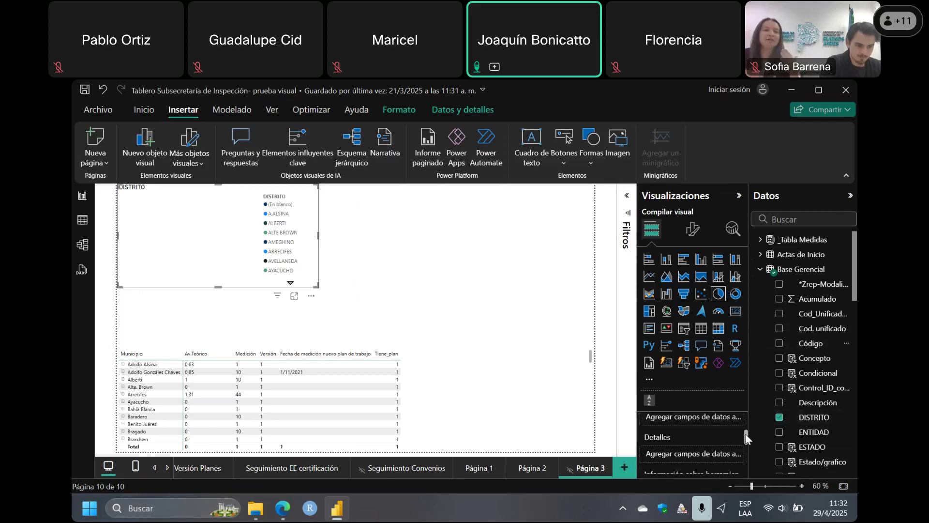
scroll(745, 438, "up", 1)
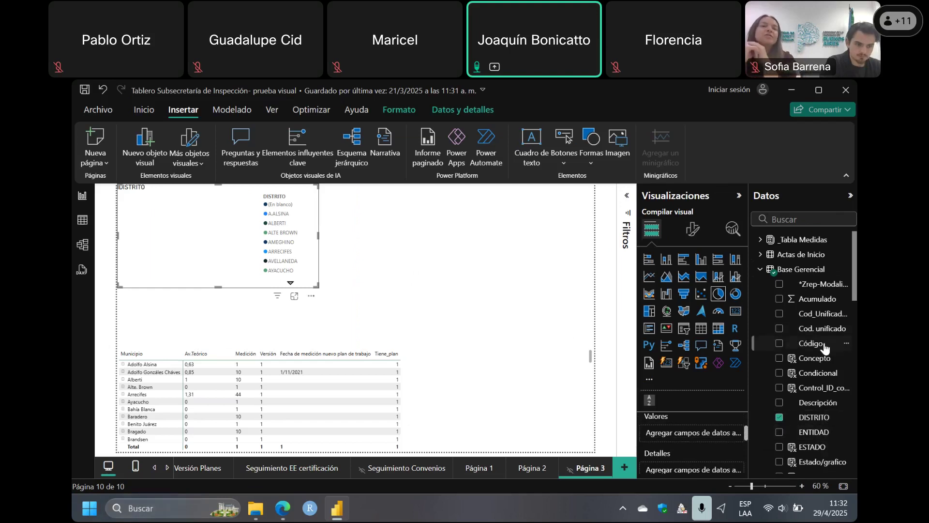
left_click_drag(820, 331, 692, 432)
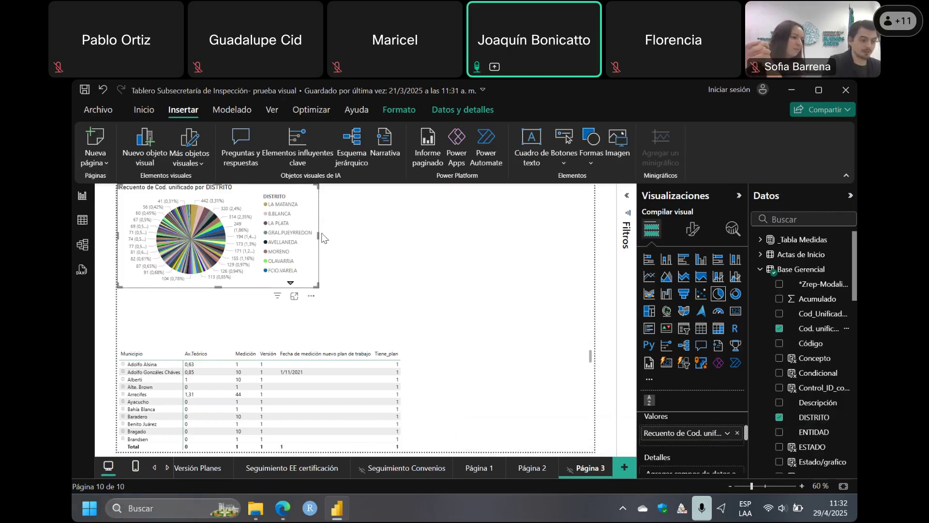
left_click_drag(319, 234, 594, 237)
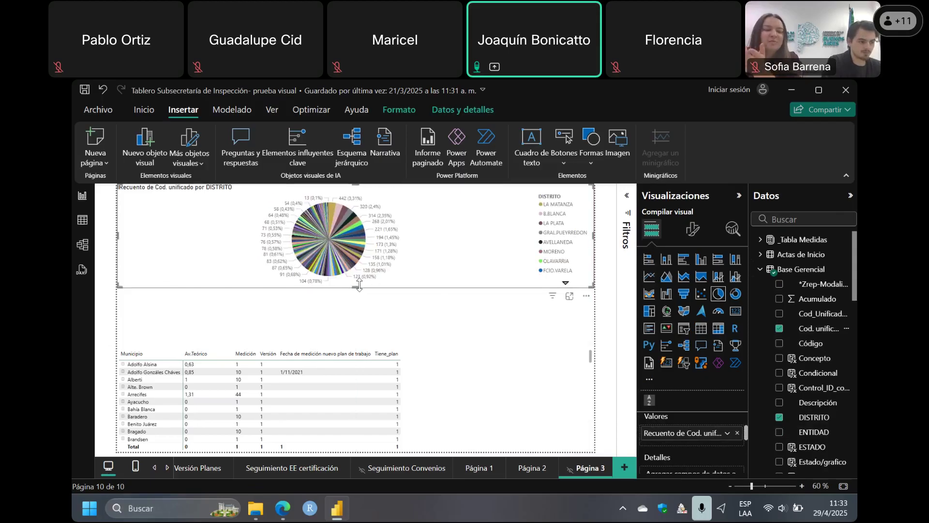
left_click_drag(357, 287, 409, 452)
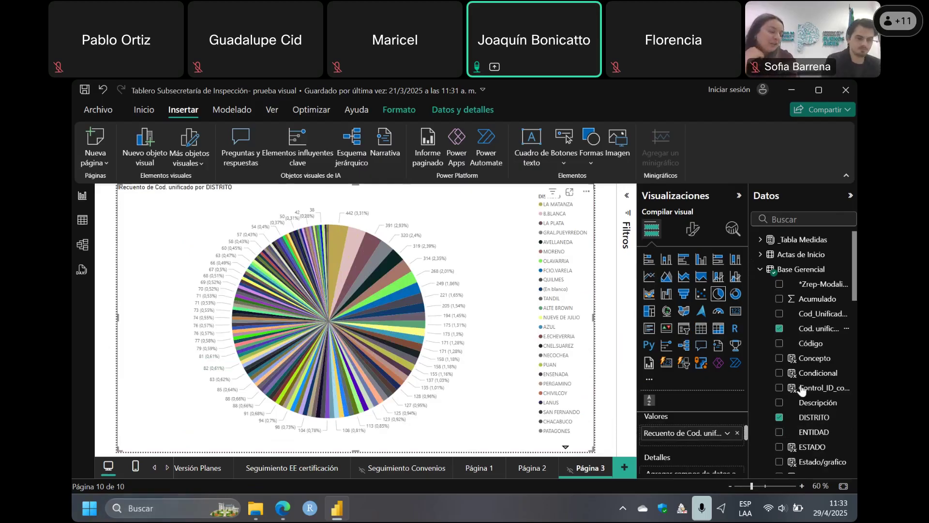
- Replace DISTRITO with the Solicitante field of Base Gerencial as the pie chart's legend
left_click_drag(855, 282, 846, 329)
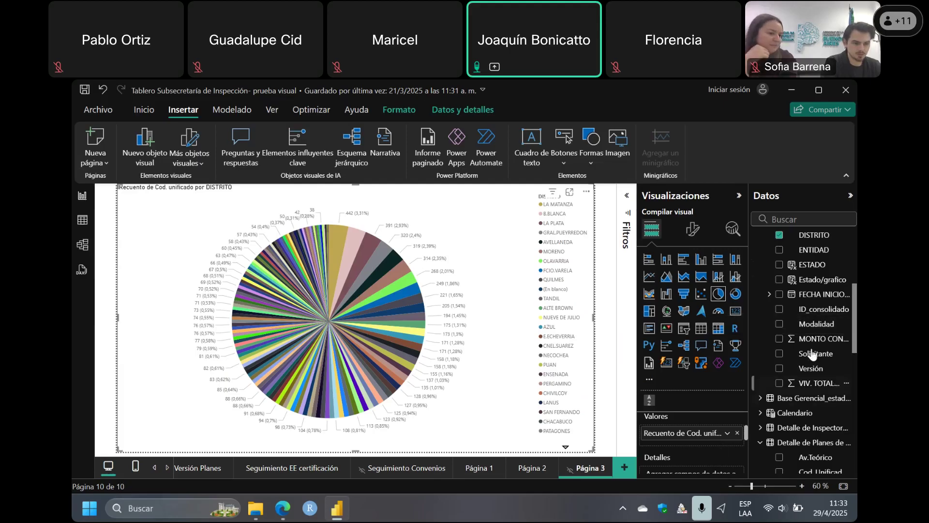
mouse_move(745, 431)
left_mouse_down()
mouse_move(742, 457)
mouse_move(749, 429)
left_mouse_up()
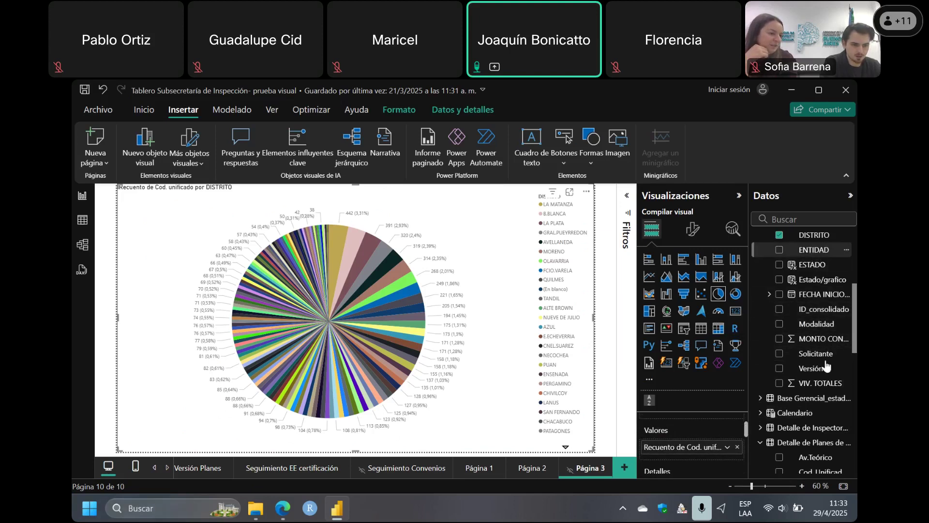
left_click_drag(816, 354, 748, 422)
left_click_drag(816, 354, 702, 442)
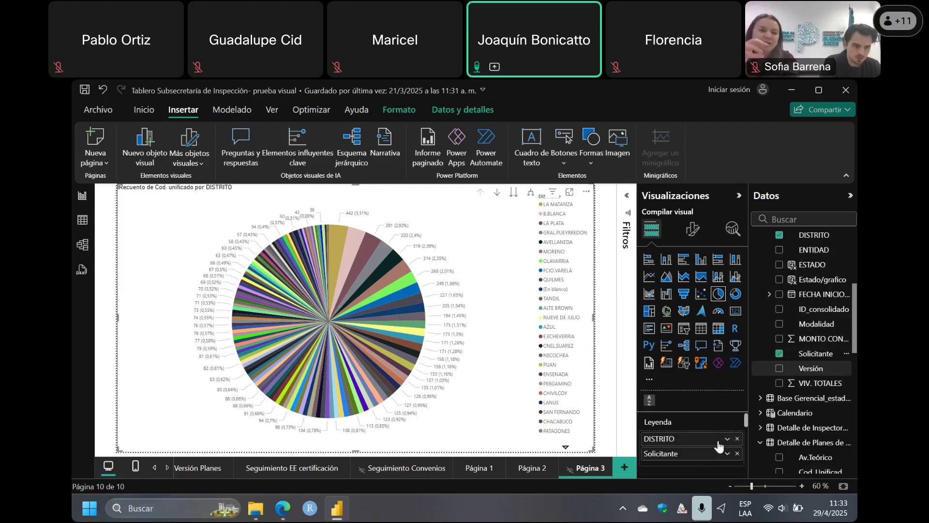
left_click(738, 440)
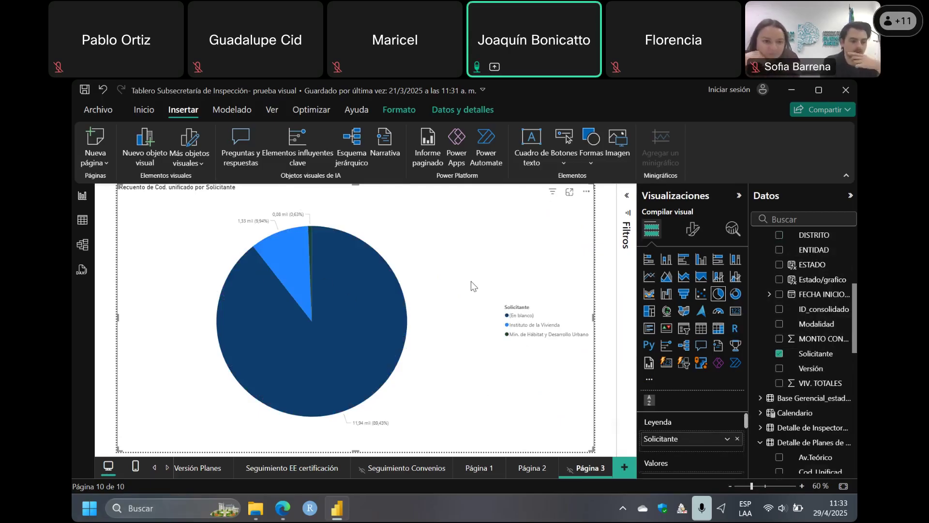
- Set the (En blanco) segment of the pie chart to blue, and change it to a dark green theme colour
left_click(694, 235)
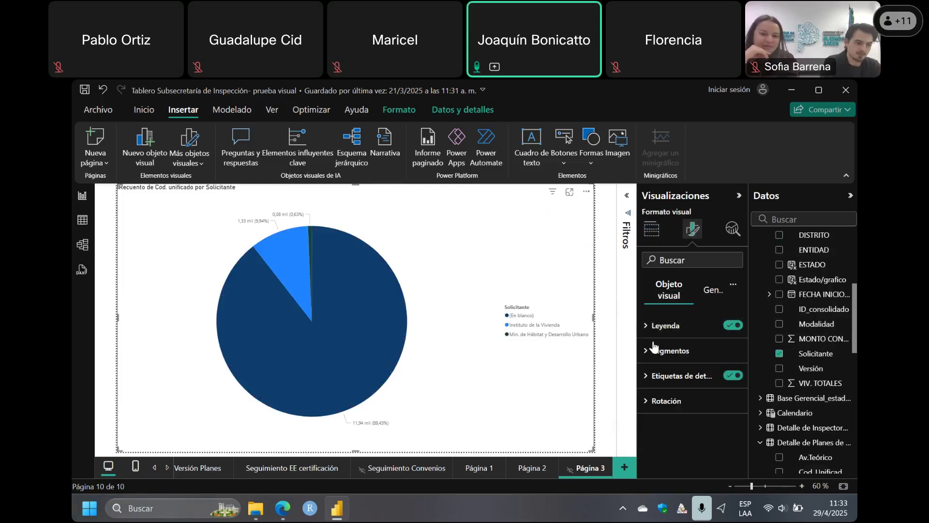
left_click(658, 352)
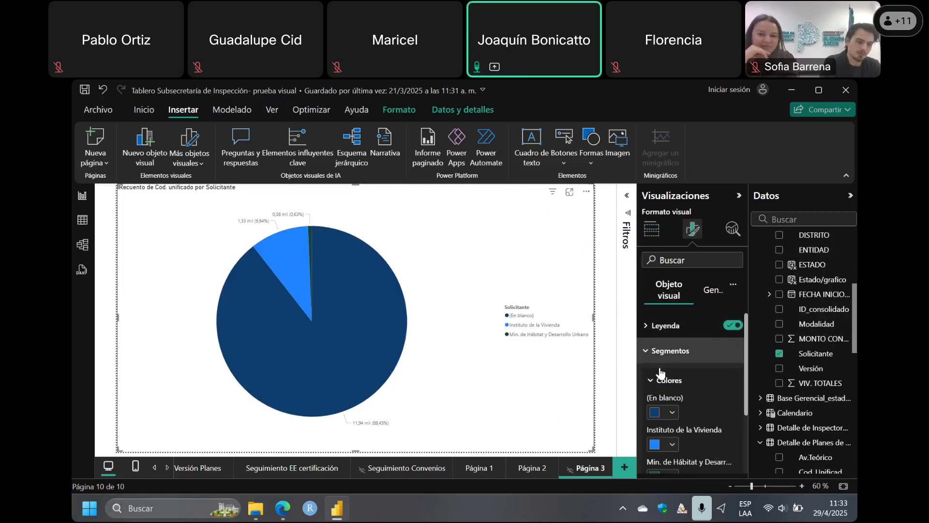
left_click(672, 414)
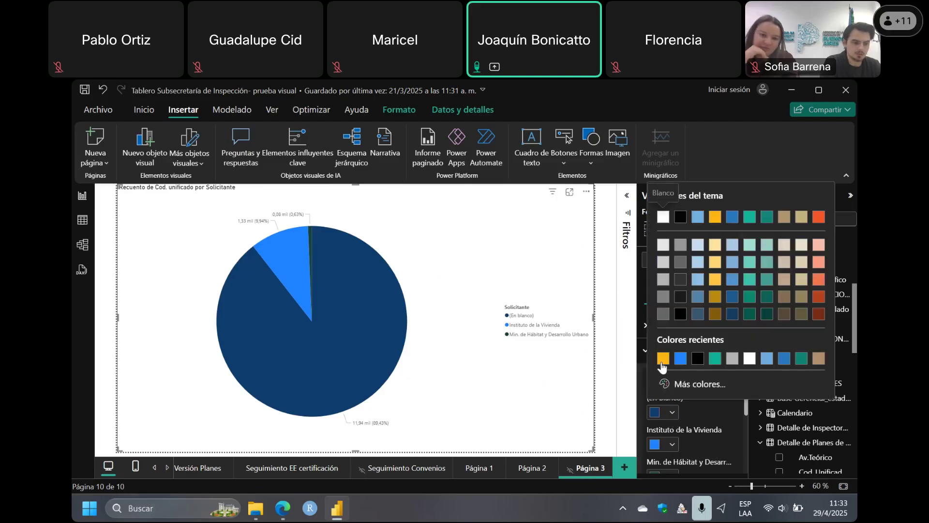
left_click(662, 366)
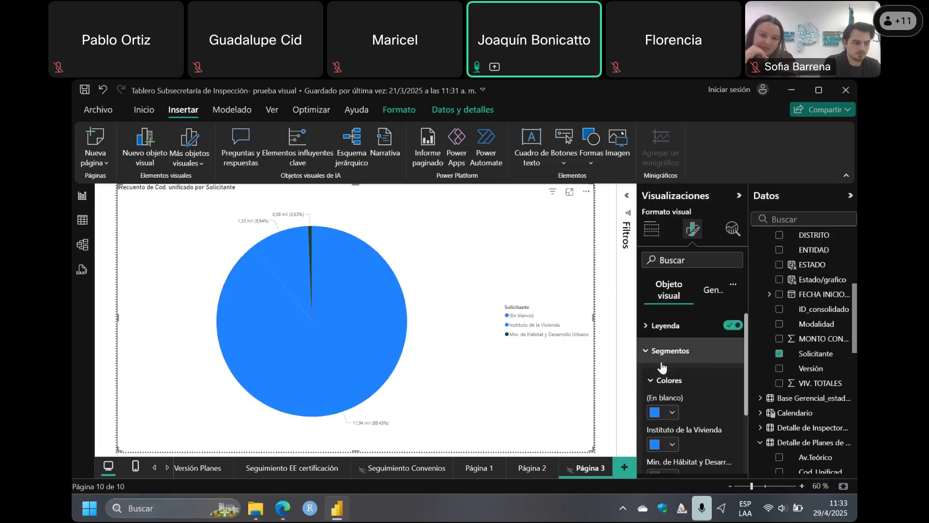
left_click(672, 415)
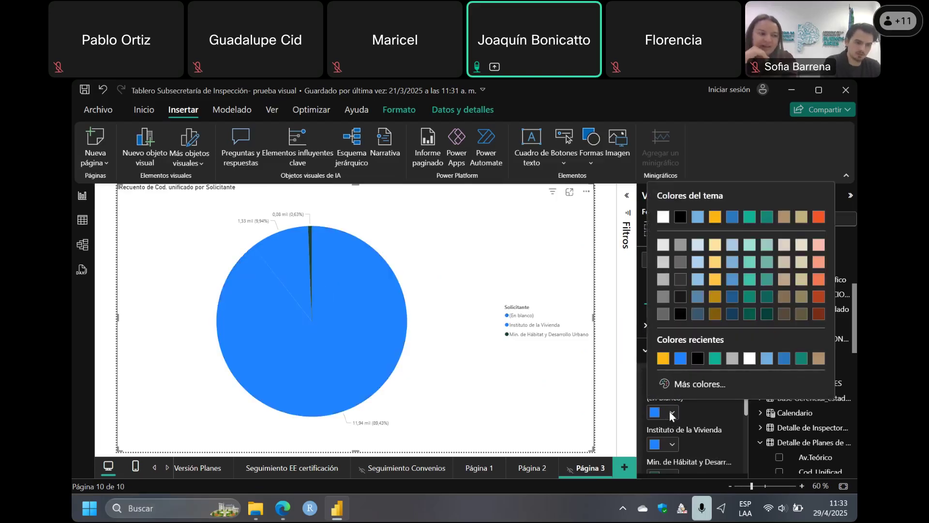
left_click(750, 296)
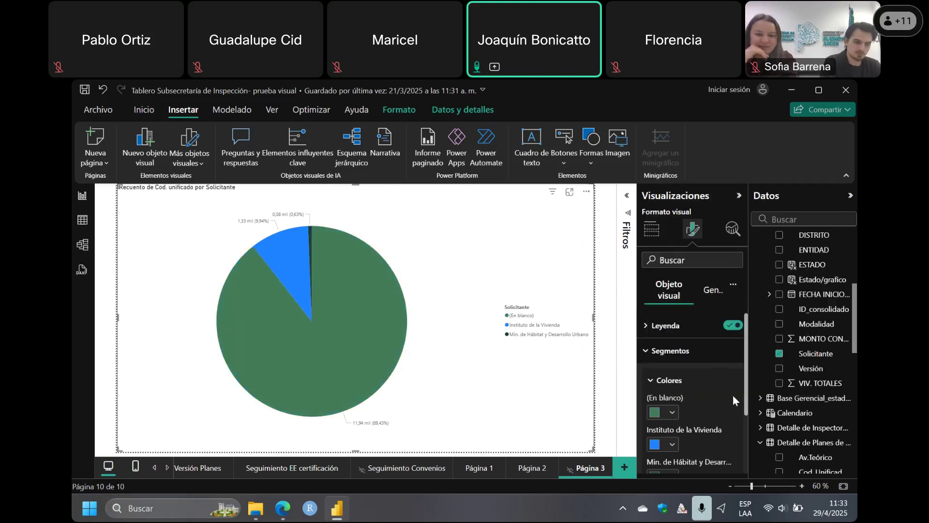
- Try light green on the Instituto de la Vivienda segment, and recolour it with a lighter blue theme shade
scroll(748, 396, "down", 3)
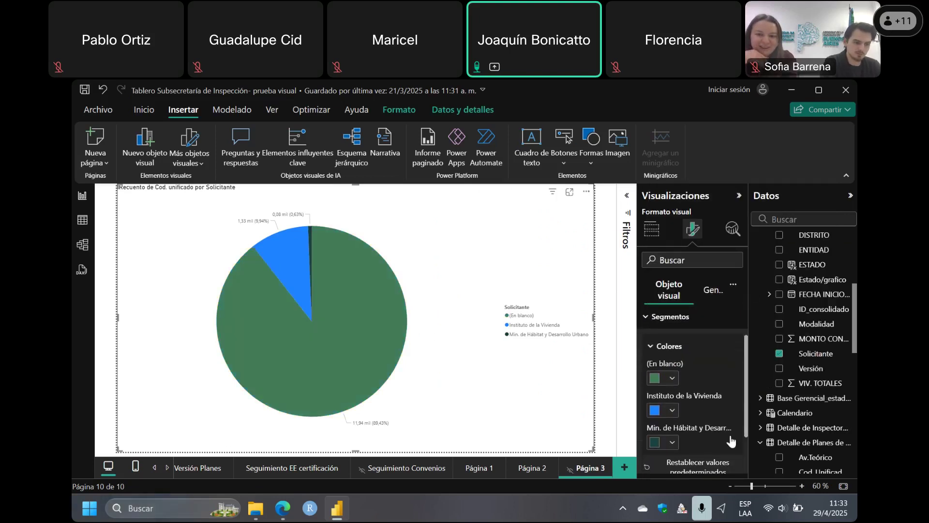
left_click(661, 371)
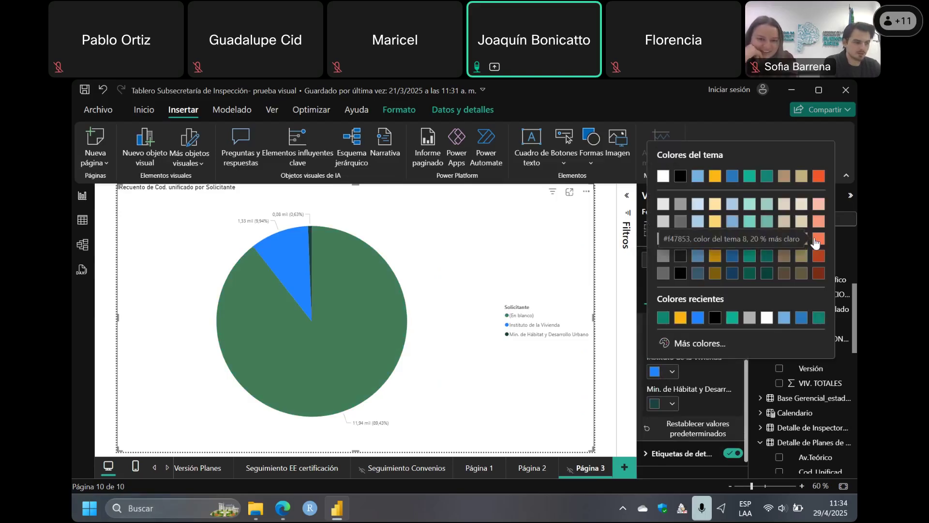
left_click(767, 222)
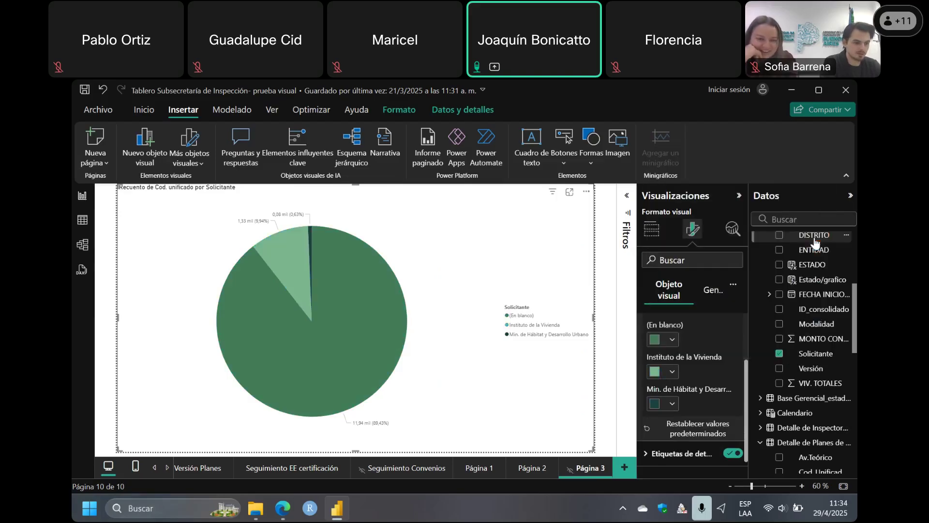
left_click(672, 371)
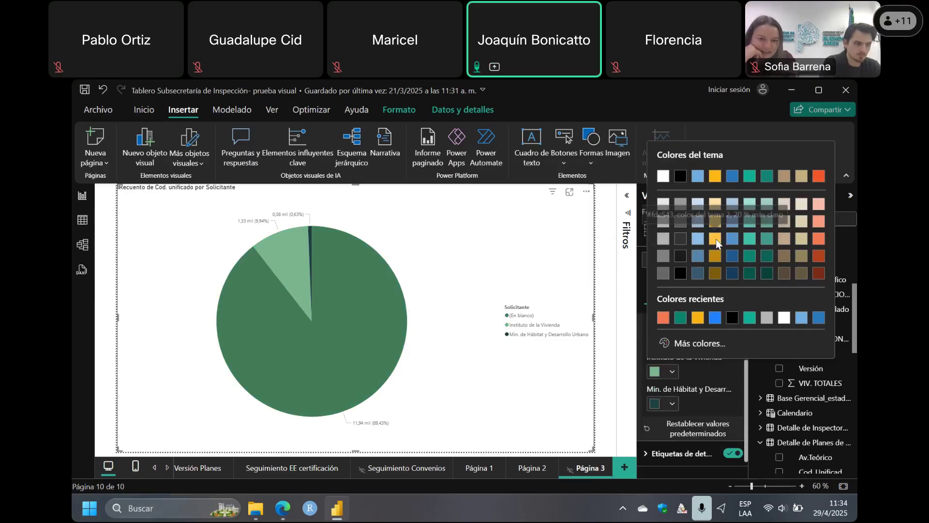
left_click(733, 238)
left_click(672, 371)
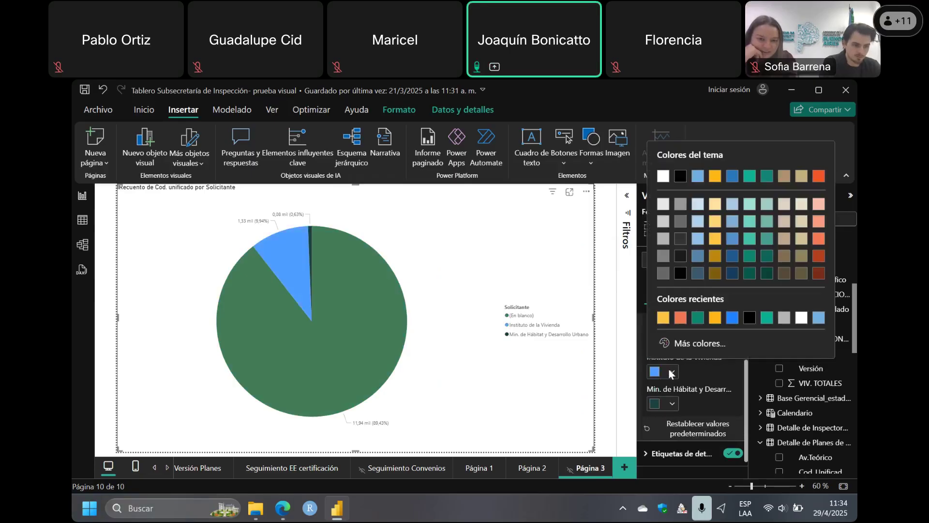
left_click(713, 390)
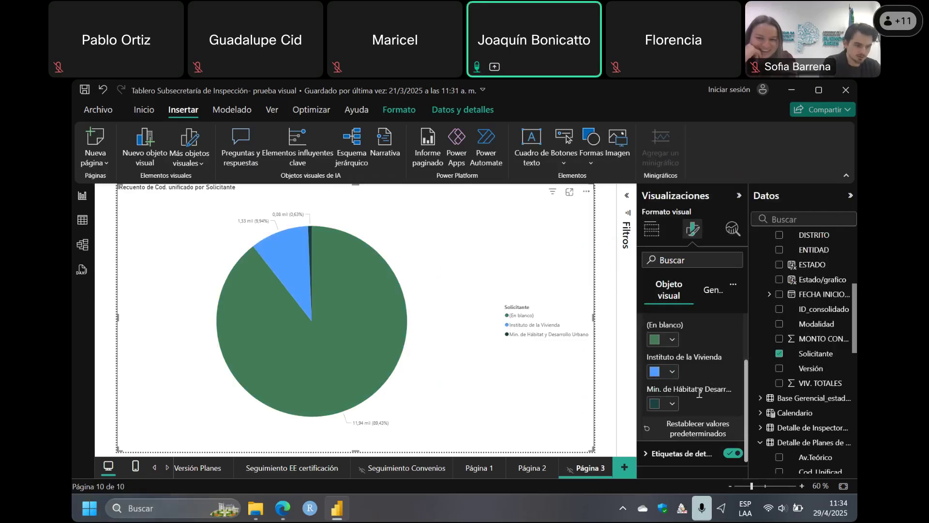
left_click(673, 405)
left_click(723, 401)
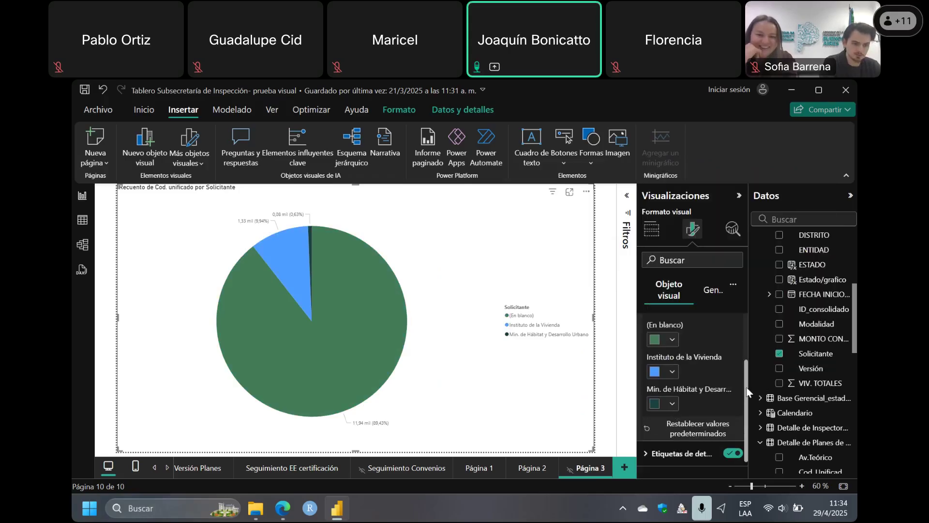
left_click_drag(748, 394, 731, 334)
scroll(731, 339, "down", 2)
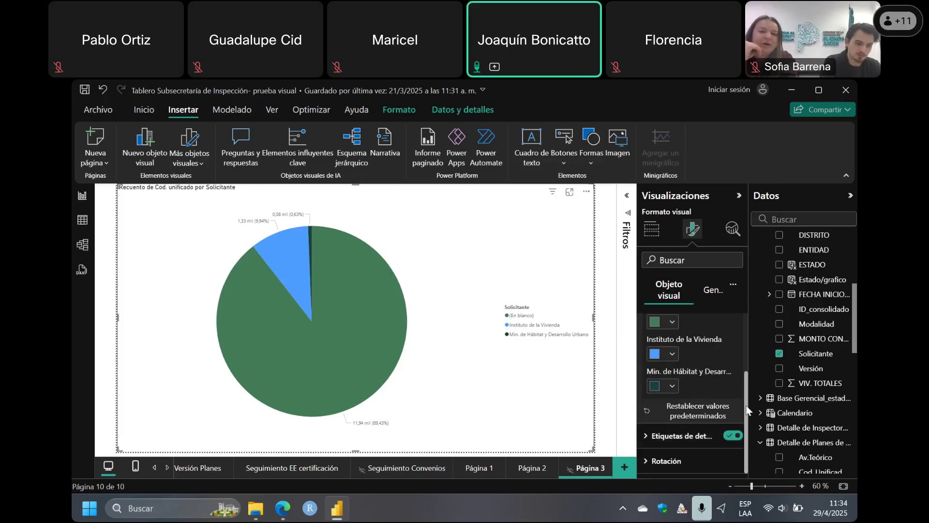
left_click_drag(748, 411, 751, 350)
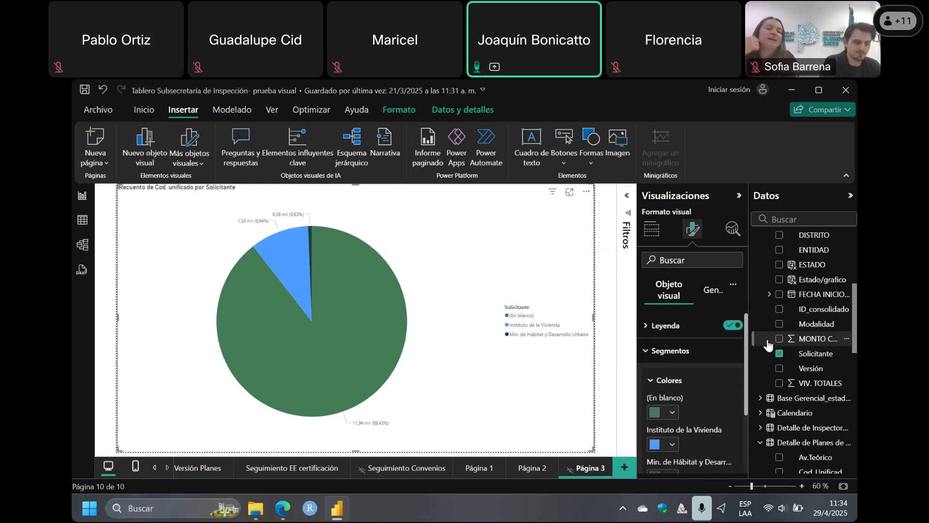
- Toggle the pie chart's background in its effects settings and leave it turned off
left_click(716, 293)
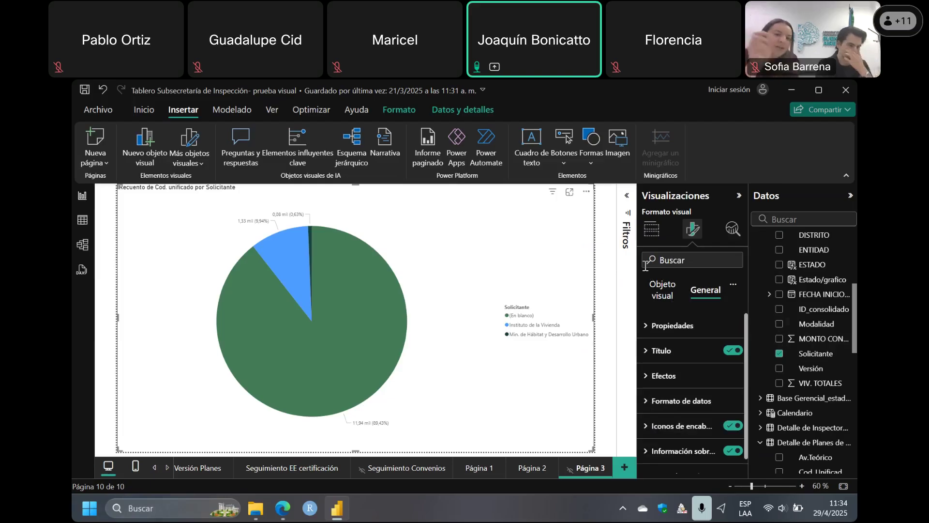
left_click(656, 376)
left_click(725, 406)
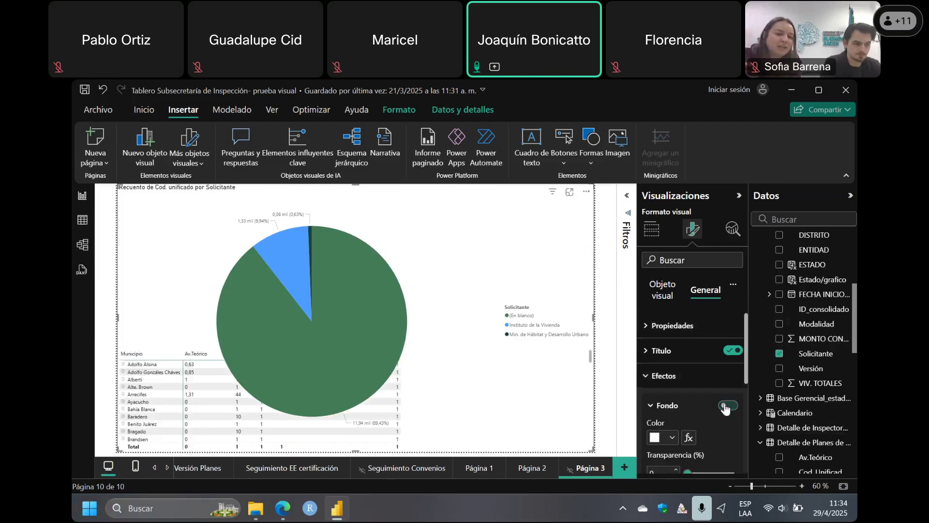
left_click(726, 406)
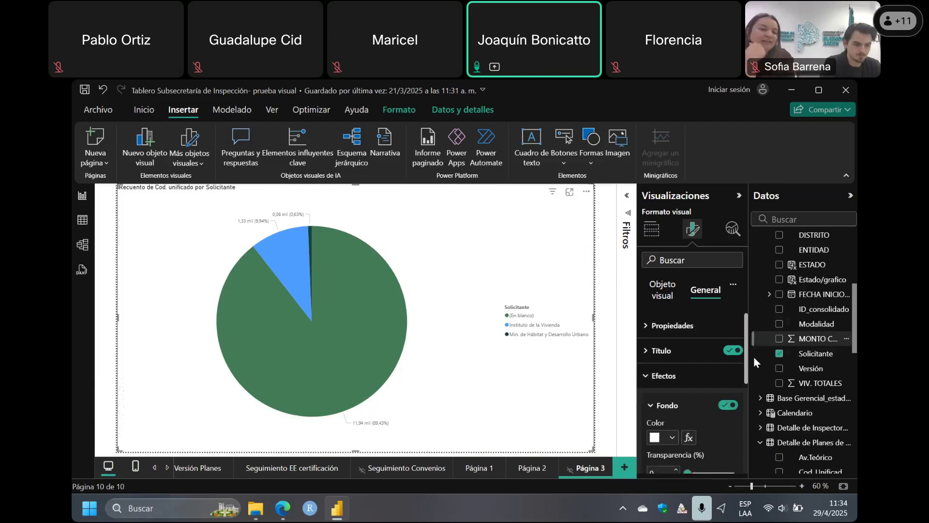
scroll(745, 367, "down", 1)
scroll(745, 380, "up", 1)
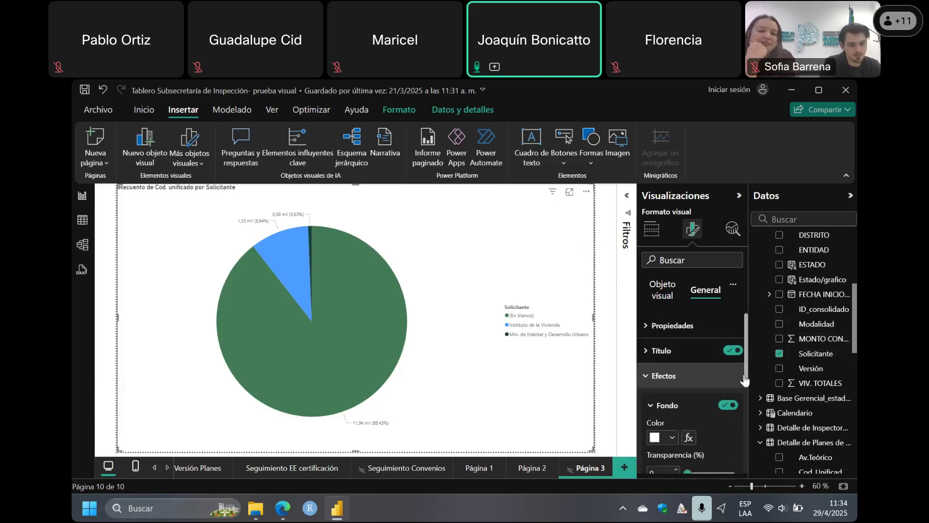
scroll(745, 381, "down", 1)
left_click(723, 384)
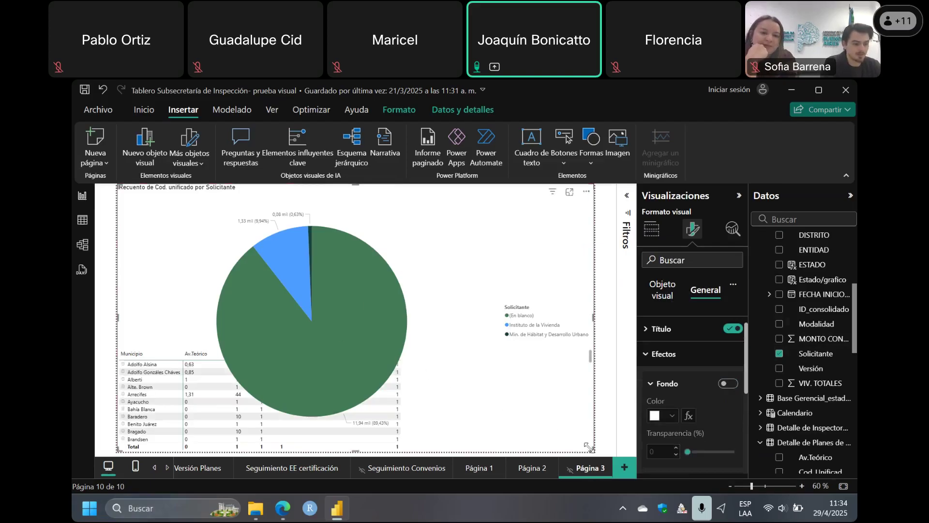
- Shrink the pie chart to a little over half the page width and place it above the matrix at the page's left edge
left_click_drag(437, 345, 390, 350)
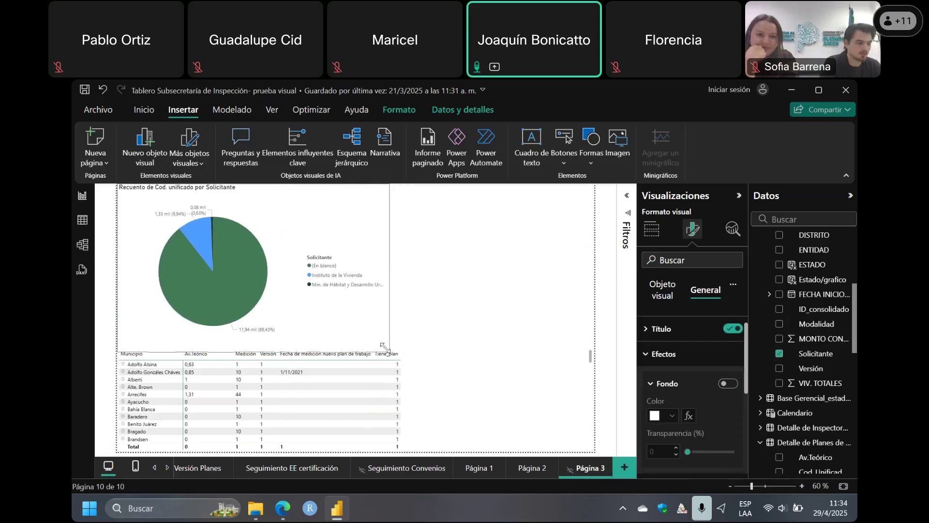
left_click_drag(294, 286, 472, 380)
left_click_drag(383, 386, 251, 295)
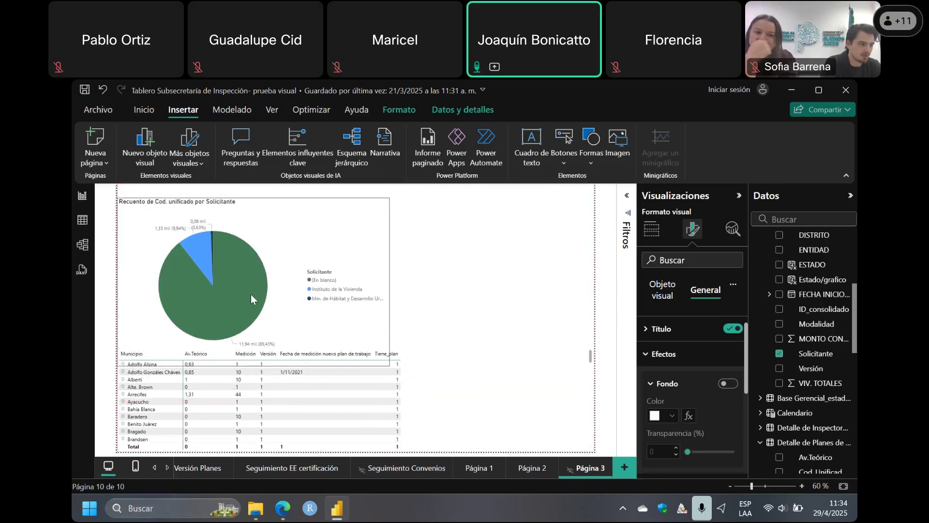
left_click(455, 321)
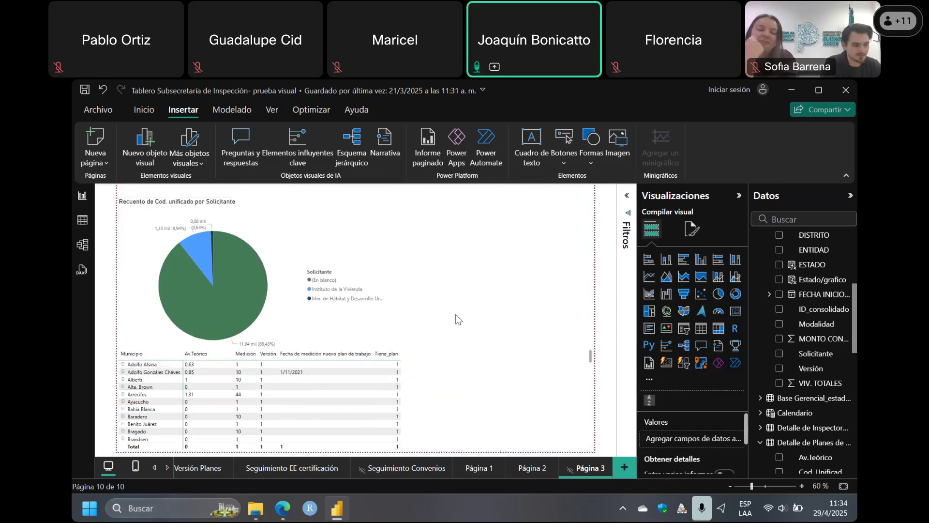
left_click_drag(309, 227, 247, 212)
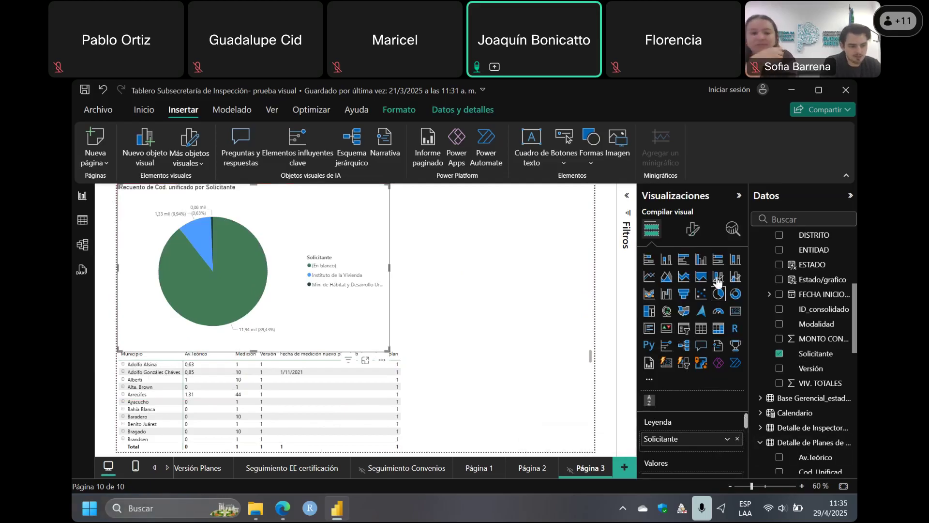
- Rename the pie chart's value field to "Cod. unificado"
scroll(743, 425, "down", 1)
scroll(744, 426, "down", 2)
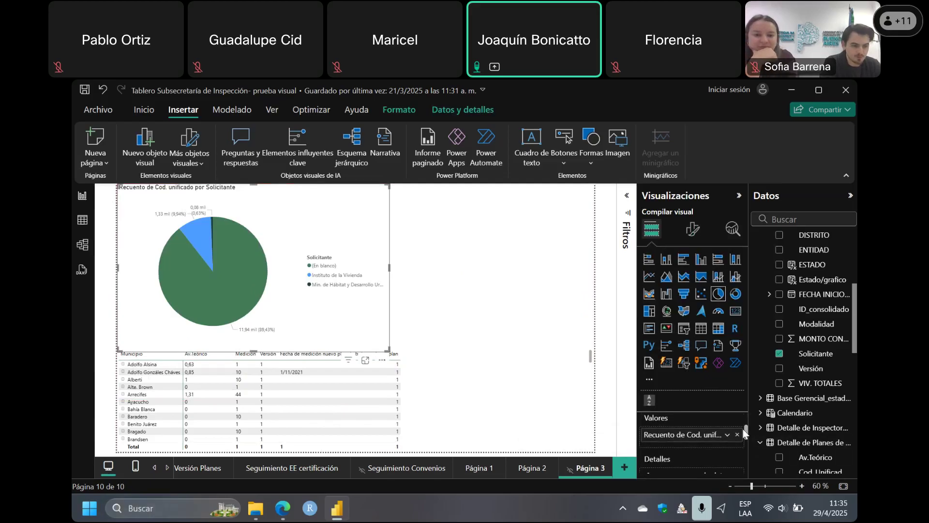
double_click(696, 435)
double_click(696, 435)
left_click(696, 435)
double_click(696, 435)
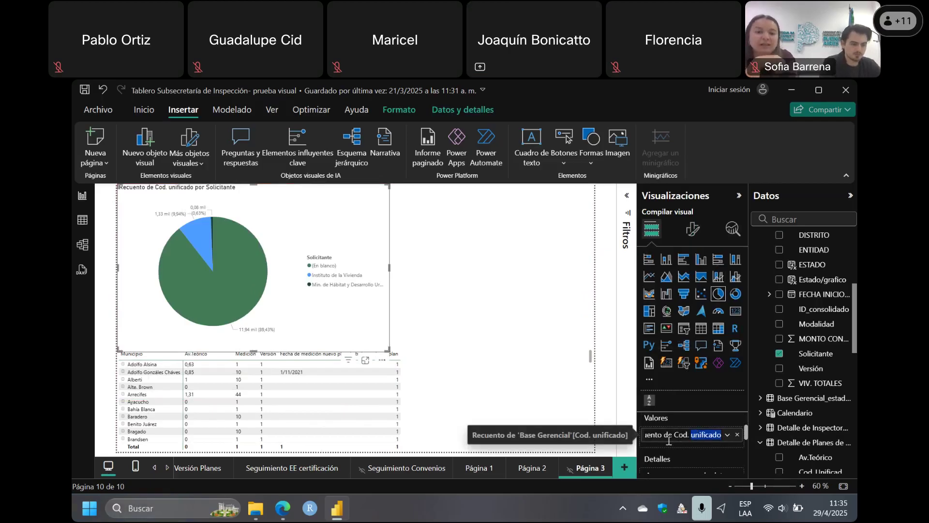
left_click(675, 436)
key("shift+Home")
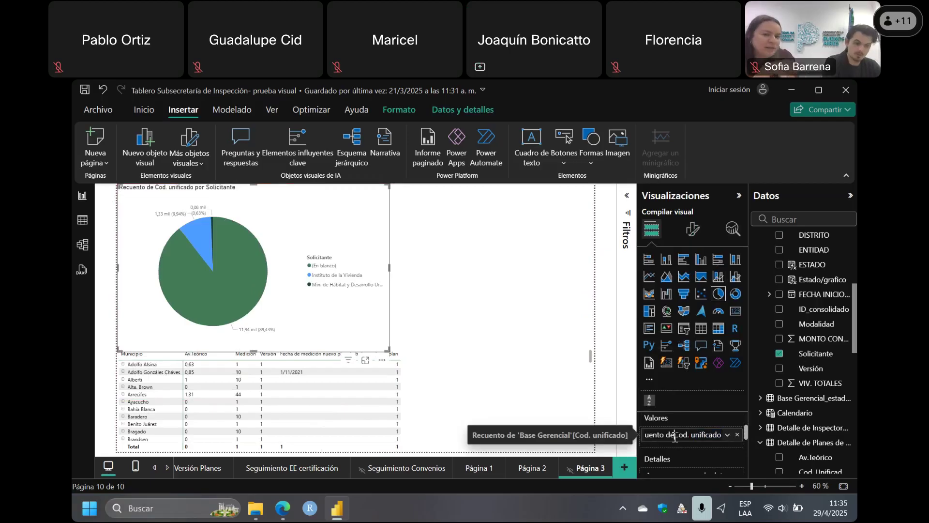
key("BackSpace")
key("Return")
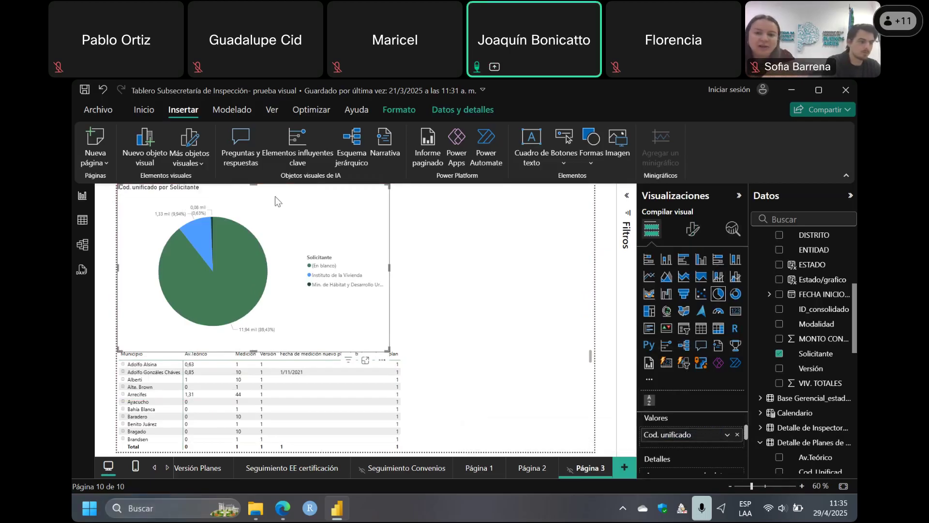
- Toggle the pie chart's legend and detail labels off and back on in its visual format settings
left_click(687, 237)
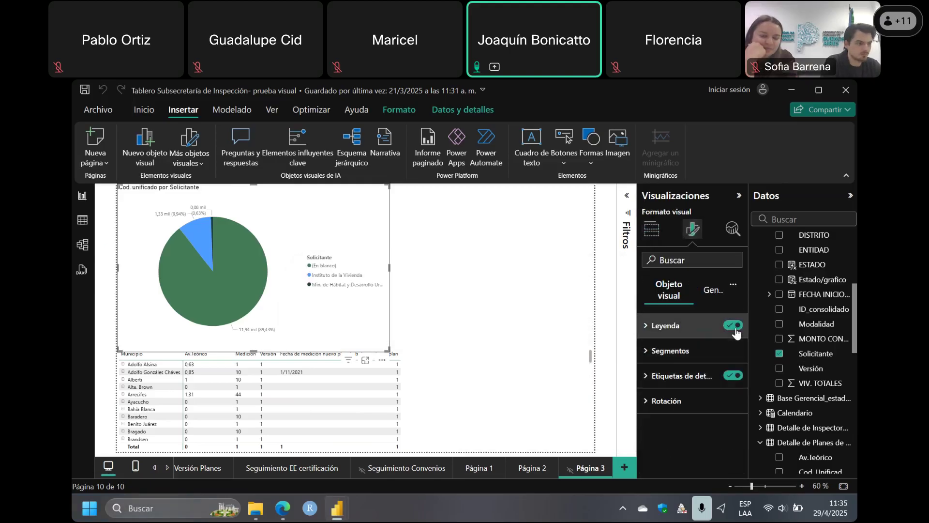
left_click(734, 326)
left_click(734, 326)
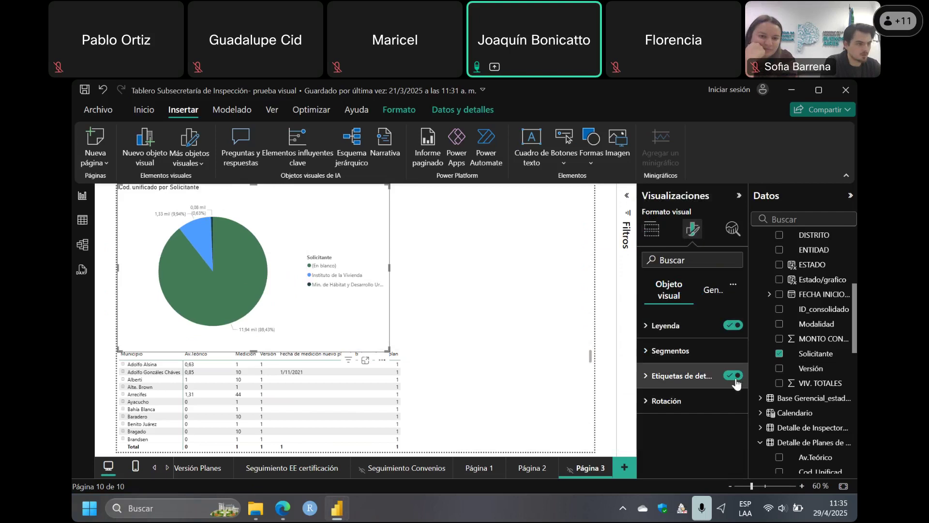
left_click(734, 376)
left_click(734, 376)
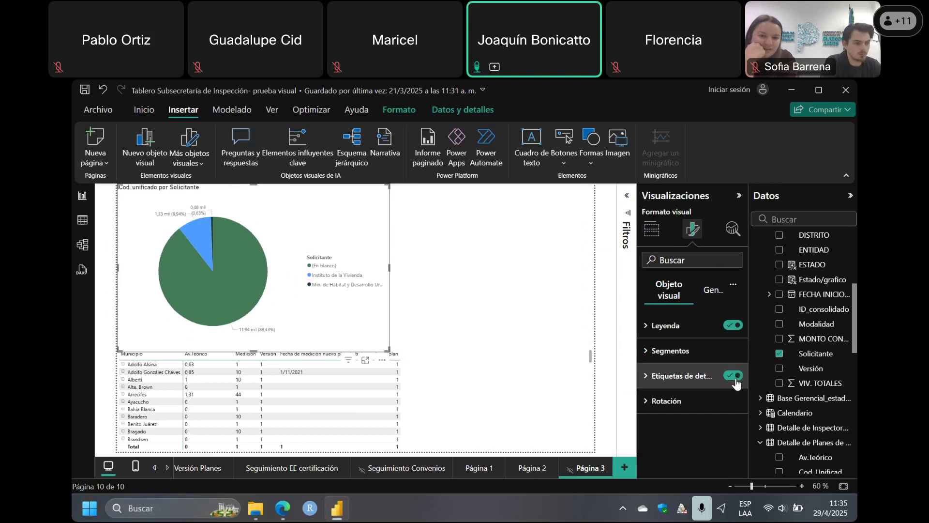
left_click(734, 326)
left_click(735, 326)
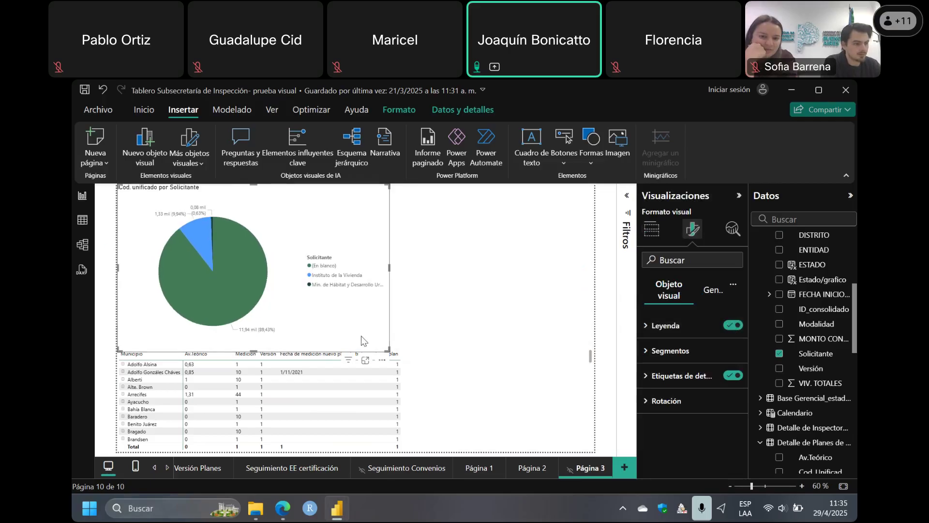
- Toggle the pie chart's title off and on, and set its text to "Ccontrol de solicitantes"
left_click(716, 293)
left_click(733, 351)
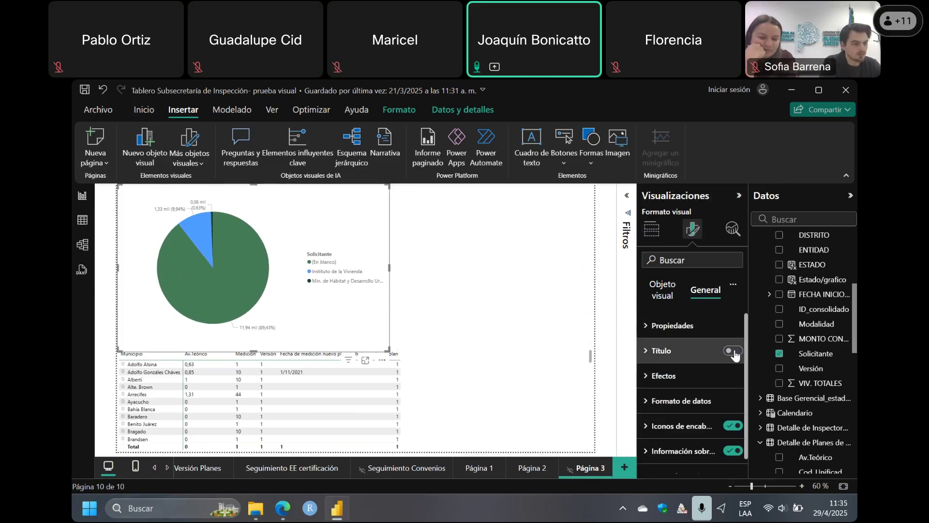
left_click(733, 351)
left_click(683, 358)
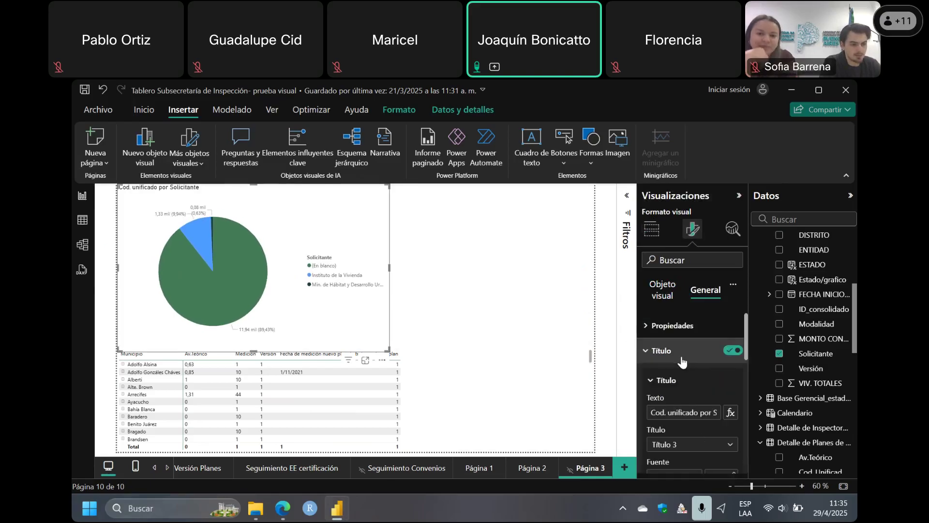
left_click(654, 413)
key("ctrl+a")
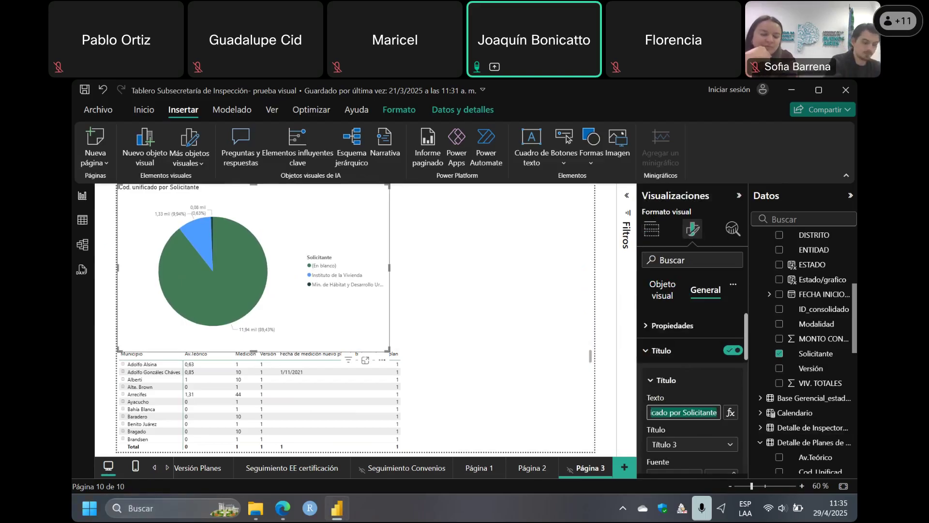
type("Ccontrol")
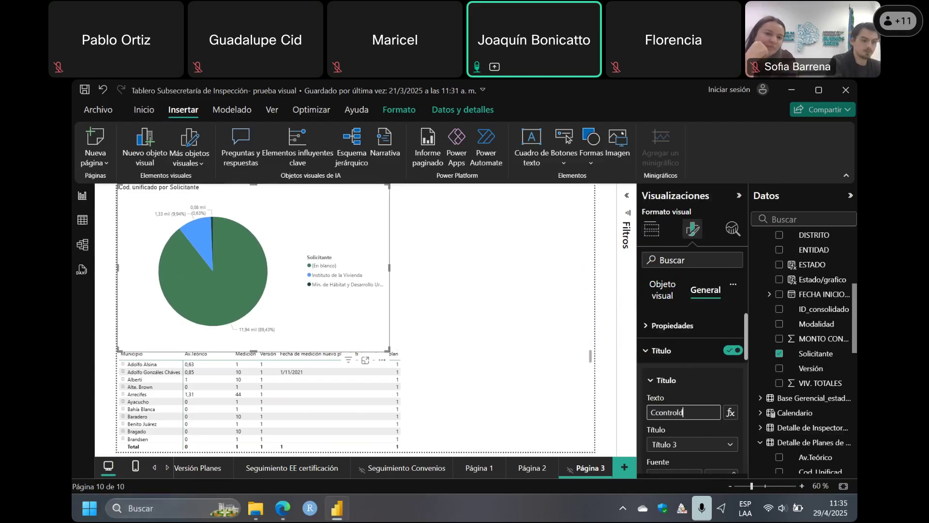
type(" de s")
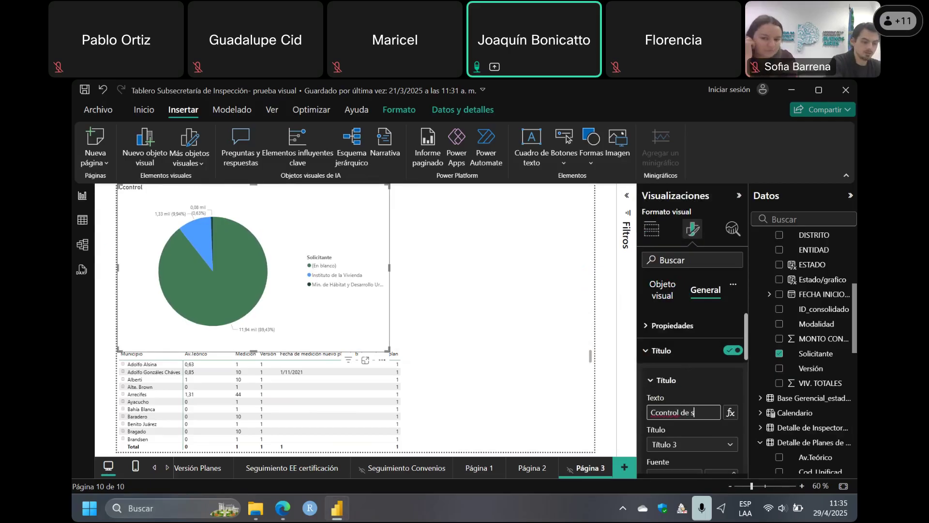
type("olicitantes")
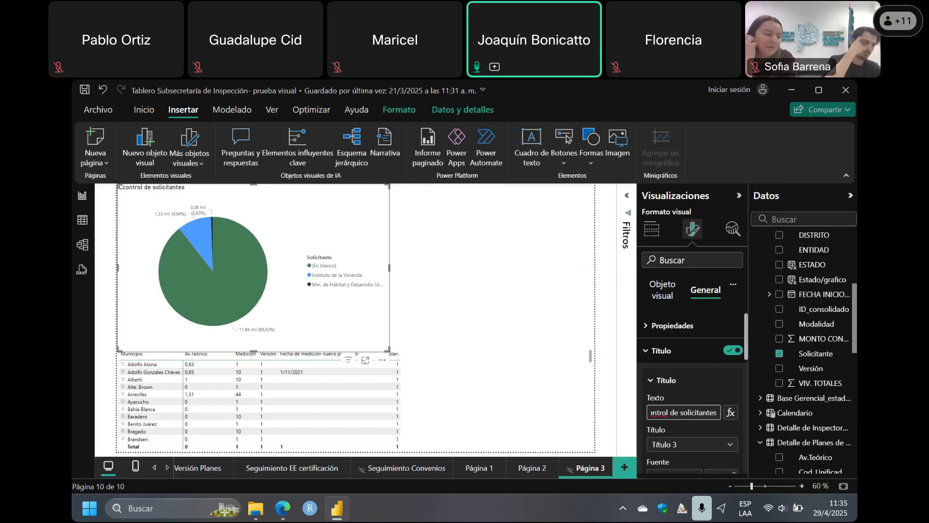
left_click(521, 257)
- Convert the pie chart to a donut chart, and delete it from the page
left_click(324, 292)
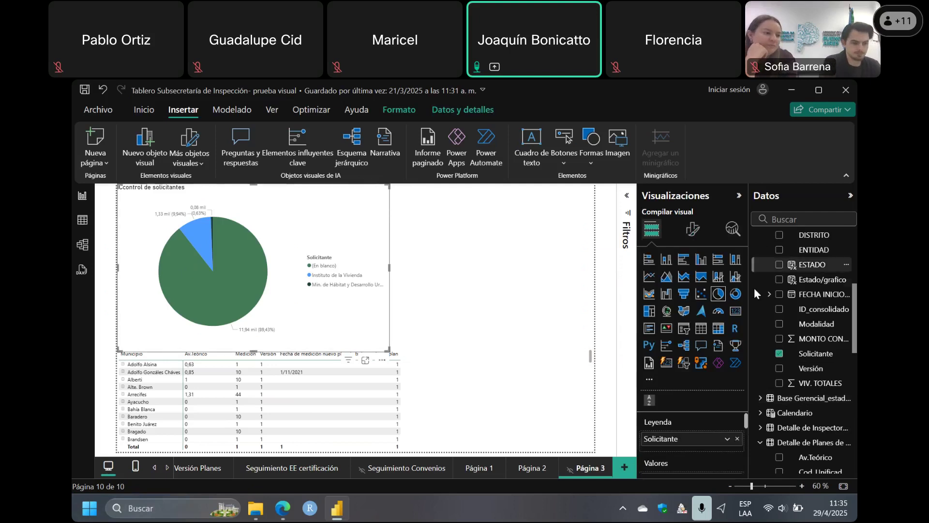
left_click(733, 298)
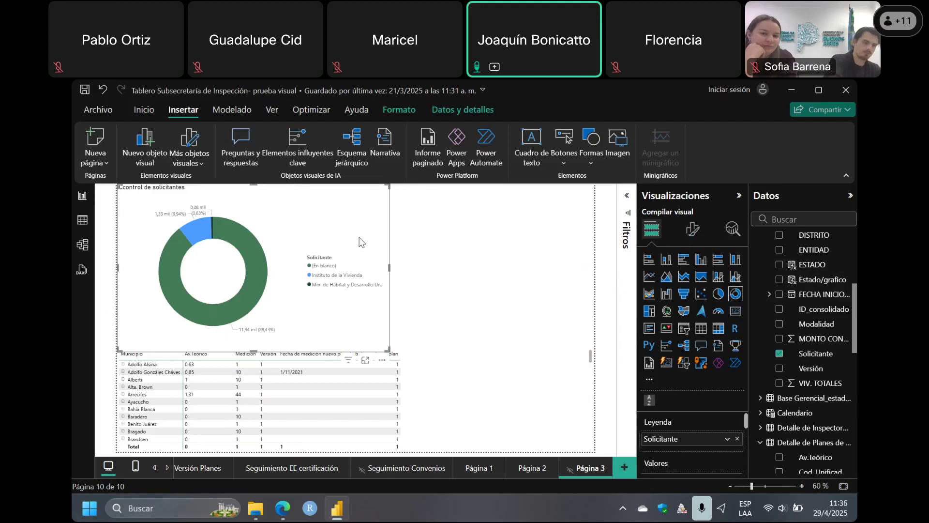
key("Delete")
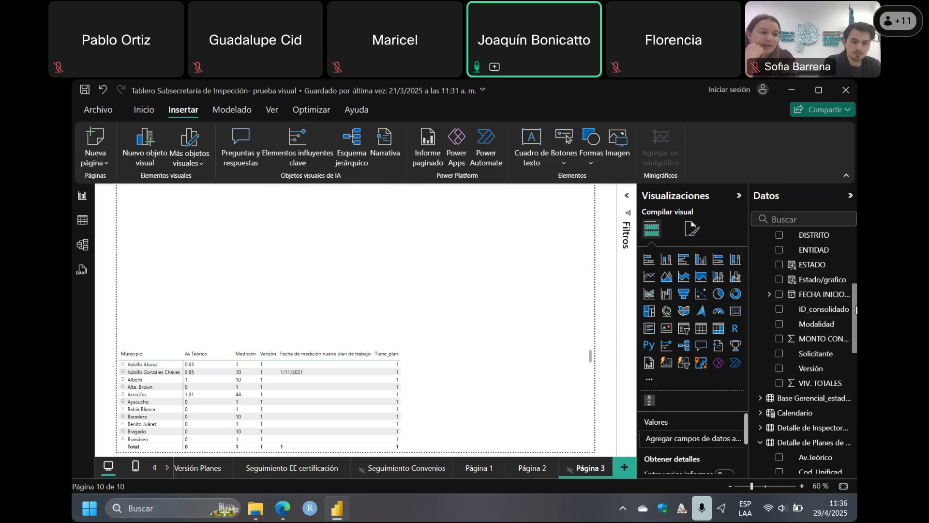
- Collapse the Base Gerencial and Detalle de Planes tables in the data field list
scroll(822, 300, "up", 5)
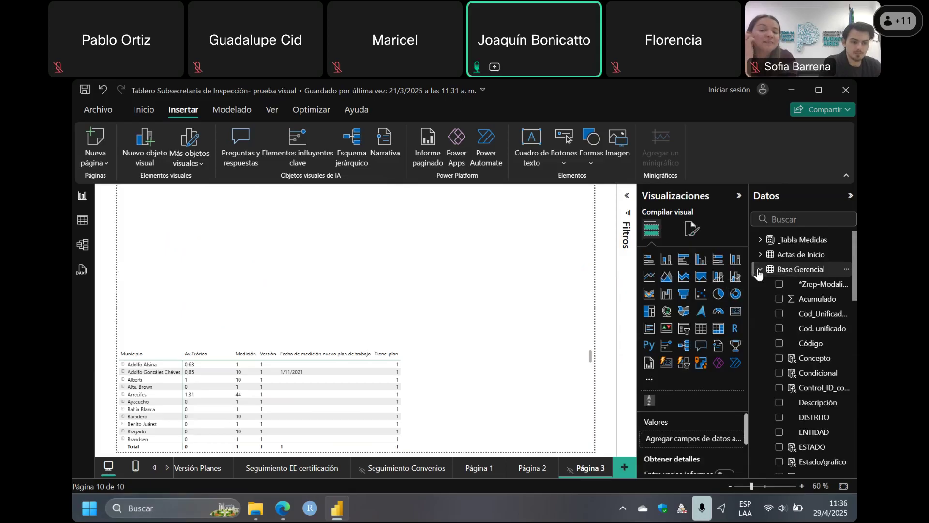
left_click(758, 270)
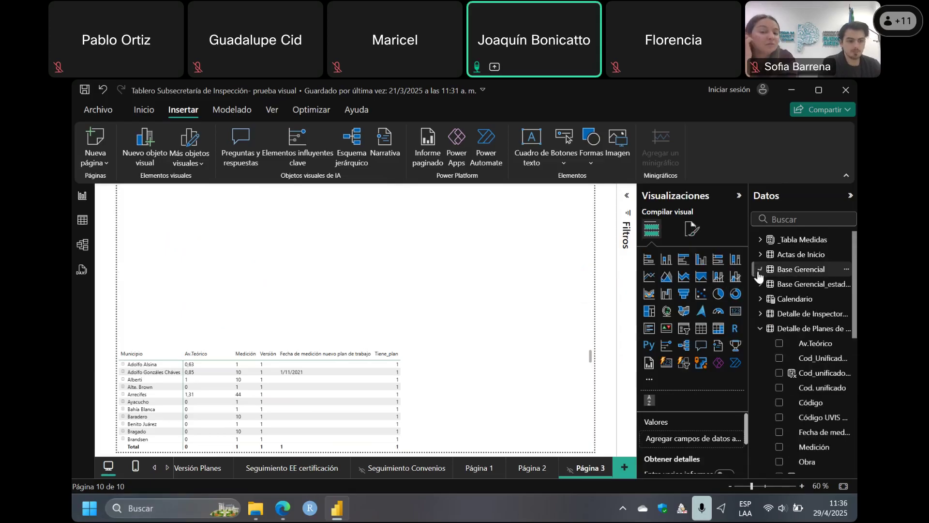
left_click(759, 330)
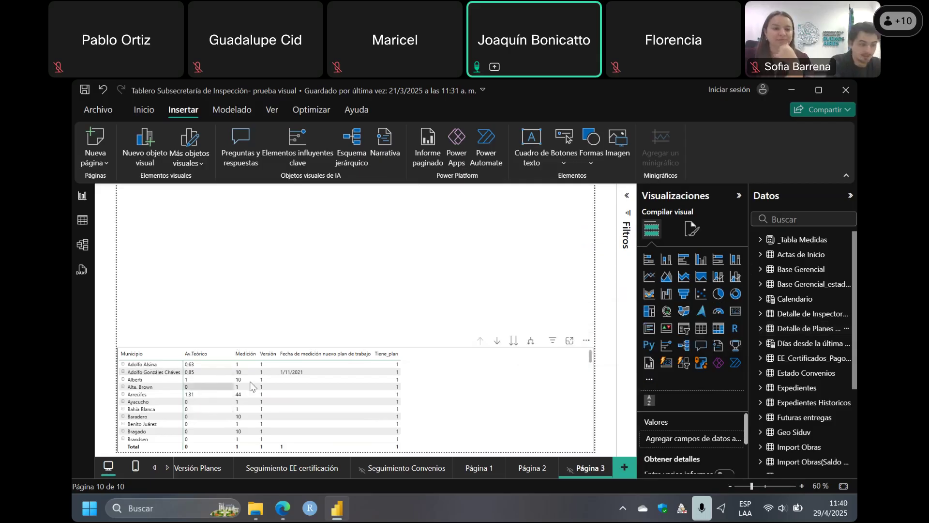
left_click(245, 354)
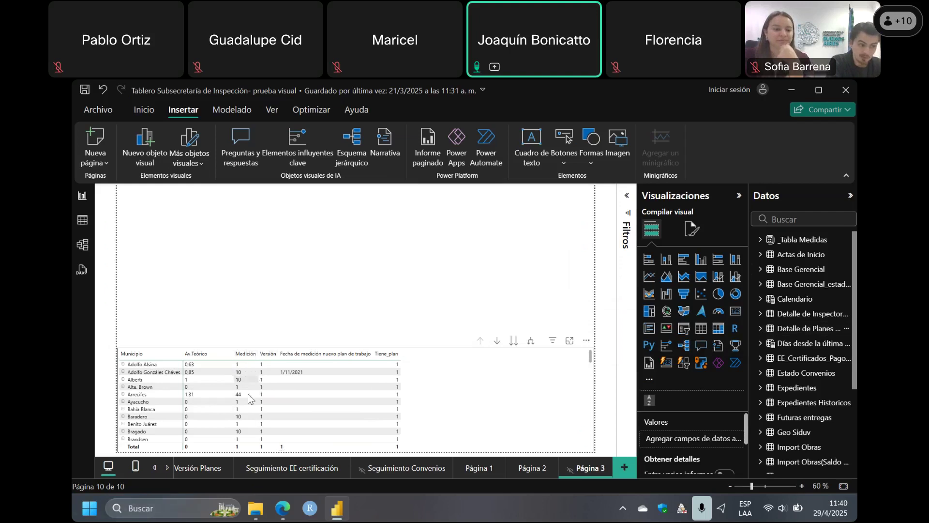